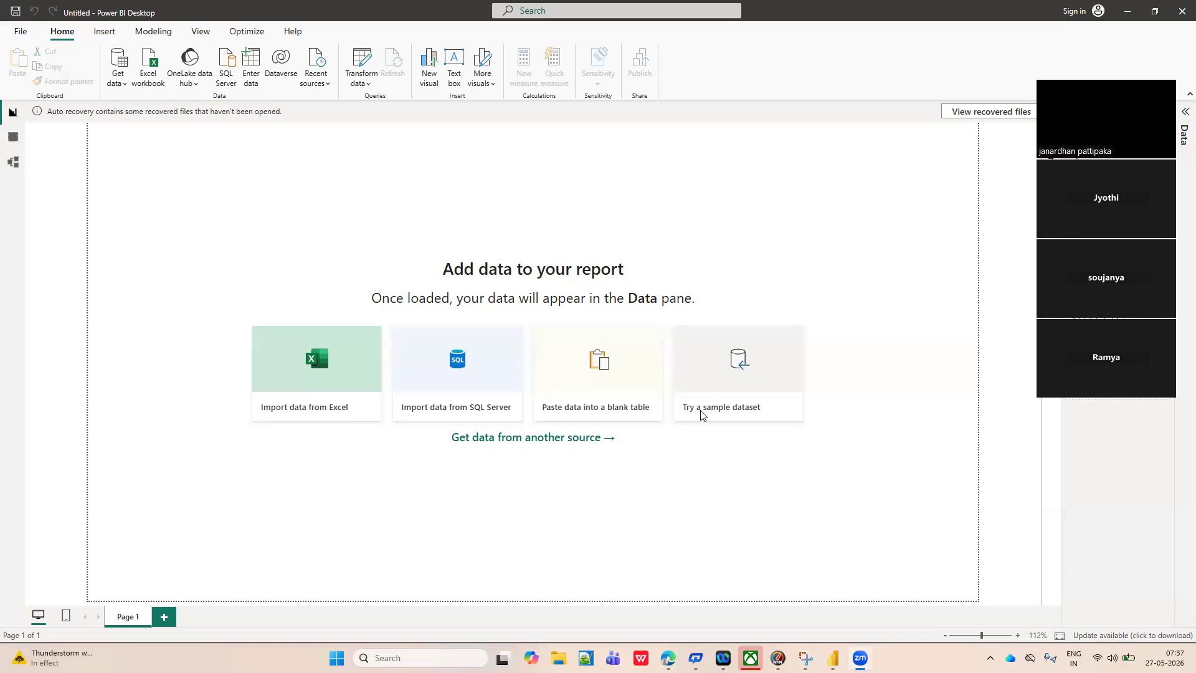
# Load the financials table from the sample dataset Financial Sample.xlsx into the report.
pyautogui.click(708, 366)
pyautogui.click(708, 369)
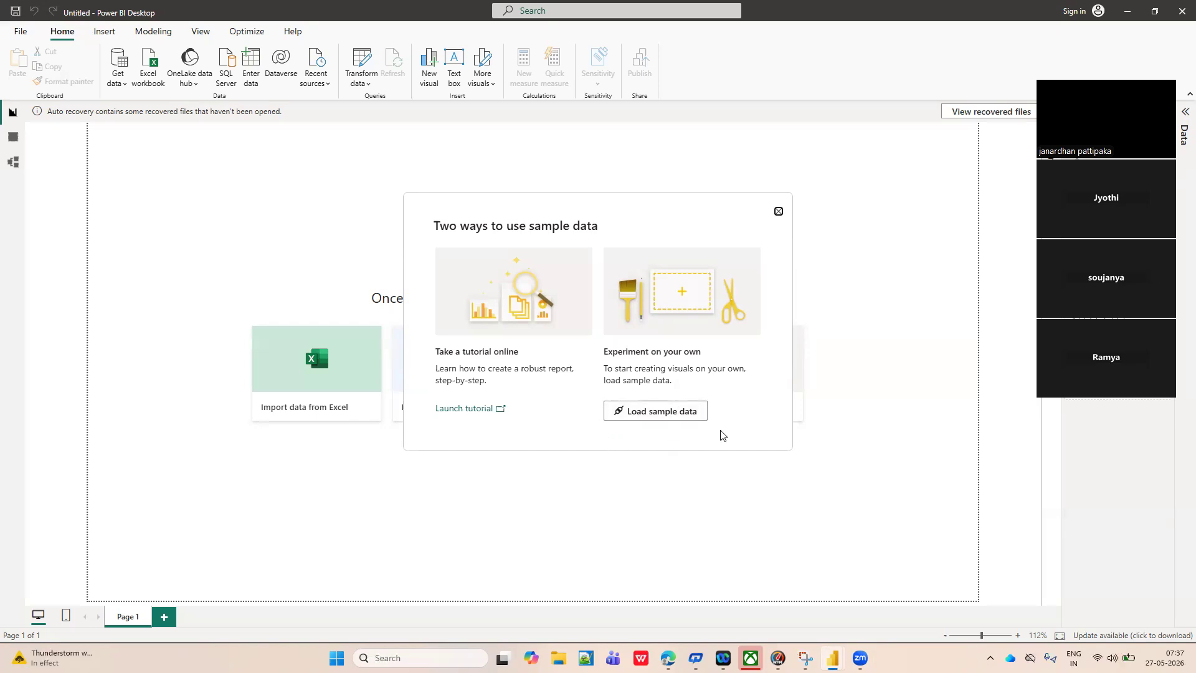
pyautogui.click(645, 416)
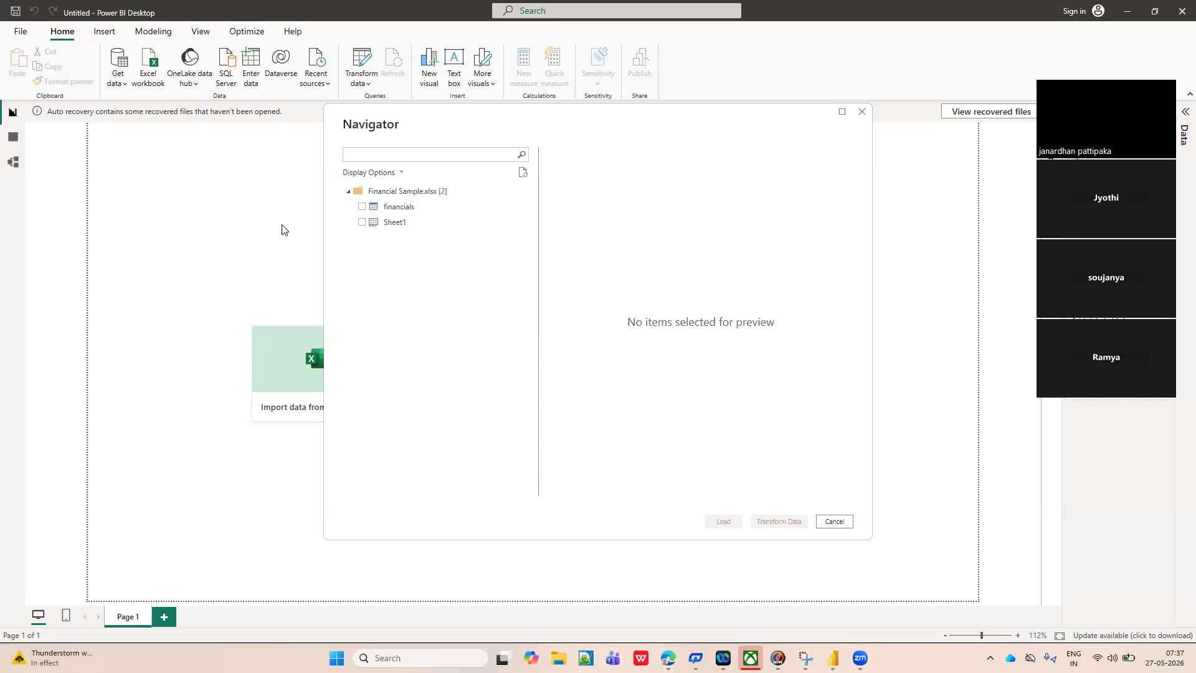
pyautogui.click(361, 207)
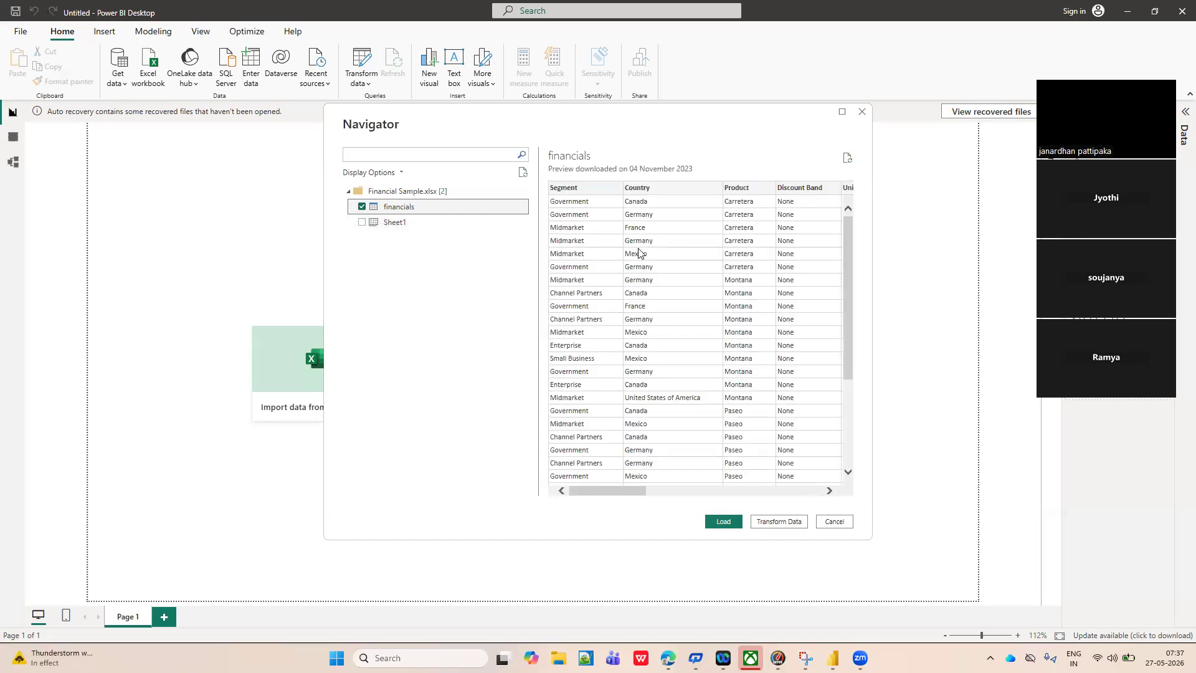
pyautogui.hscroll(2, 648, 272)
pyautogui.click(723, 522)
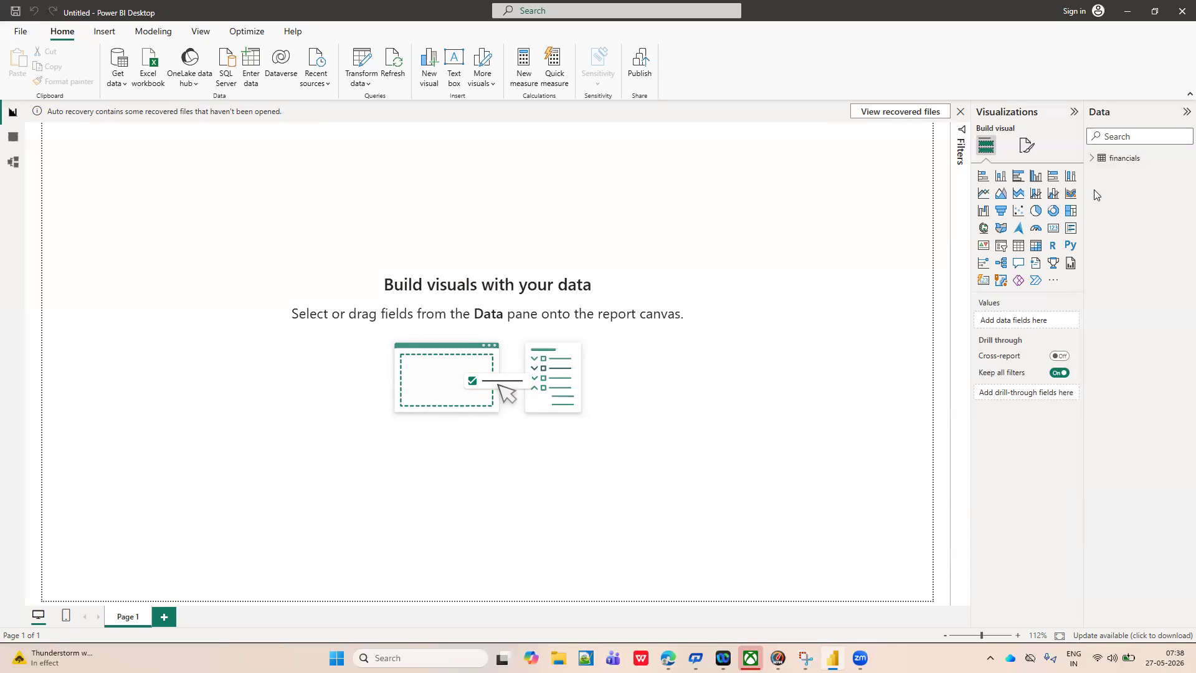
# Examine the financials table's fields and its rows in Table view, and return to Report view.
pyautogui.click(1091, 158)
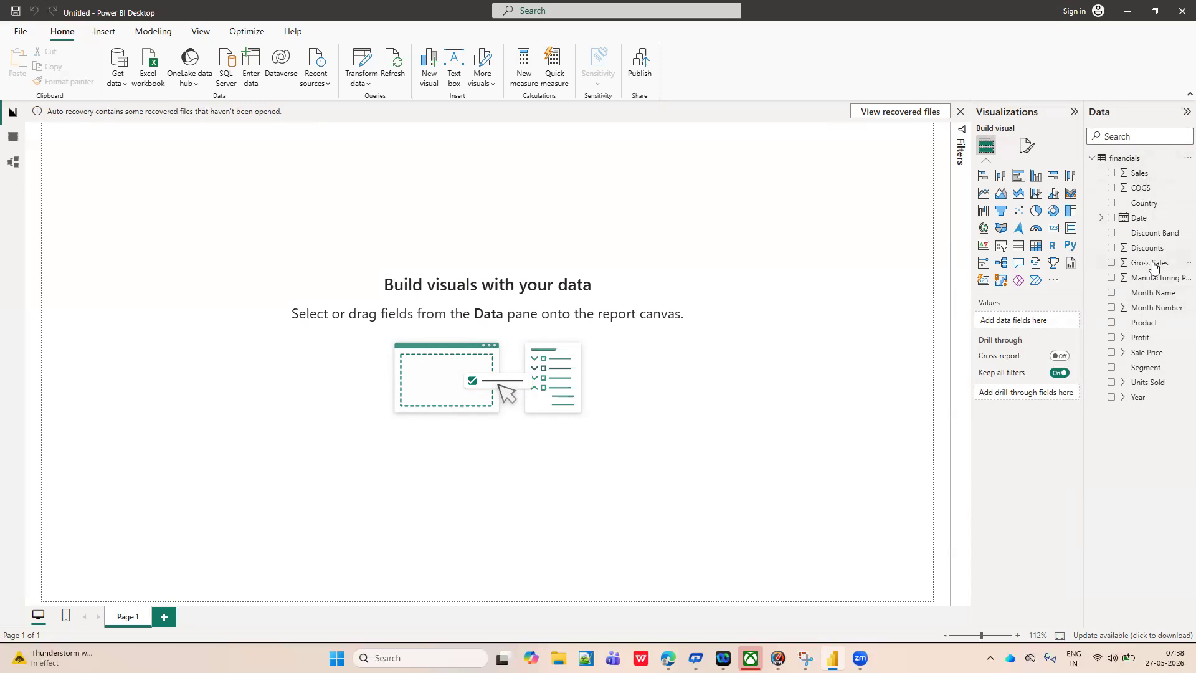
pyautogui.click(13, 138)
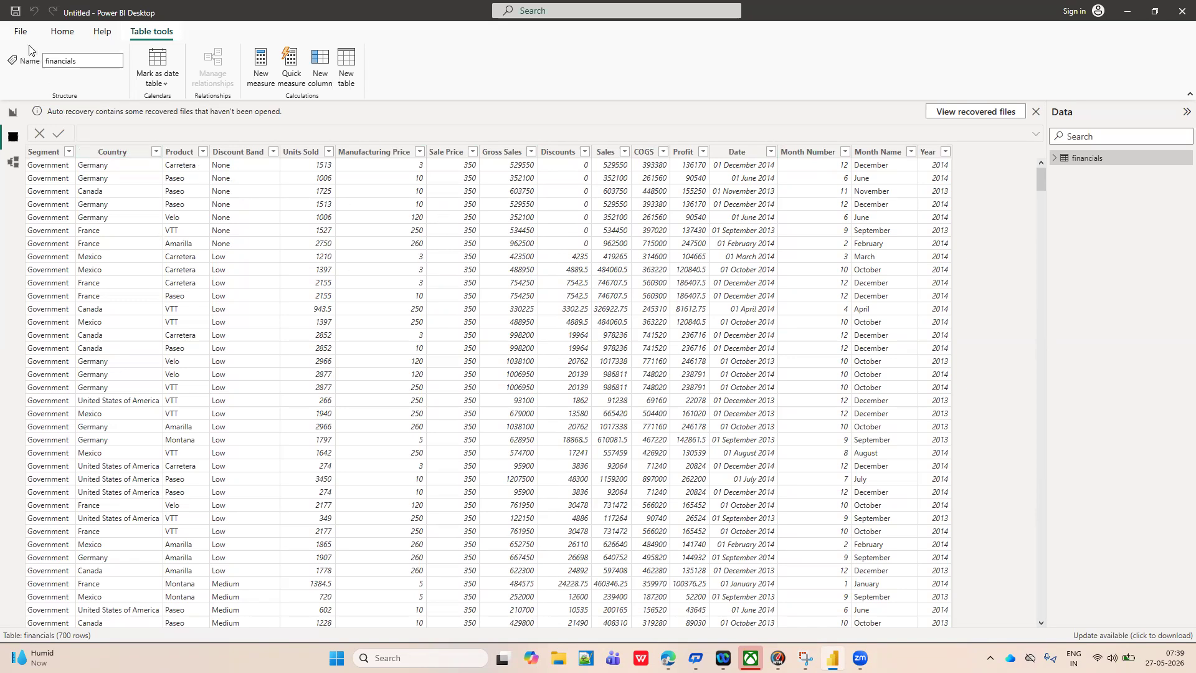
pyautogui.click(61, 33)
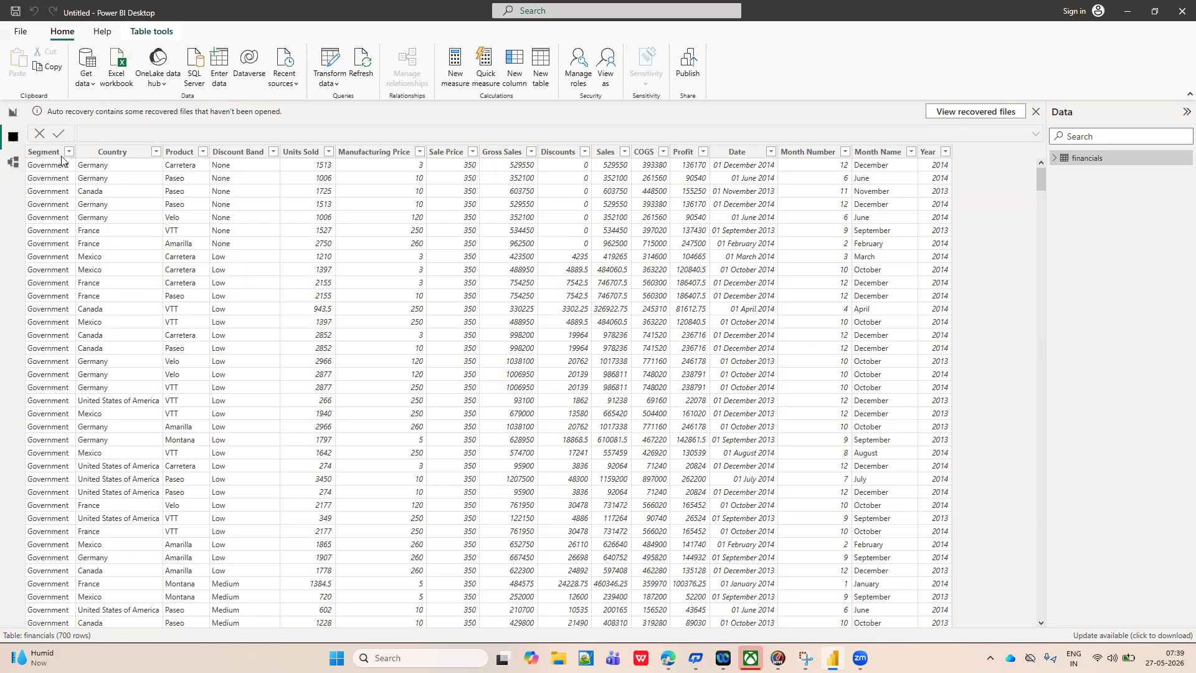
pyautogui.click(13, 116)
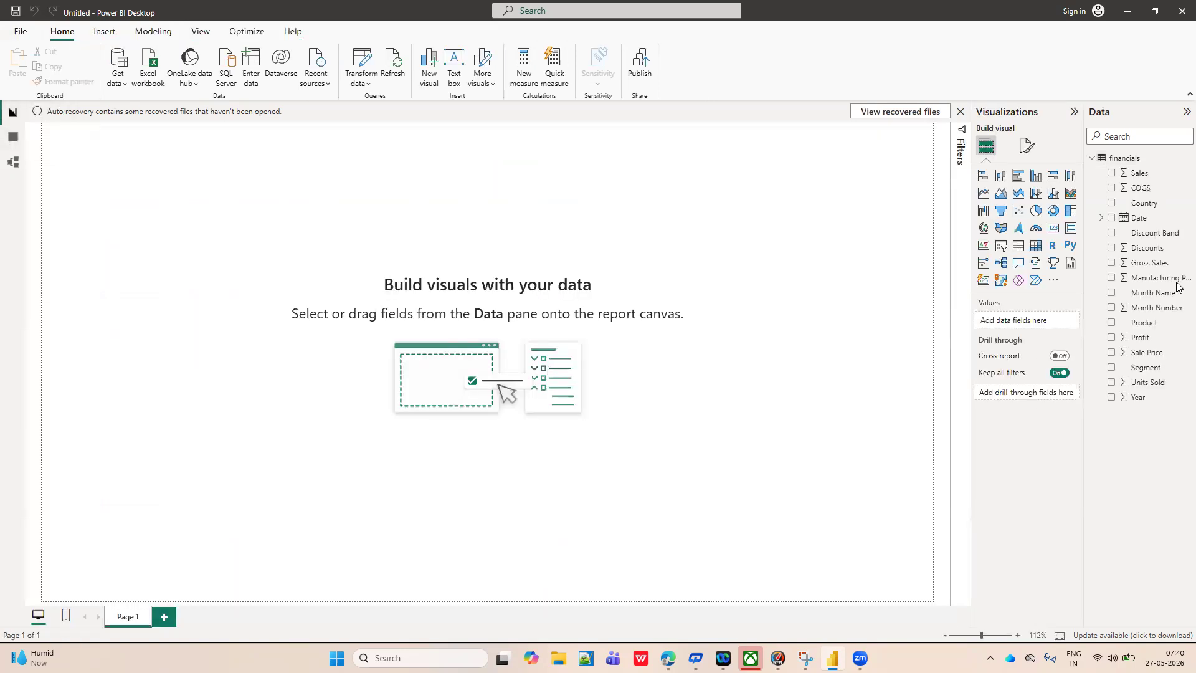
pyautogui.click(1092, 160)
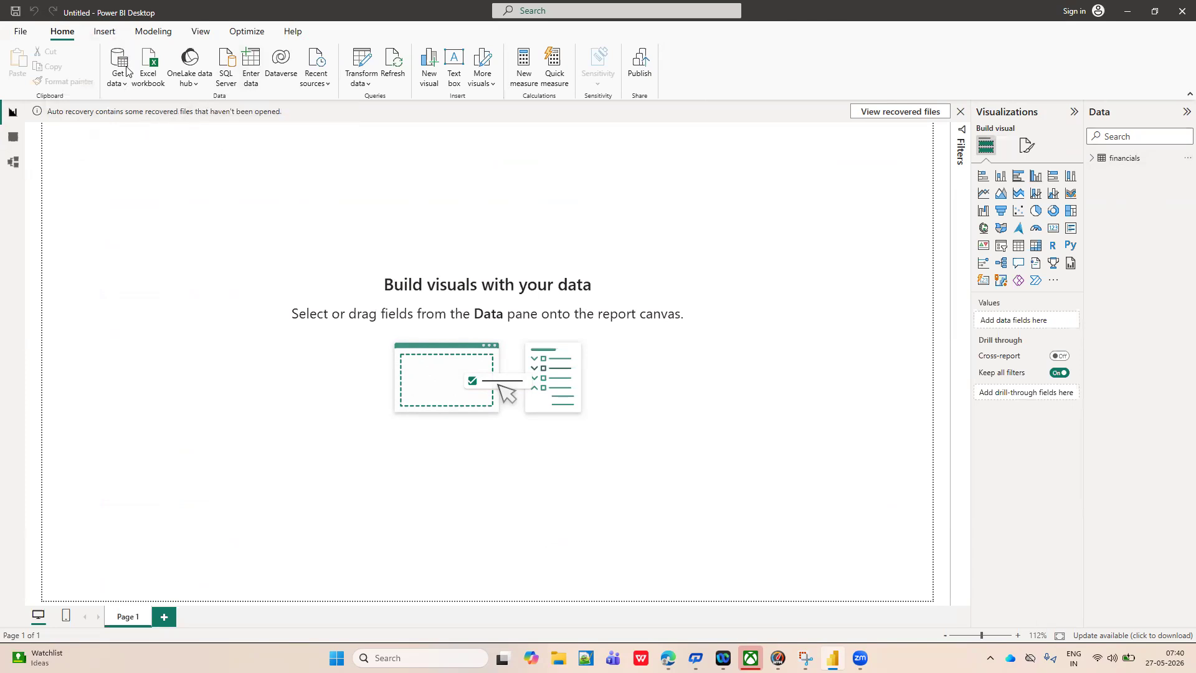
# Connect to the Excel workbook Sample - Superstore.xls in the Downloads folder as a new data source.
pyautogui.click(124, 88)
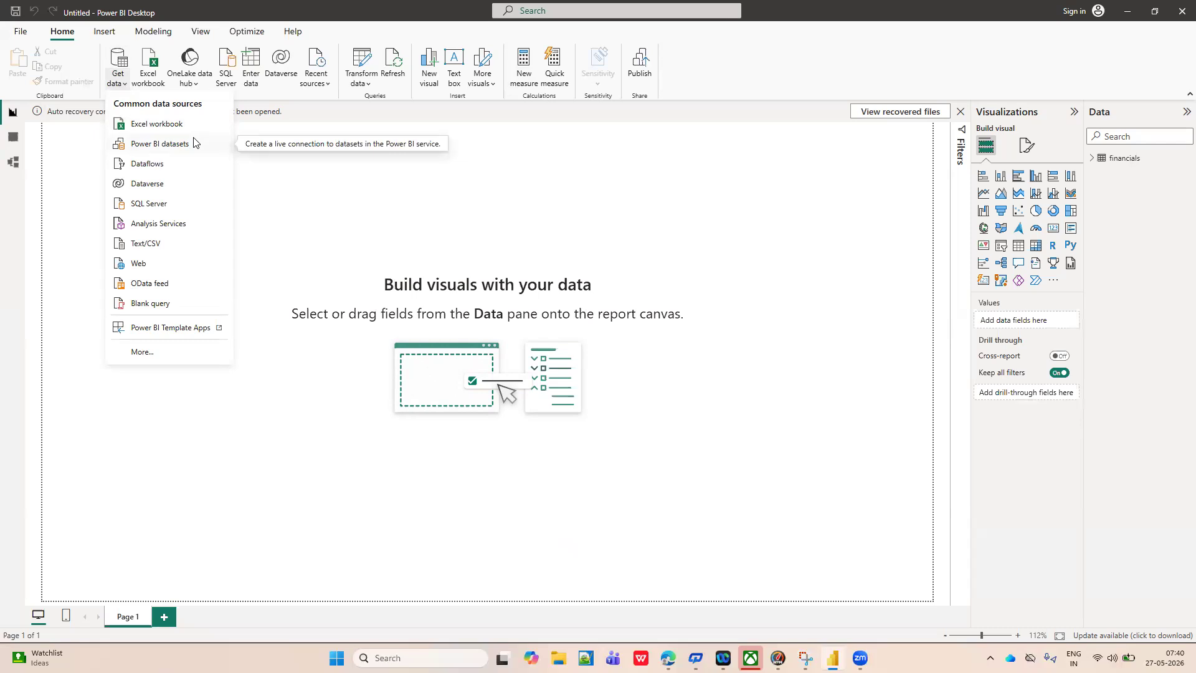
pyautogui.click(163, 124)
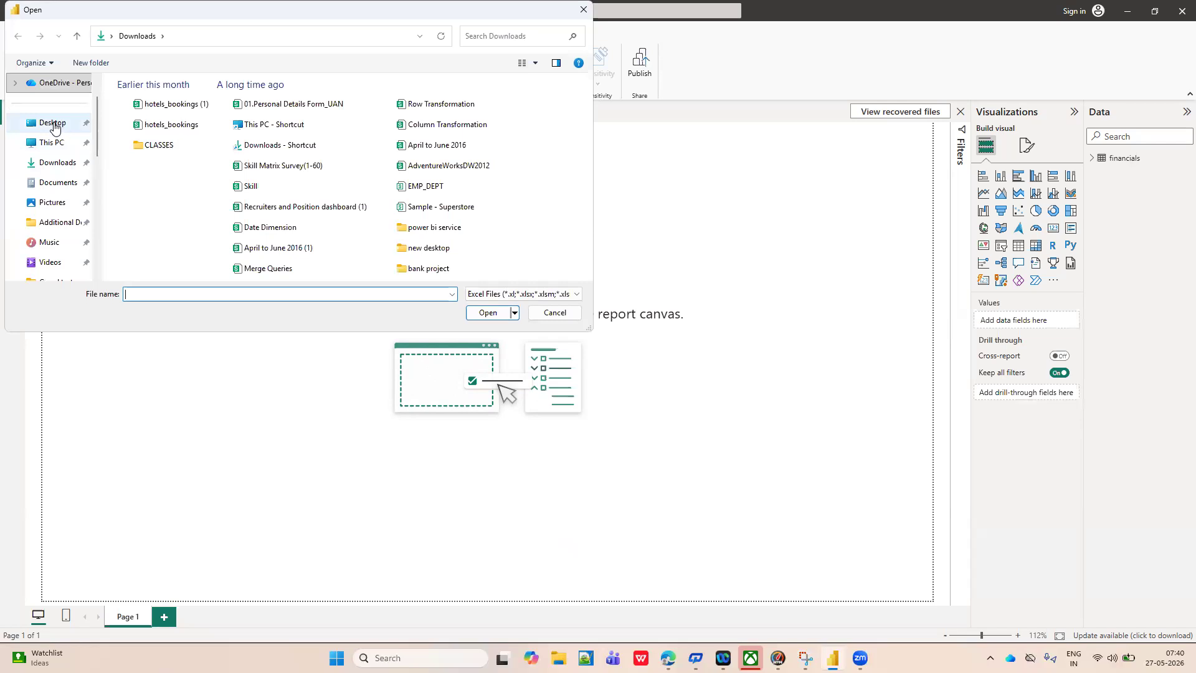
pyautogui.click(54, 125)
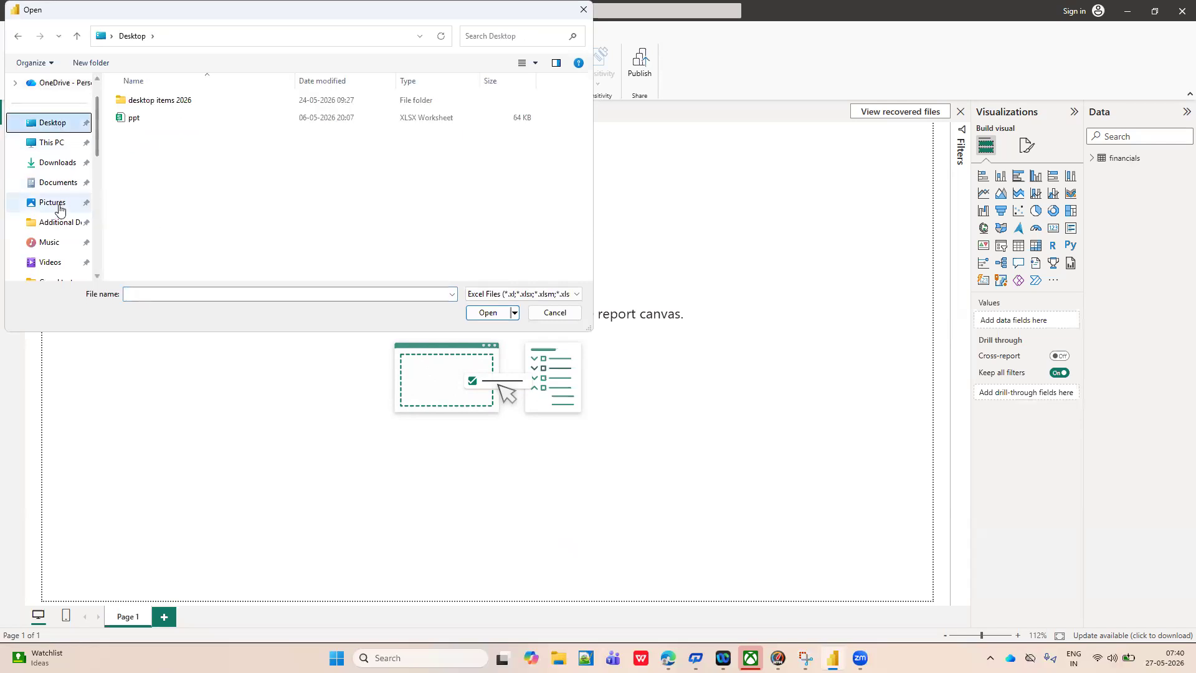
pyautogui.click(56, 168)
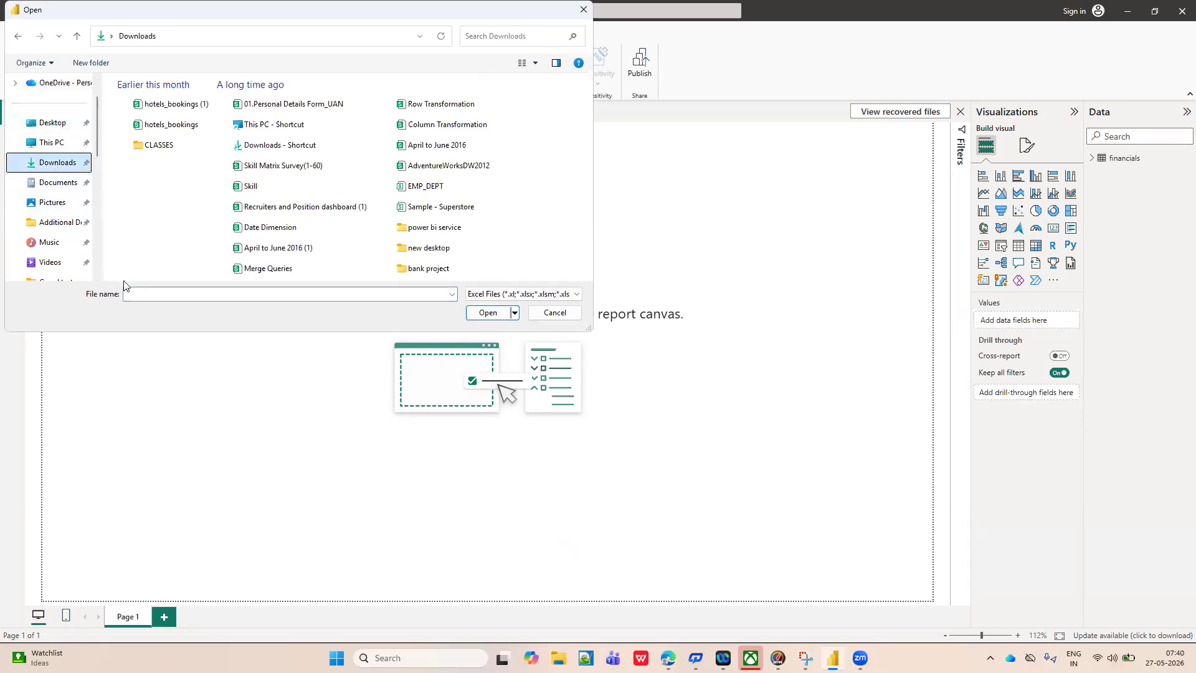
pyautogui.click(143, 296)
pyautogui.write('sa')
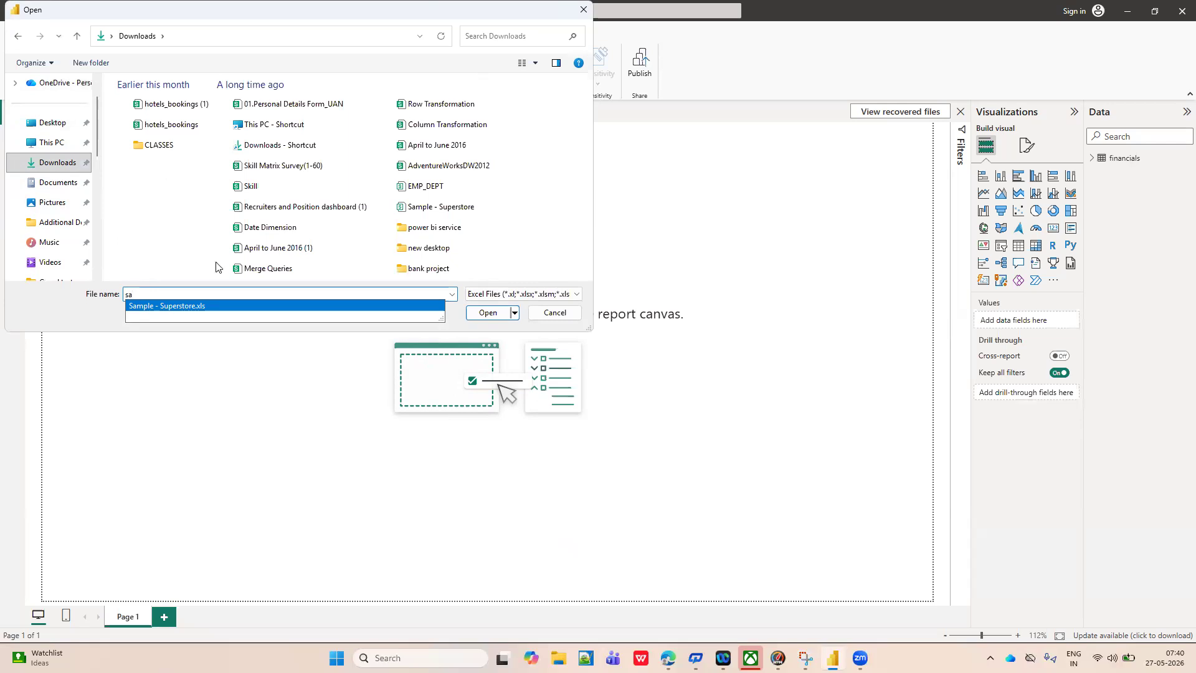
pyautogui.click(178, 306)
pyautogui.click(485, 313)
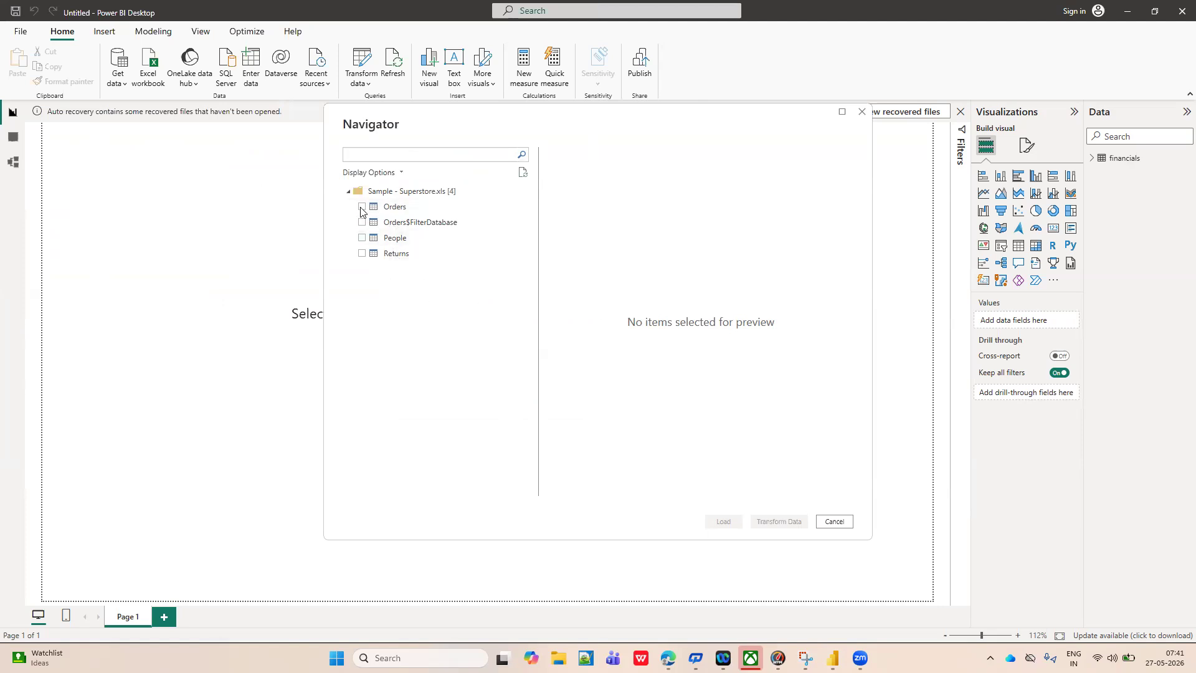
# Load the Orders, People and Returns tables from the Superstore workbook, leaving out Orders$FilterDatabase.
pyautogui.click(362, 239)
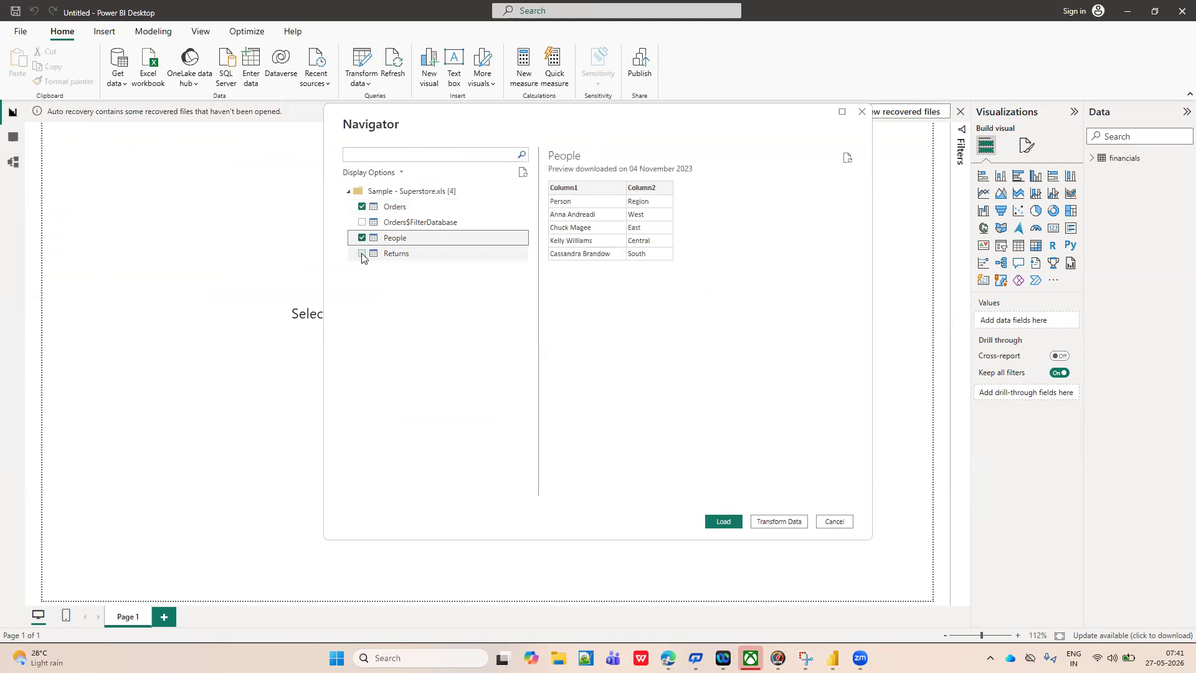
pyautogui.click(361, 254)
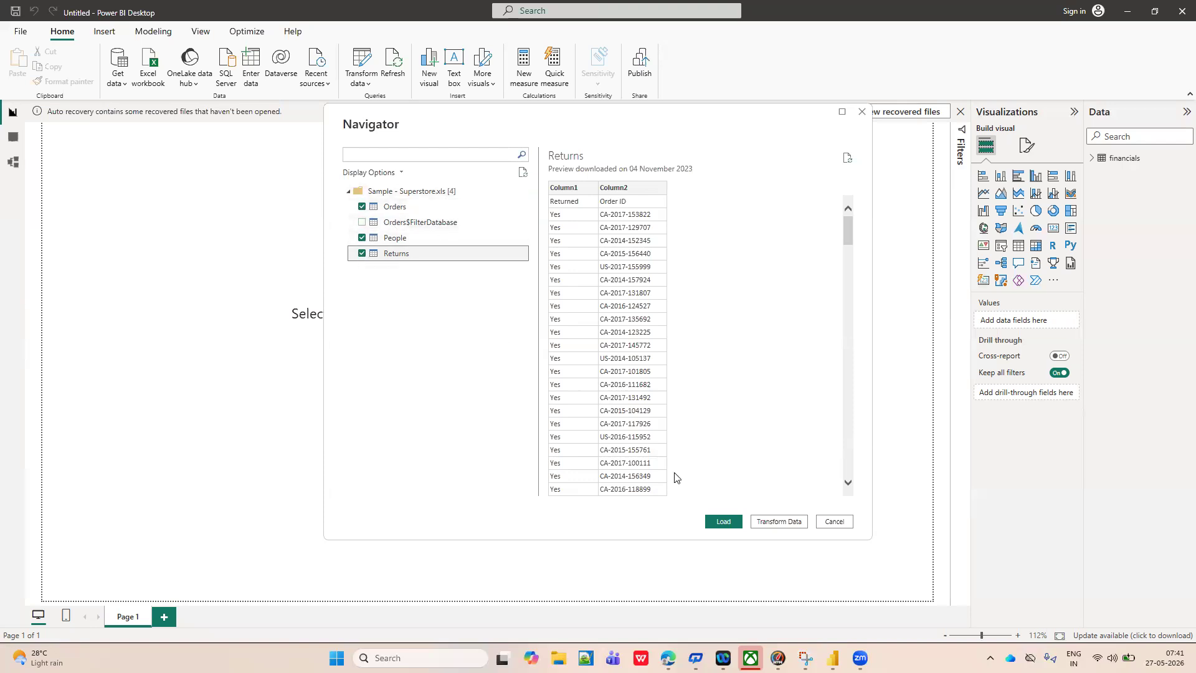
pyautogui.click(708, 523)
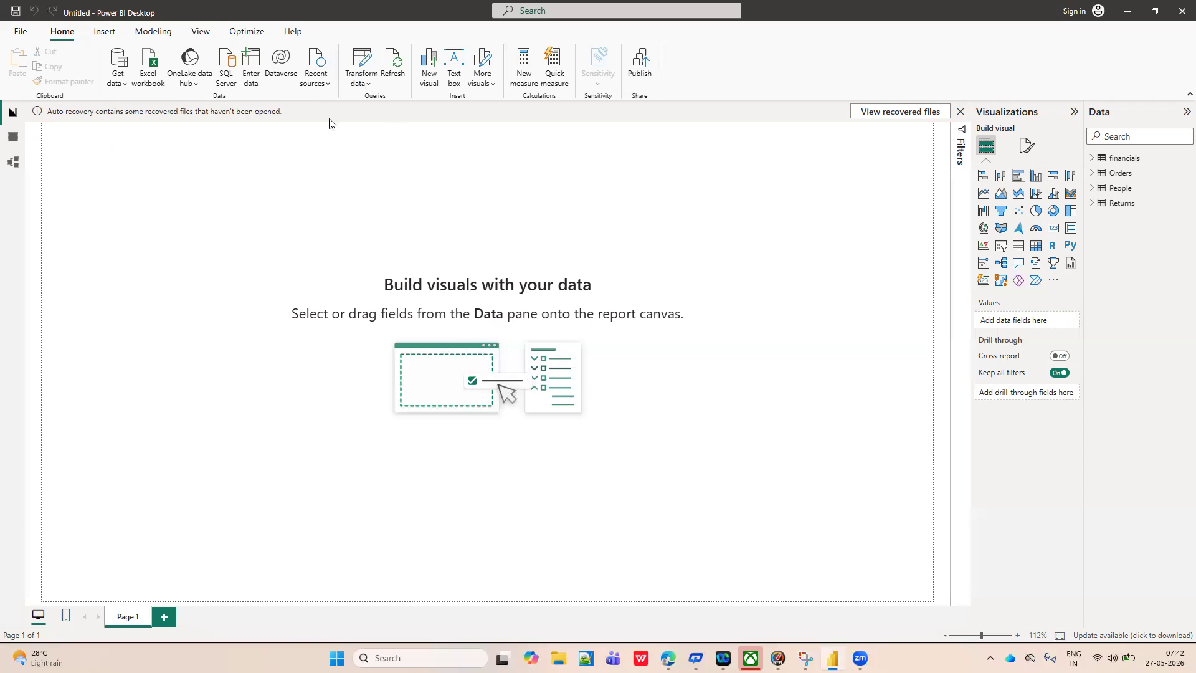
# Open the loaded tables in Power Query Editor and capture its whole window with Snipping Tool.
pyautogui.click(368, 86)
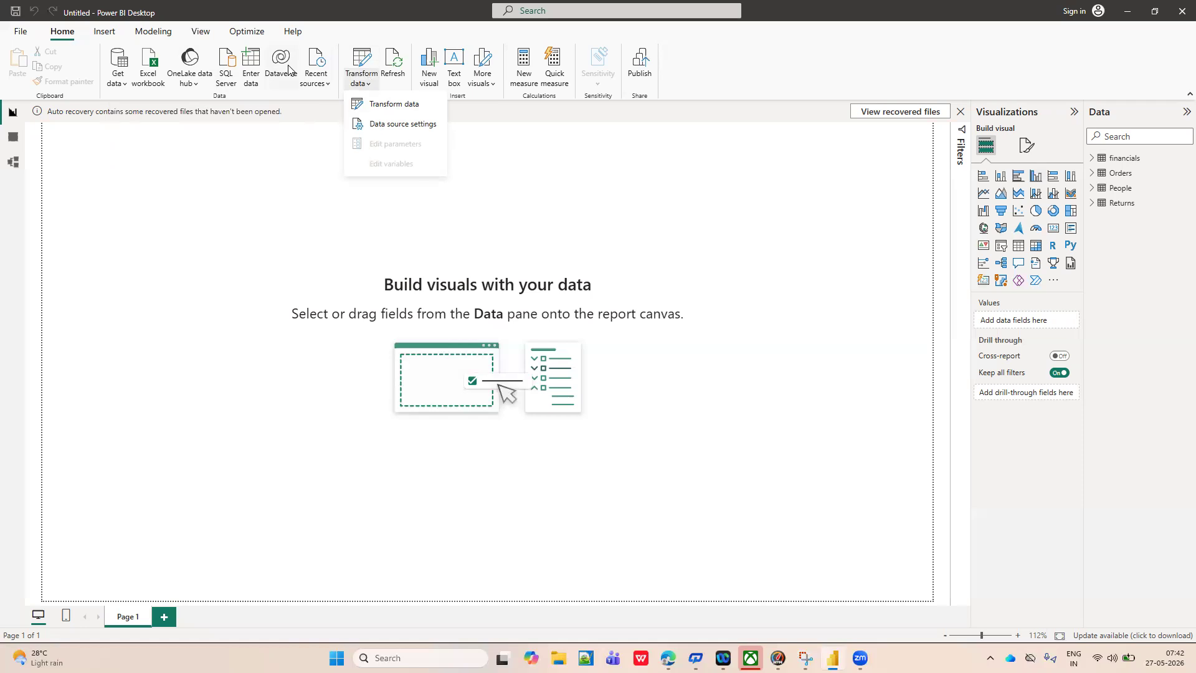
pyautogui.click(385, 104)
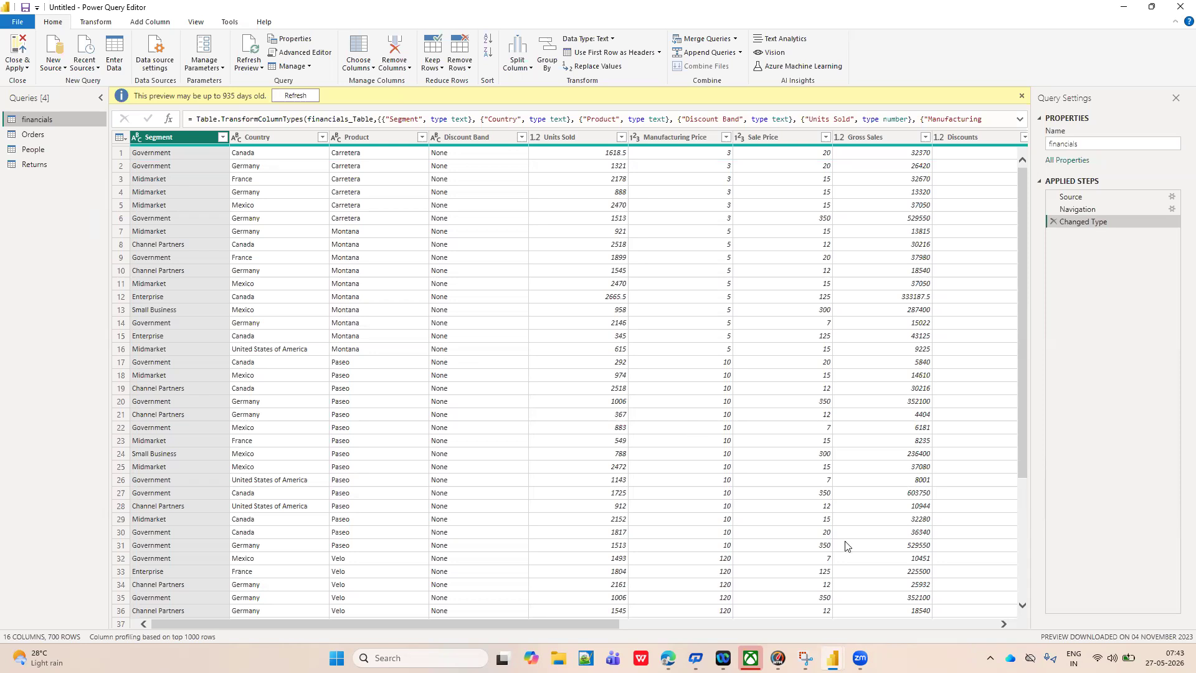
pyautogui.click(806, 657)
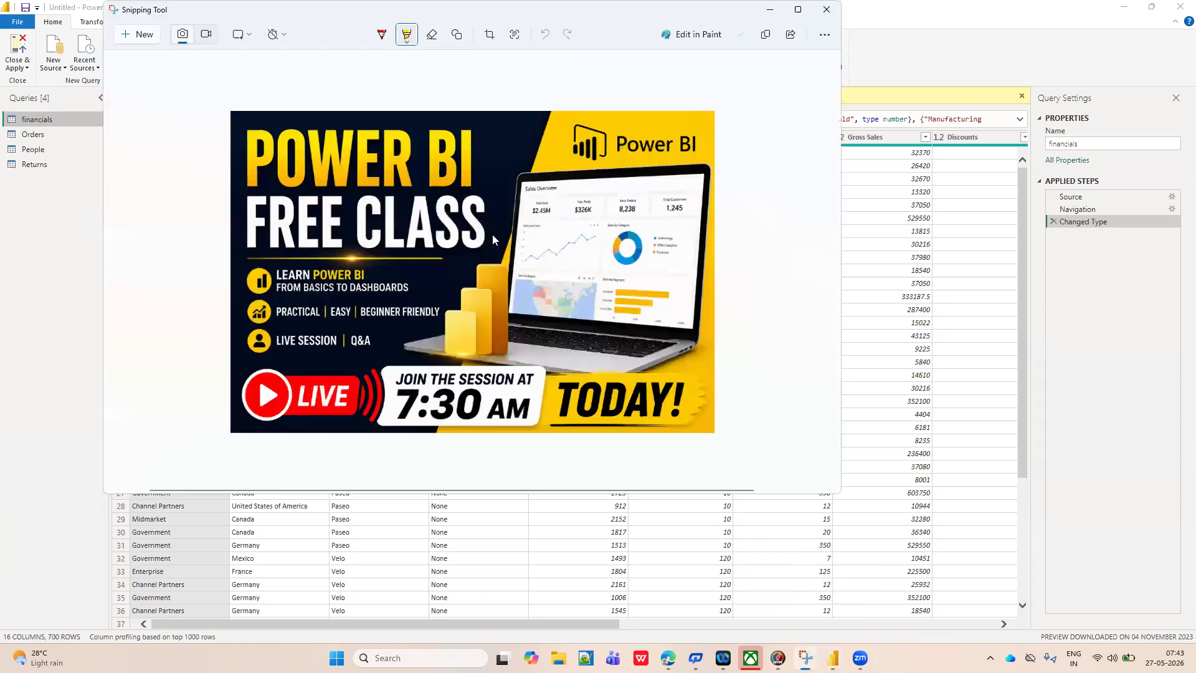
pyautogui.click(138, 42)
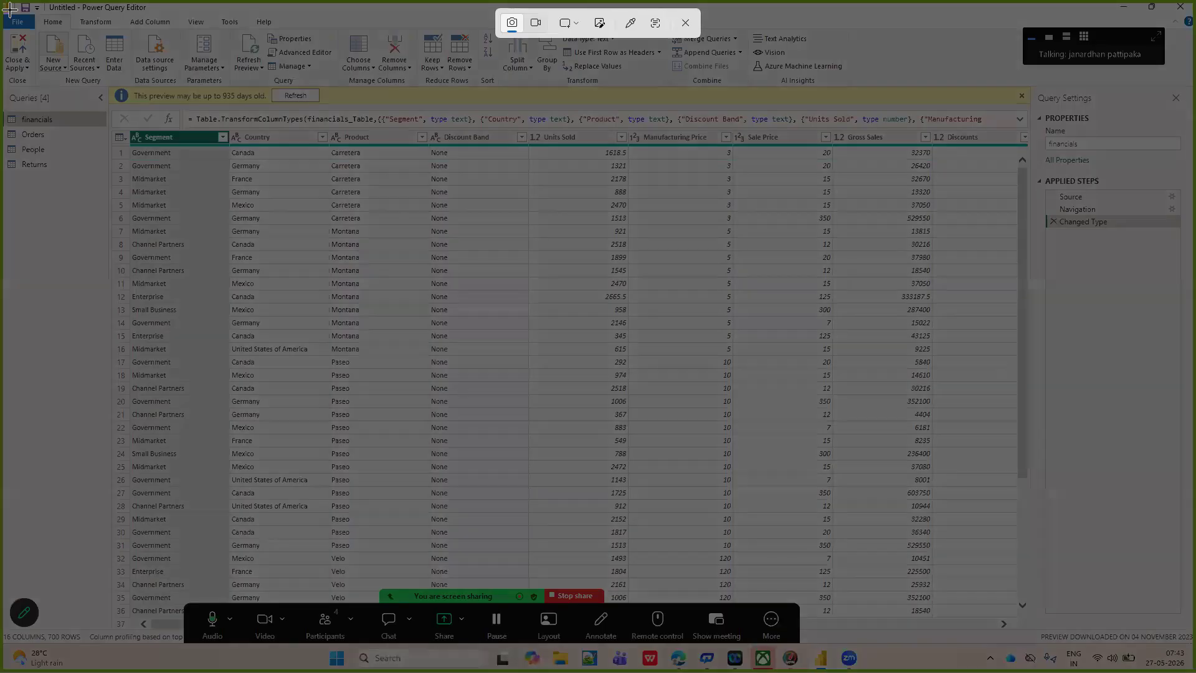
pyautogui.moveTo(2, 2); pyautogui.dragTo(1178, 649)
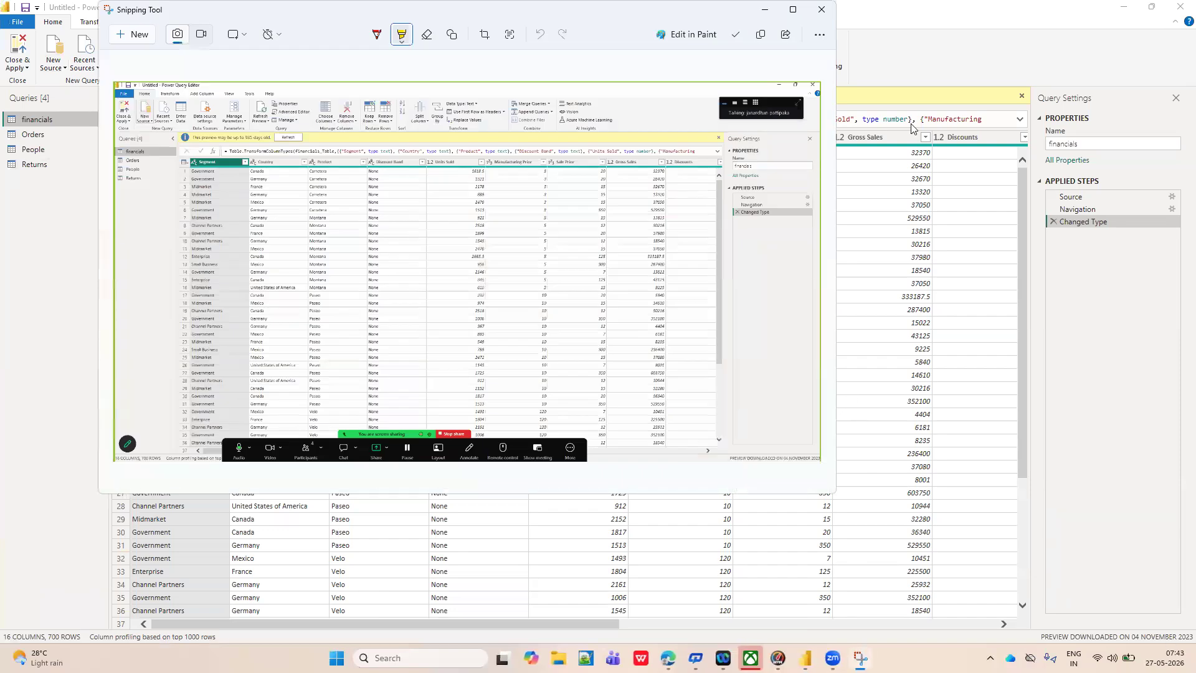
# Circle the Queries list and the Query Settings heading on the maximized screenshot with the yellow highlighter.
pyautogui.click(792, 10)
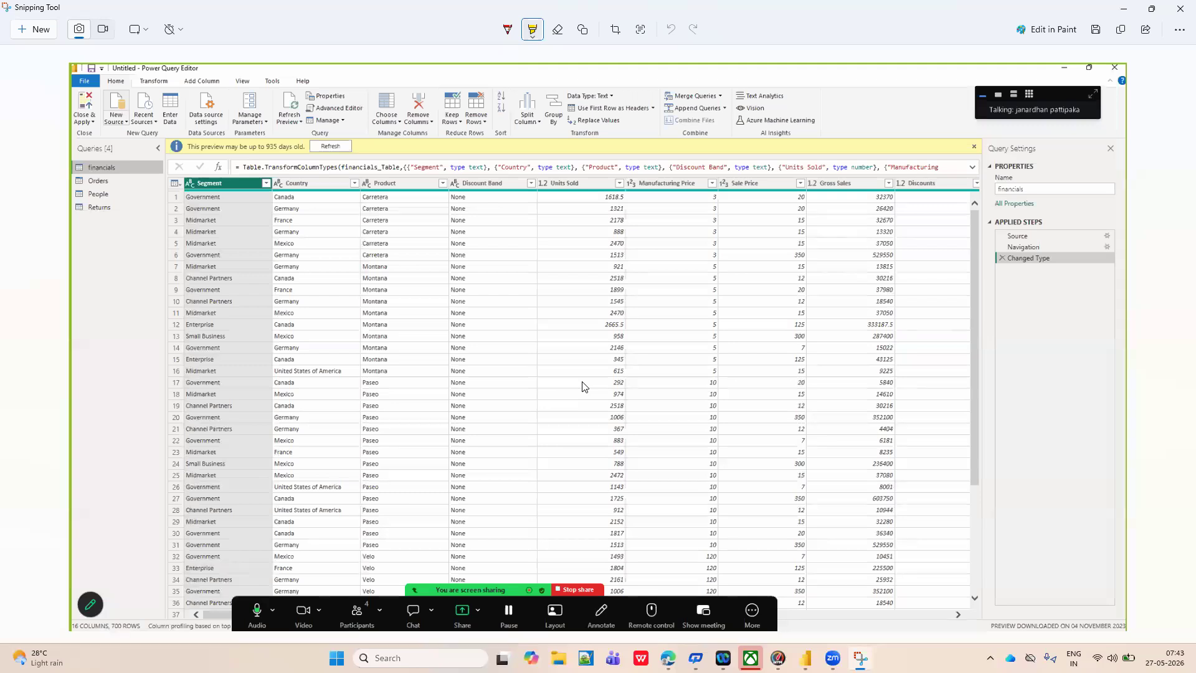
pyautogui.click(533, 41)
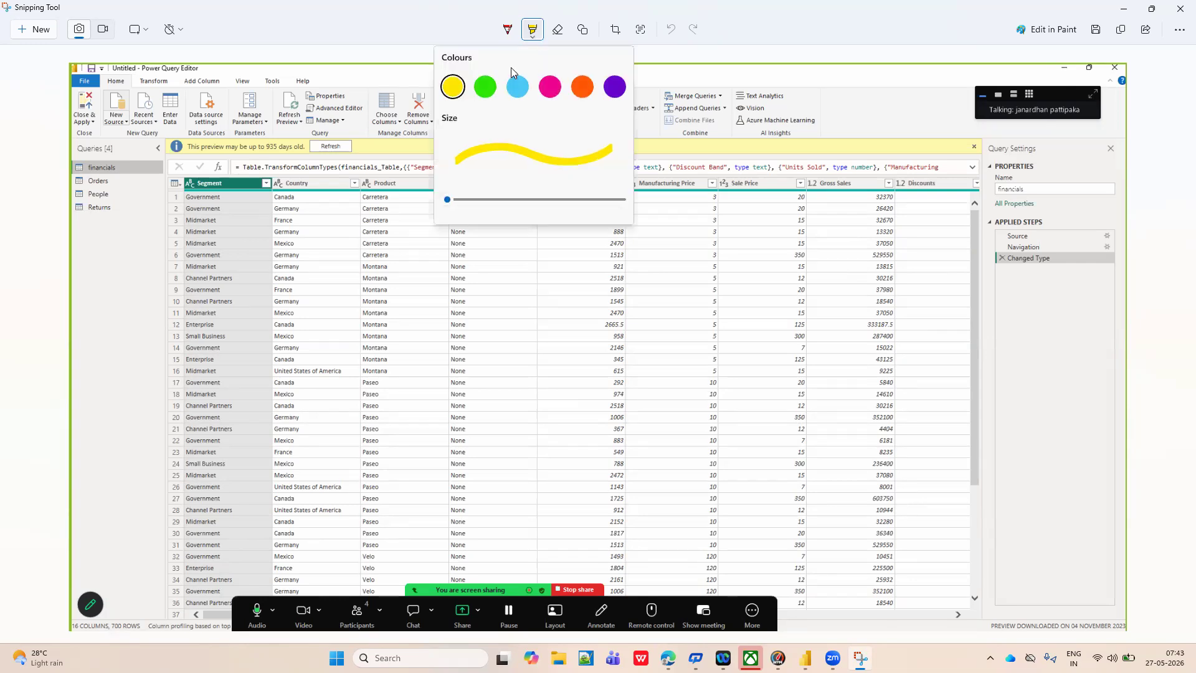
pyautogui.click(447, 93)
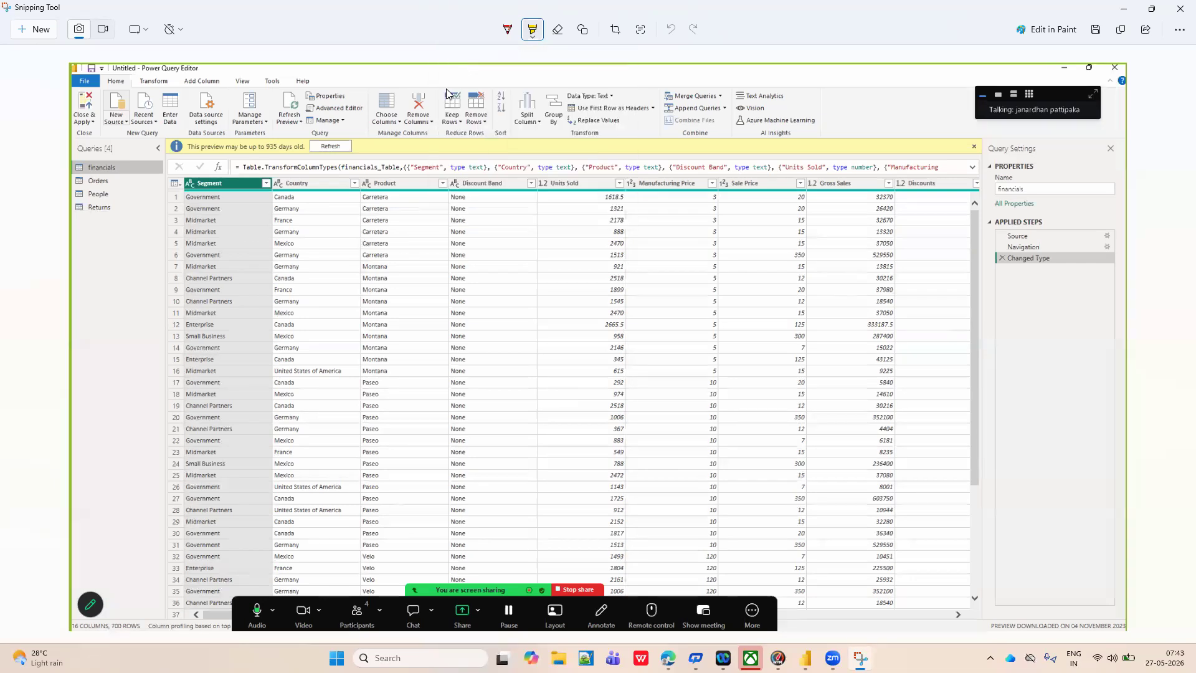
pyautogui.moveTo(95, 132)
pyautogui.mouseDown()
pyautogui.moveTo(65, 157)
pyautogui.moveTo(65, 202)
pyautogui.mouseUp()
pyautogui.moveTo(122, 240)
pyautogui.mouseDown()
pyautogui.moveTo(140, 185)
pyautogui.moveTo(124, 141)
pyautogui.moveTo(94, 133)
pyautogui.mouseUp()
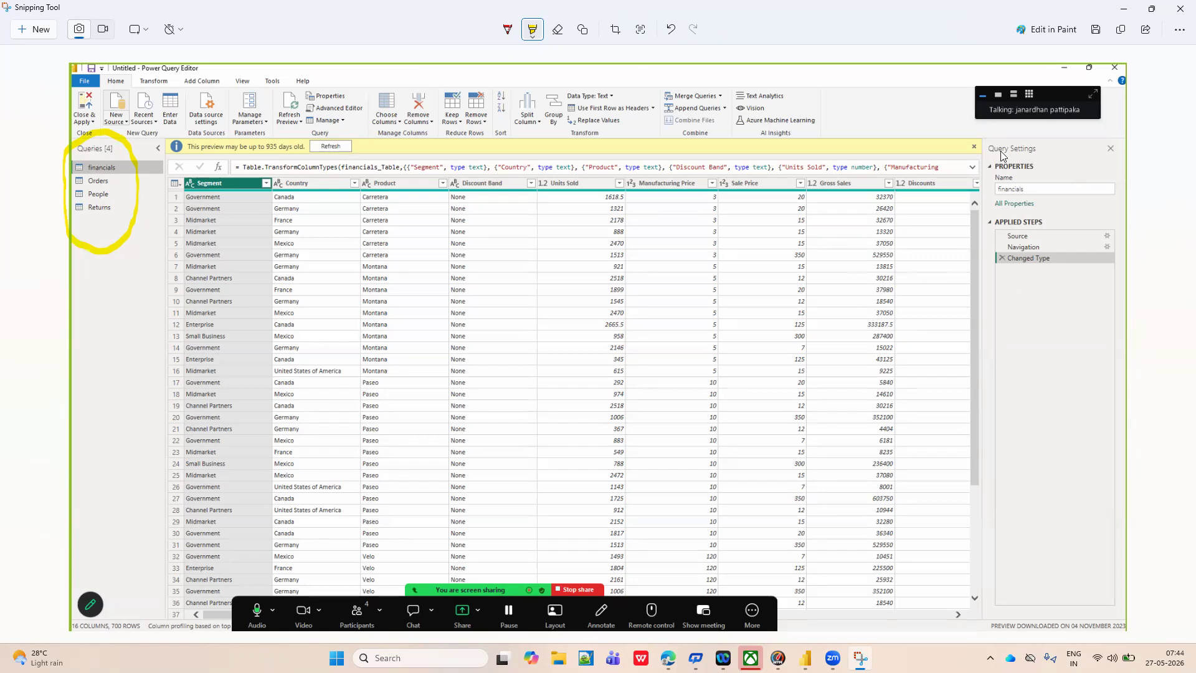
pyautogui.moveTo(1008, 123)
pyautogui.mouseDown()
pyautogui.moveTo(981, 133)
pyautogui.moveTo(973, 156)
pyautogui.moveTo(1072, 166)
pyautogui.moveTo(1057, 119)
pyautogui.mouseUp()
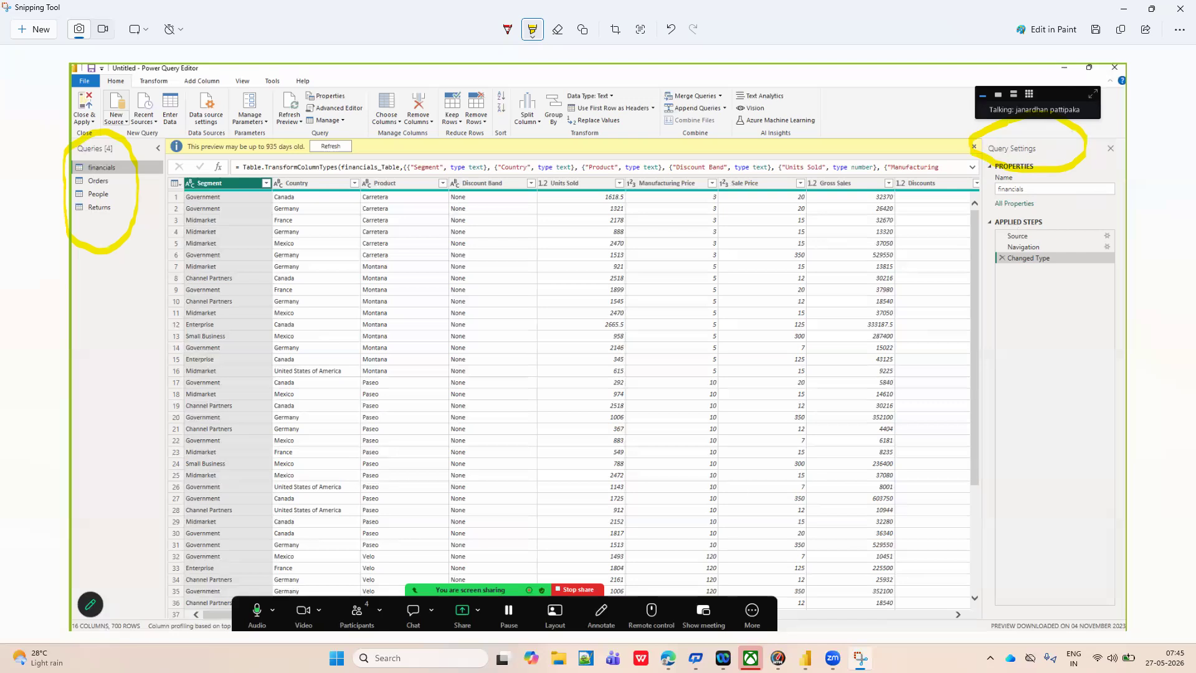
# Switch back to Power Query Editor and convert the financials query's Segment column to uppercase.
pyautogui.moveTo(805, 658)
pyautogui.click(853, 608)
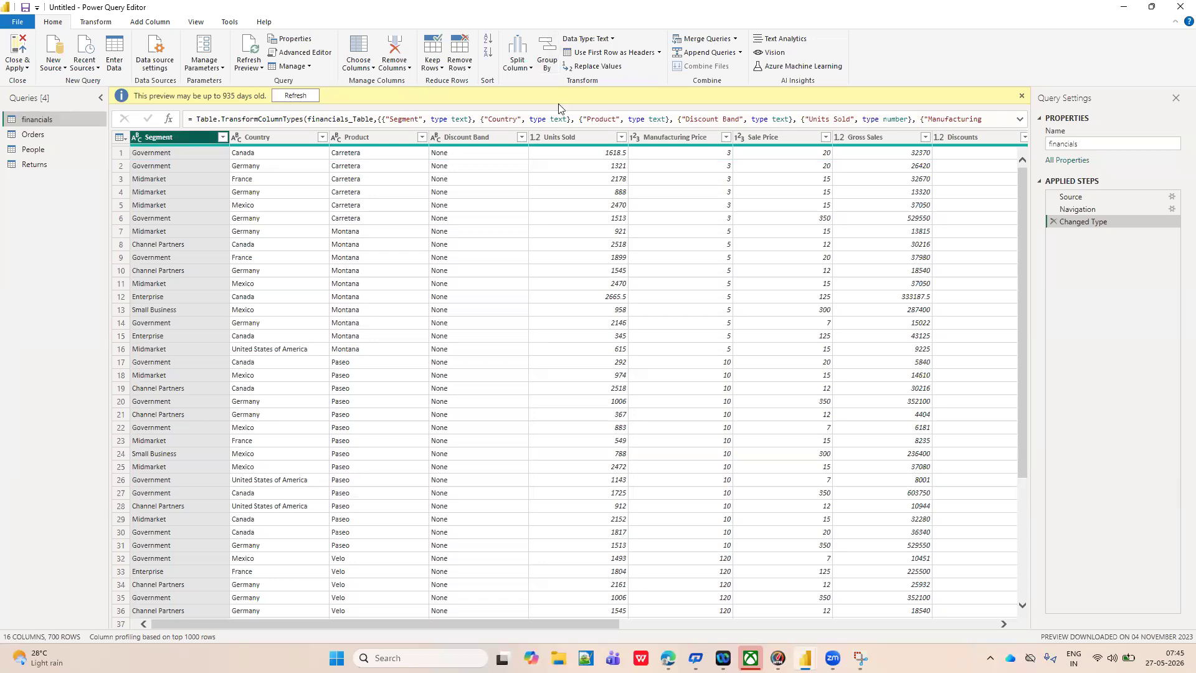
pyautogui.click(96, 23)
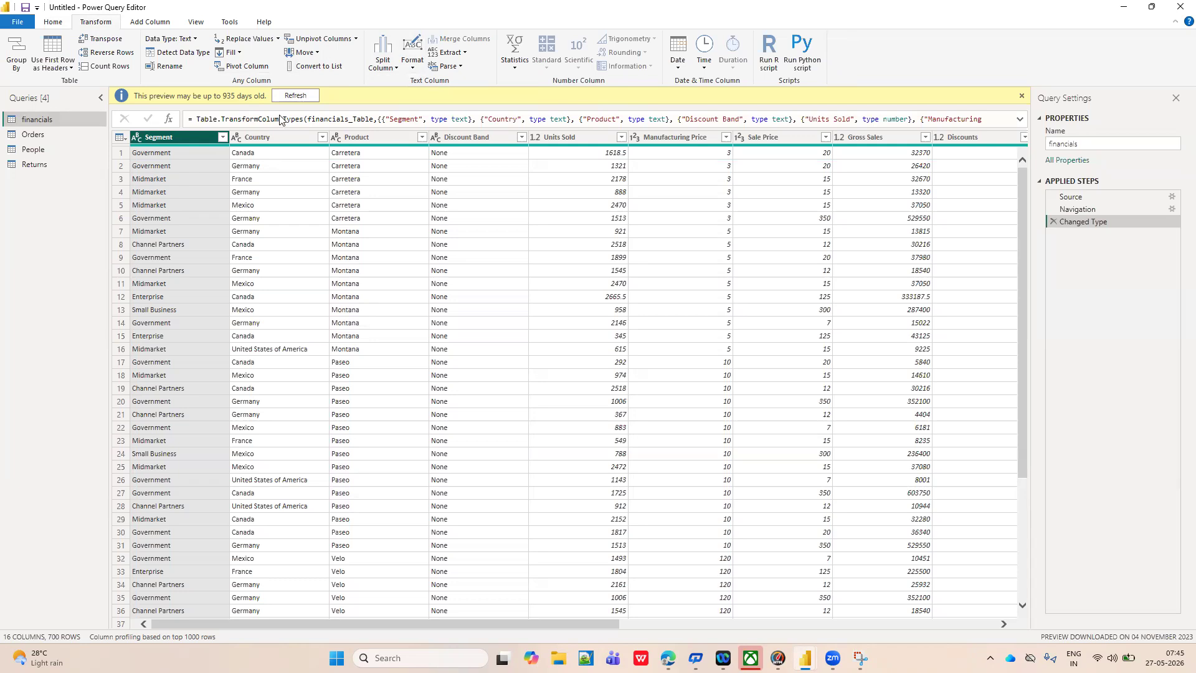
pyautogui.click(411, 69)
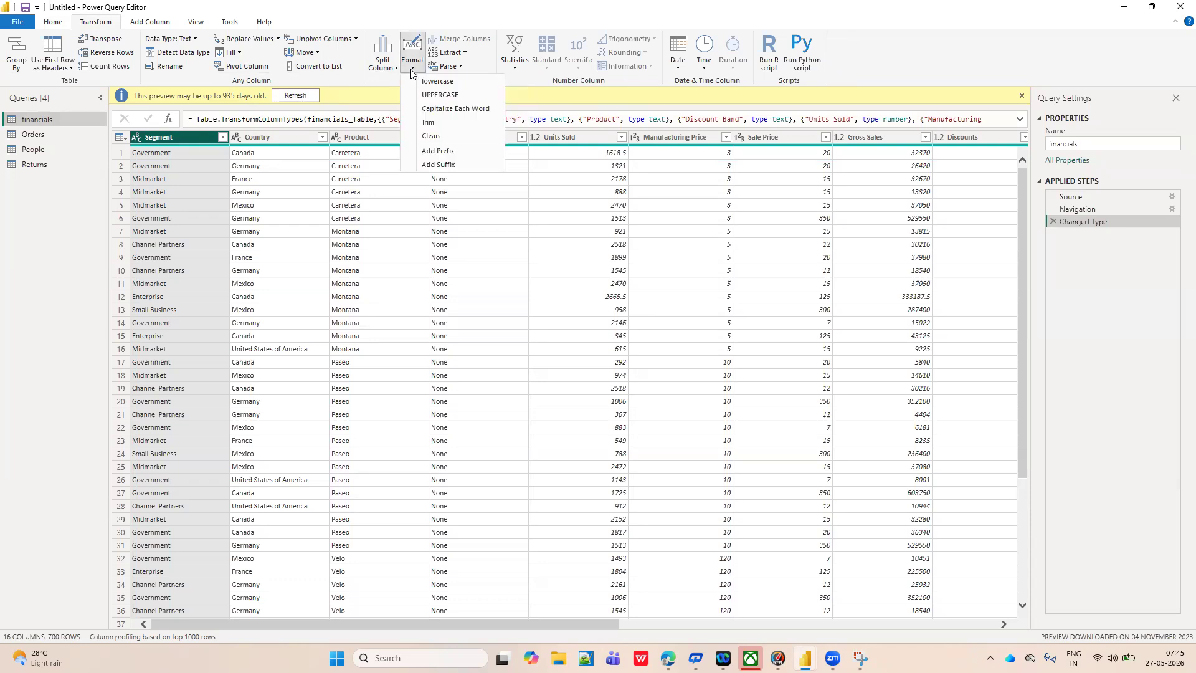
pyautogui.click(438, 95)
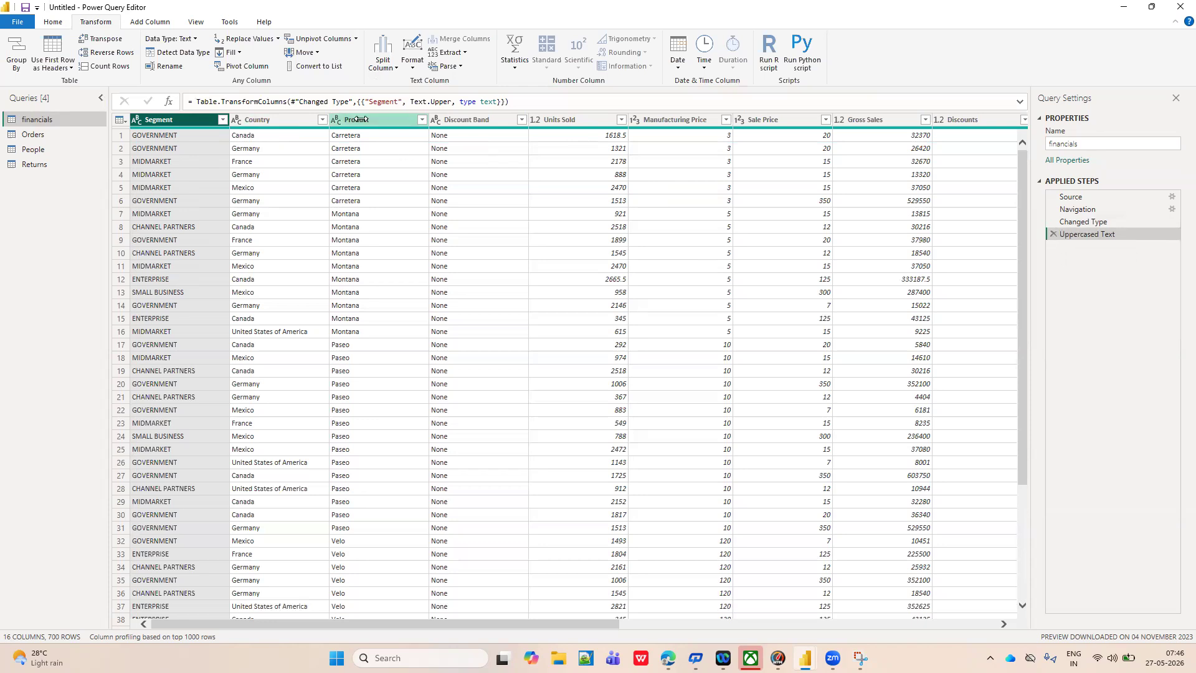
# Convert the Country column of the financials query to lowercase.
pyautogui.click(260, 119)
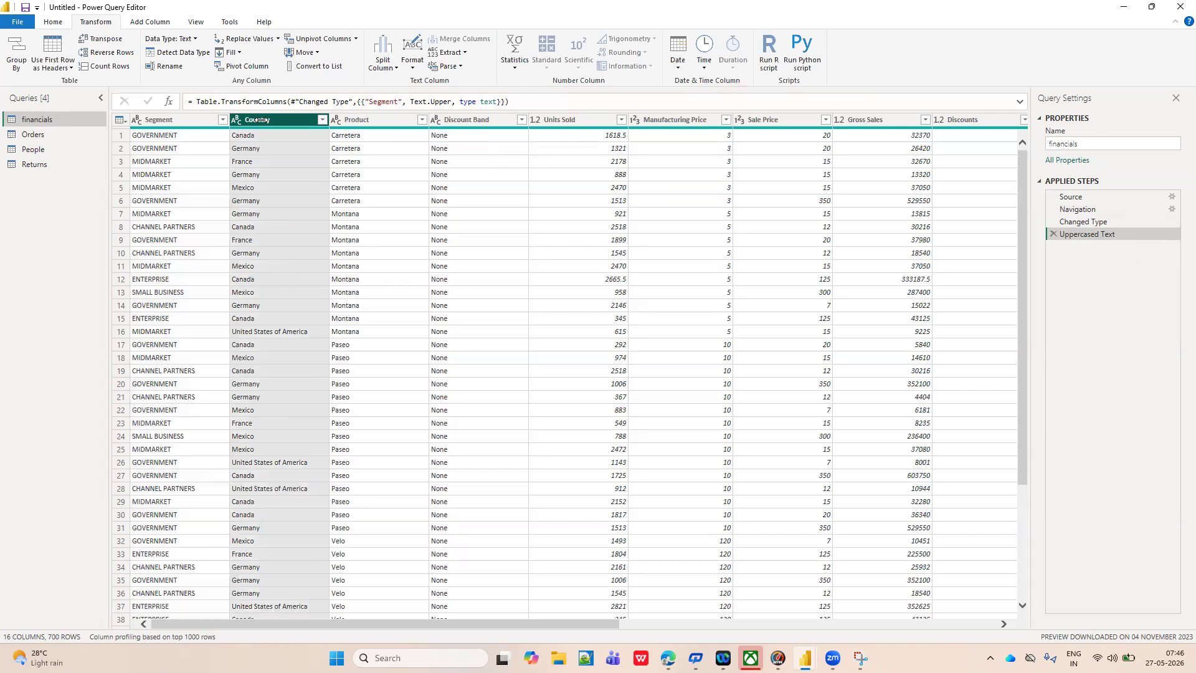
pyautogui.click(411, 65)
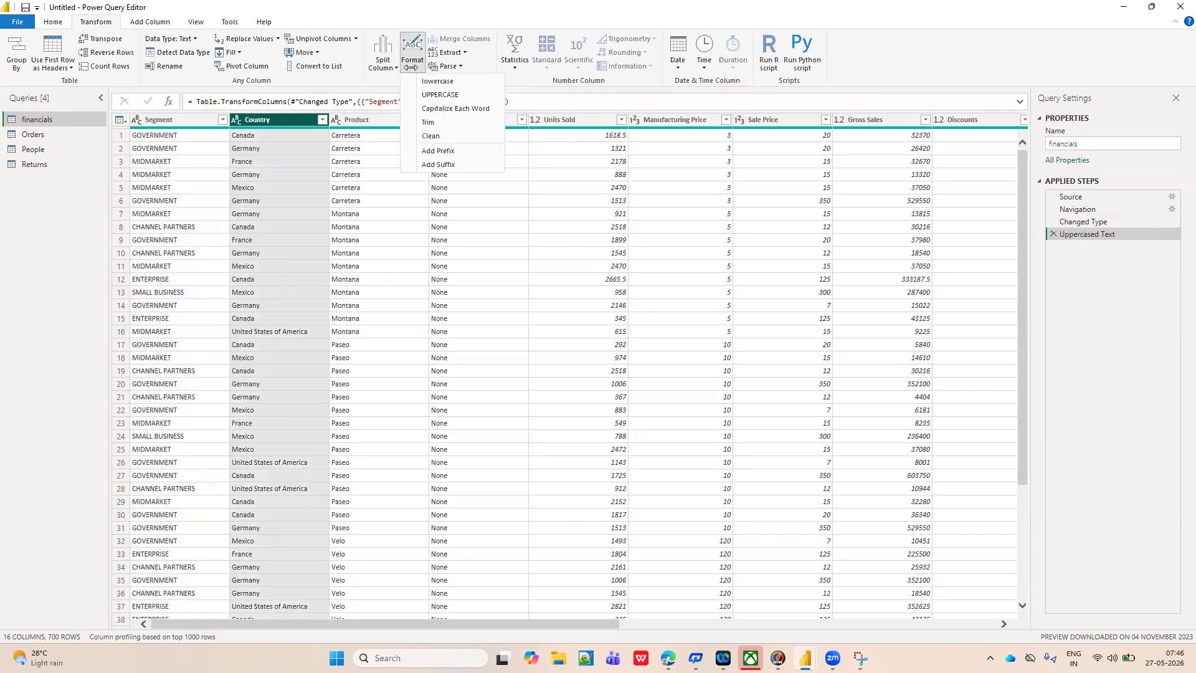
pyautogui.click(444, 81)
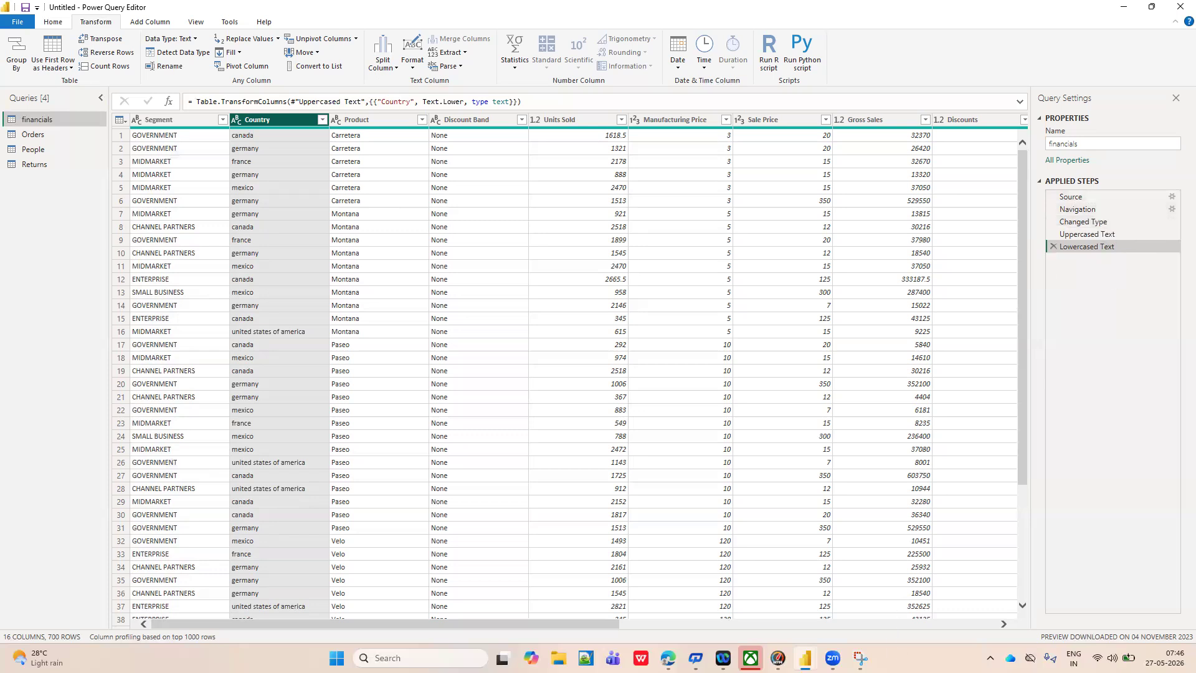
# Switch to the Snipping Tool screenshot and circle the whole command ribbon with the yellow highlighter.
pyautogui.click(873, 597)
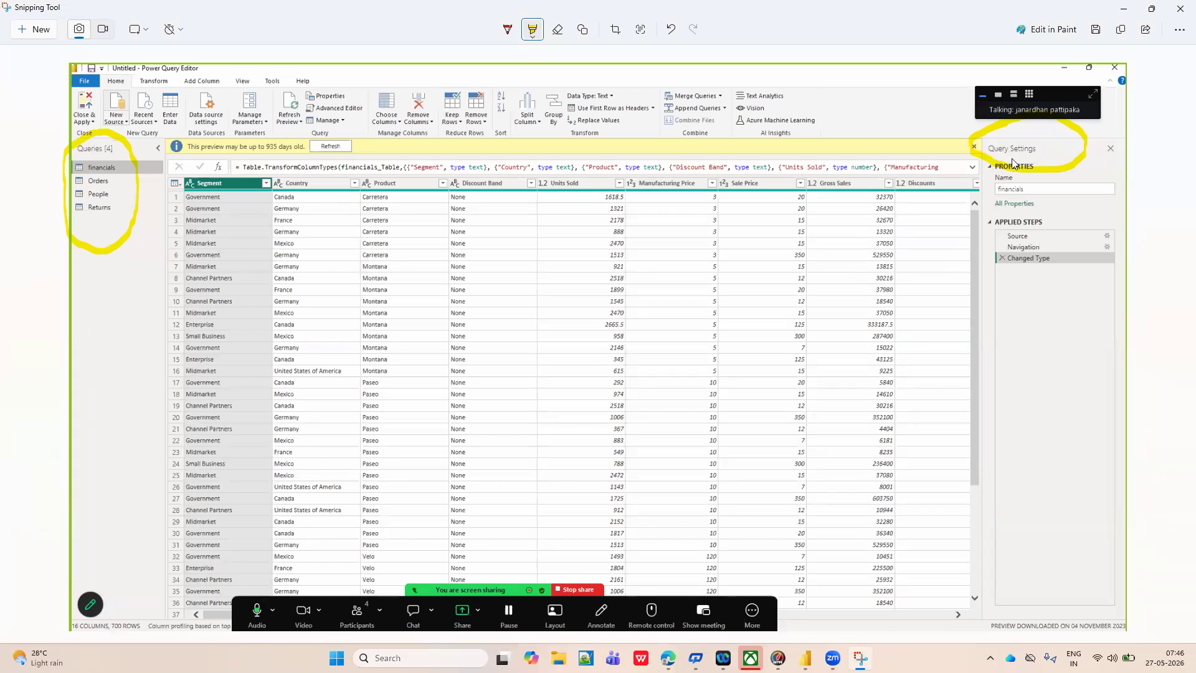
pyautogui.click(532, 35)
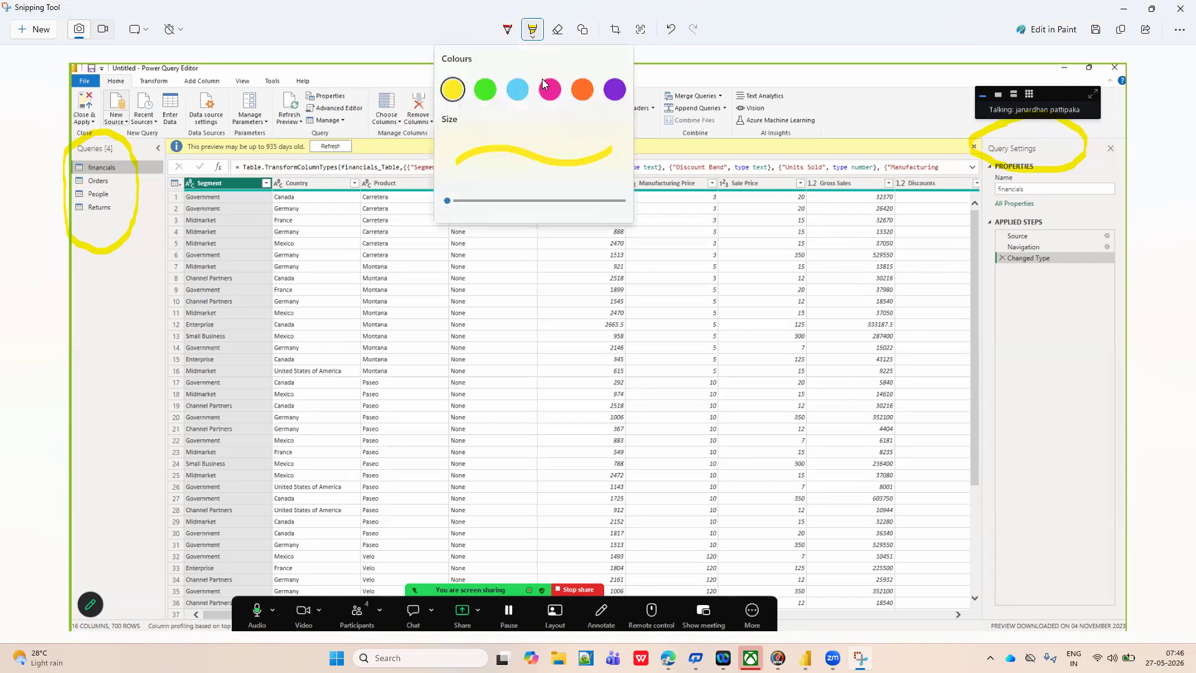
pyautogui.click(454, 87)
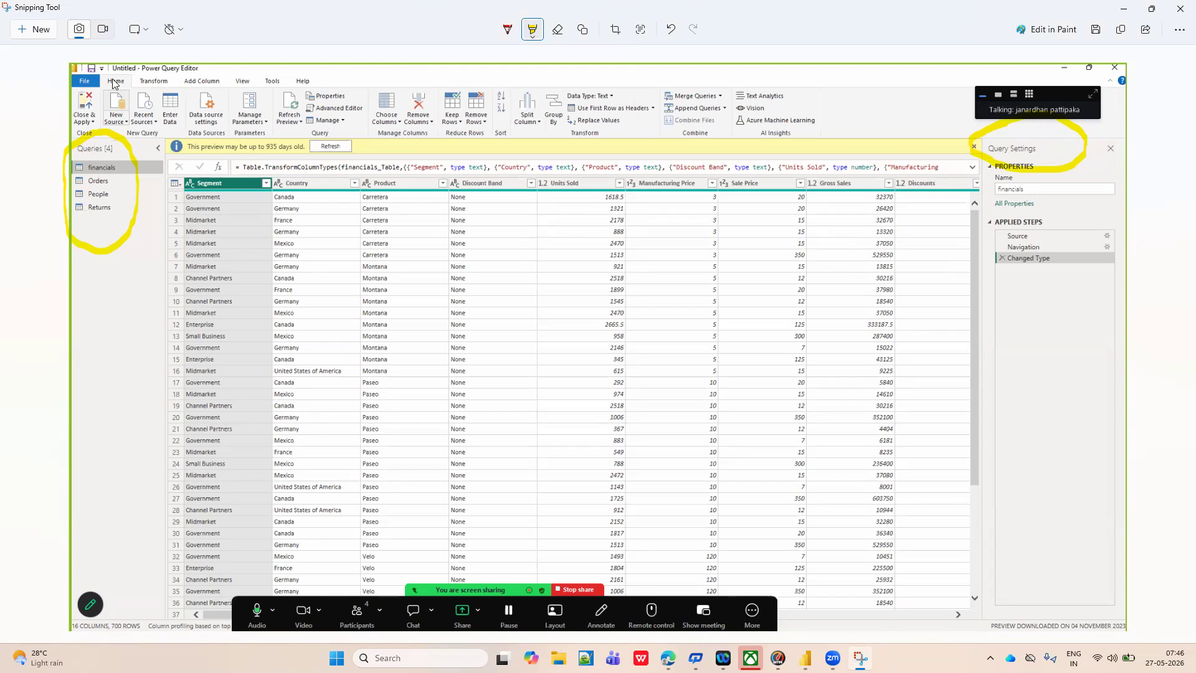
pyautogui.moveTo(77, 76)
pyautogui.mouseDown()
pyautogui.moveTo(96, 118)
pyautogui.moveTo(152, 131)
pyautogui.moveTo(334, 114)
pyautogui.moveTo(539, 141)
pyautogui.mouseUp()
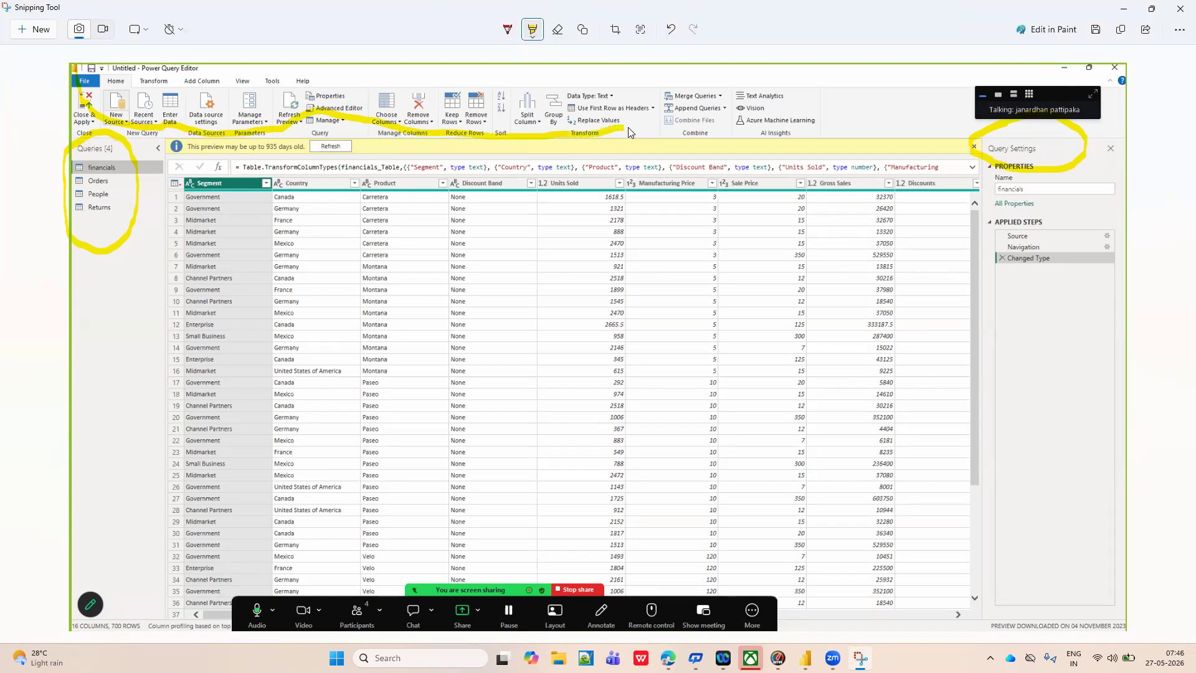
pyautogui.moveTo(626, 129); pyautogui.dragTo(844, 128)
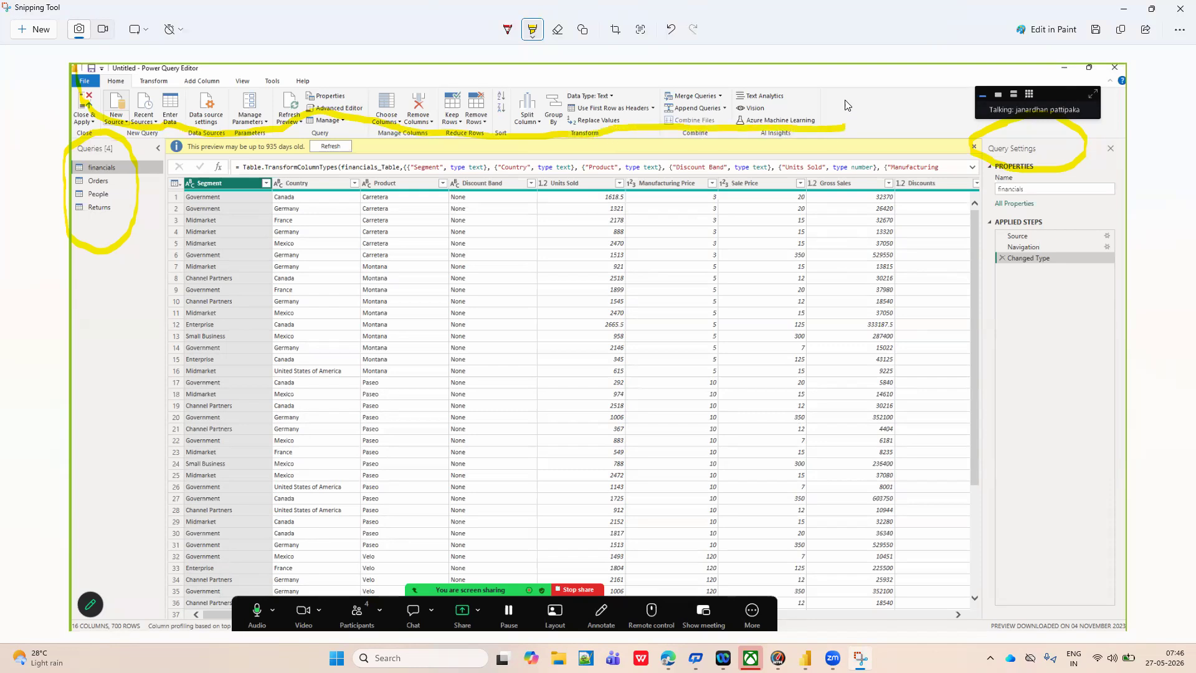
pyautogui.moveTo(804, 81)
pyautogui.mouseDown()
pyautogui.moveTo(159, 63)
pyautogui.moveTo(79, 72)
pyautogui.mouseUp()
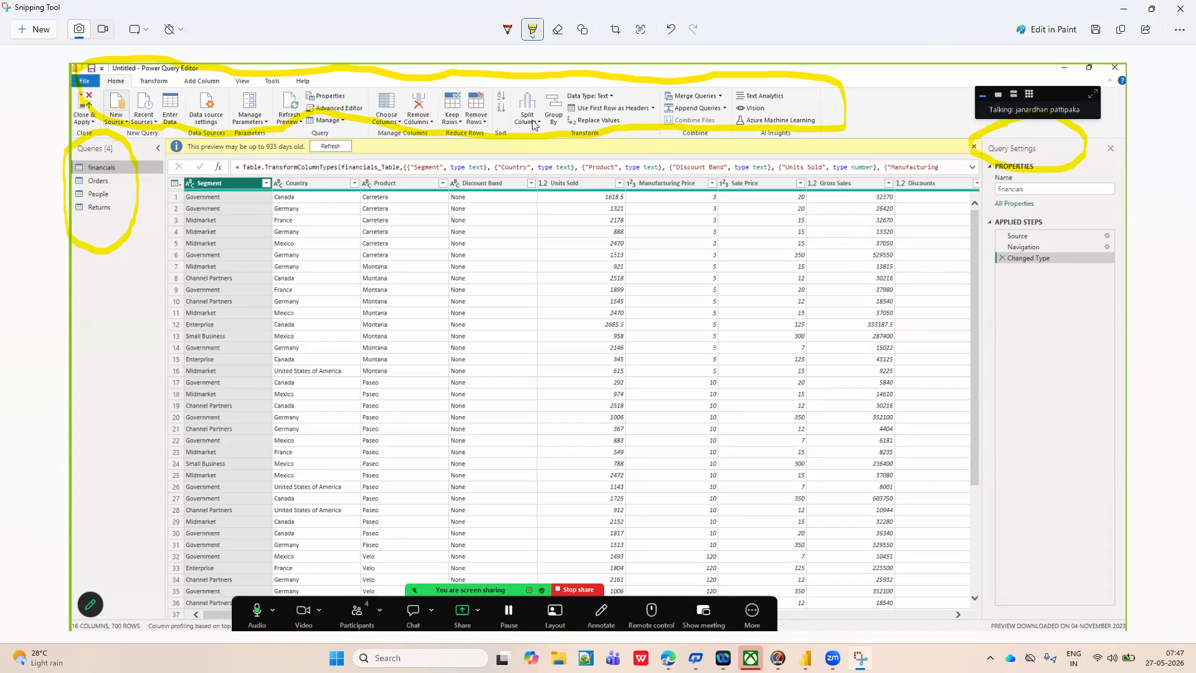
# Switch back to Power Query Editor and look over the Home, Transform and Add Column command sets.
pyautogui.hotkey('alt', 'Tab')
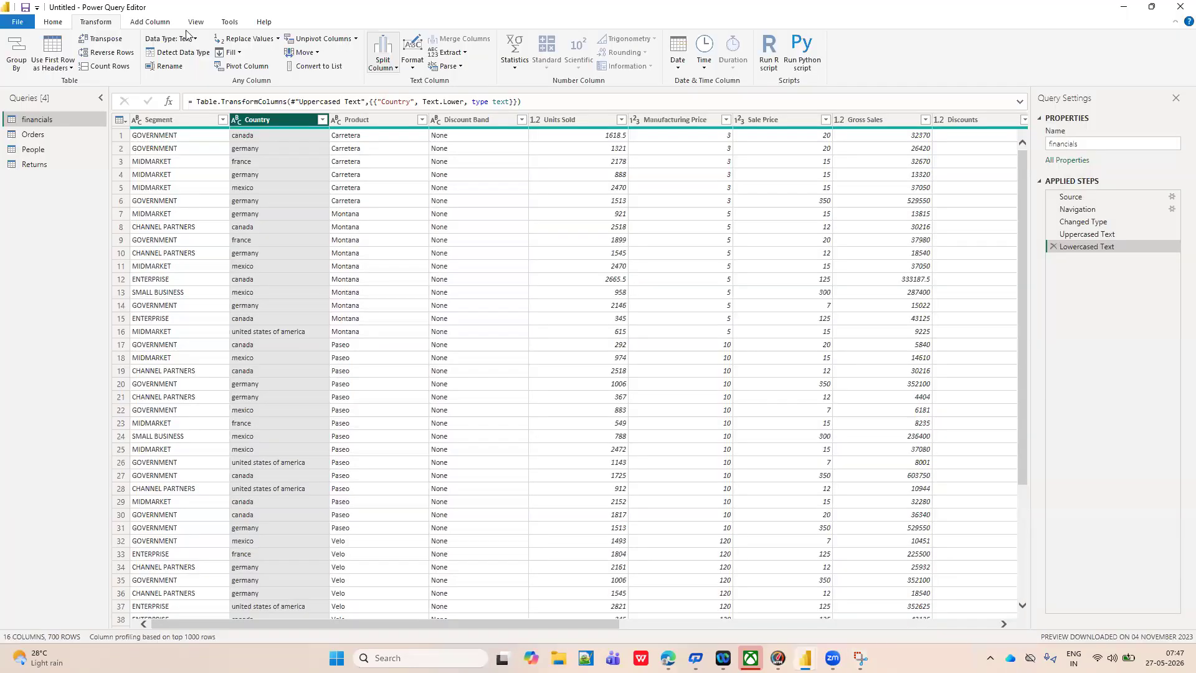
pyautogui.click(53, 23)
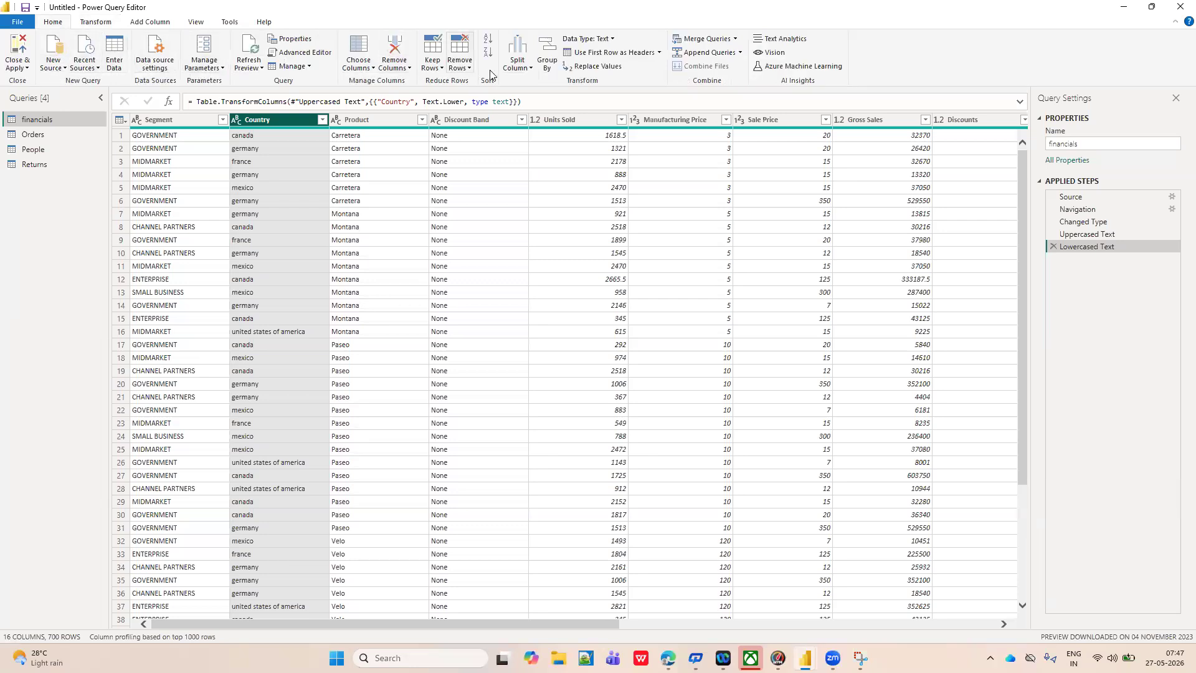
pyautogui.click(93, 25)
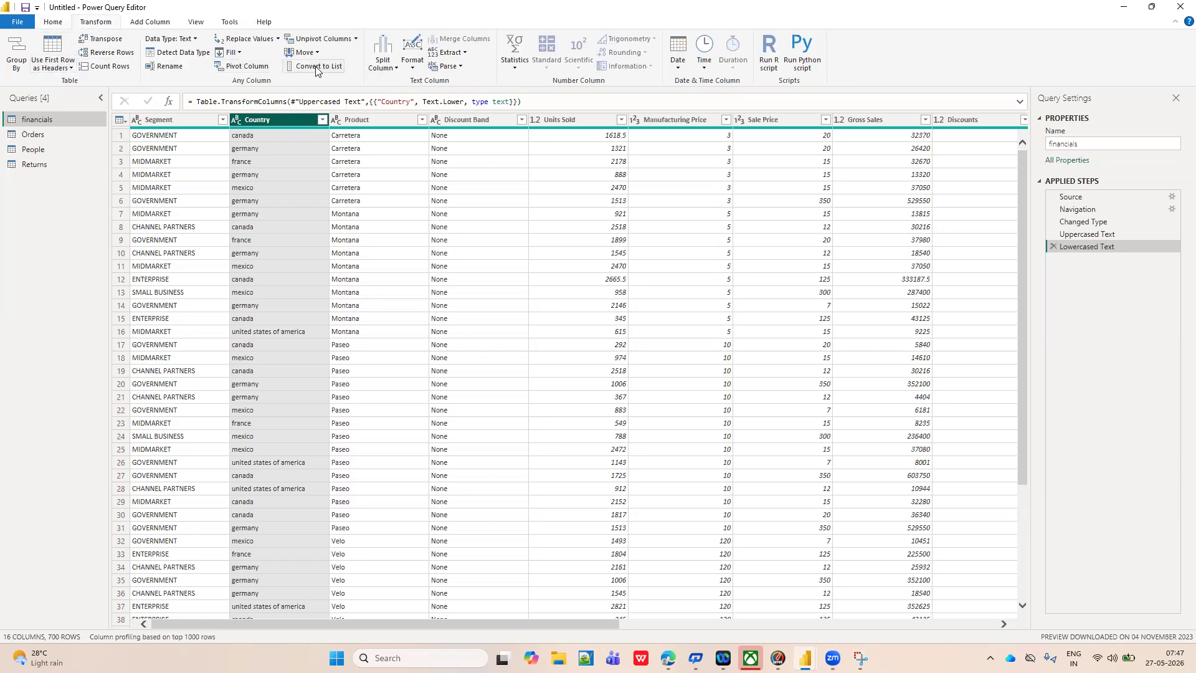
pyautogui.click(153, 23)
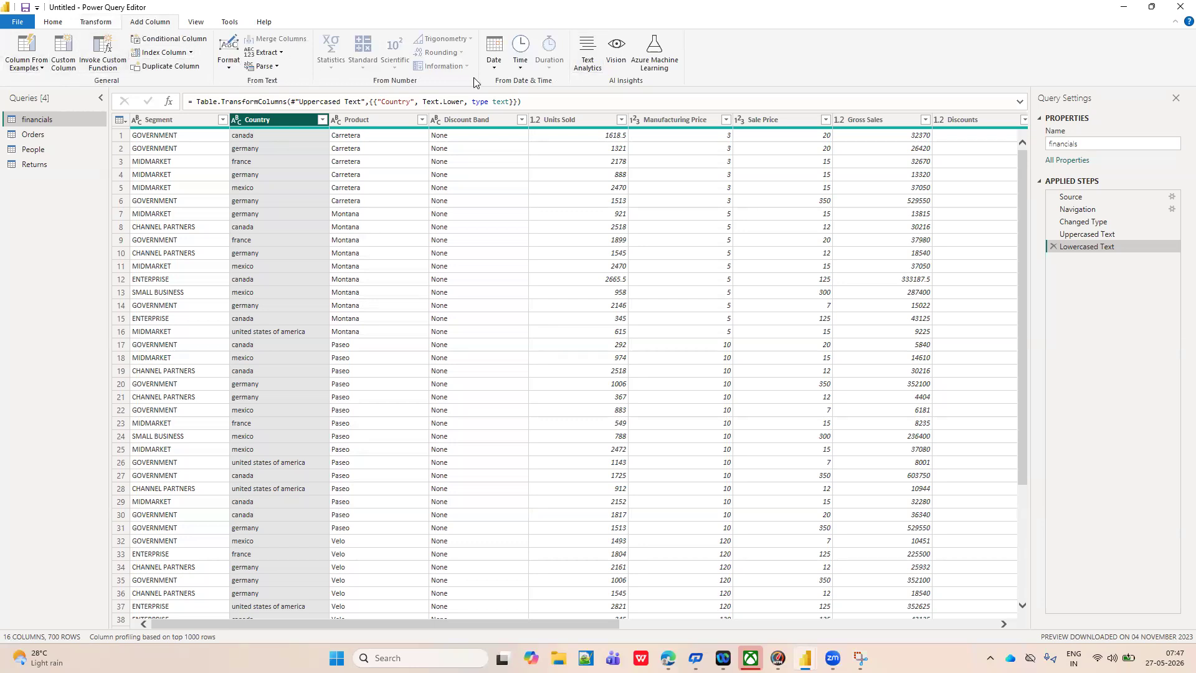
pyautogui.click(94, 25)
pyautogui.click(52, 24)
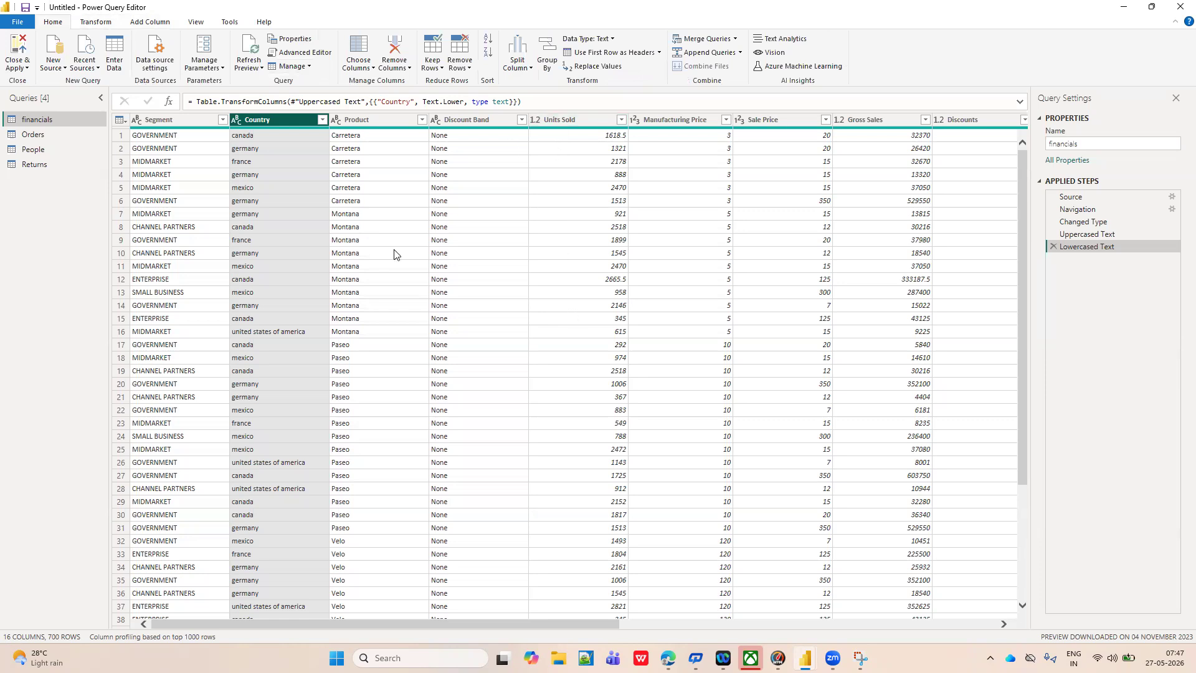
# Return to the Snipping Tool screenshot and circle the formula bar with the yellow highlighter.
pyautogui.hotkey('alt', 'Tab')
pyautogui.hotkey('alt', 'Tab')
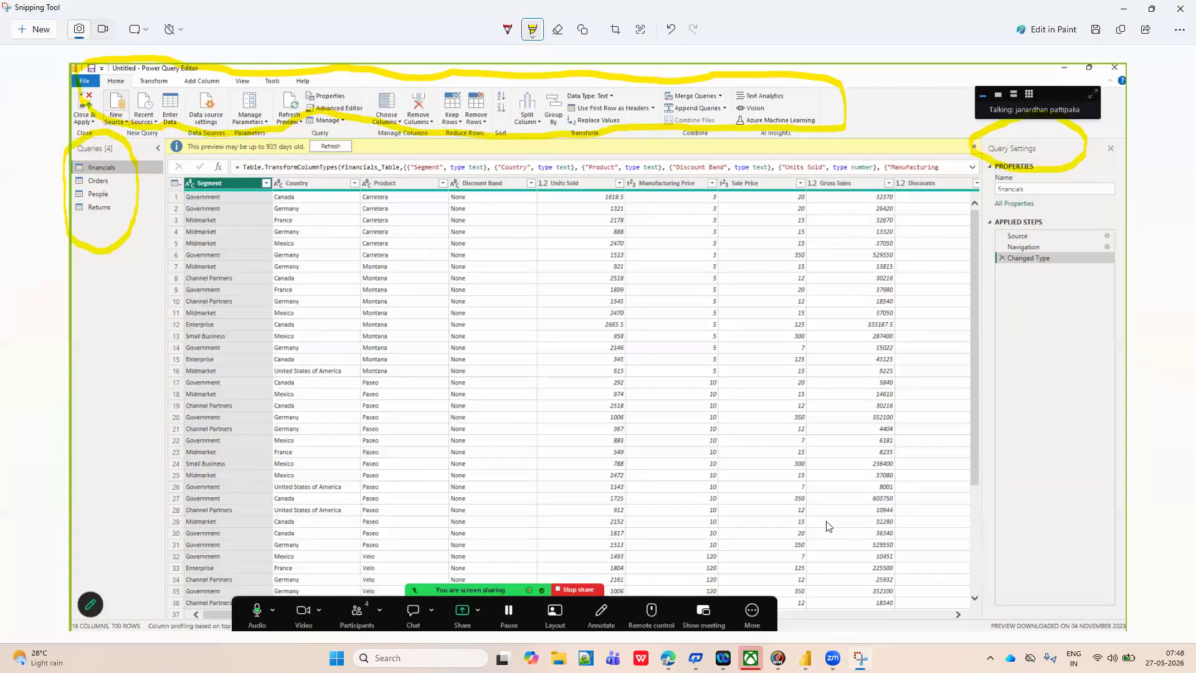
pyautogui.click(534, 35)
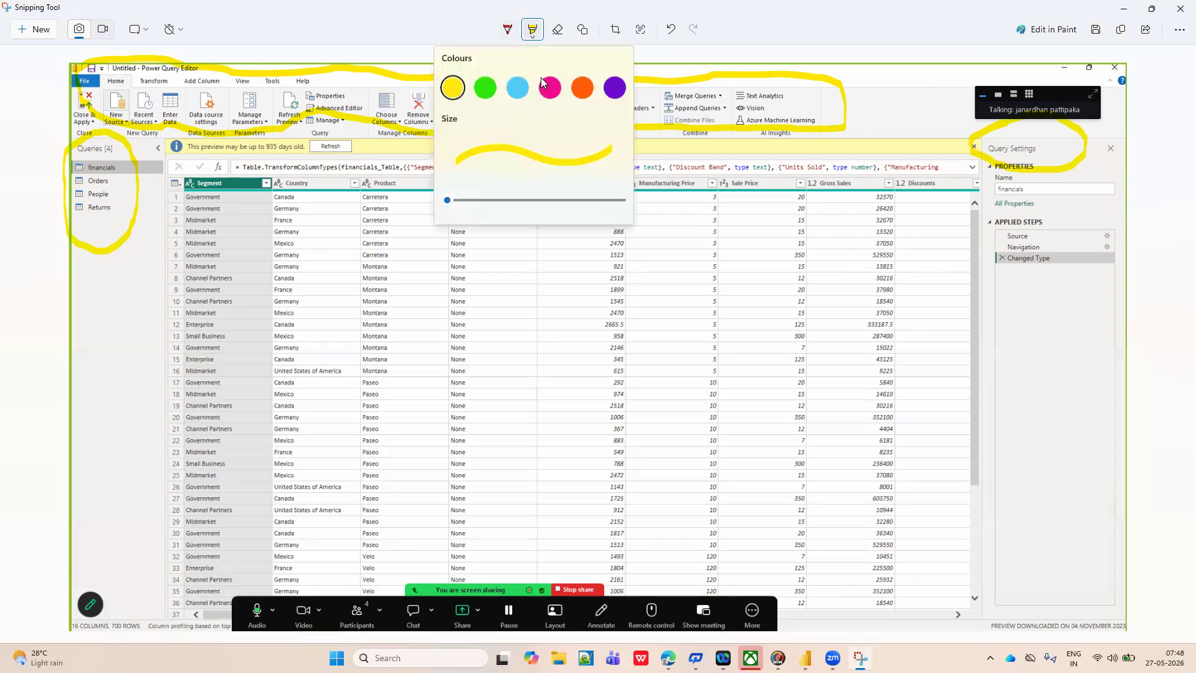
pyautogui.click(445, 83)
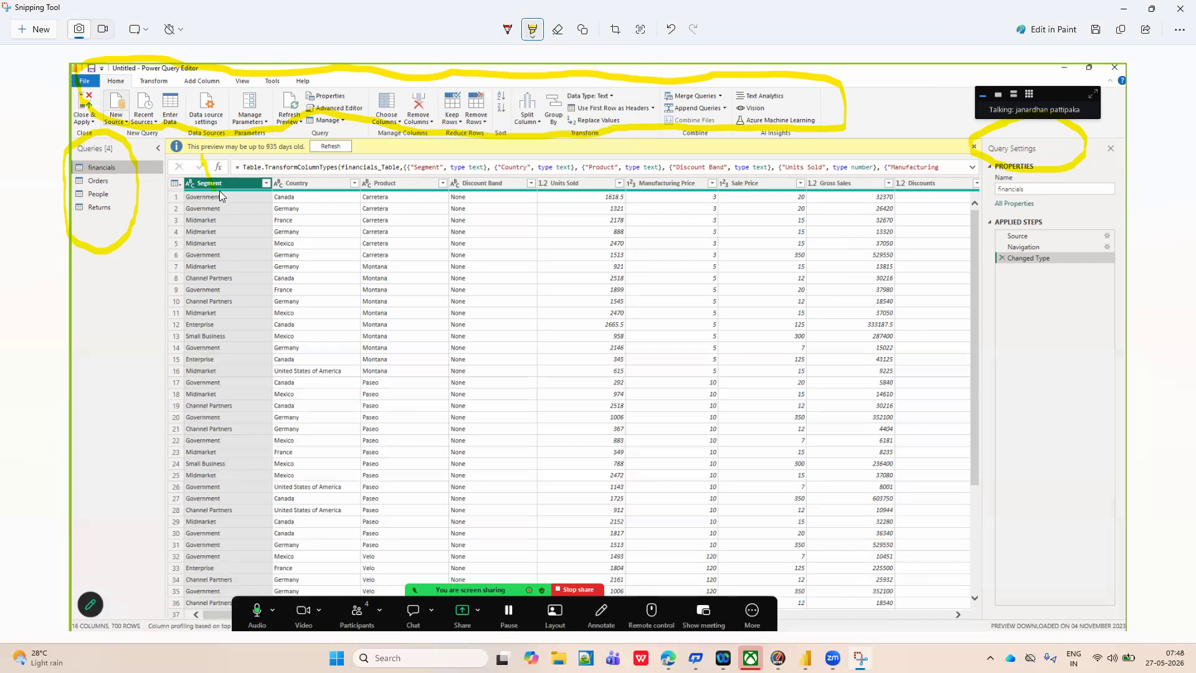
pyautogui.moveTo(327, 189)
pyautogui.mouseDown()
pyautogui.moveTo(523, 183)
pyautogui.moveTo(783, 209)
pyautogui.mouseUp()
pyautogui.moveTo(899, 187); pyautogui.dragTo(945, 173)
pyautogui.moveTo(868, 152)
pyautogui.mouseDown()
pyautogui.moveTo(553, 147)
pyautogui.moveTo(204, 175)
pyautogui.mouseUp()
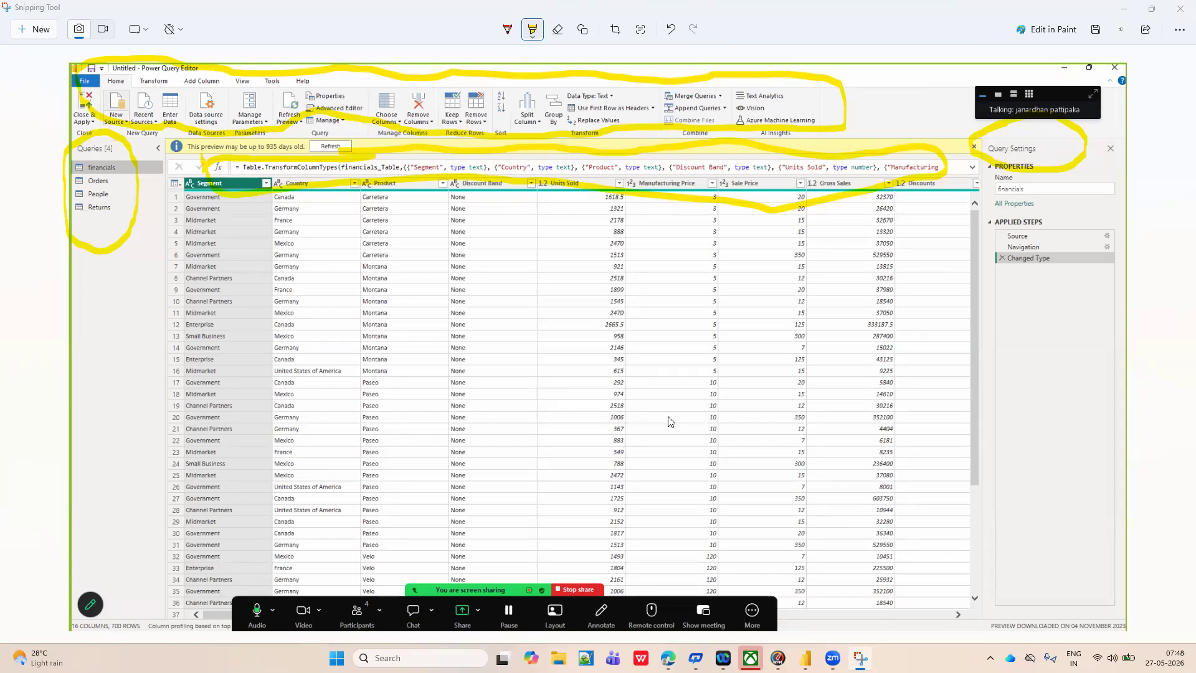
# Switch back to Power Query Editor, display the Orders query and view the options for removing rows and columns.
pyautogui.hotkey('alt', 'Tab')
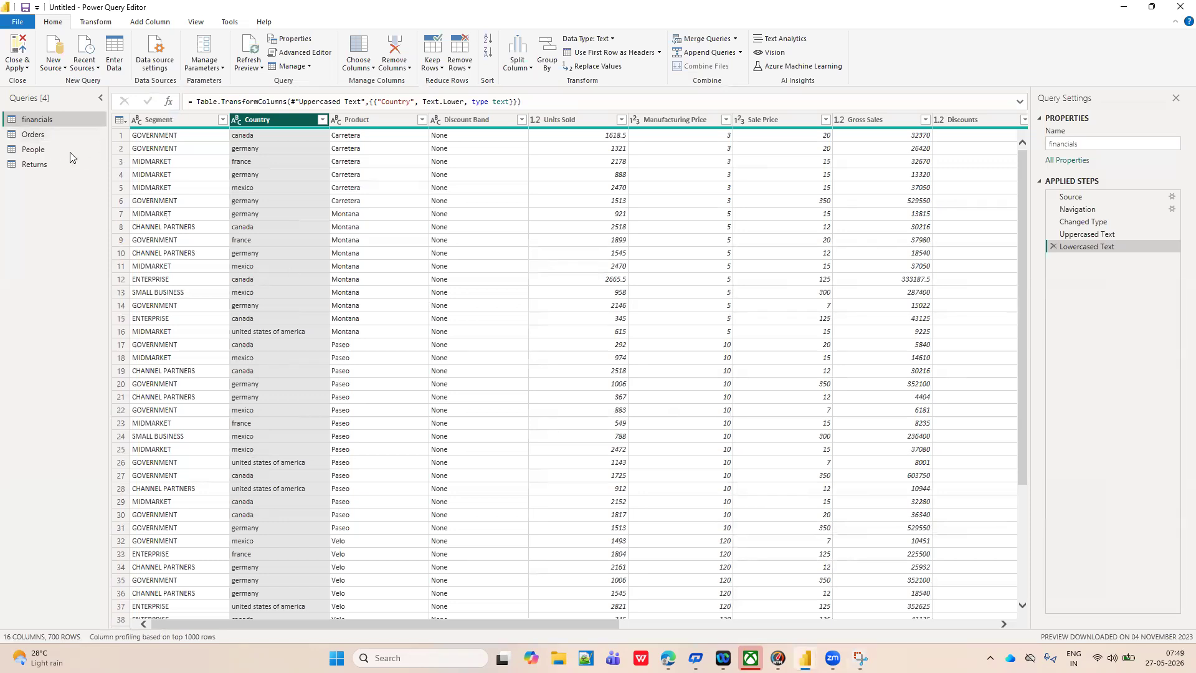
pyautogui.click(43, 136)
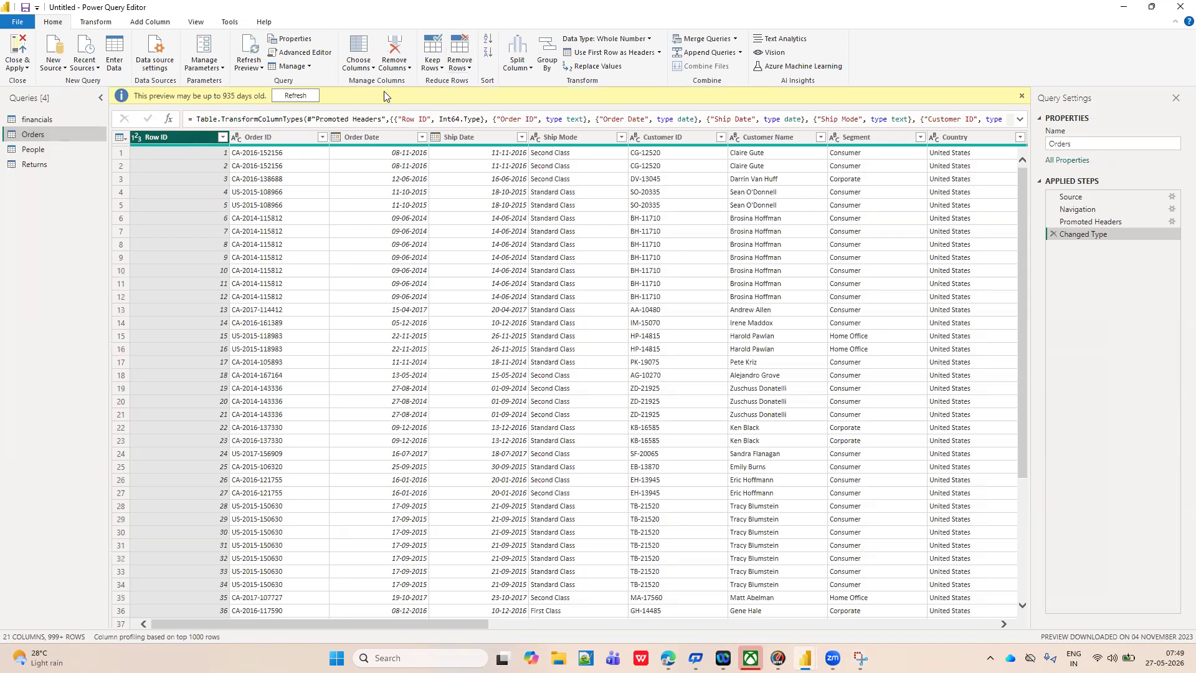
pyautogui.click(467, 69)
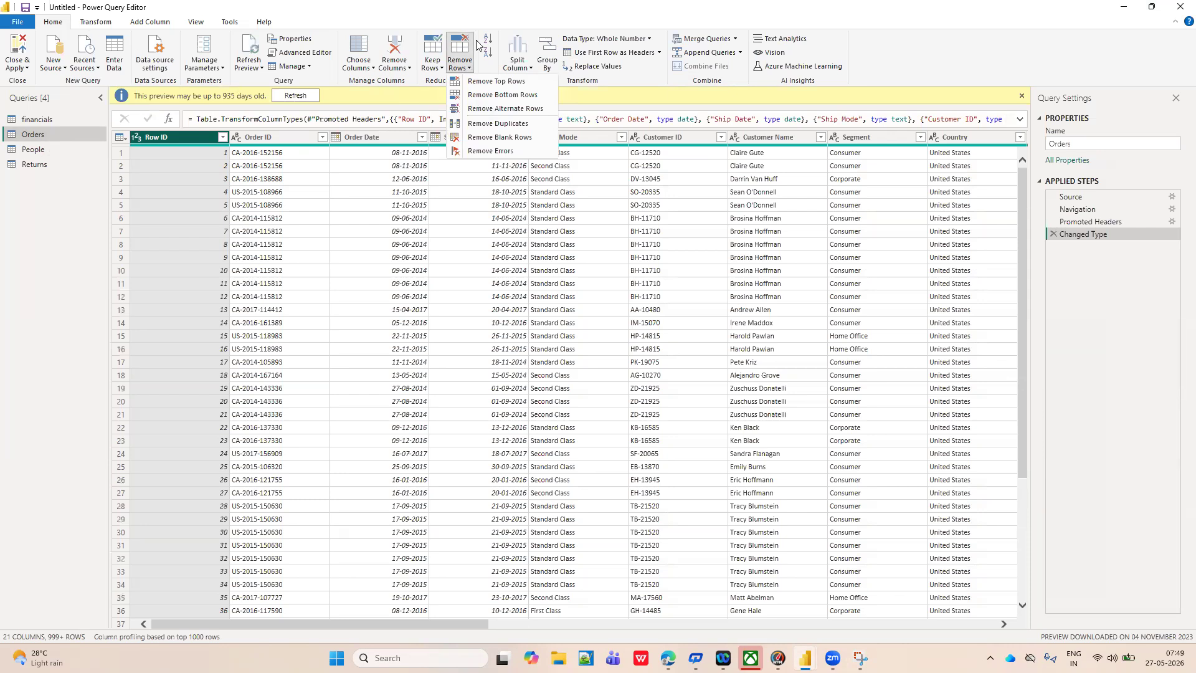
pyautogui.click(411, 68)
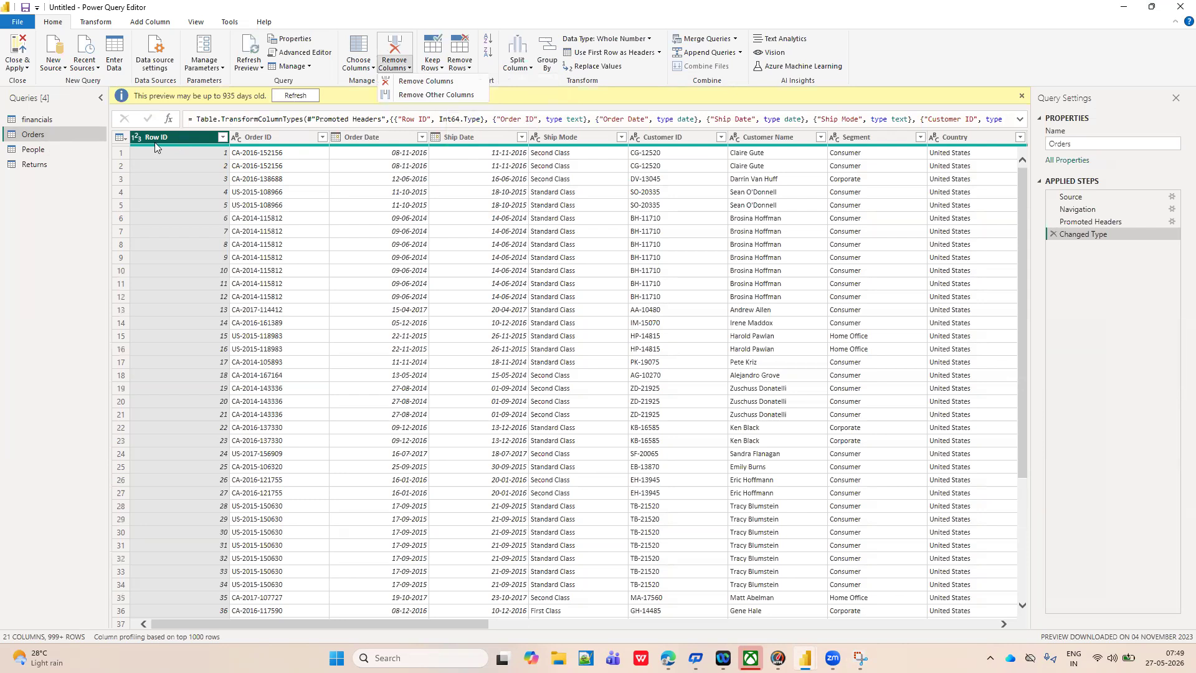
pyautogui.click(161, 171)
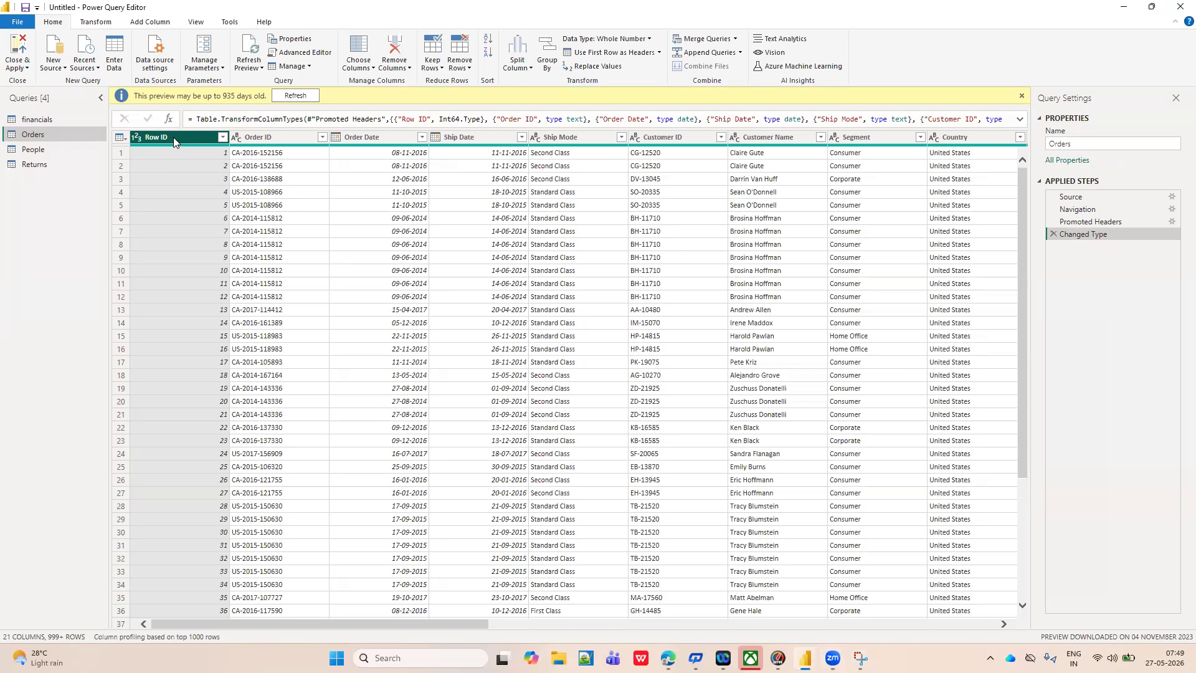
# Remove the Row ID column from the Orders query.
pyautogui.click(372, 69)
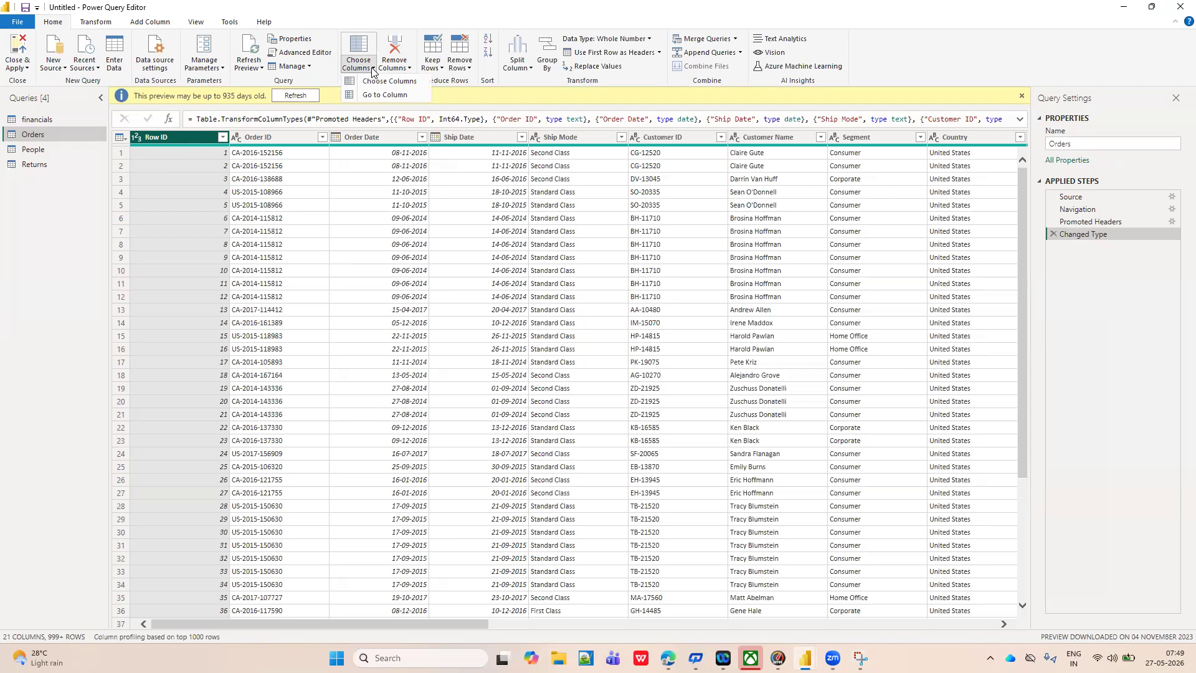
pyautogui.click(410, 68)
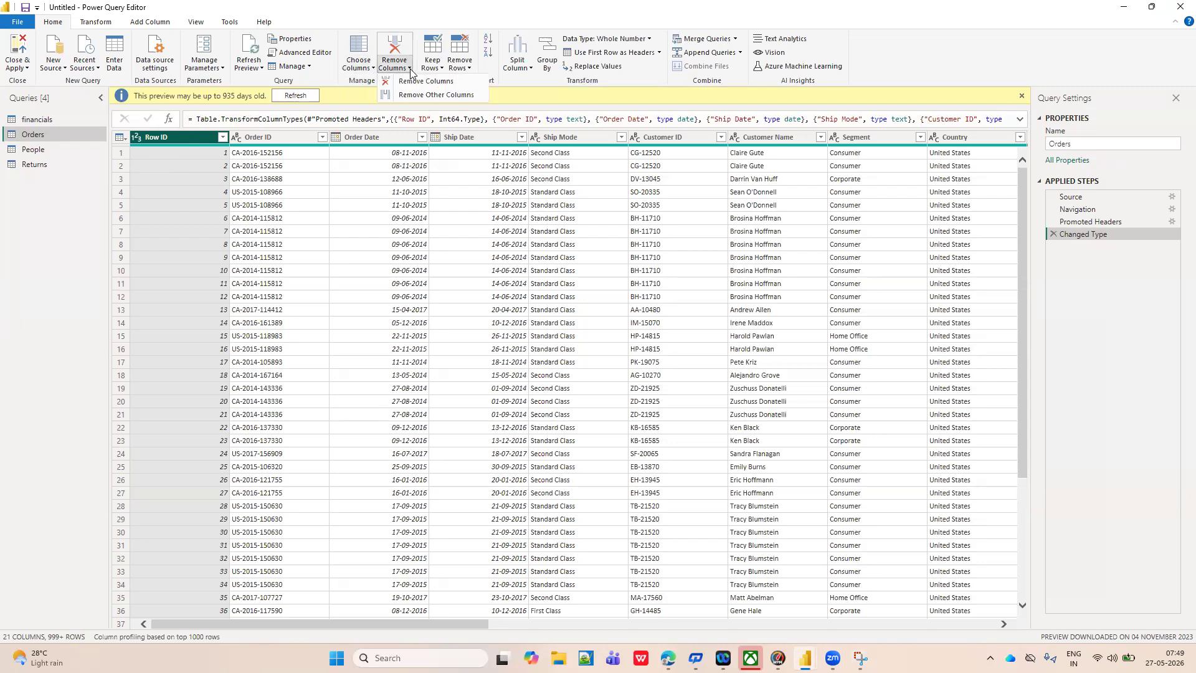
pyautogui.click(404, 82)
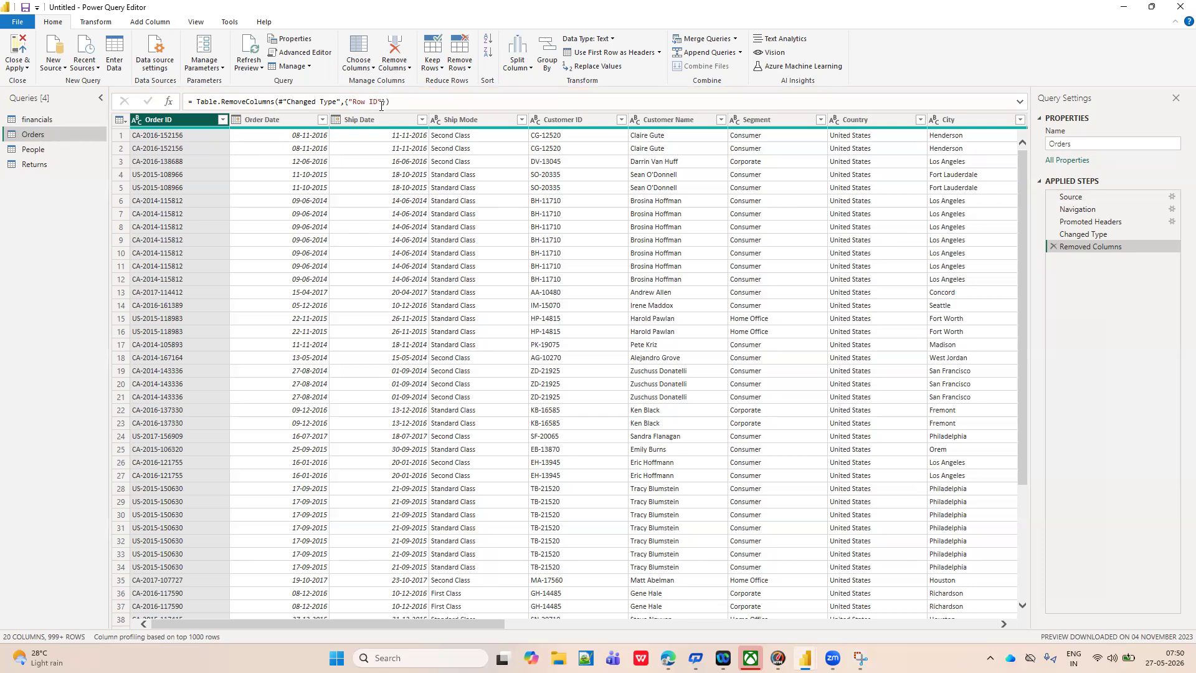
# Restore the Row ID column by deleting the Removed Columns applied step from the Orders query.
pyautogui.click(409, 68)
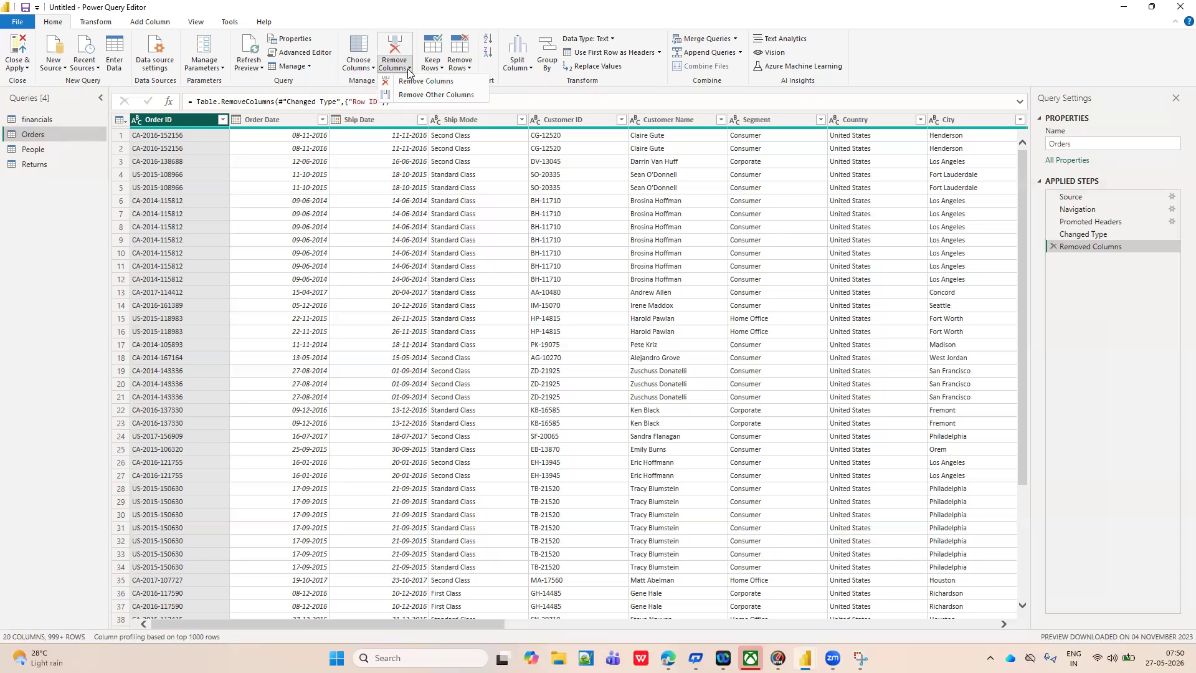
pyautogui.click(525, 102)
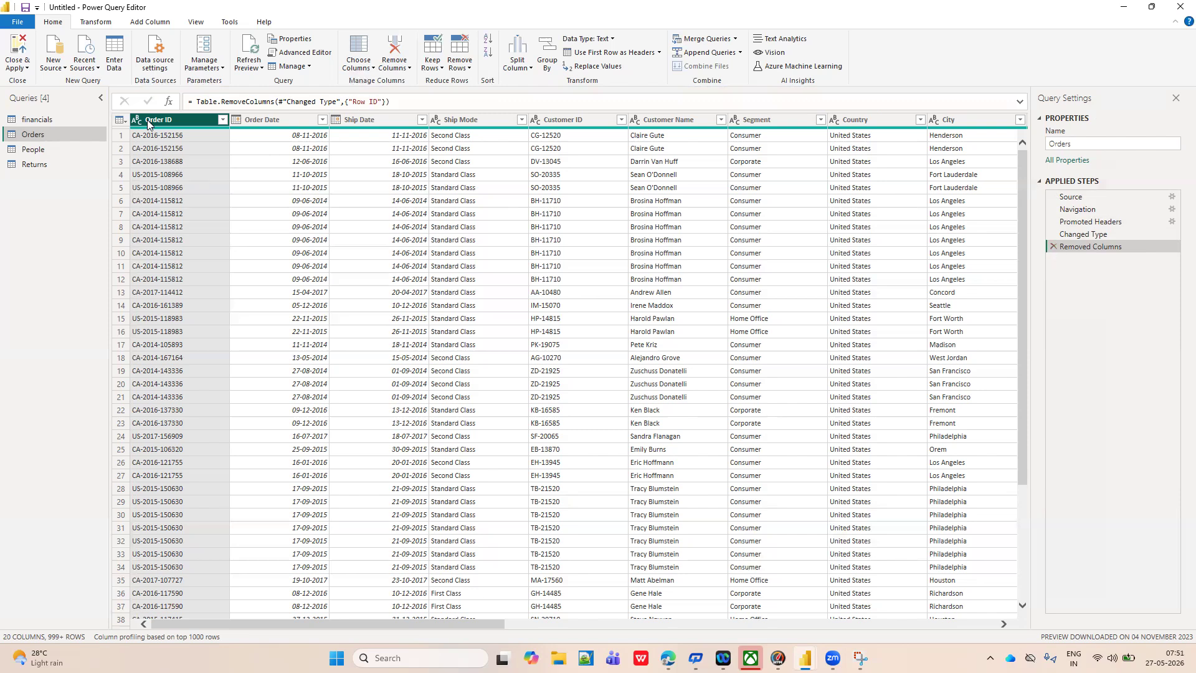
pyautogui.click(1052, 248)
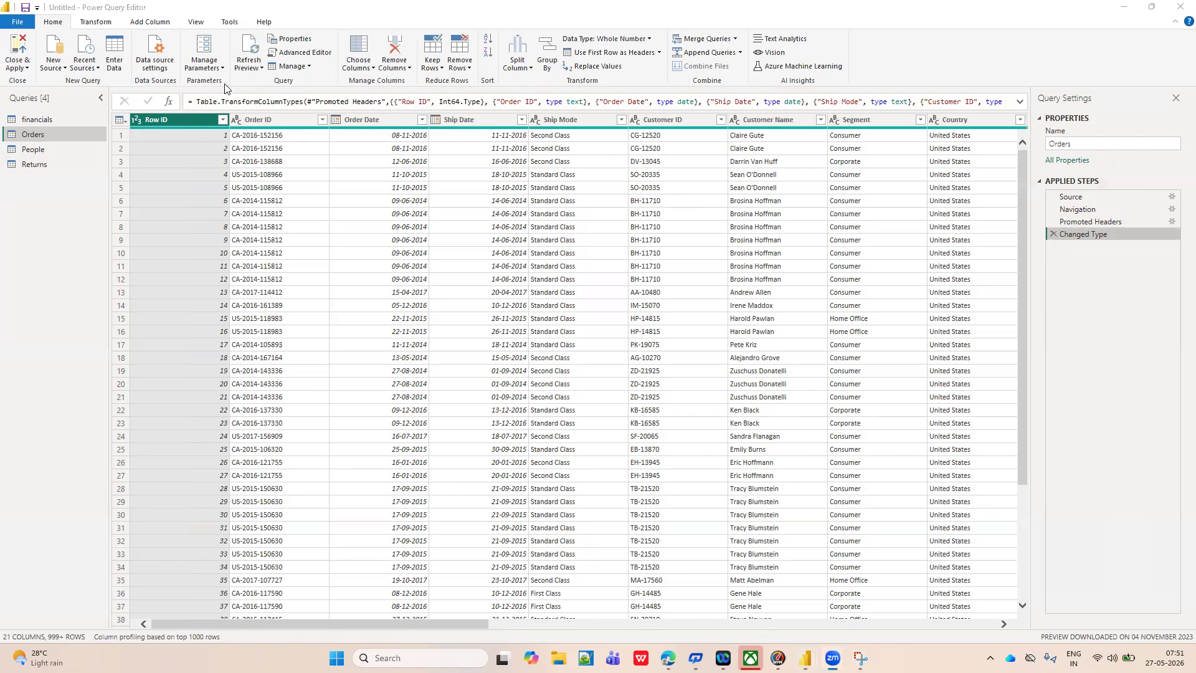
# Hide the formula bar, show it again and return to the Home commands.
pyautogui.click(201, 23)
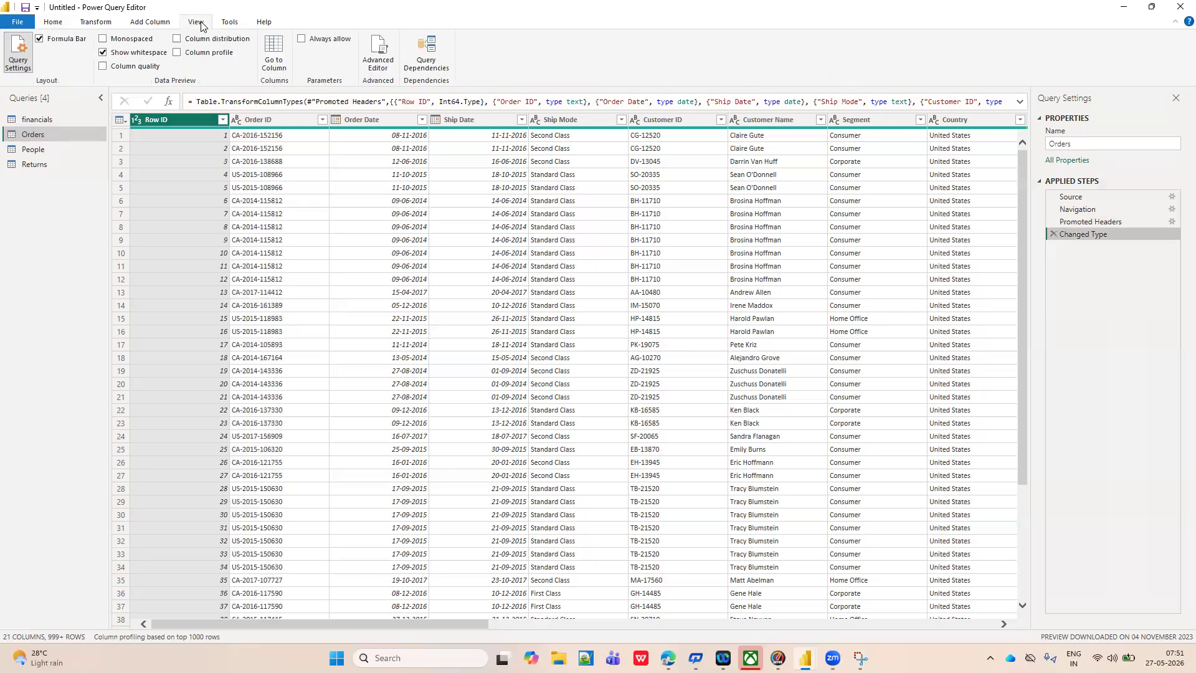
pyautogui.click(39, 41)
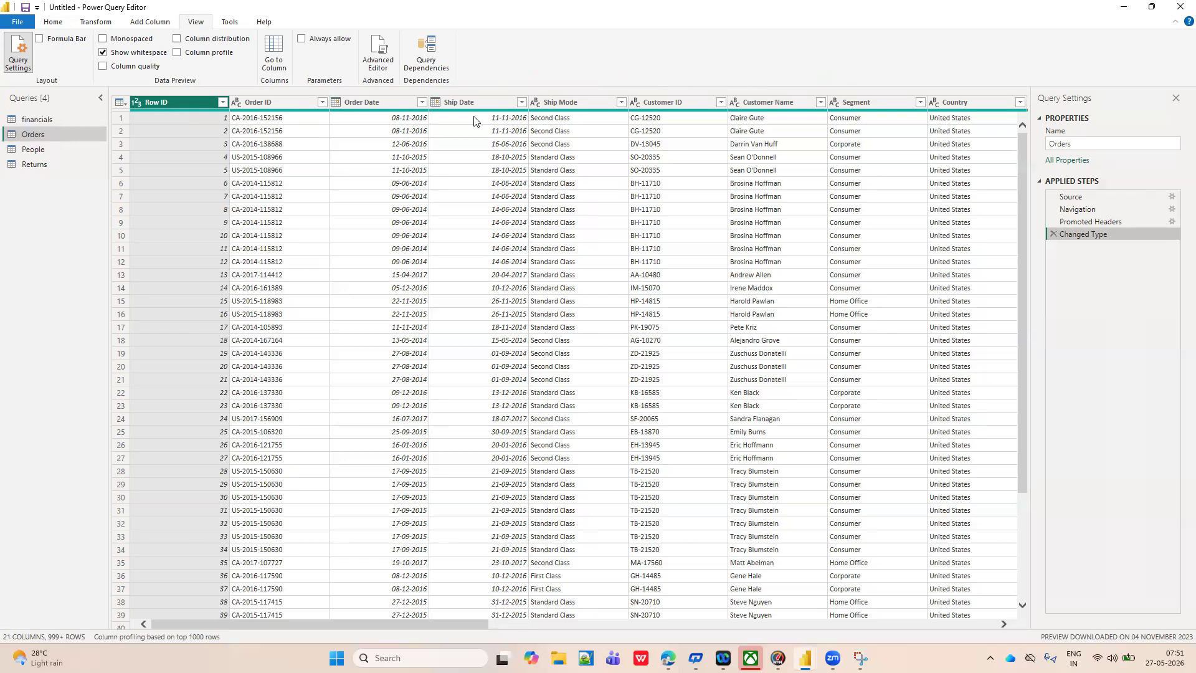
pyautogui.click(40, 41)
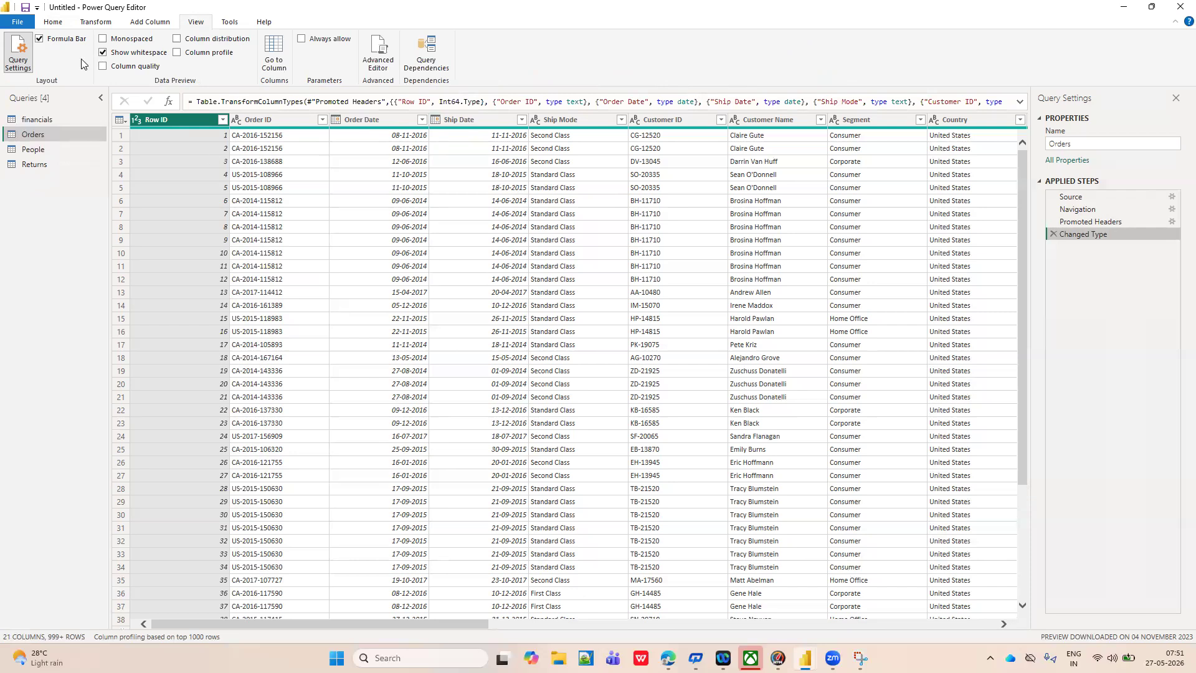
pyautogui.click(53, 24)
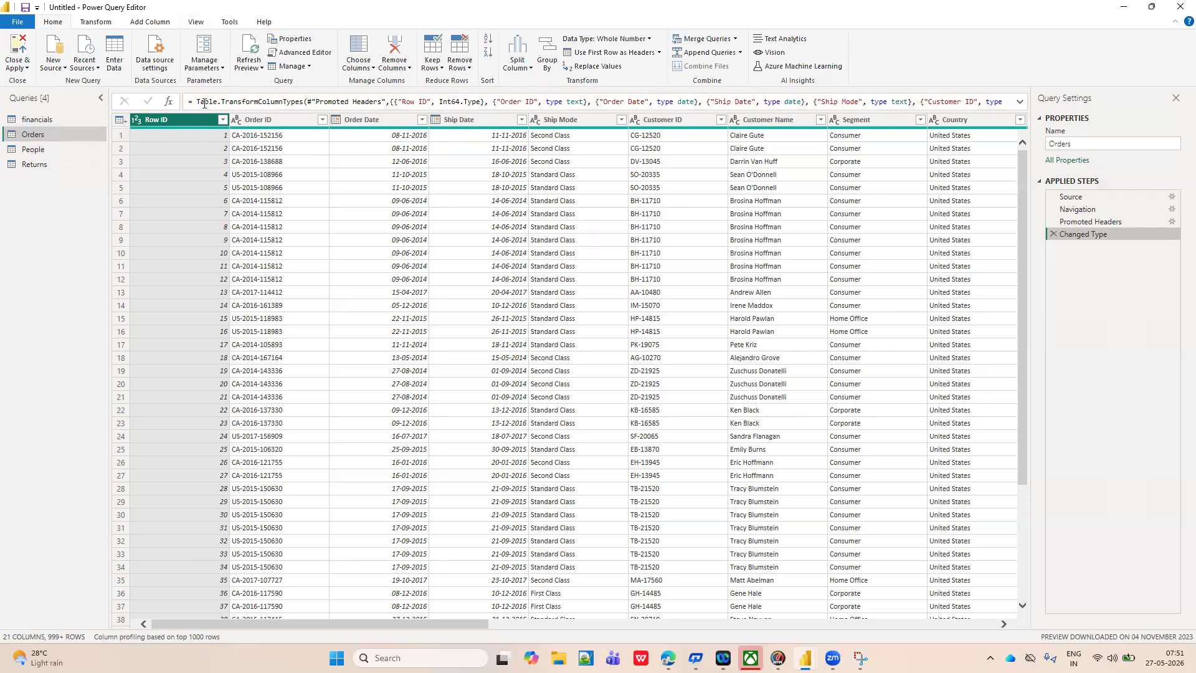
# Circle the data preview grid on the Snipping Tool screenshot with the yellow highlighter and return to Power Query Editor.
pyautogui.moveTo(860, 658)
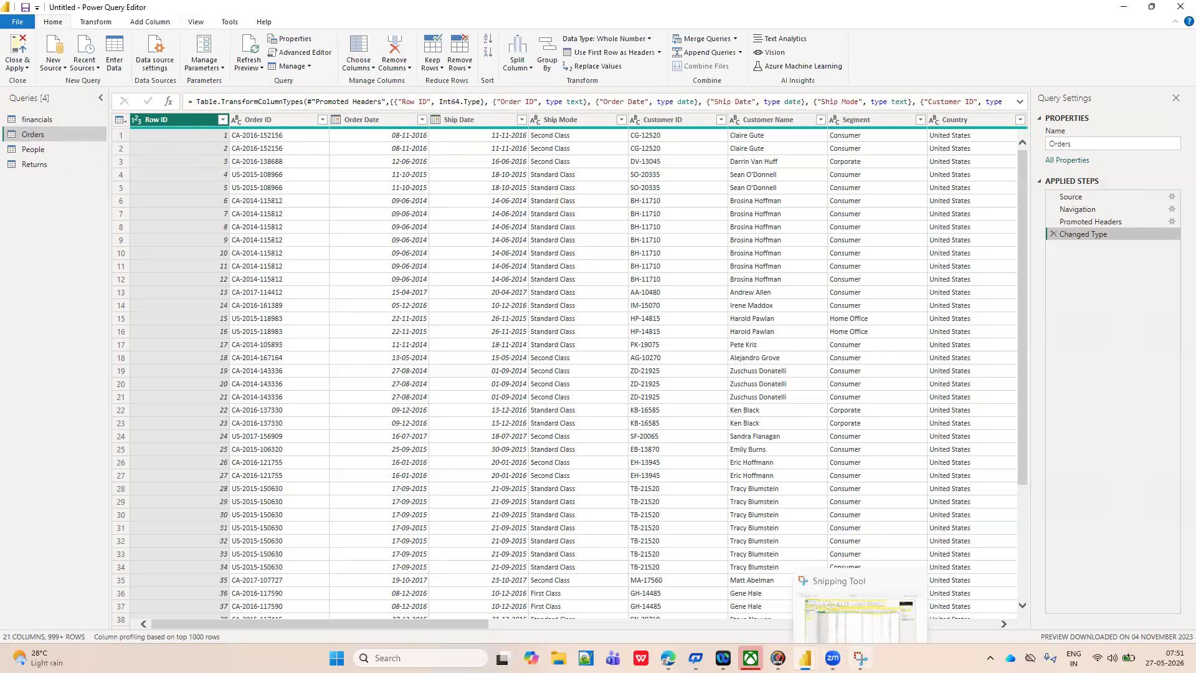
pyautogui.click(881, 612)
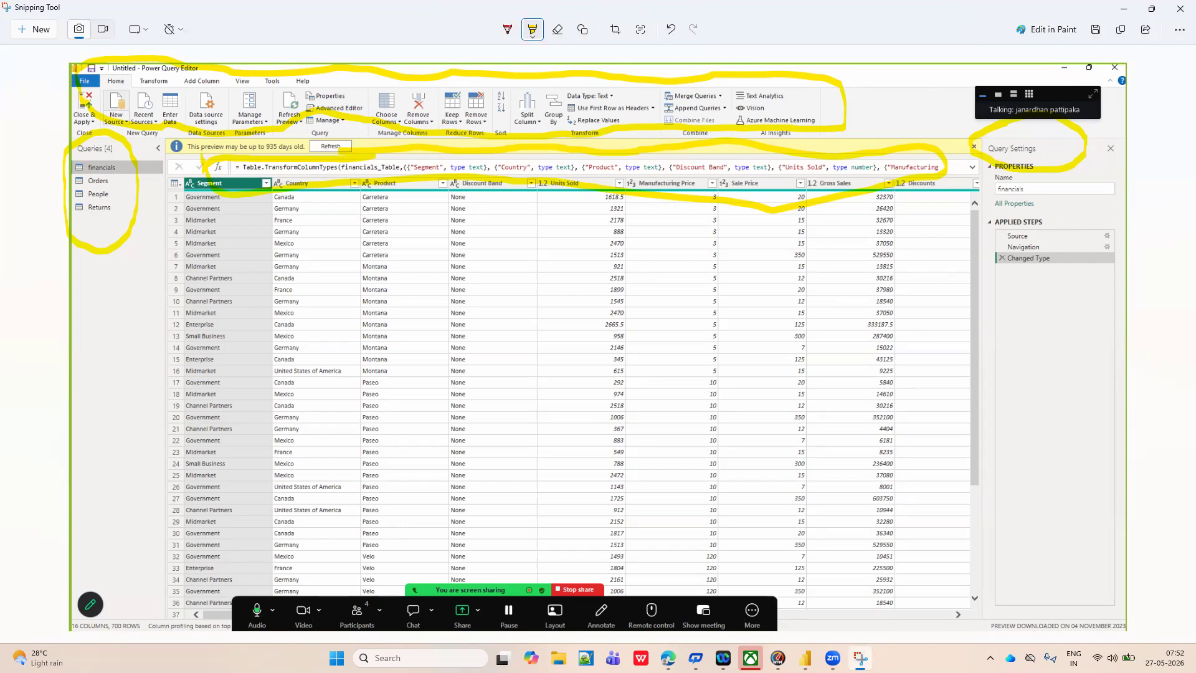
pyautogui.click(532, 36)
pyautogui.click(445, 89)
pyautogui.moveTo(172, 193); pyautogui.dragTo(198, 426)
pyautogui.moveTo(201, 573)
pyautogui.mouseDown()
pyautogui.moveTo(323, 576)
pyautogui.moveTo(801, 509)
pyautogui.moveTo(851, 529)
pyautogui.moveTo(941, 327)
pyautogui.moveTo(945, 238)
pyautogui.moveTo(873, 213)
pyautogui.moveTo(703, 232)
pyautogui.moveTo(371, 221)
pyautogui.mouseUp()
pyautogui.moveTo(277, 230)
pyautogui.mouseDown()
pyautogui.moveTo(205, 225)
pyautogui.moveTo(167, 238)
pyautogui.mouseUp()
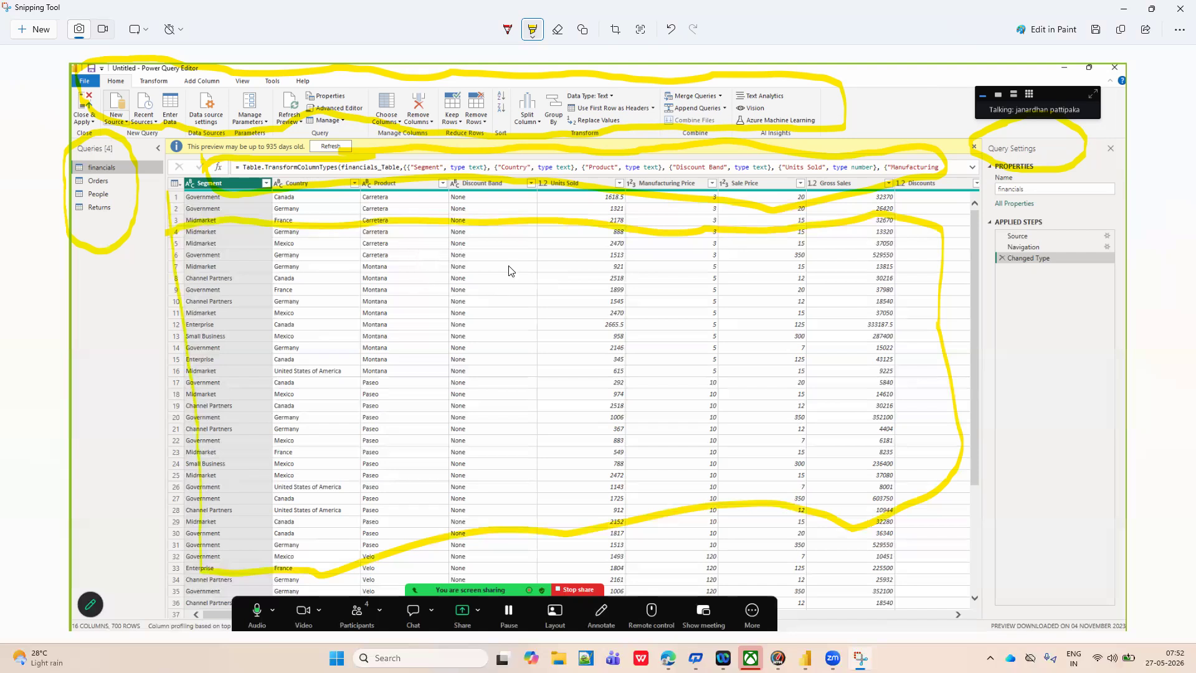
pyautogui.hotkey('alt', 'Tab')
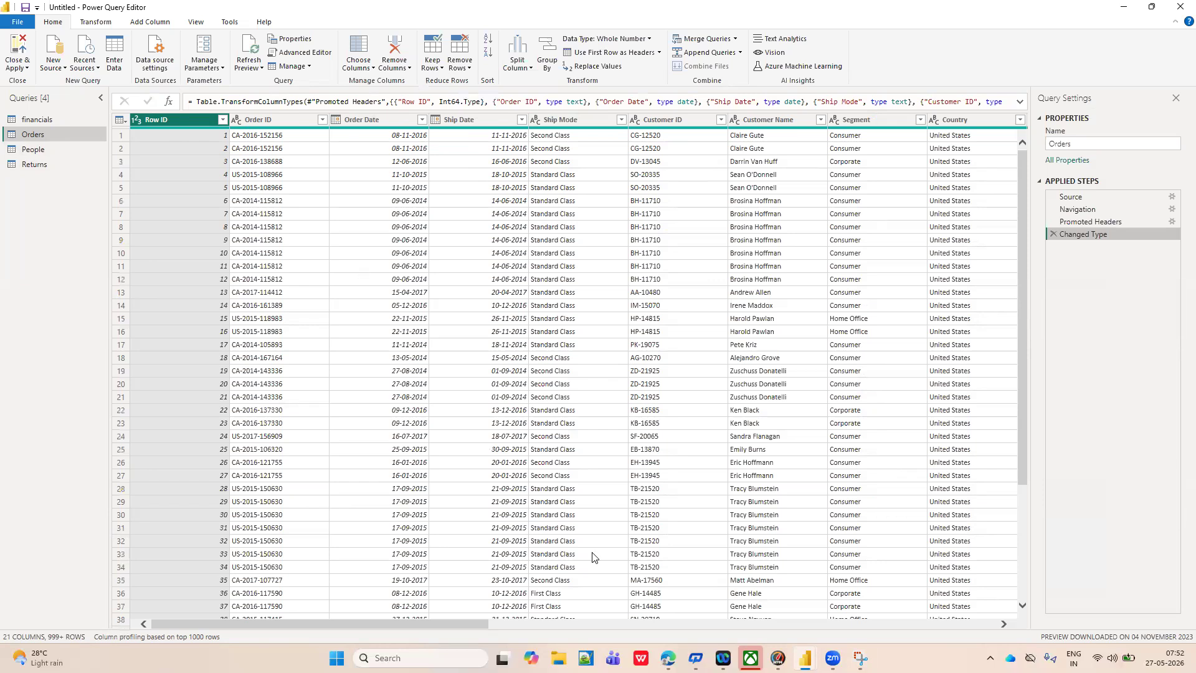
pyautogui.scroll(-6, 534, 546)
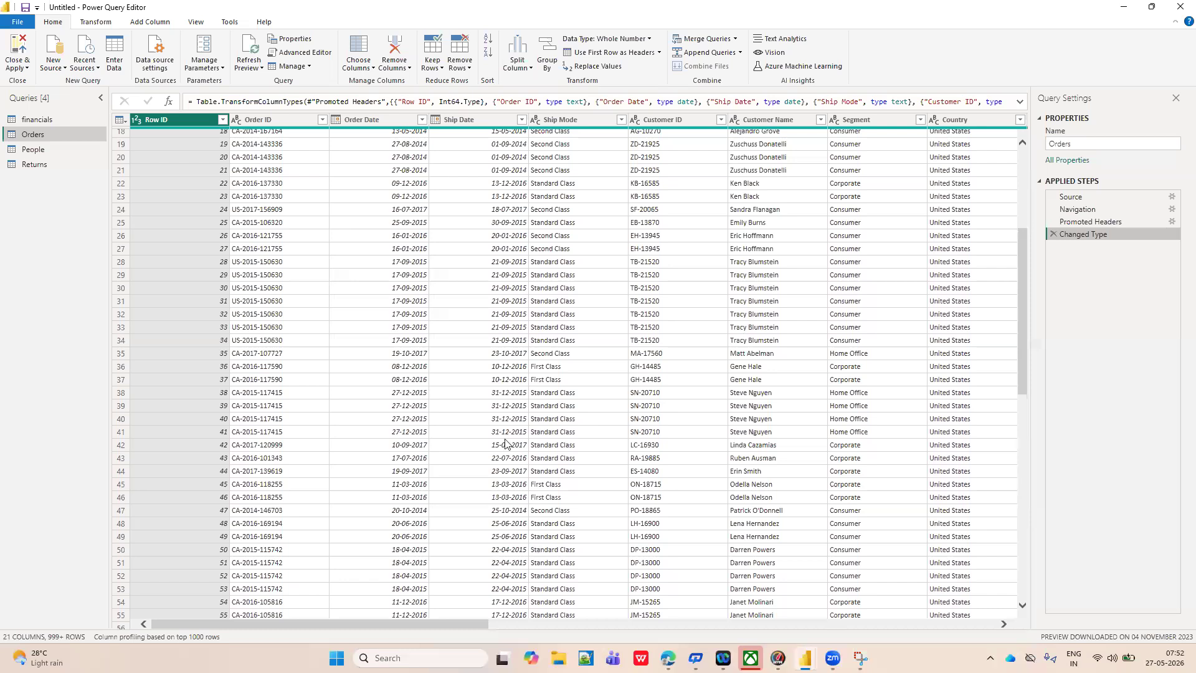
pyautogui.scroll(-10, 486, 473)
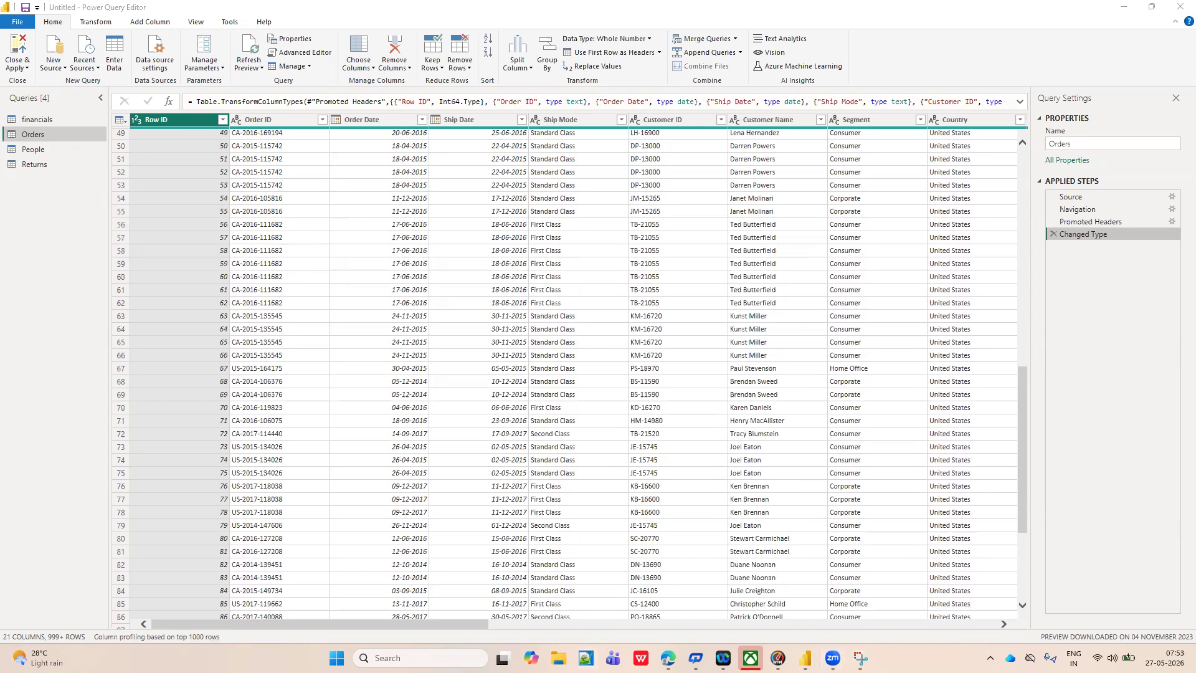
# Switch to the Notepad++ notes and add "1) query pane" below the types of filters list.
pyautogui.hotkey('alt', 'Tab')
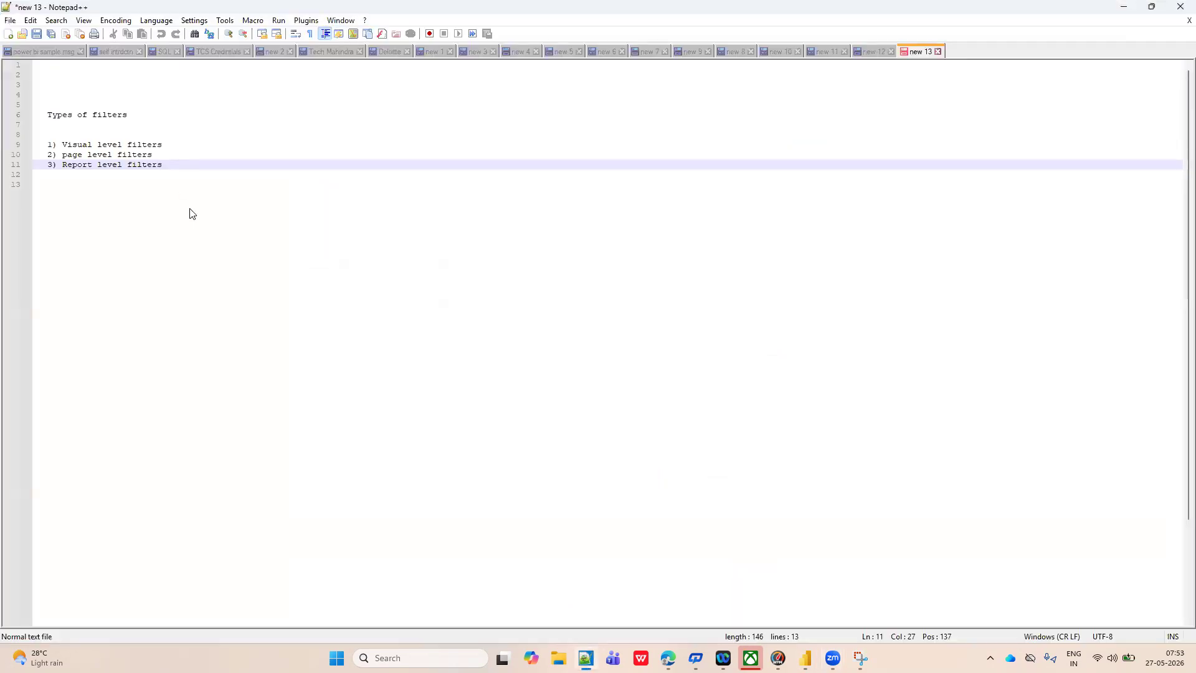
pyautogui.press('Return')
pyautogui.press('Return')
pyautogui.press('Return')
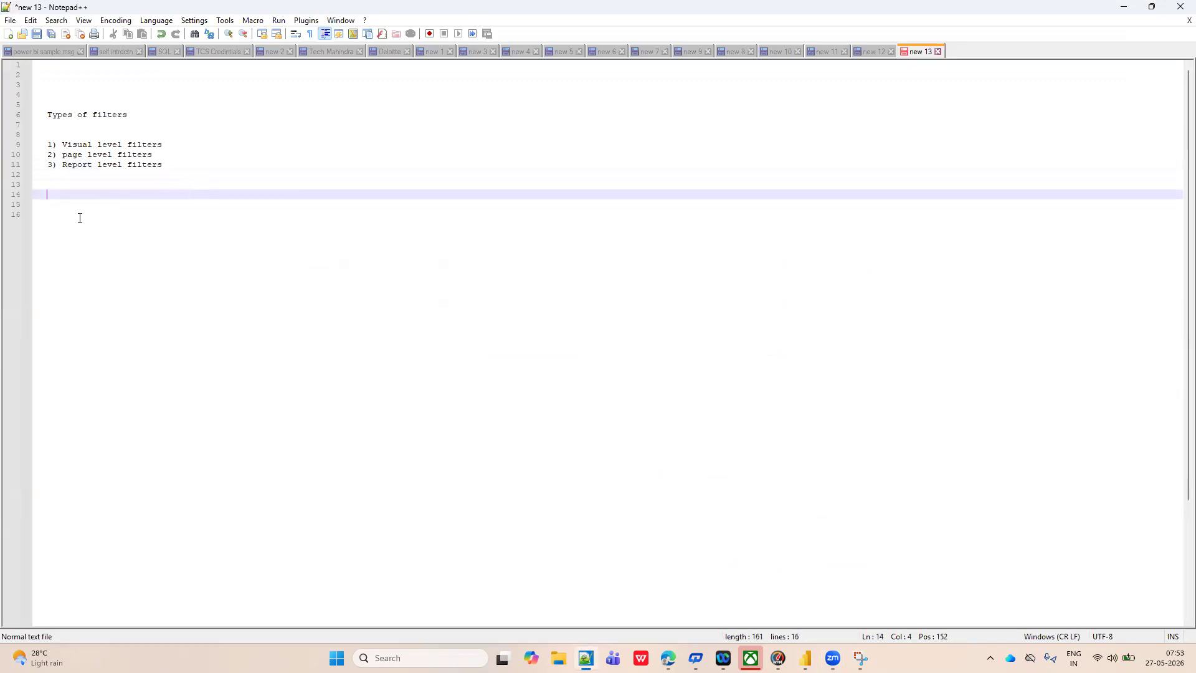
pyautogui.write('1)')
pyautogui.moveTo(805, 658)
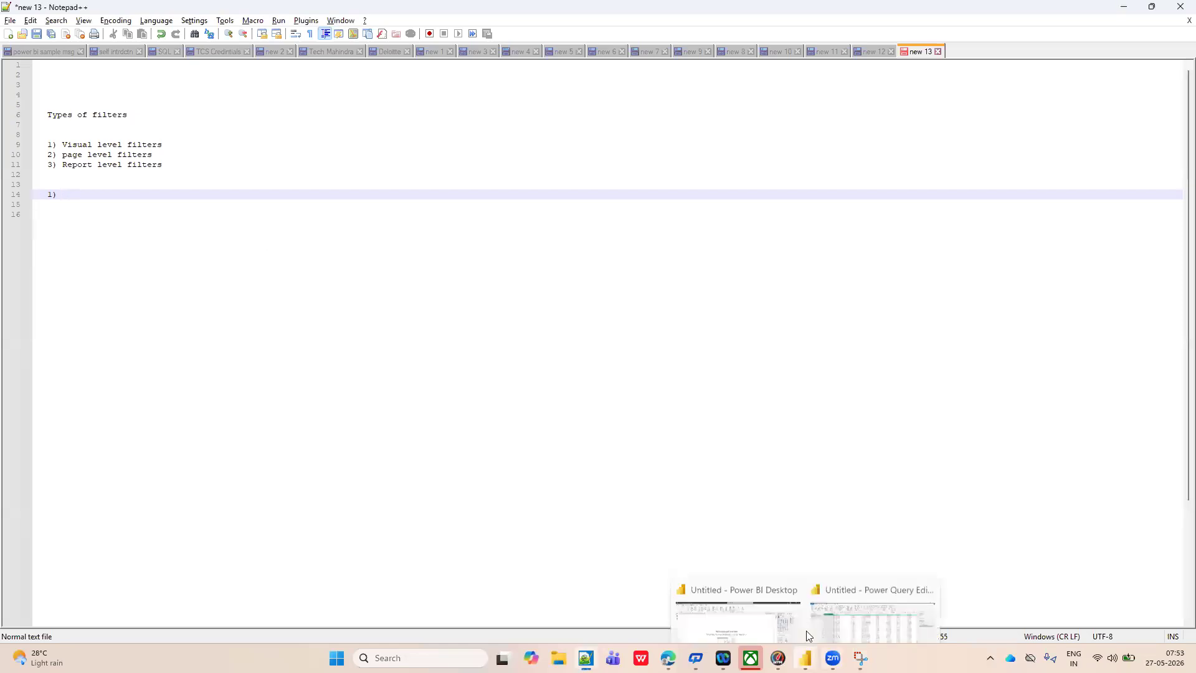
pyautogui.click(859, 592)
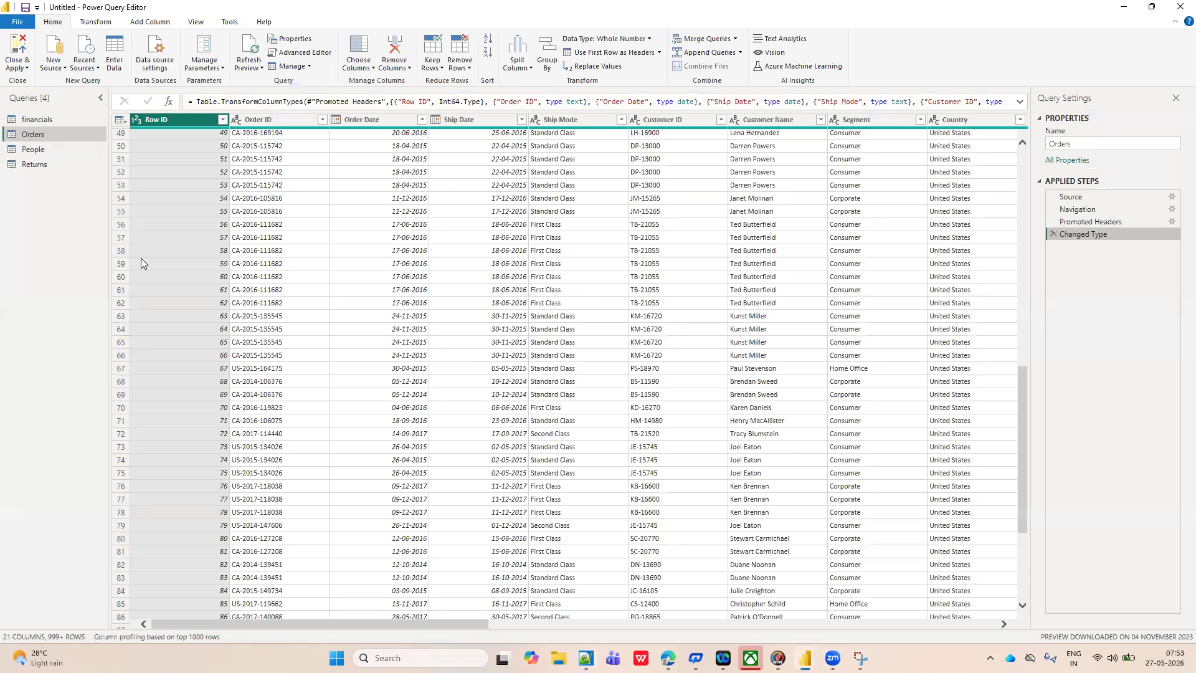
pyautogui.hotkey('alt', 'Tab')
pyautogui.write('query pane')
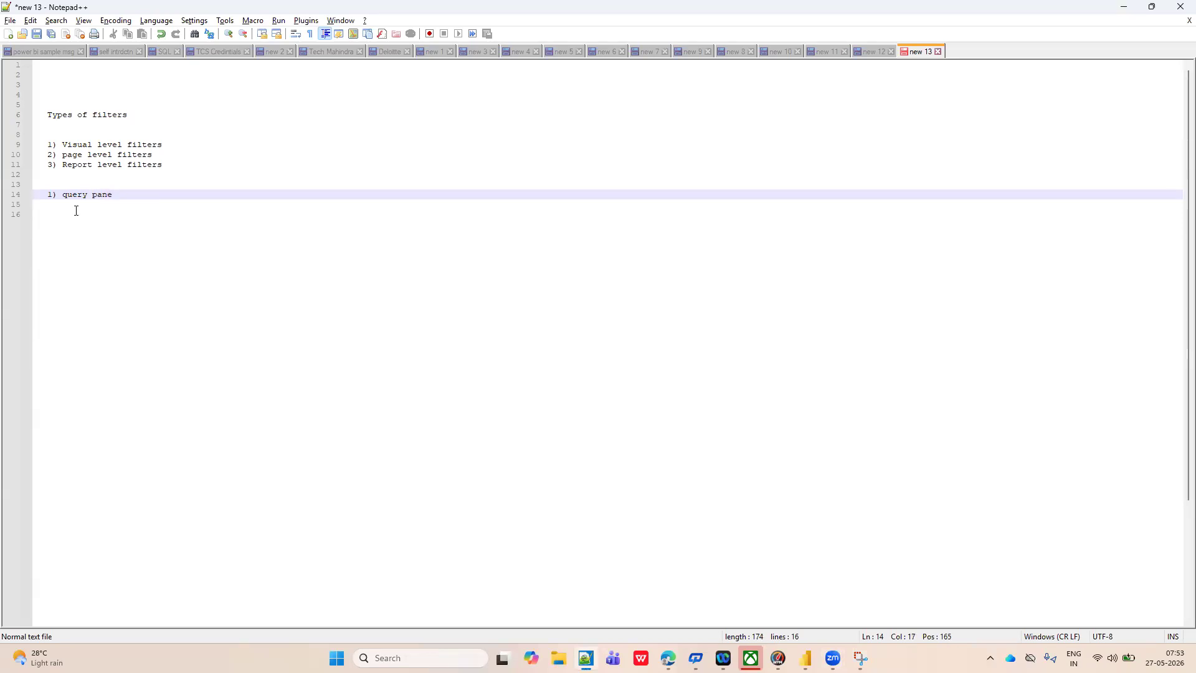
# Insert the heading "Power query interface:" above the query pane item, separated by a blank line.
pyautogui.click(48, 197)
pyautogui.write('Power ')
pyautogui.write('query i')
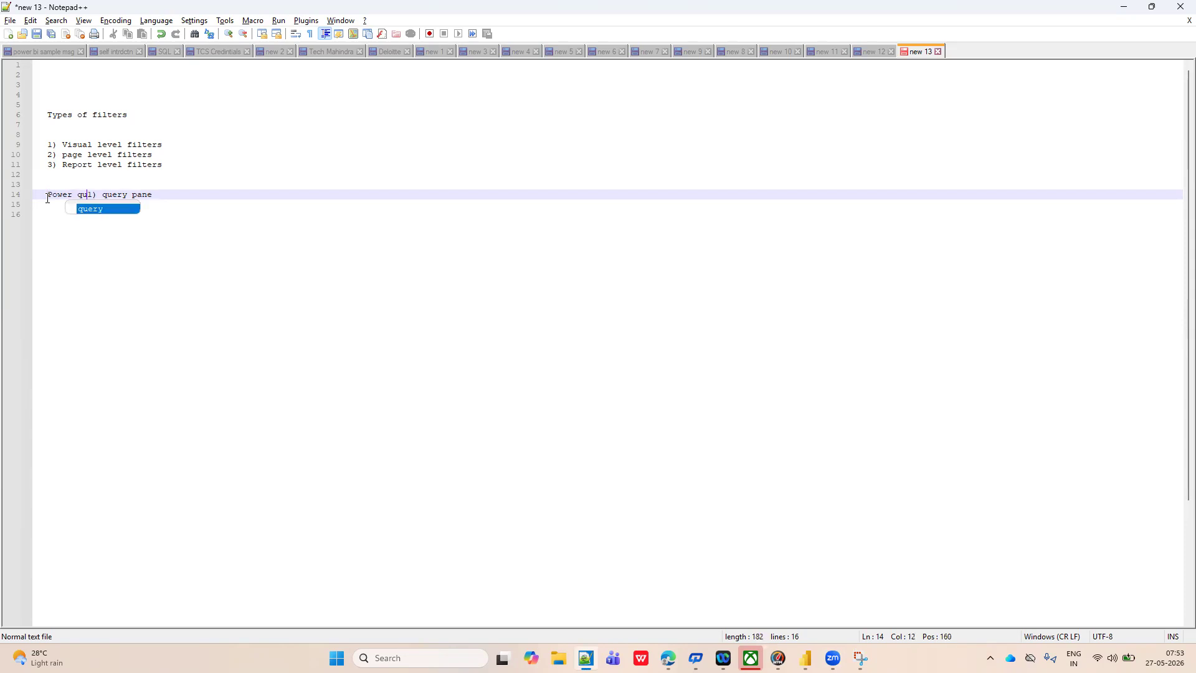
pyautogui.write('nterfa')
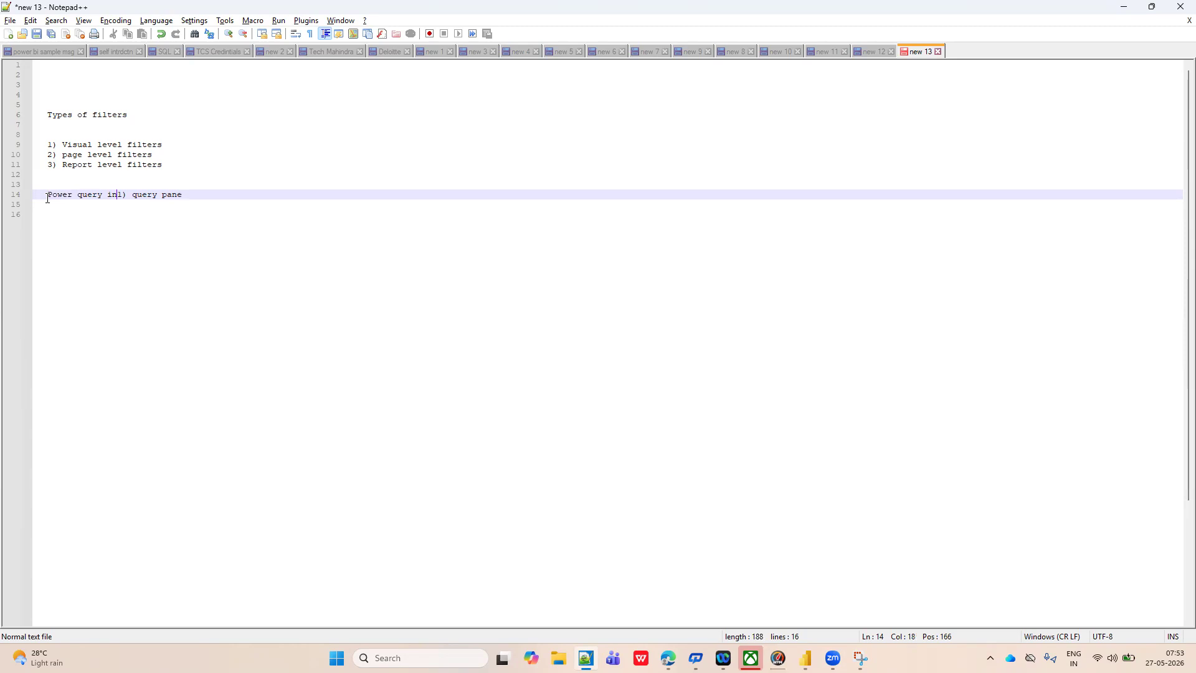
pyautogui.write('ce:')
pyautogui.press('Return')
pyautogui.press('Return')
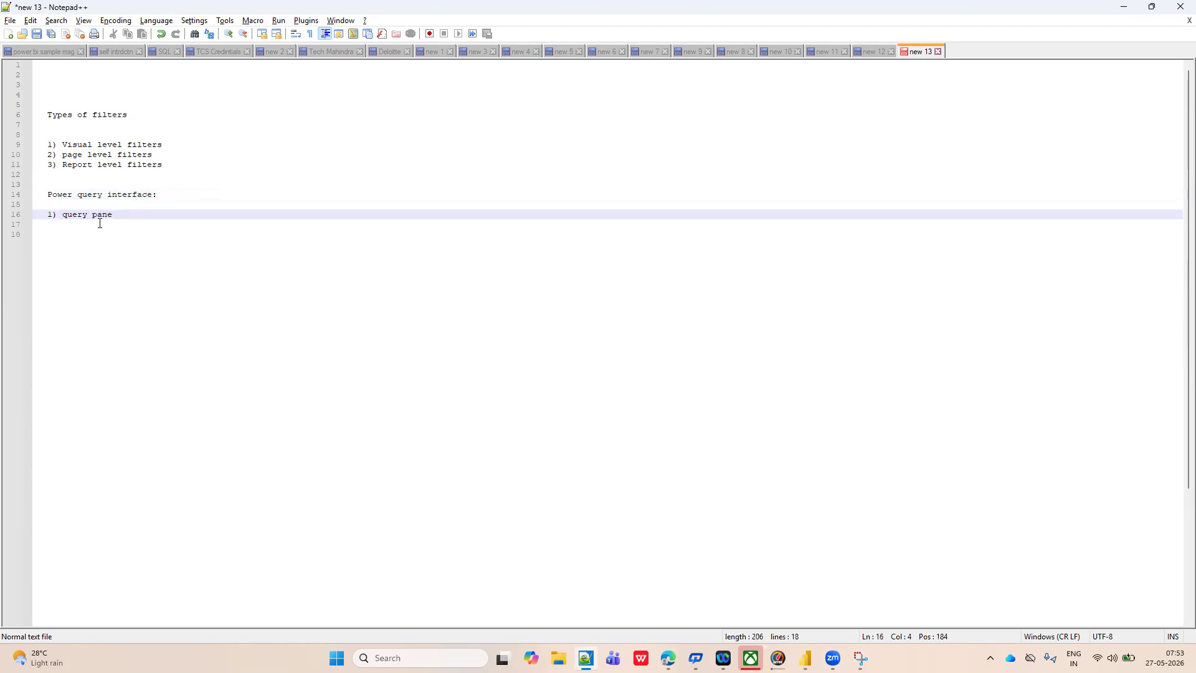
# Add "2)query setting pane" as the second item of the Power query interface list, checking the pane in Power Query Editor.
pyautogui.click(121, 212)
pyautogui.press('Return')
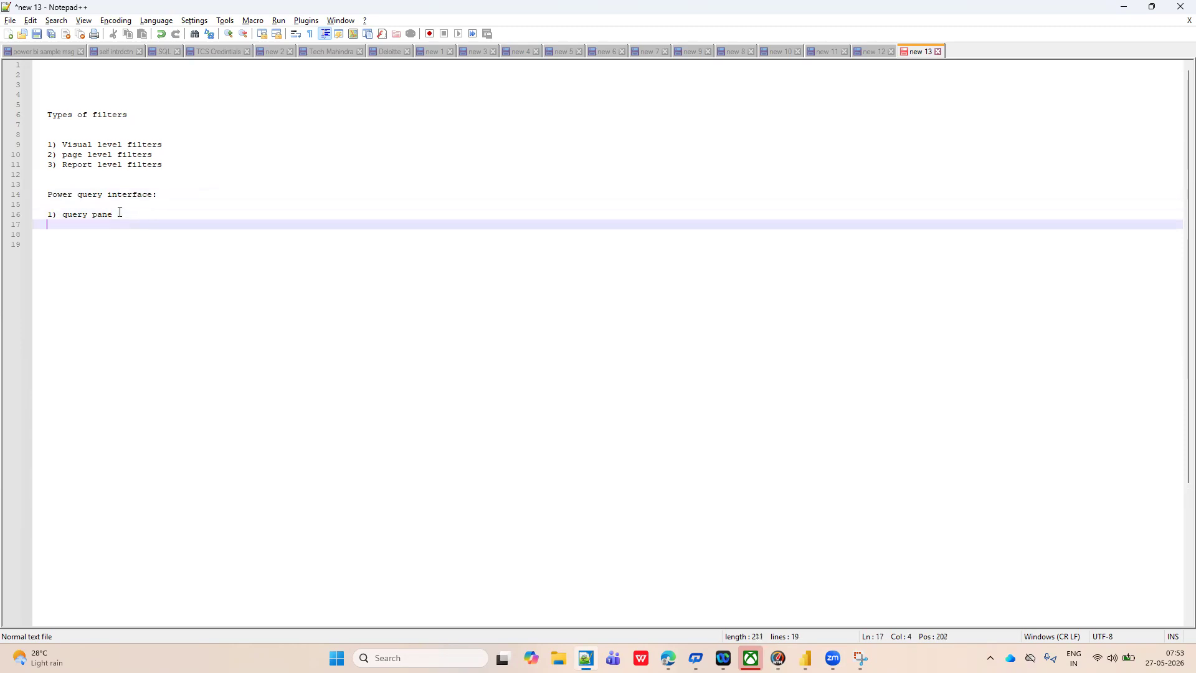
pyautogui.hotkey('alt', 'Tab')
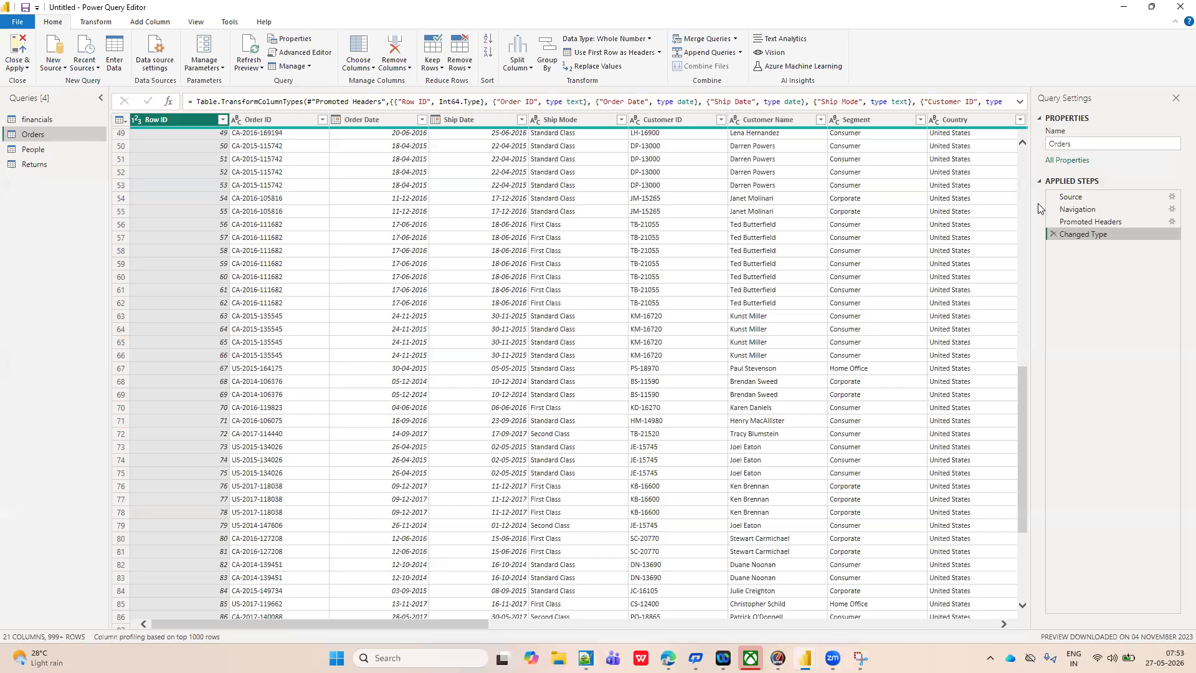
pyautogui.hotkey('alt', 'Tab')
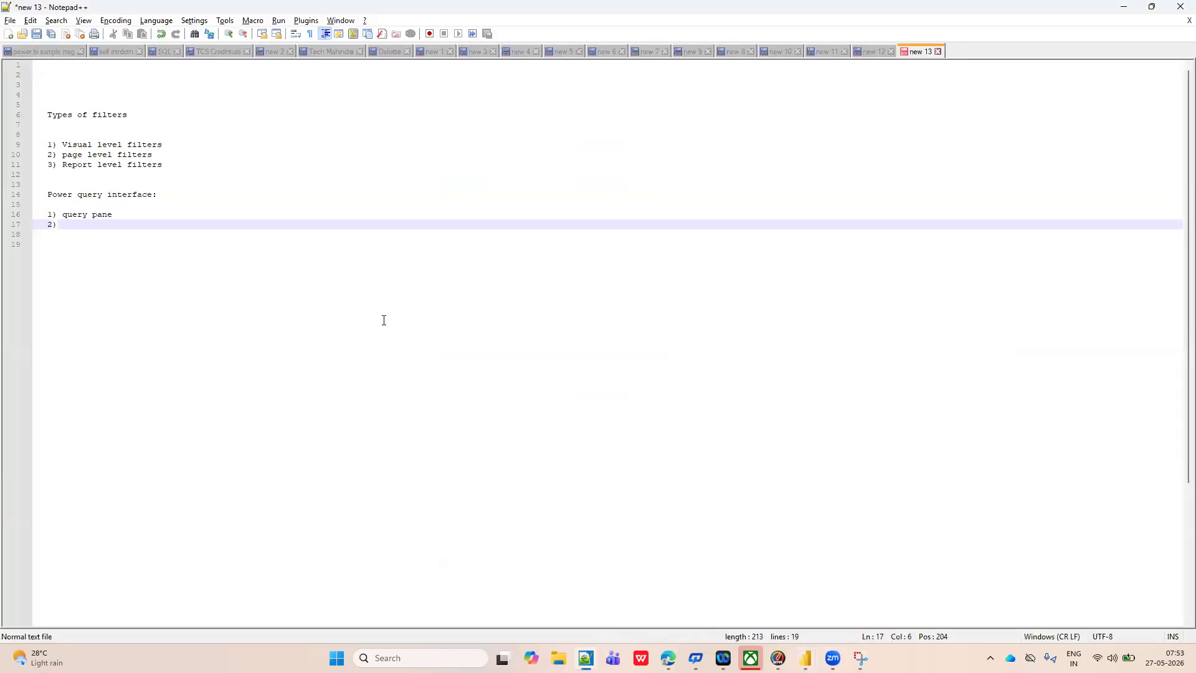
pyautogui.write('query setting pa')
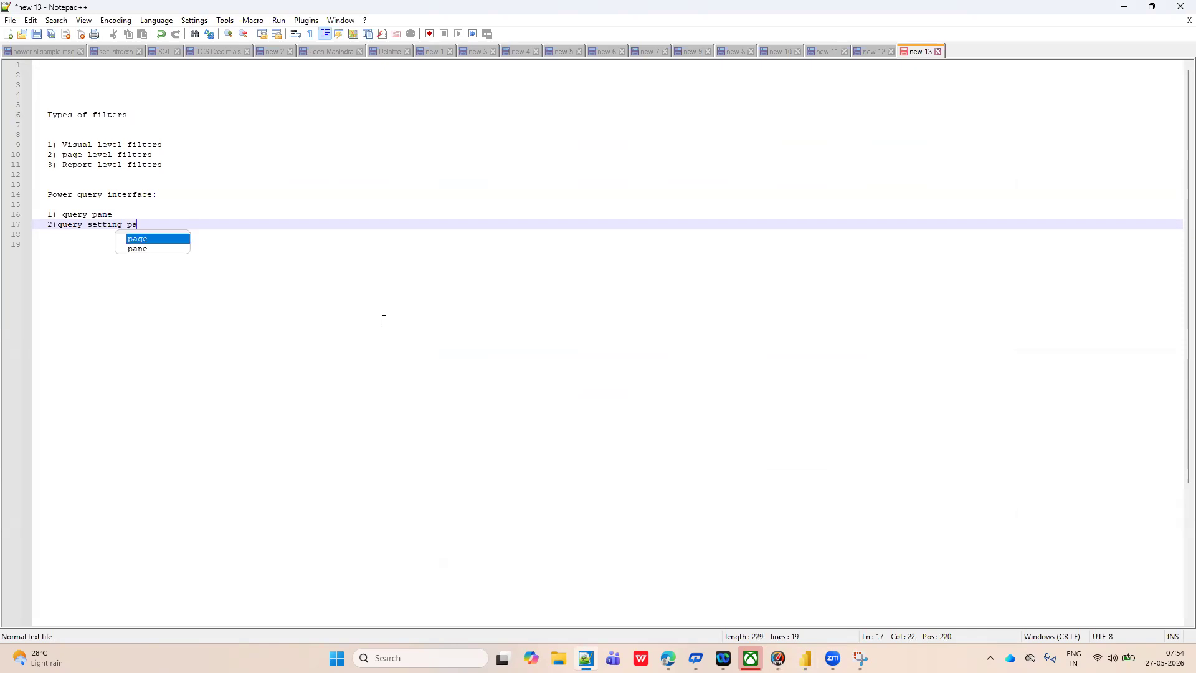
pyautogui.write('ne')
pyautogui.press('Return')
pyautogui.press('Return')
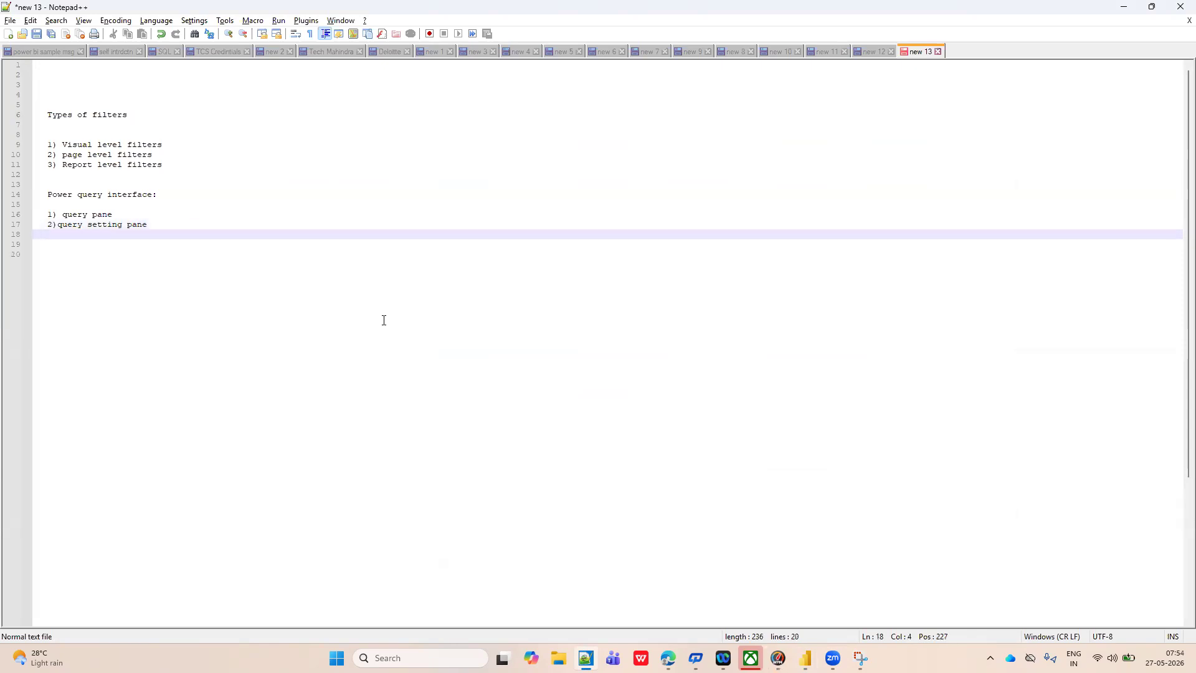
# Check the formula bar in Power Query Editor and add "3)formula bar" to the list in Notepad++.
pyautogui.hotkey('alt', 'Tab')
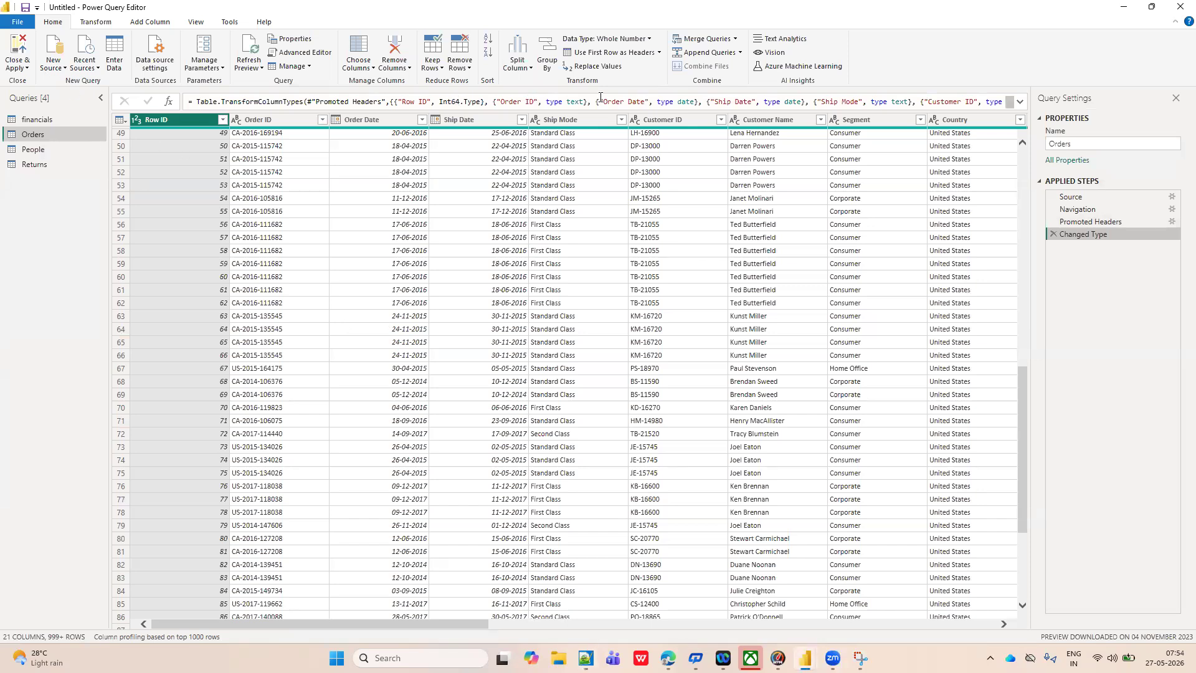
pyautogui.hotkey('alt', 'Tab')
pyautogui.write('f')
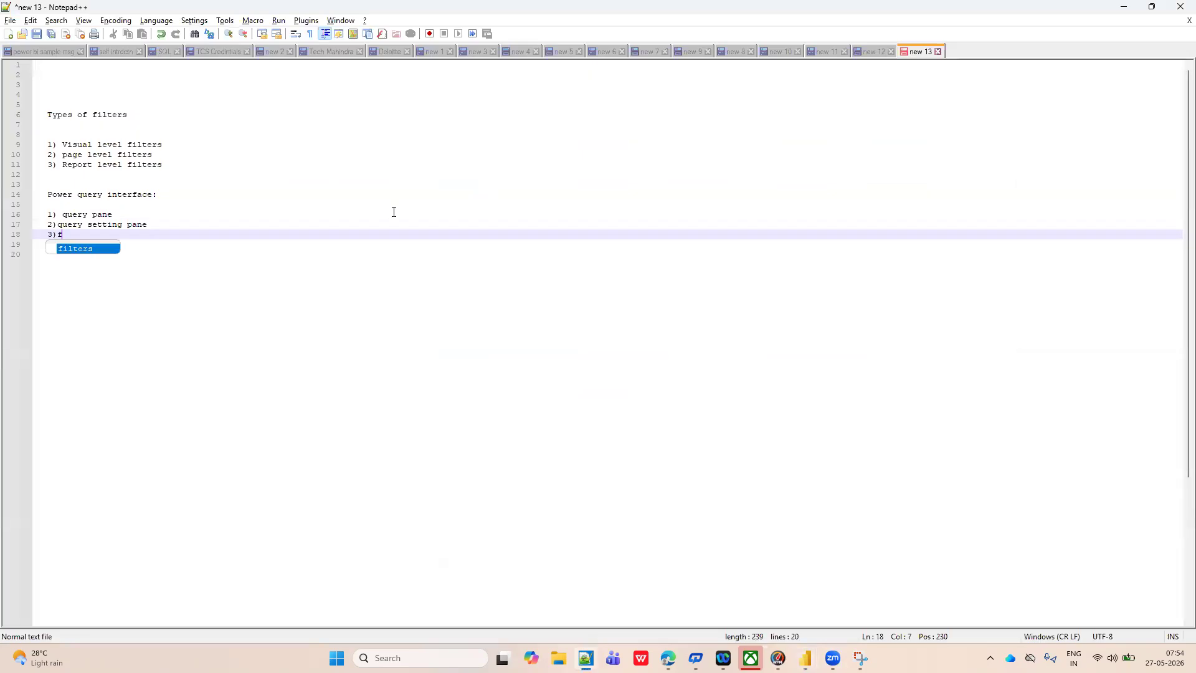
pyautogui.write('ormula bar')
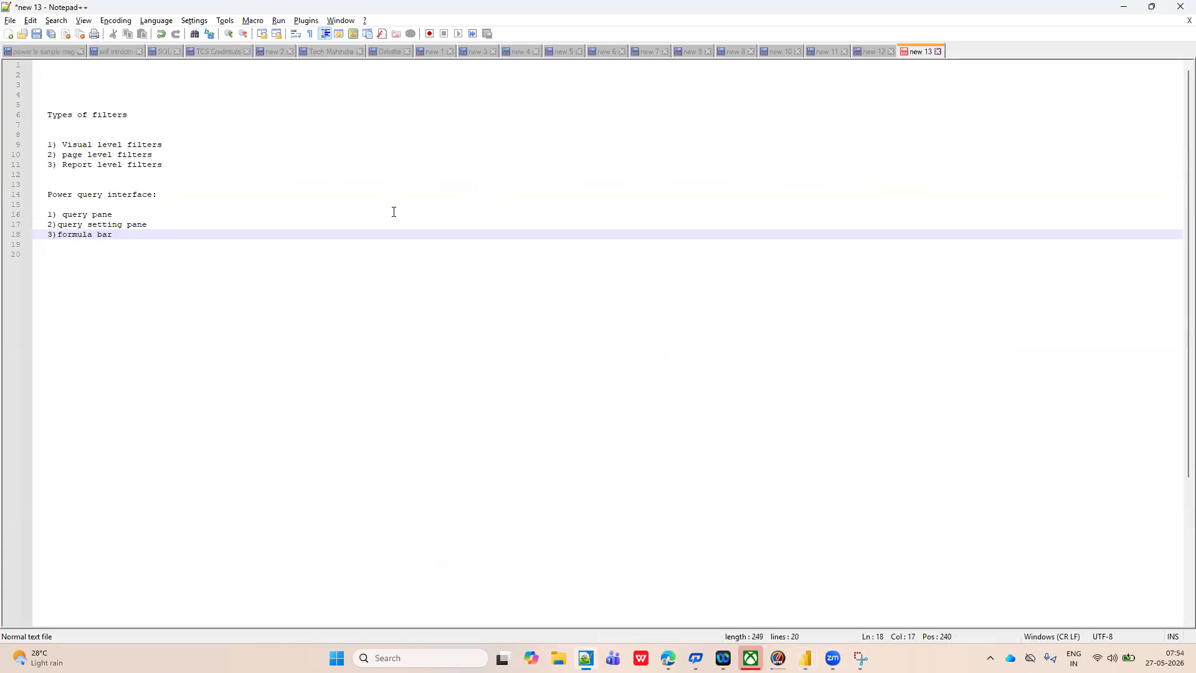
pyautogui.press('Return')
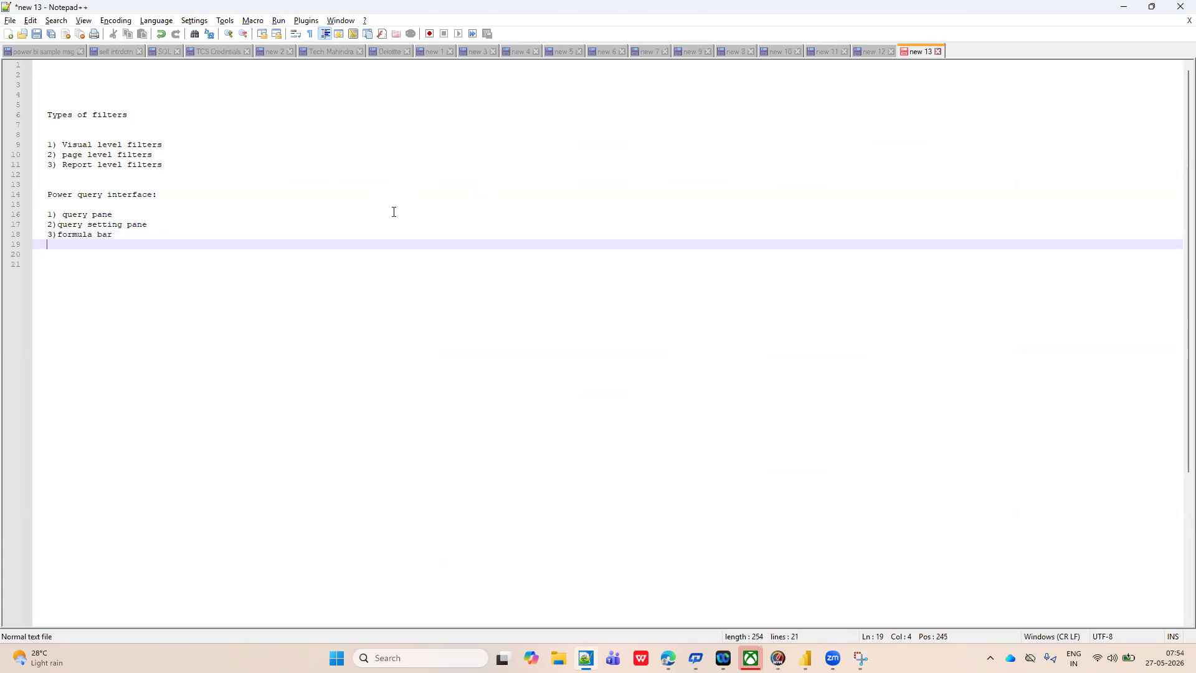
# Add "4)power query ribbon" to the Notepad++ list after checking the ribbon in Power Query Editor.
pyautogui.write(')')
pyautogui.hotkey('alt', 'Tab')
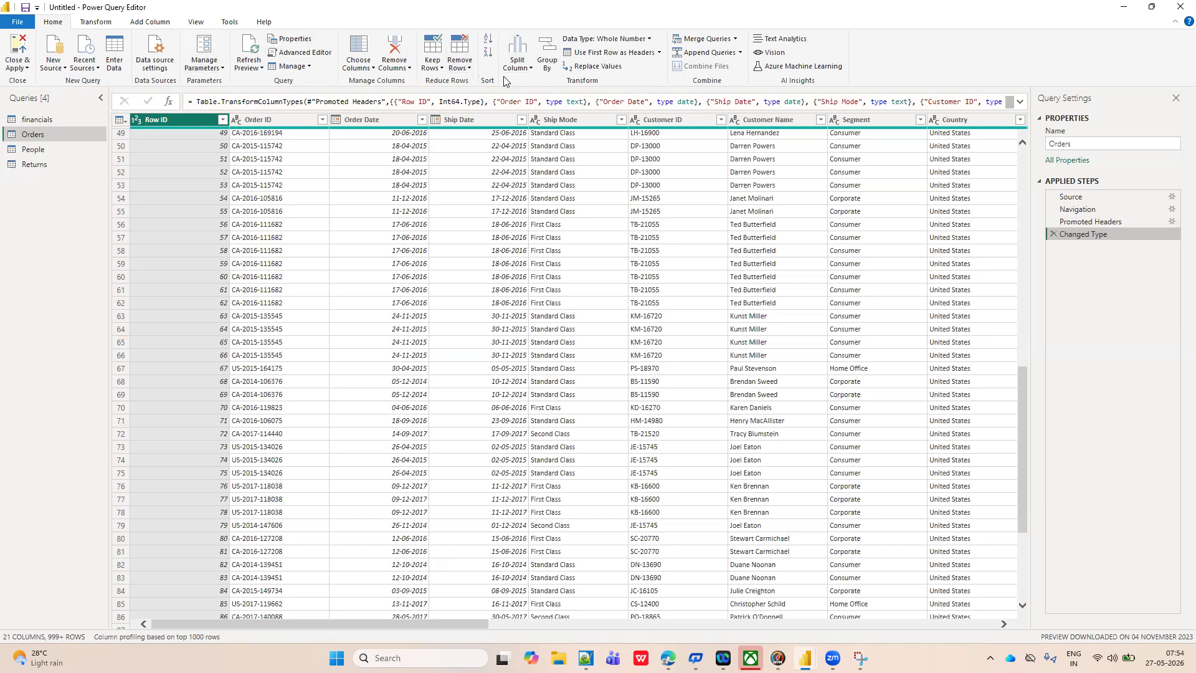
pyautogui.hotkey('alt', 'Tab')
pyautogui.write('power qu')
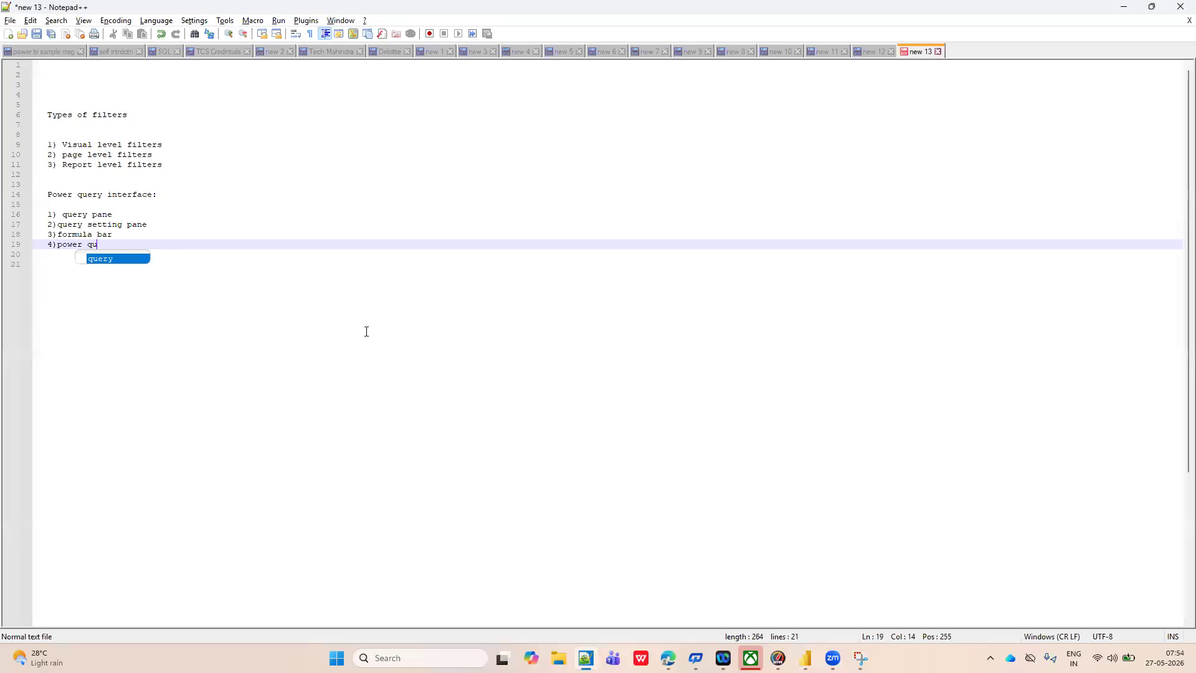
pyautogui.write('ery ribbon')
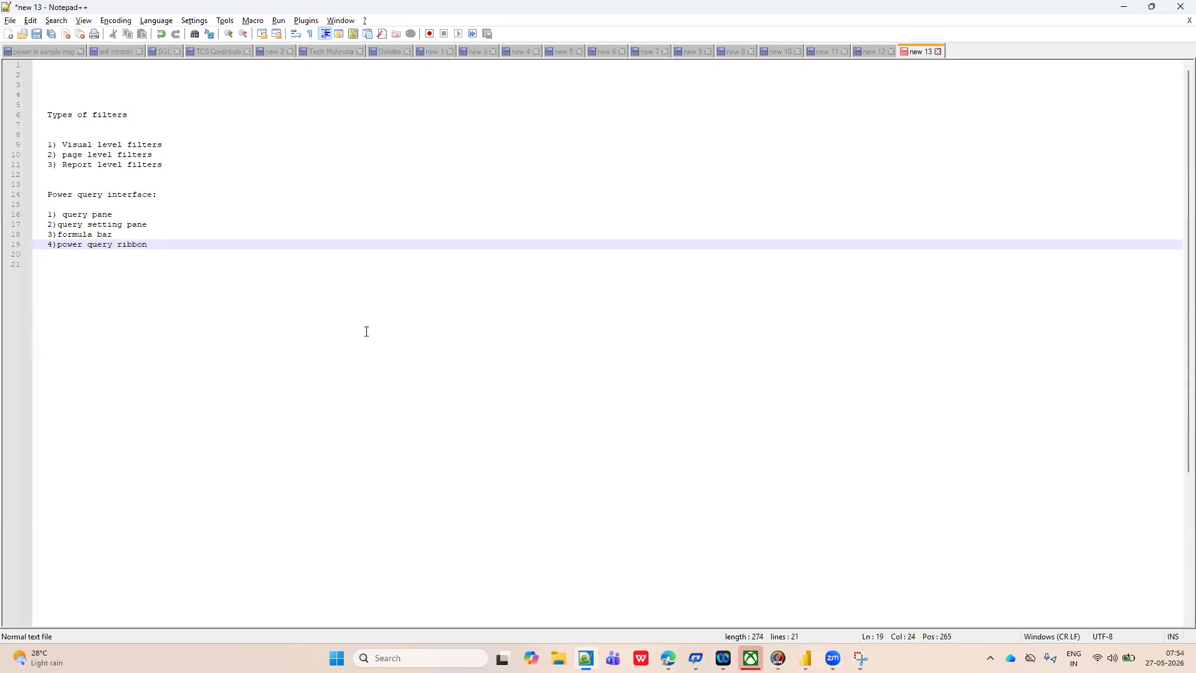
# Check the data preview in Power Query Editor and add "5) results pane/display pane" as the fifth list item in Notepad++.
pyautogui.hotkey('alt', 'Tab')
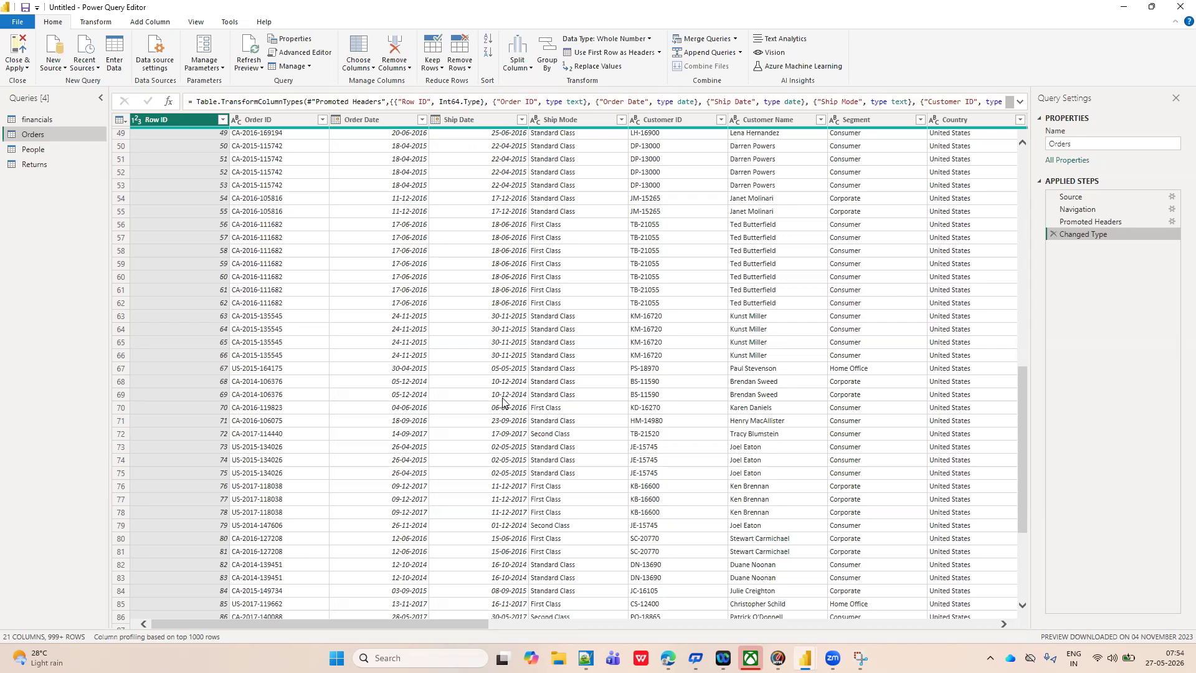
pyautogui.hotkey('alt', 'Tab')
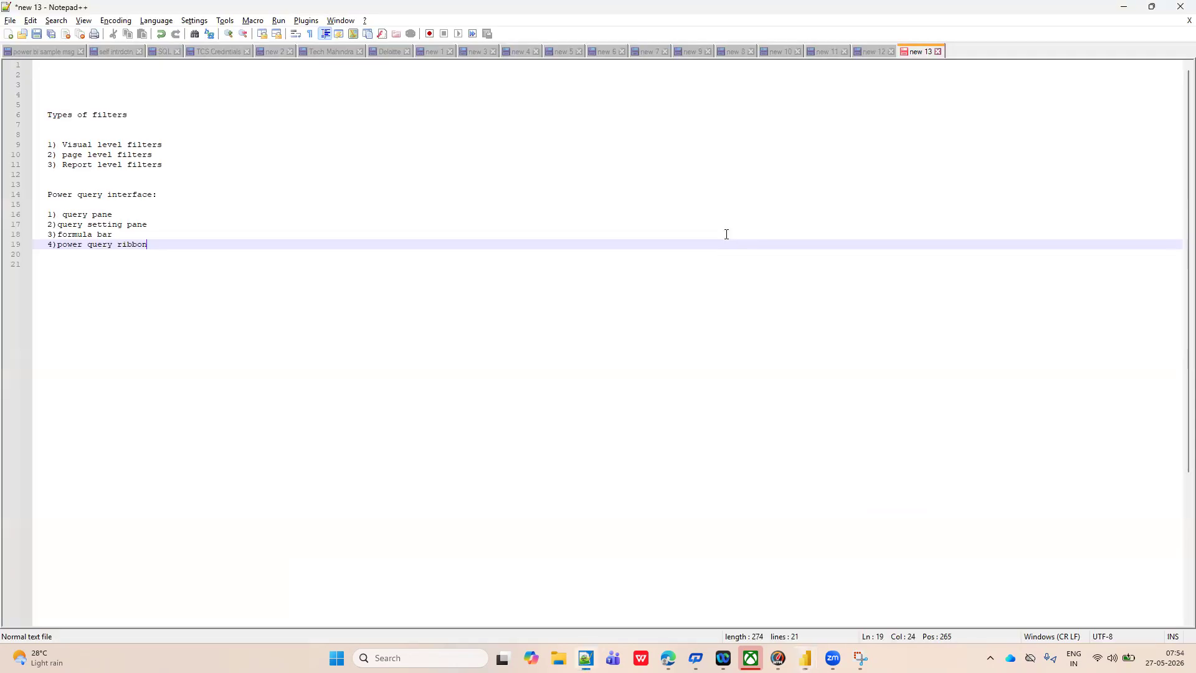
pyautogui.press('Return')
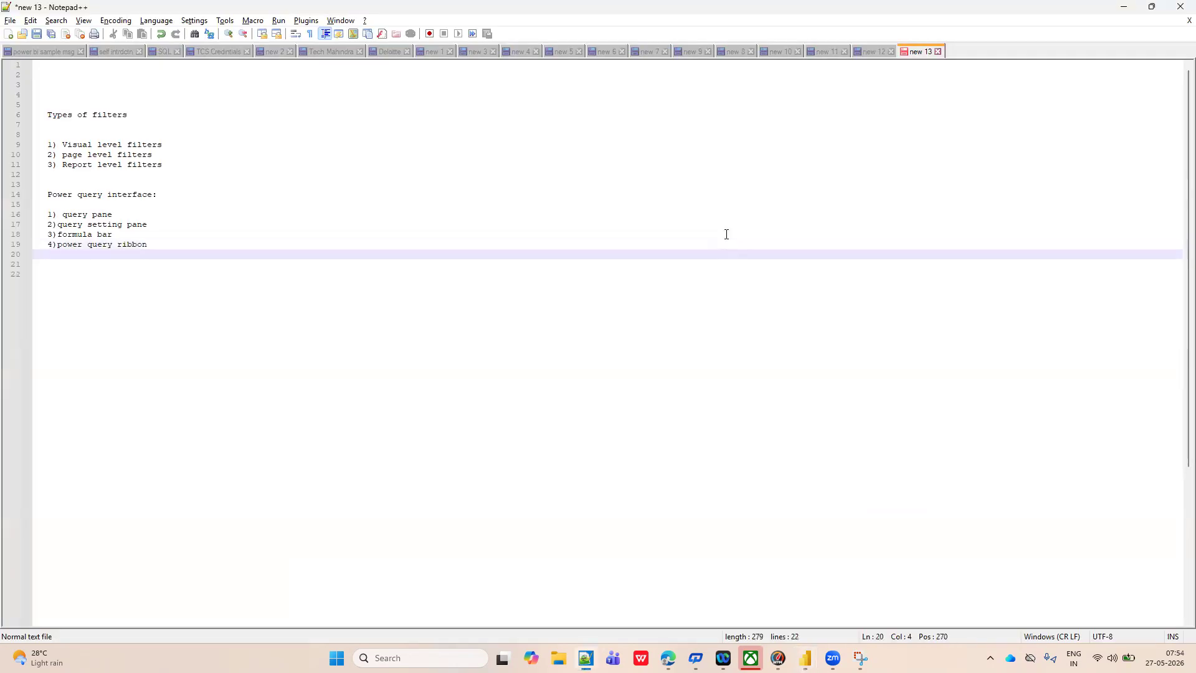
pyautogui.write('5) results pane/display pane')
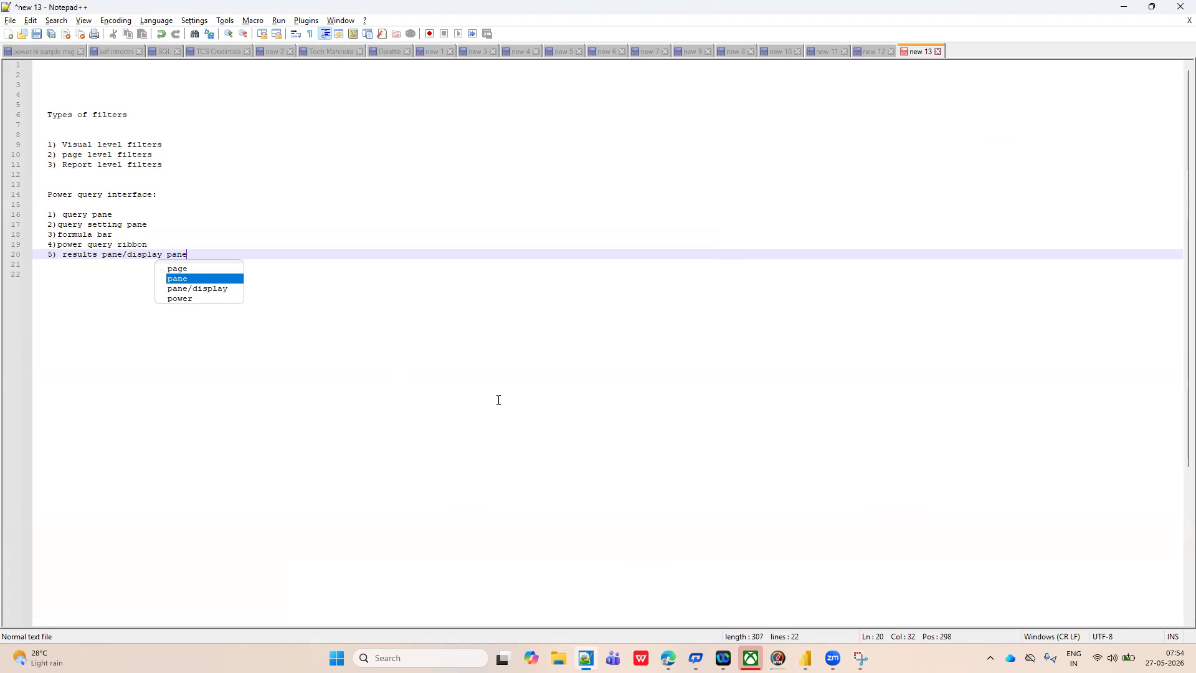
# Switch to Power Query Editor and examine the Source and Navigation applied steps of the Orders query.
pyautogui.hotkey('alt', 'Tab')
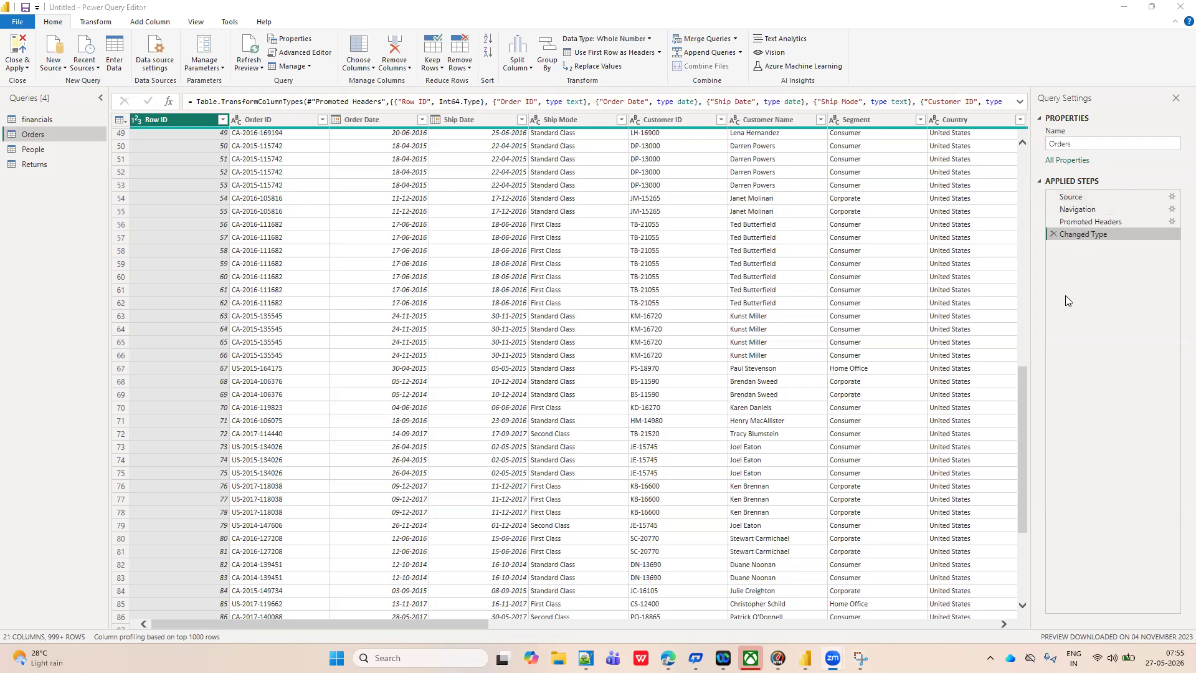
pyautogui.click(1072, 198)
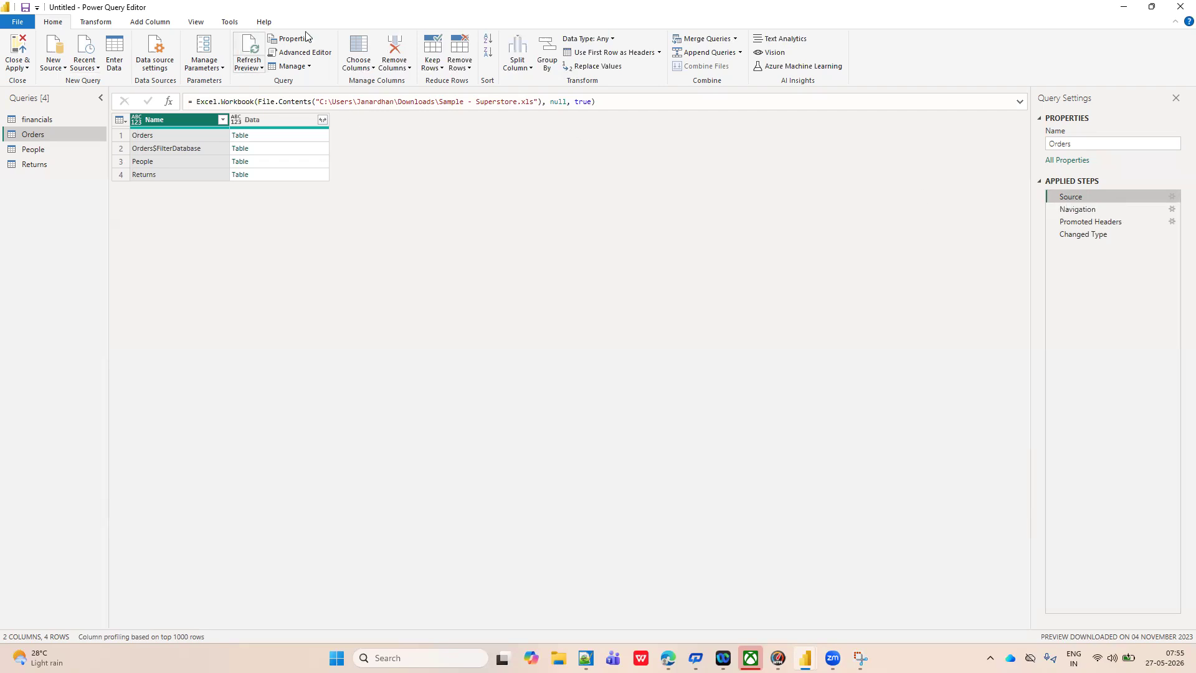
pyautogui.click(1072, 211)
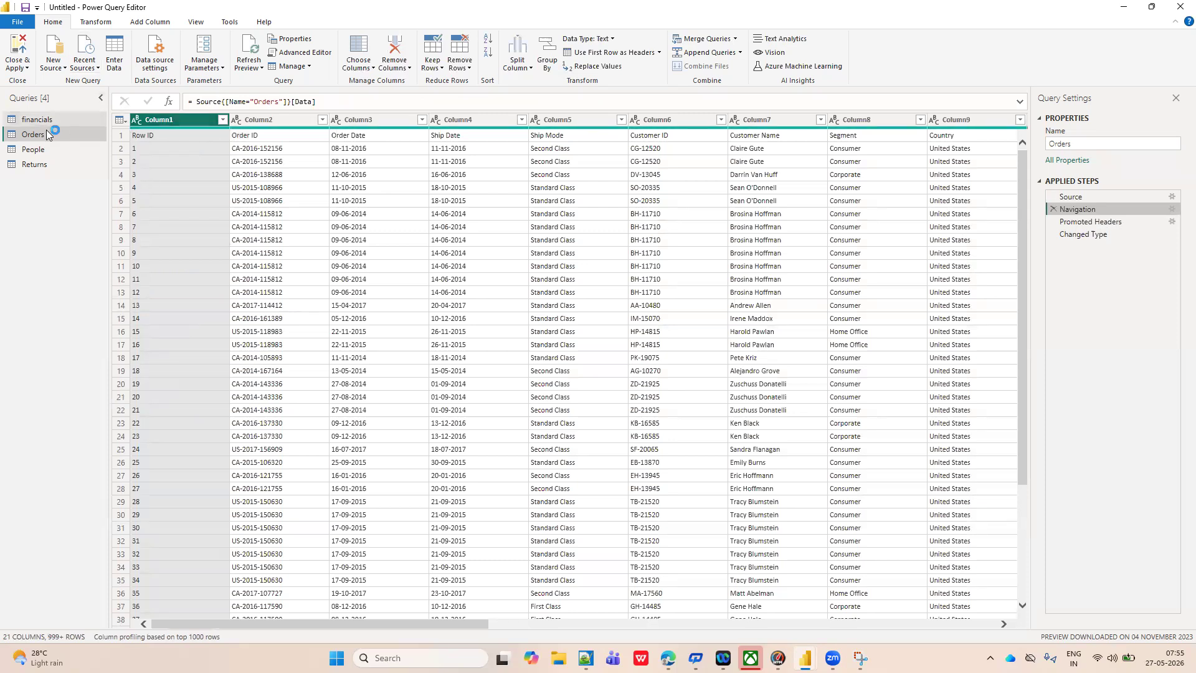
pyautogui.click(30, 138)
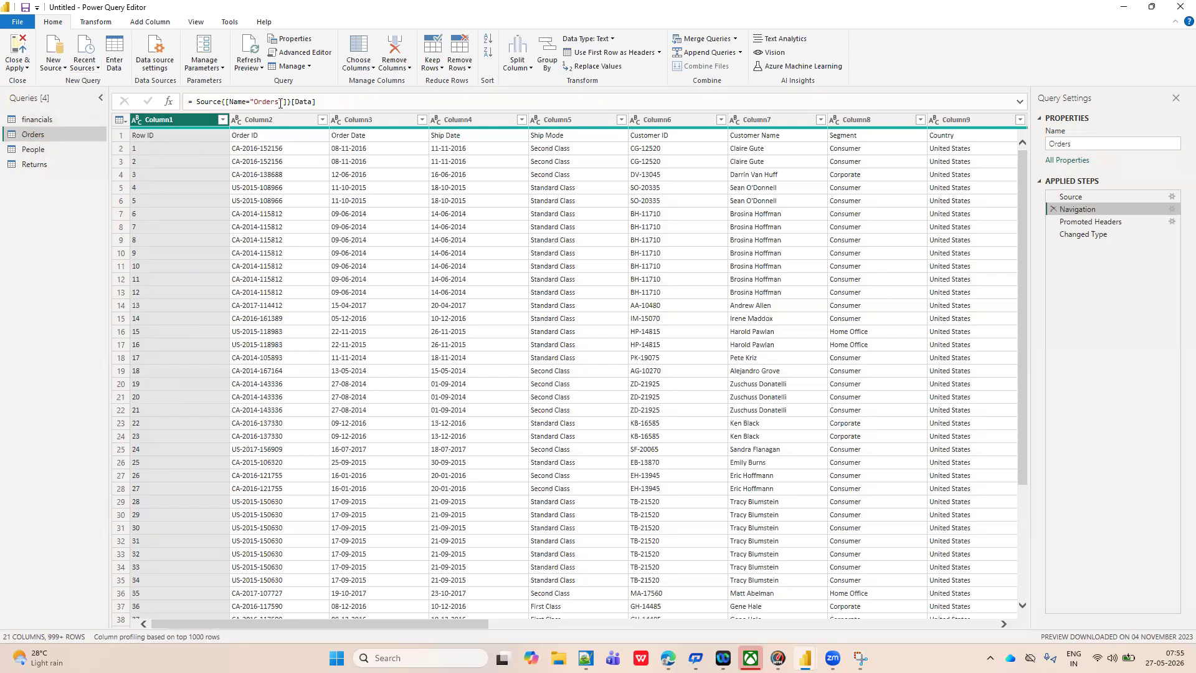
# View the People and Returns queries and return to the Orders query.
pyautogui.click(36, 151)
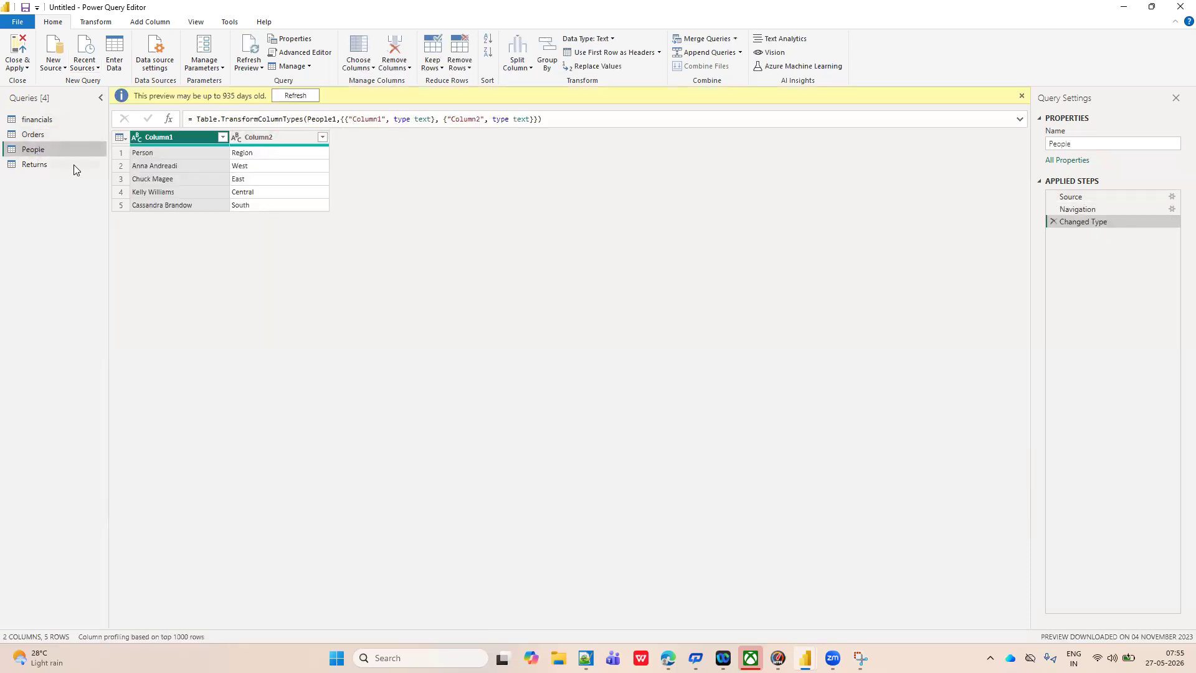
pyautogui.click(38, 166)
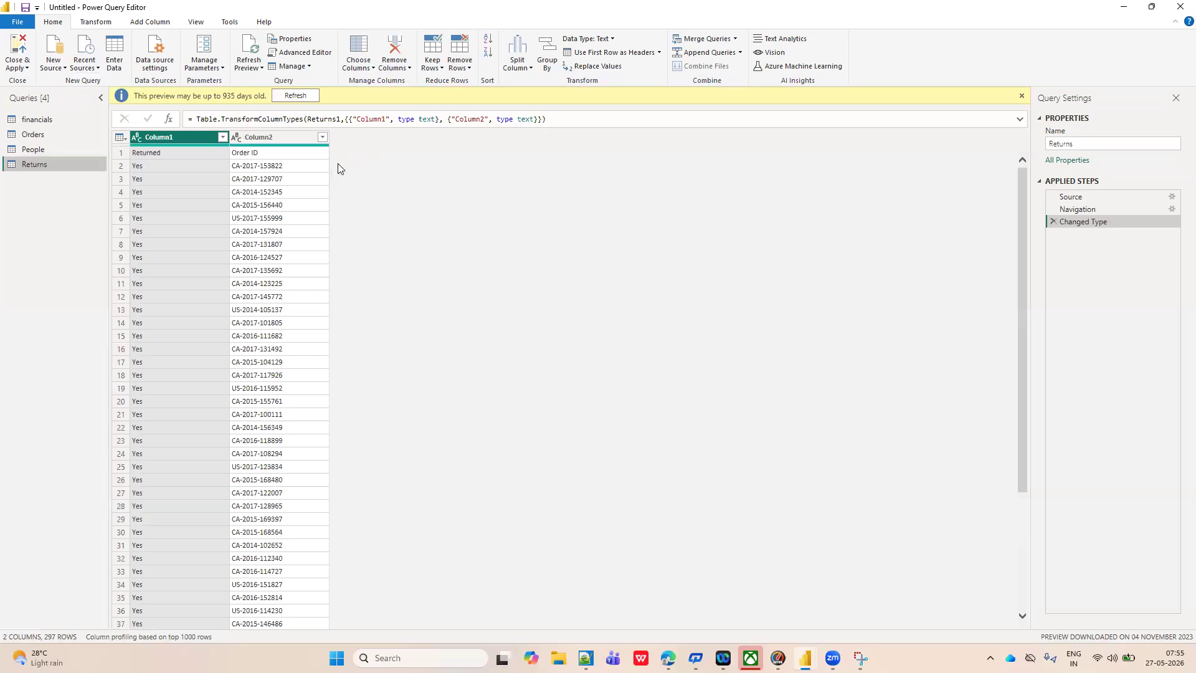
pyautogui.click(35, 135)
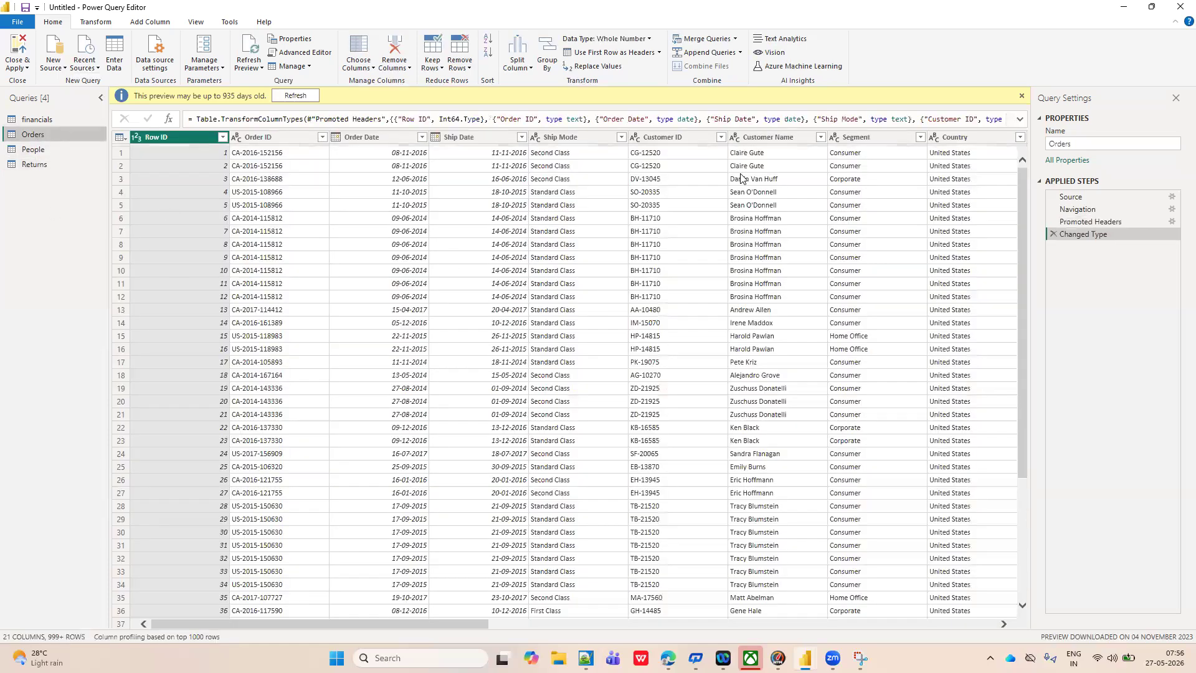
# Examine the Orders query's Navigation step and look through the commands for transforming, adding columns and viewing data.
pyautogui.click(1075, 213)
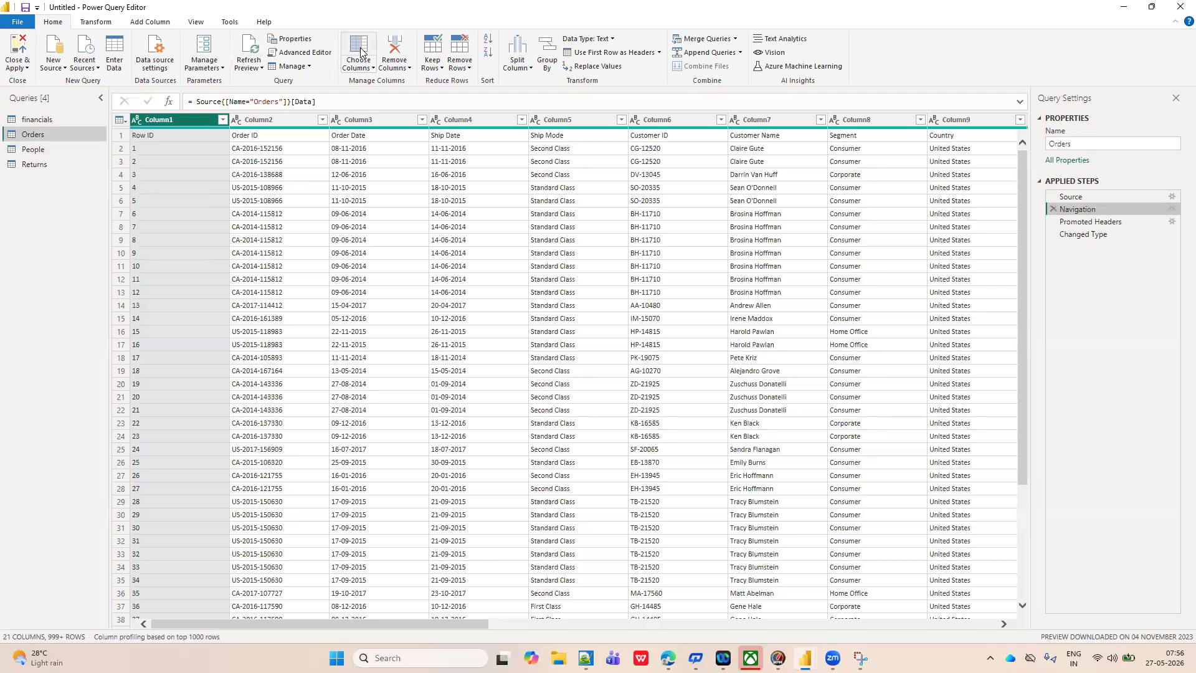
pyautogui.click(96, 23)
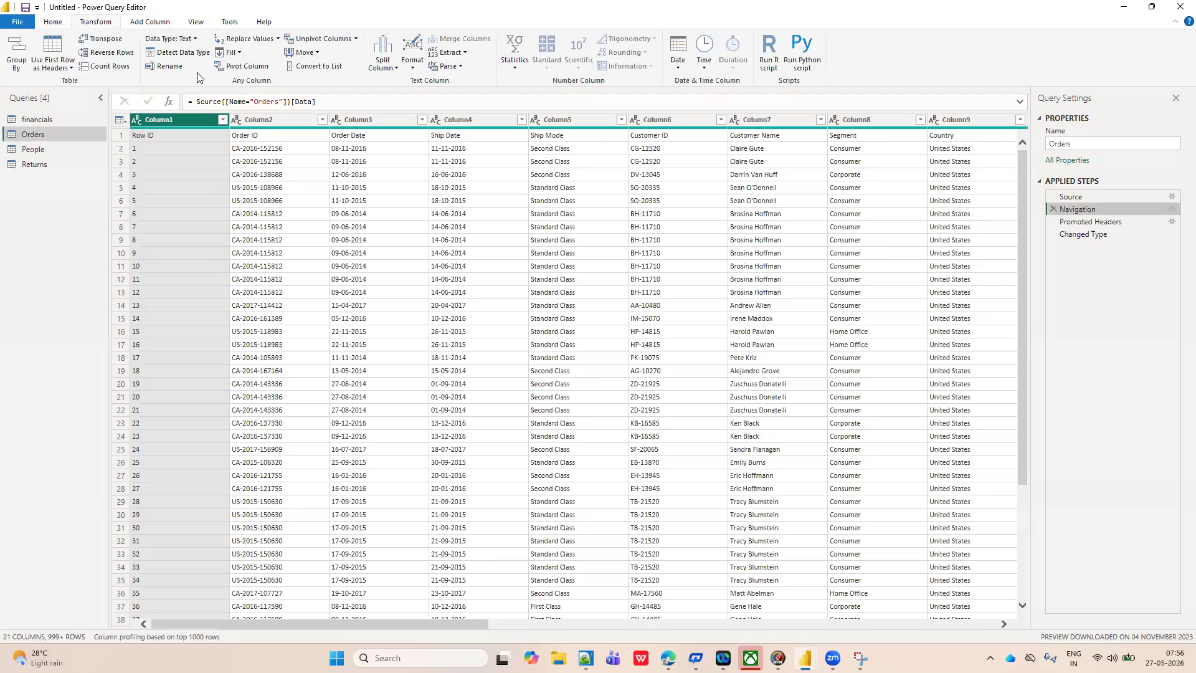
pyautogui.click(156, 24)
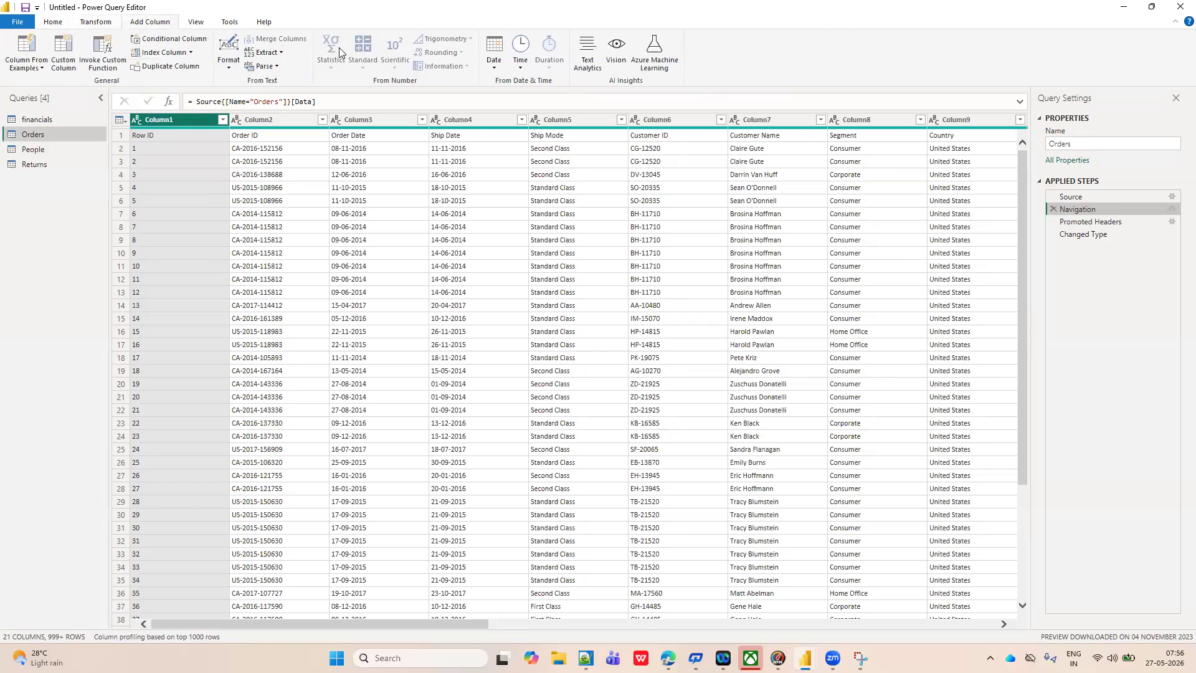
pyautogui.click(201, 24)
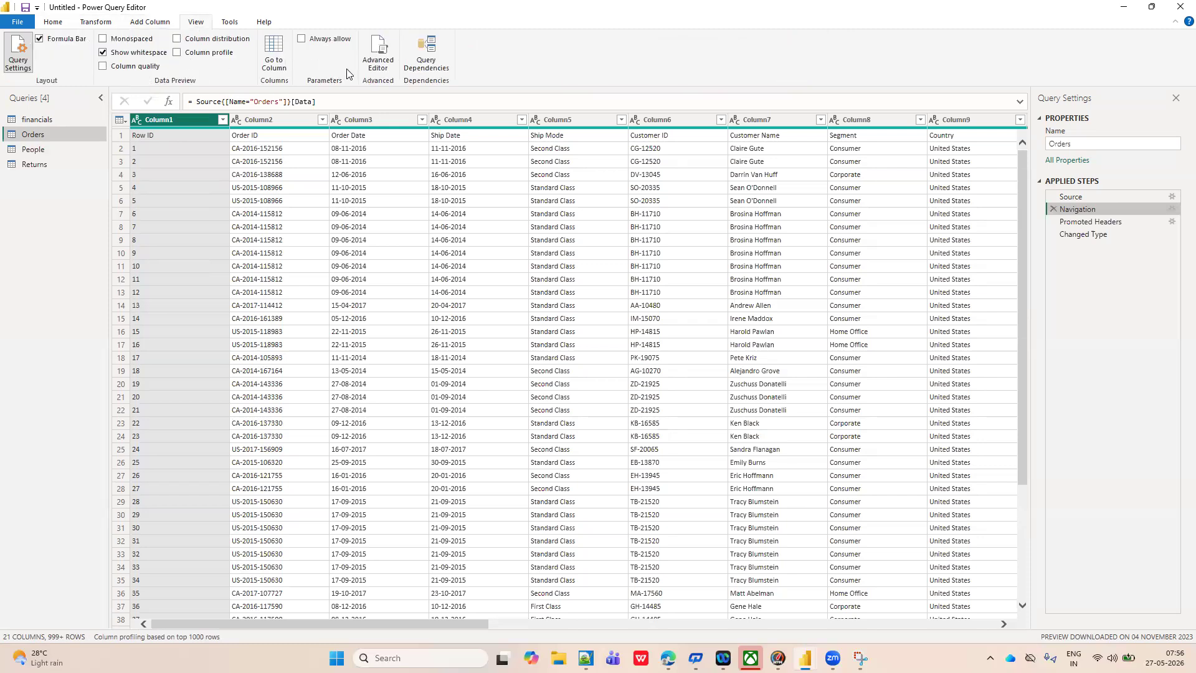
pyautogui.click(53, 23)
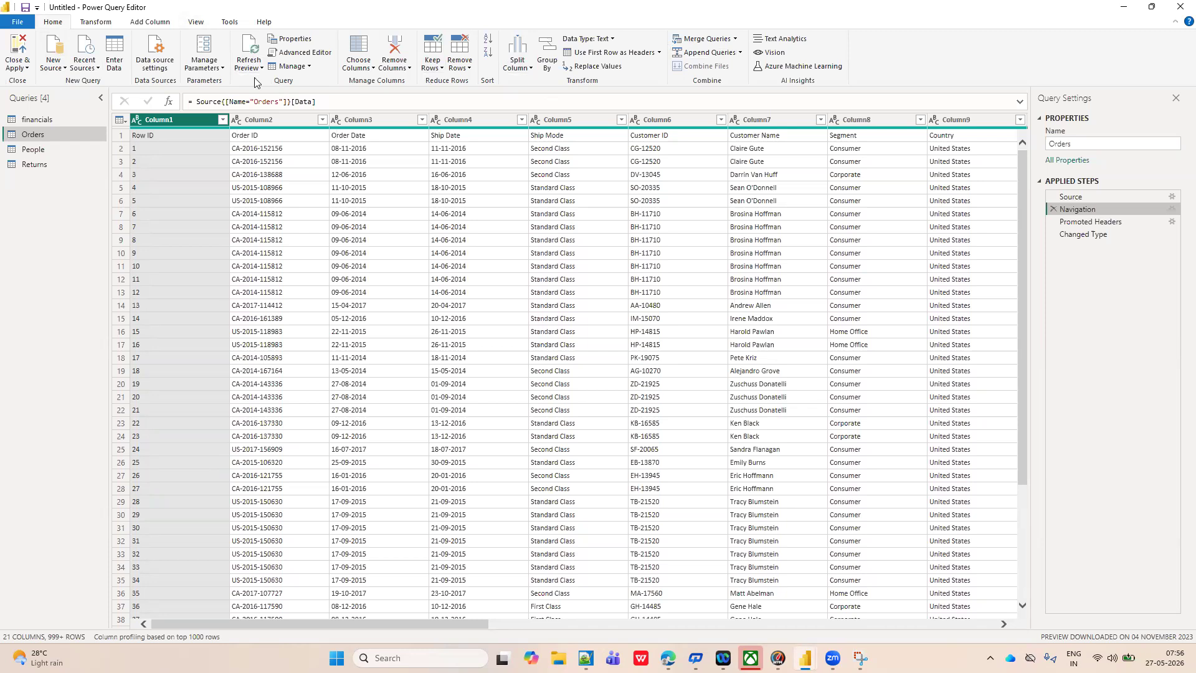
# Import the Dim_Date table from the Date Dimension Excel workbook in Downloads as a new query.
pyautogui.click(64, 67)
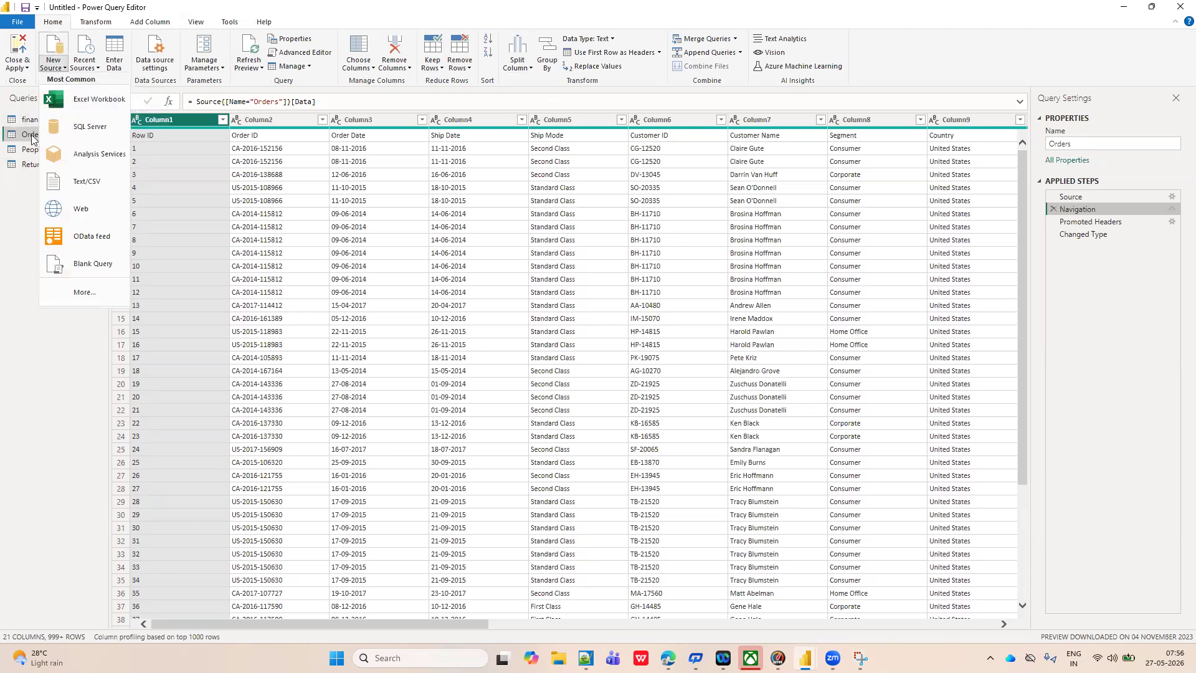
pyautogui.click(2, 228)
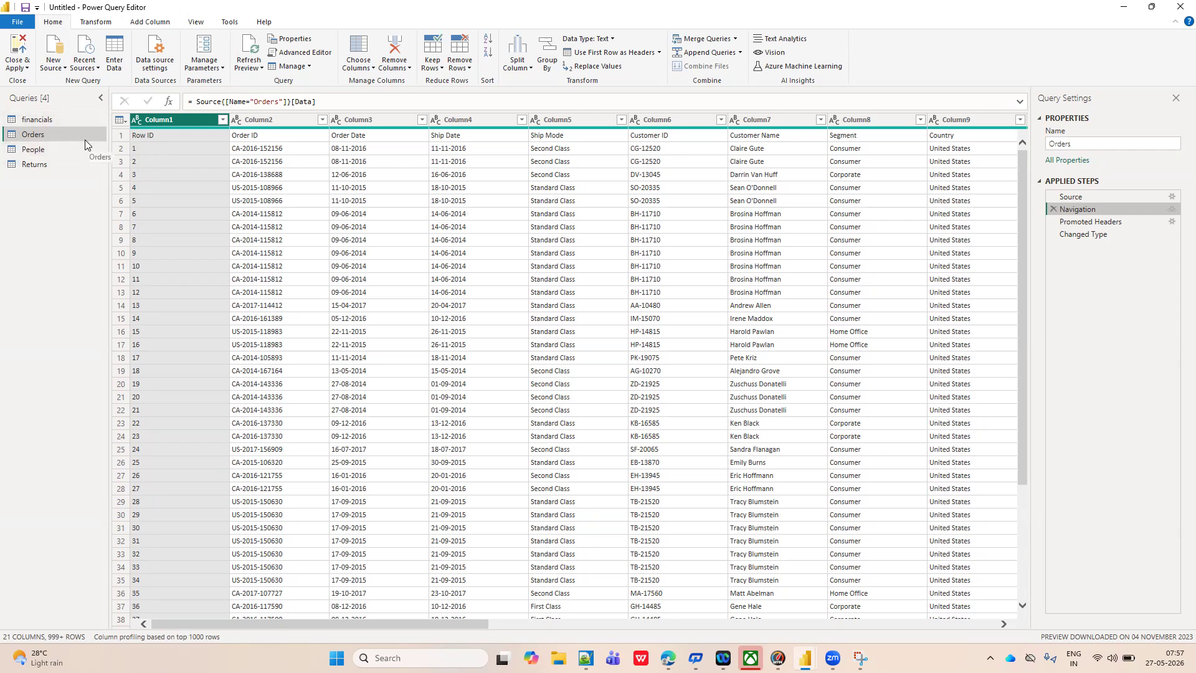
pyautogui.click(65, 69)
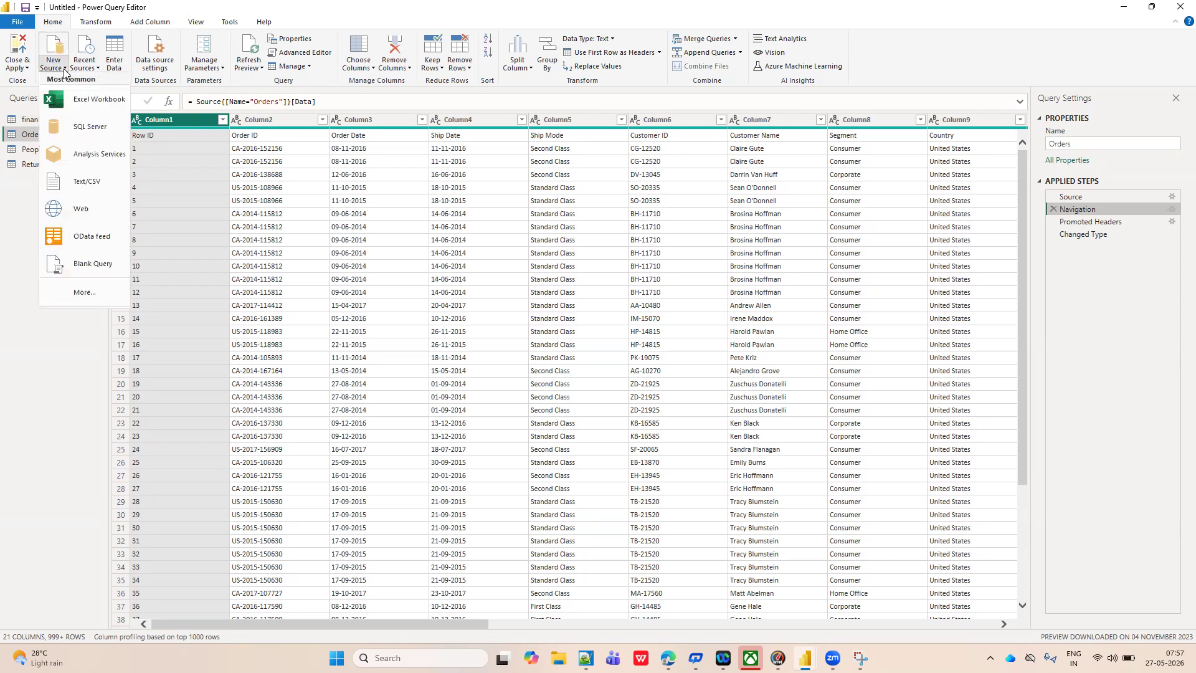
pyautogui.click(91, 106)
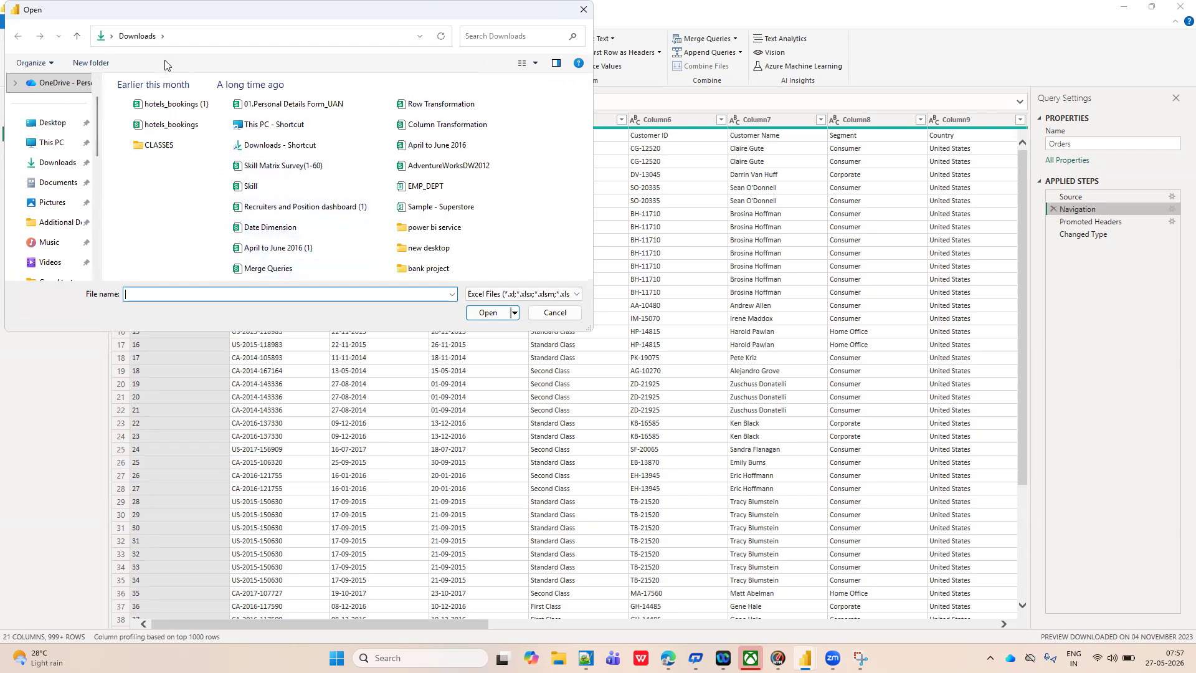
pyautogui.click(261, 228)
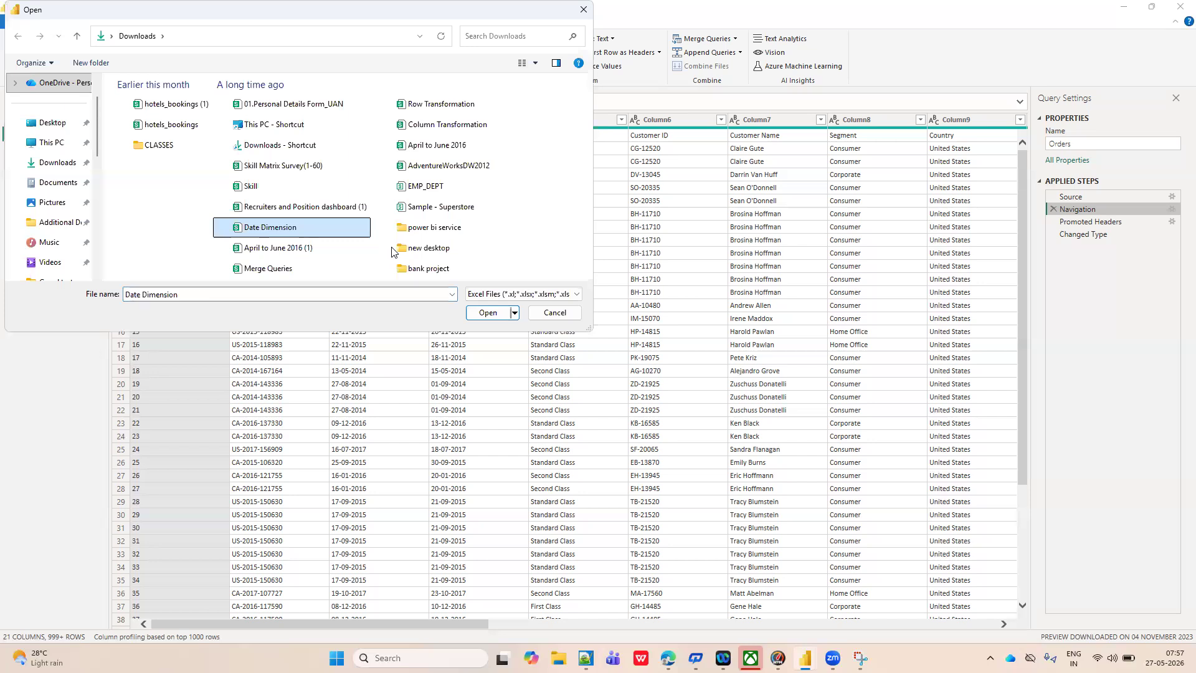
pyautogui.click(484, 312)
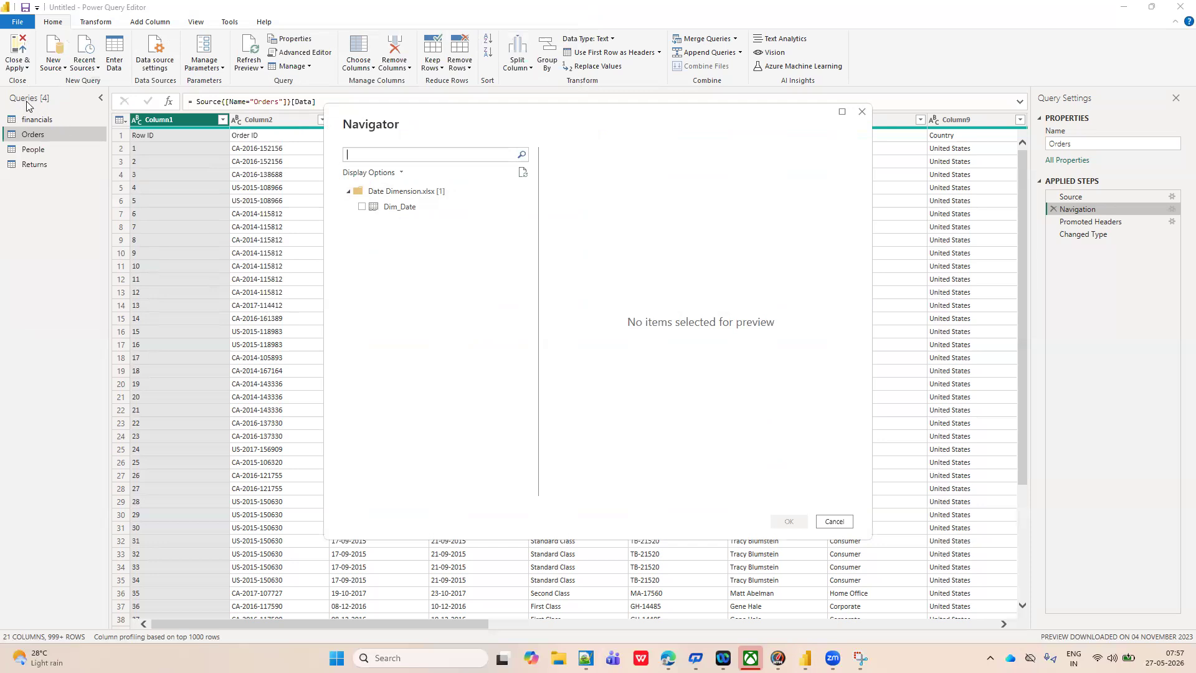
pyautogui.click(361, 207)
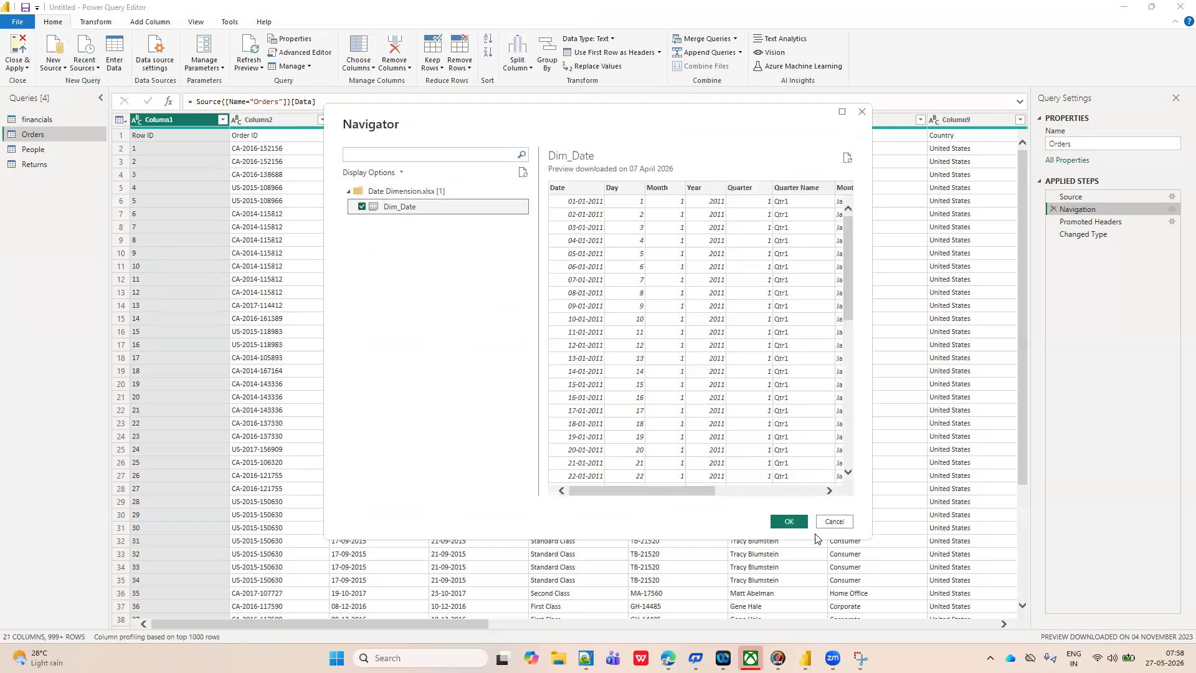
pyautogui.click(793, 520)
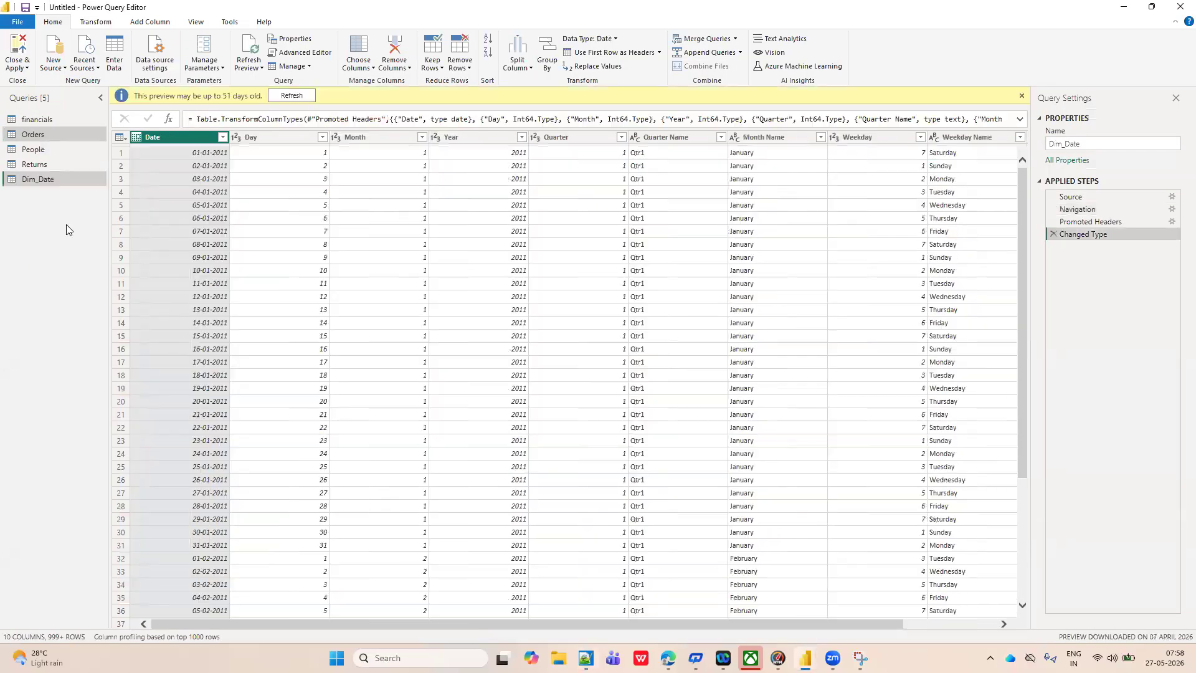
# View the Dim_Date query and check the list of recently used data sources.
pyautogui.click(40, 180)
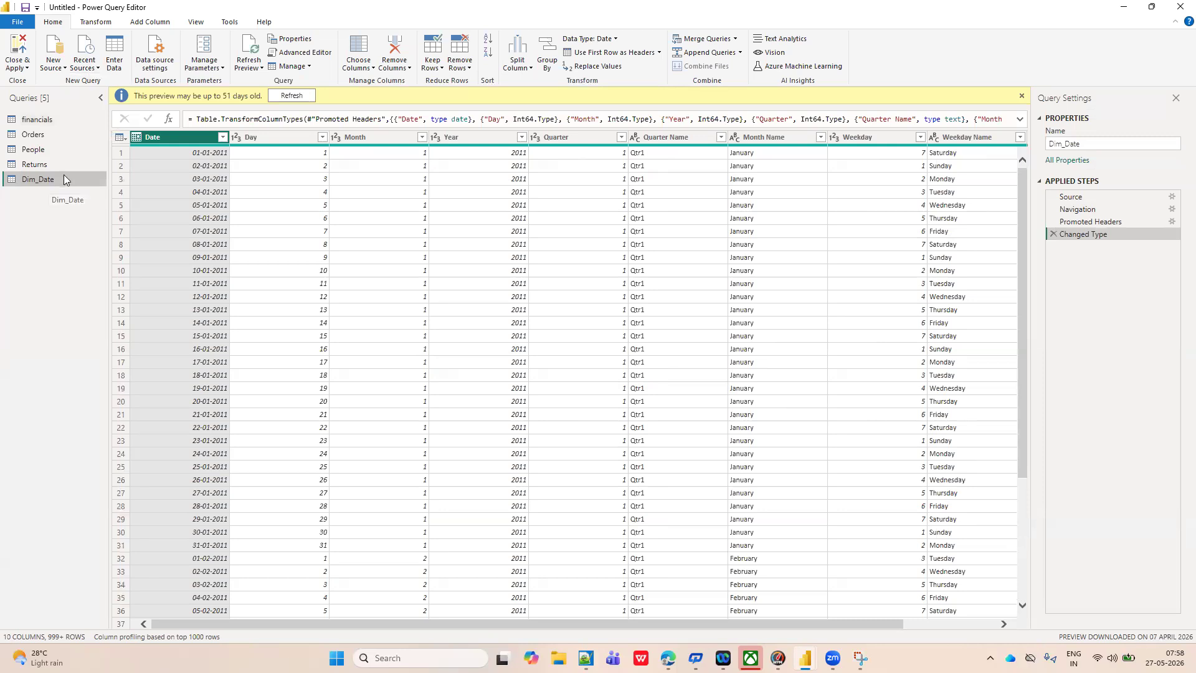
pyautogui.click(97, 67)
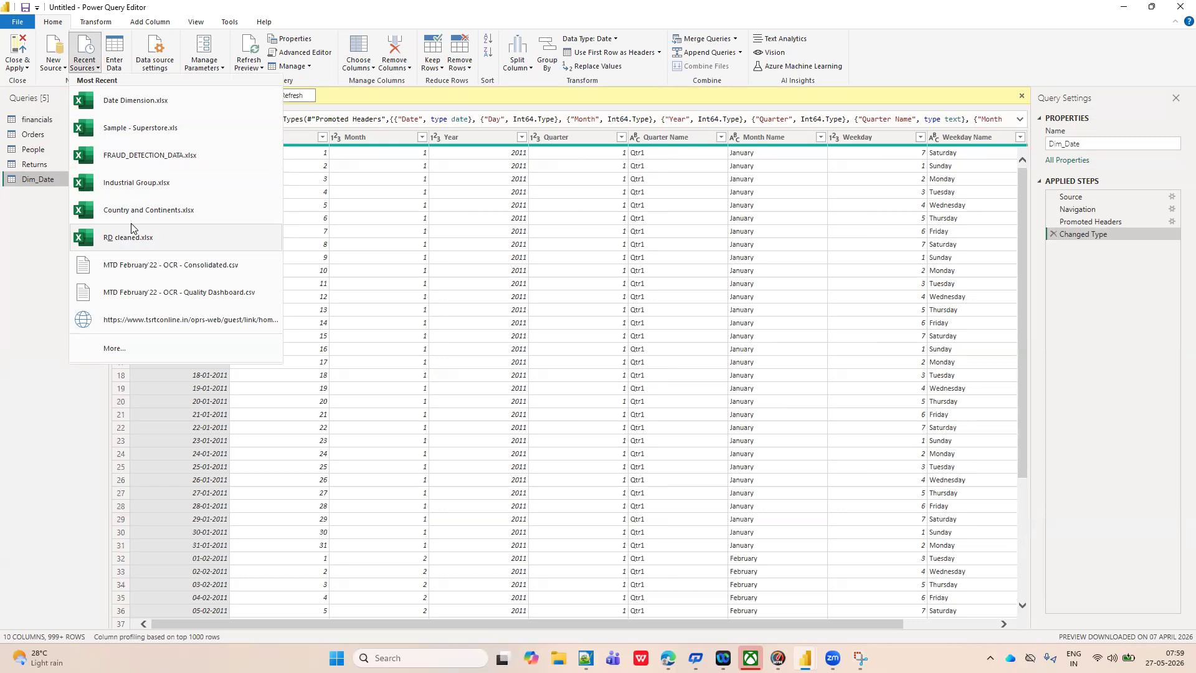
pyautogui.click(42, 245)
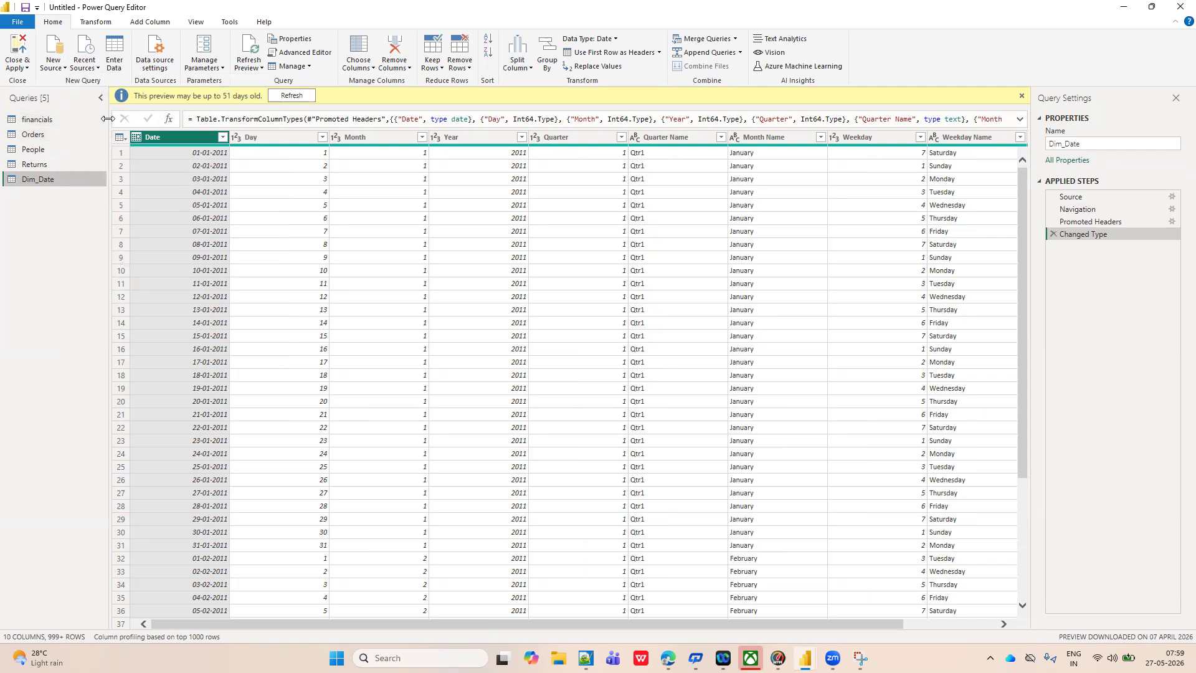
# Start a manually entered table with two columns headed "Name" and "mob".
pyautogui.click(116, 51)
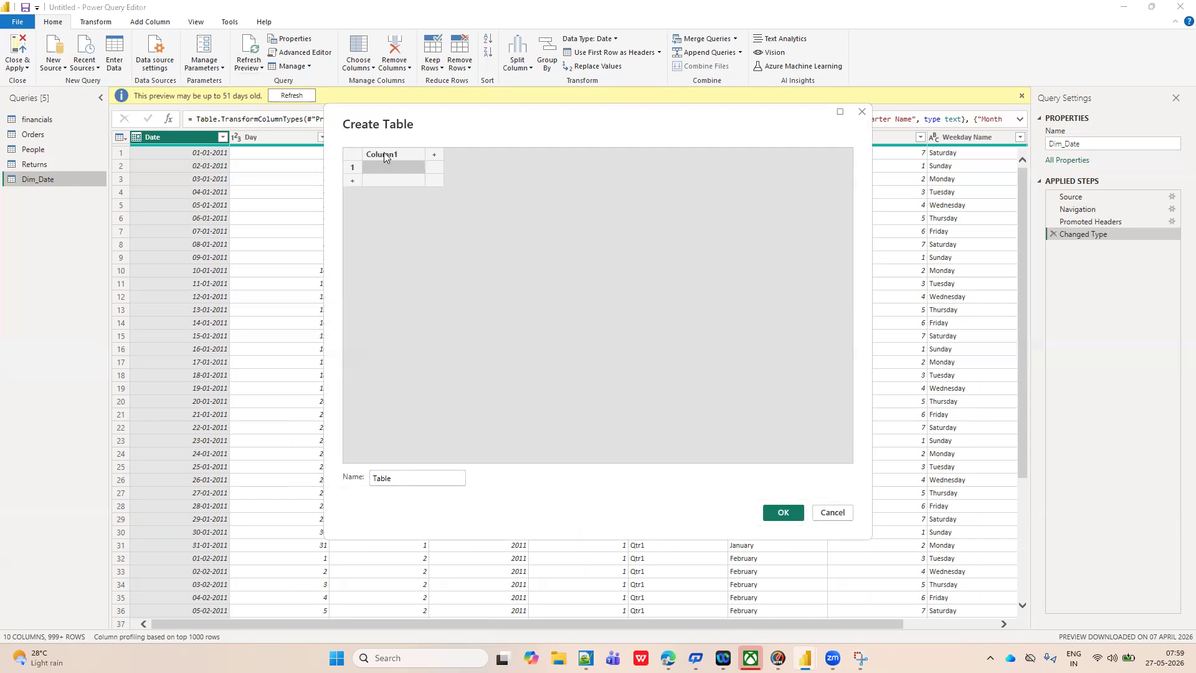
pyautogui.doubleClick(385, 154)
pyautogui.write('name')
pyautogui.doubleClick(391, 156)
pyautogui.press('BackSpace')
pyautogui.write('Name')
pyautogui.click(435, 156)
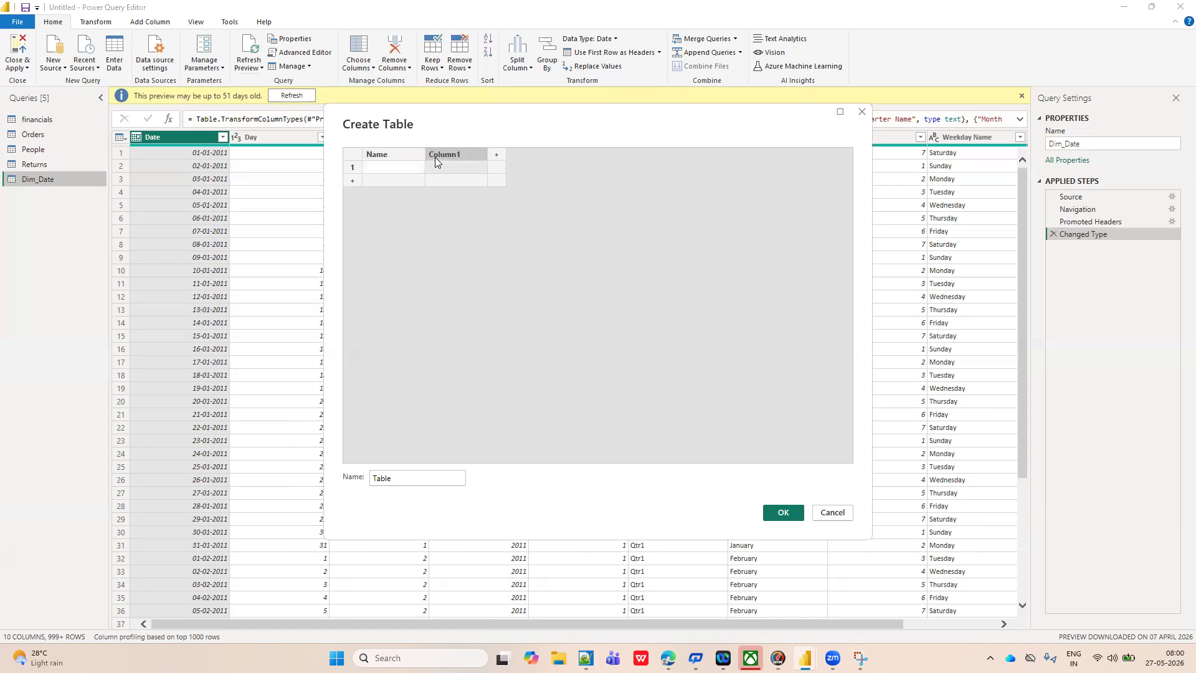
pyautogui.write('mob')
# Fill the table's first two rows with each contact's name and mobile number.
pyautogui.click(376, 164)
pyautogui.write('ja')
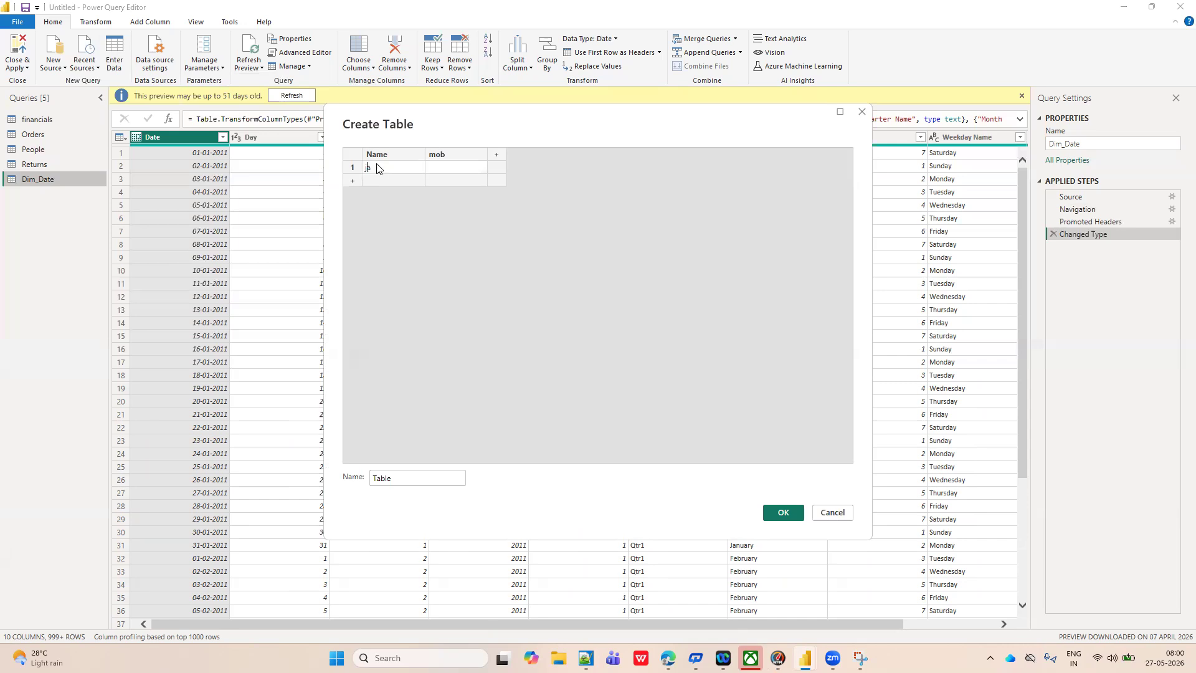
pyautogui.write('nardhan')
pyautogui.click(435, 170)
pyautogui.write('653923')
pyautogui.click(388, 181)
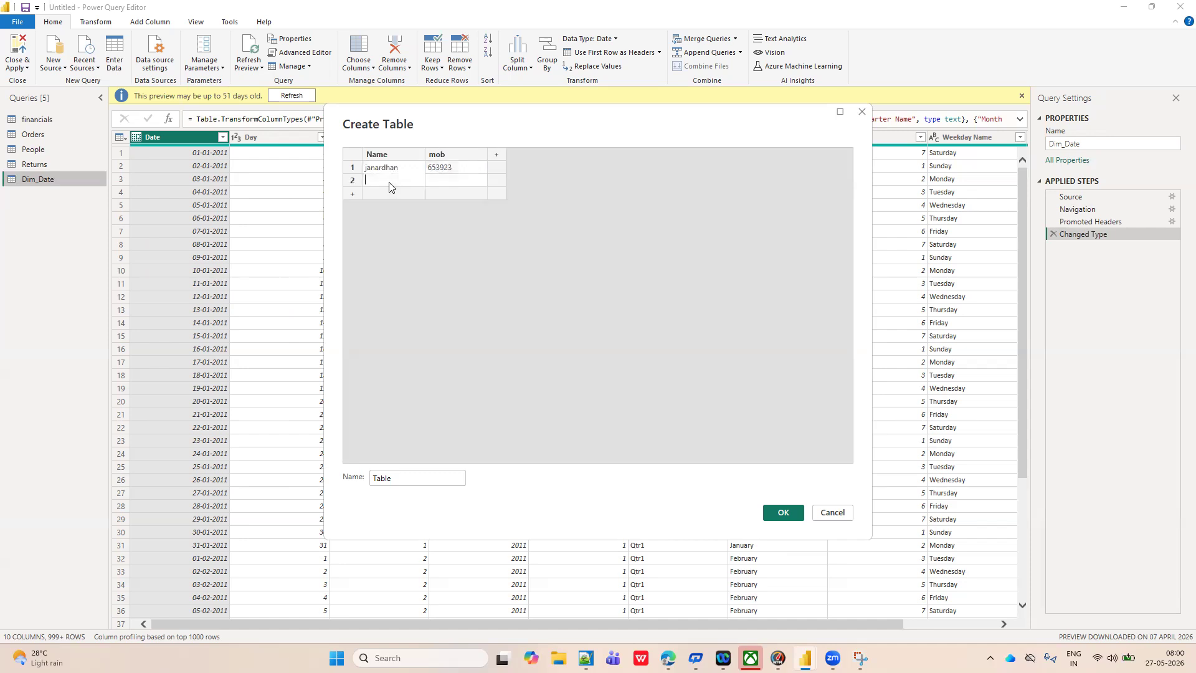
pyautogui.write('soujanya')
pyautogui.click(434, 181)
pyautogui.write('878866')
# Add a third and fourth row with each contact's name and mobile number.
pyautogui.click(382, 194)
pyautogui.write('ramya')
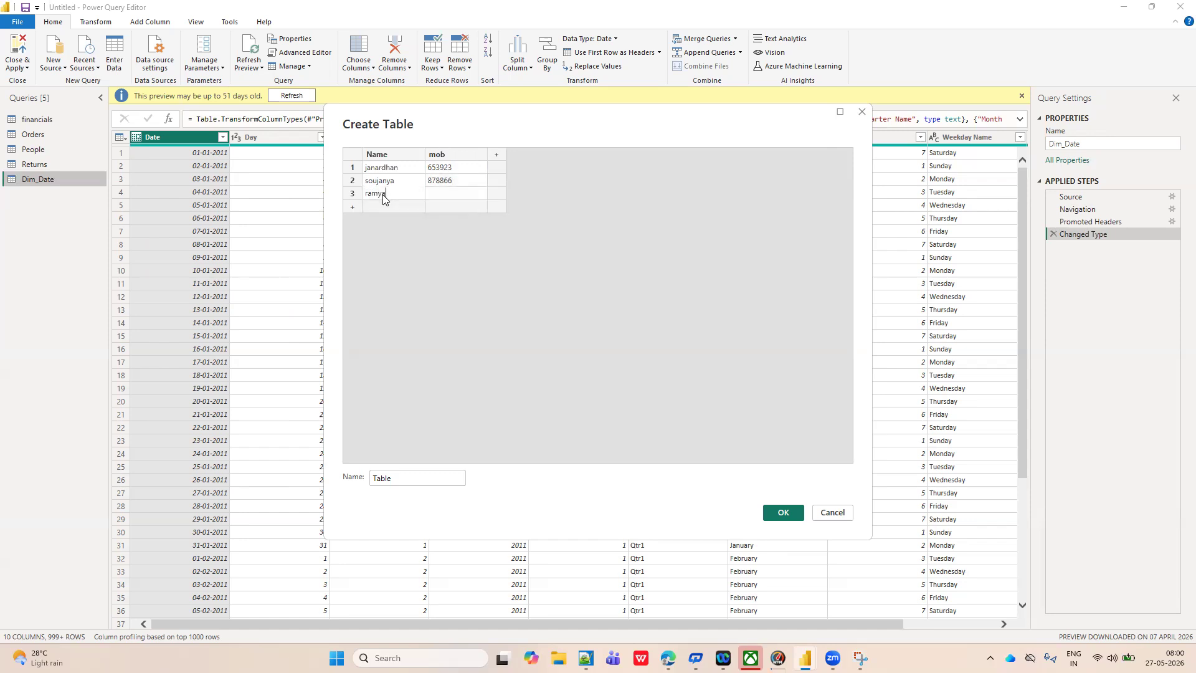
pyautogui.click(440, 194)
pyautogui.write('7799')
pyautogui.click(388, 206)
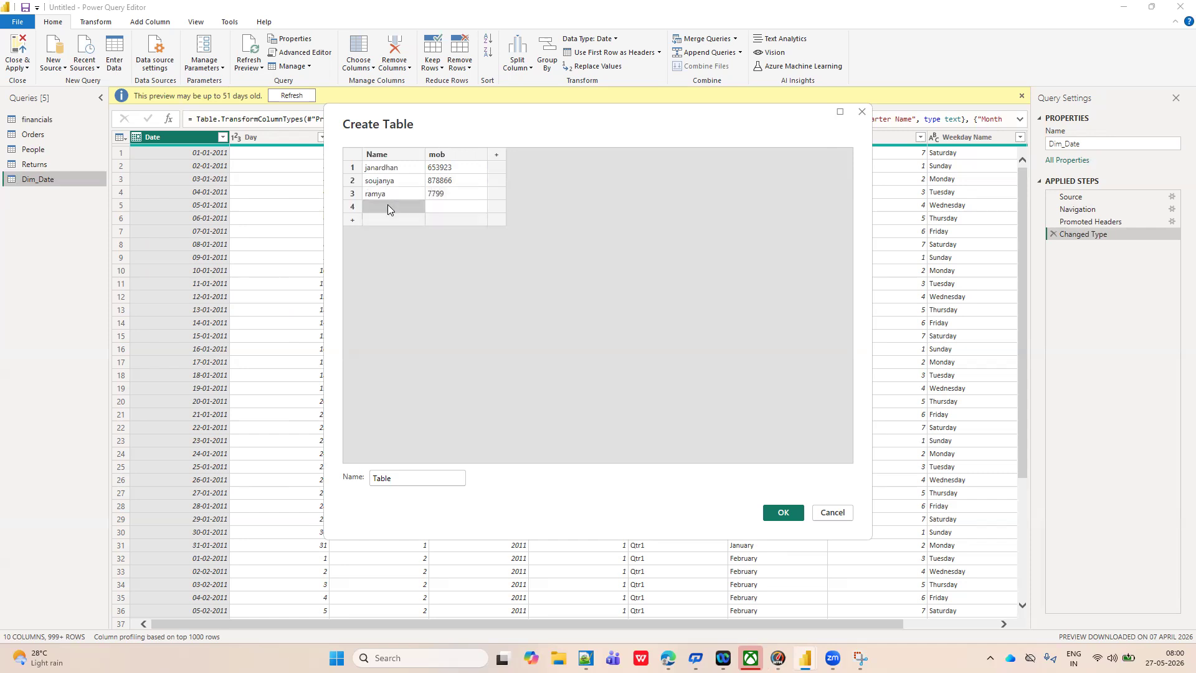
pyautogui.write('jyothi')
pyautogui.click(444, 208)
pyautogui.write('99y8')
# Name the manually entered table "contact information" and create it as a query.
pyautogui.click(400, 480)
pyautogui.press('BackSpace')
pyautogui.press('BackSpace')
pyautogui.press('BackSpace')
pyautogui.press('BackSpace')
pyautogui.press('BackSpace')
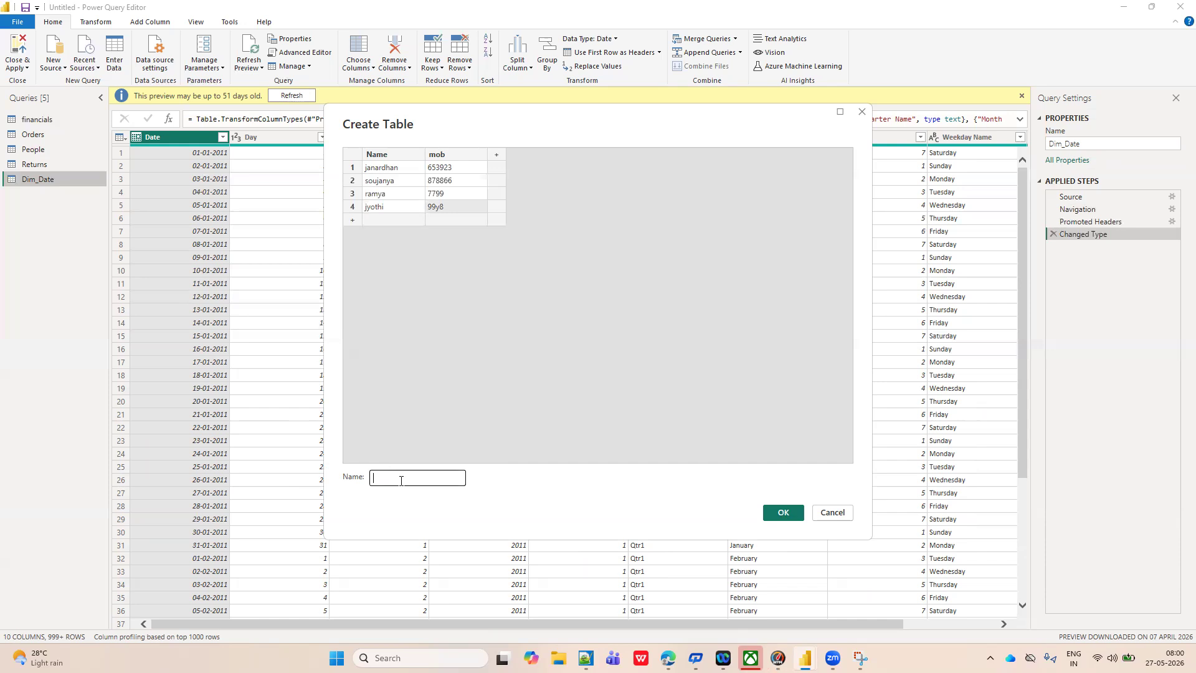
pyautogui.write('contact t')
pyautogui.write('nformation')
pyautogui.click(784, 513)
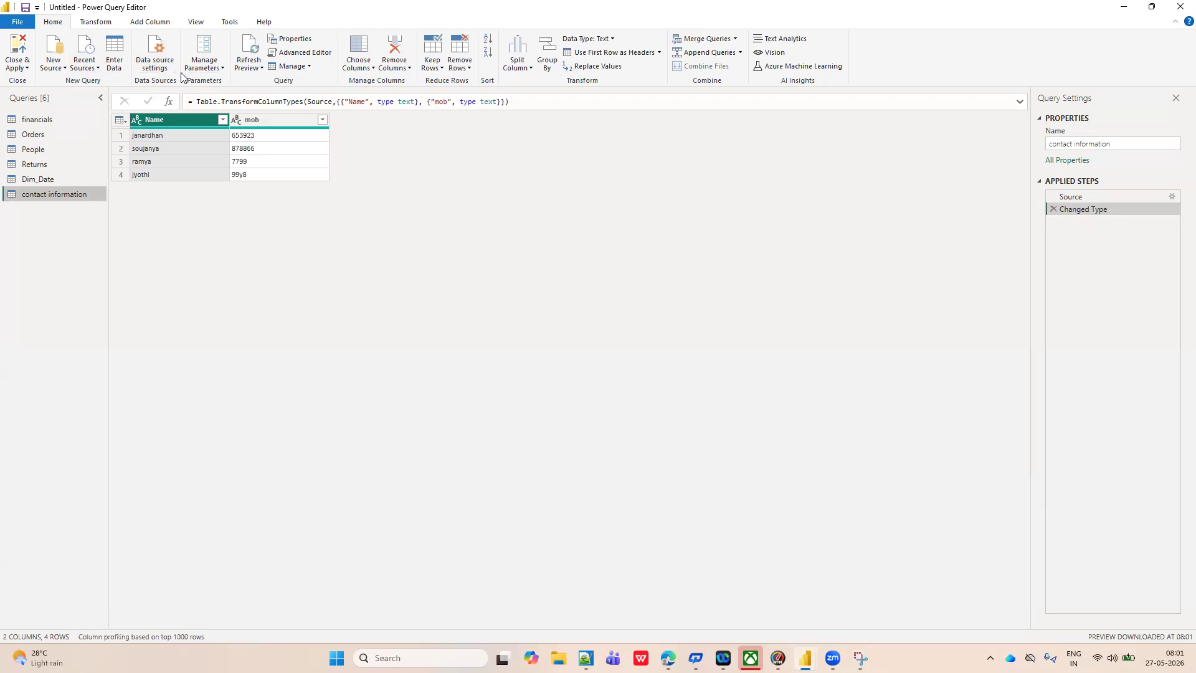
# Check the preview refresh options and look through the Orders, People and Returns queries.
pyautogui.click(261, 68)
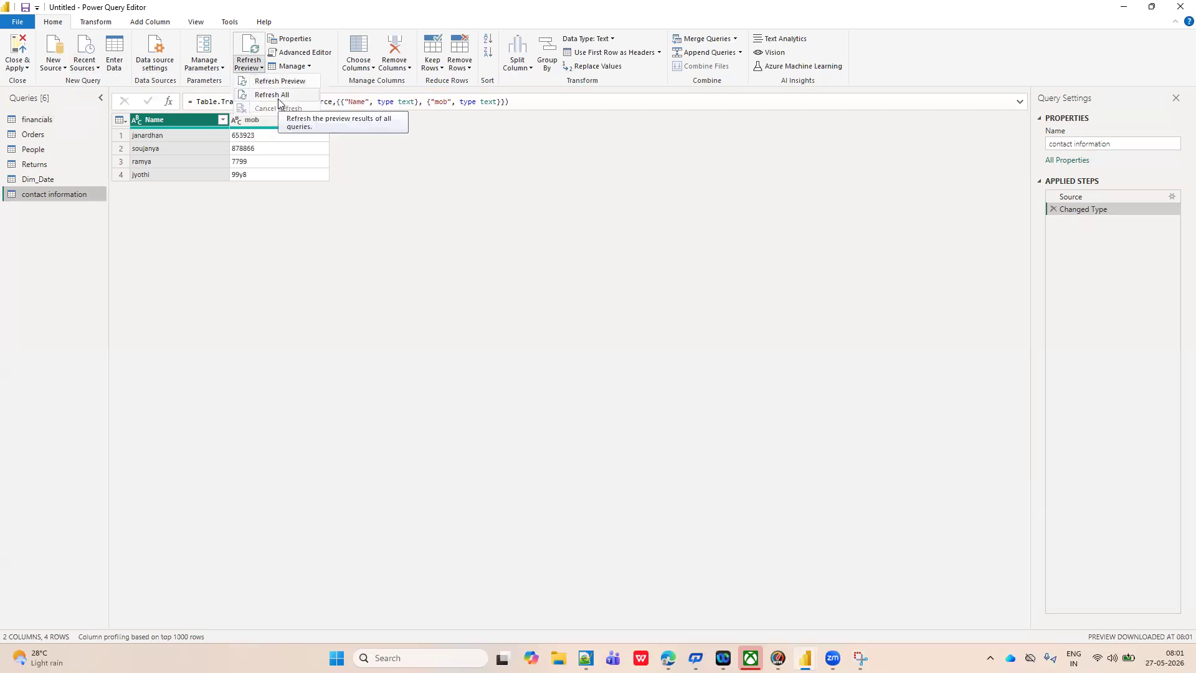
pyautogui.click(42, 121)
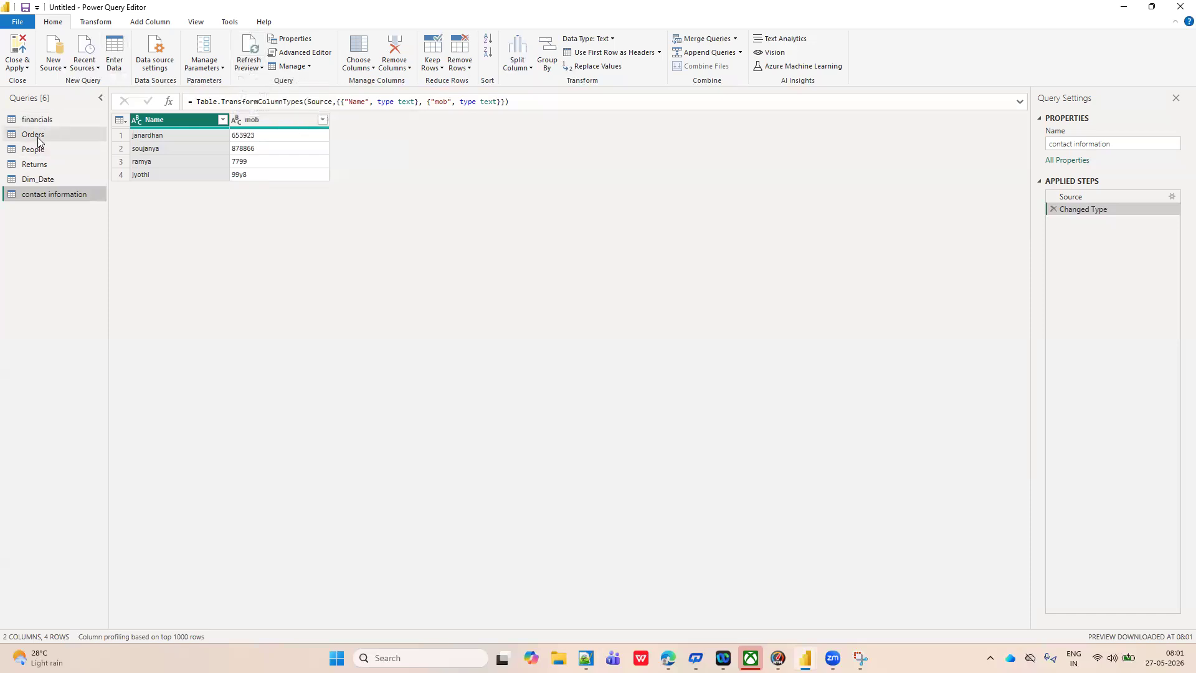
pyautogui.click(39, 136)
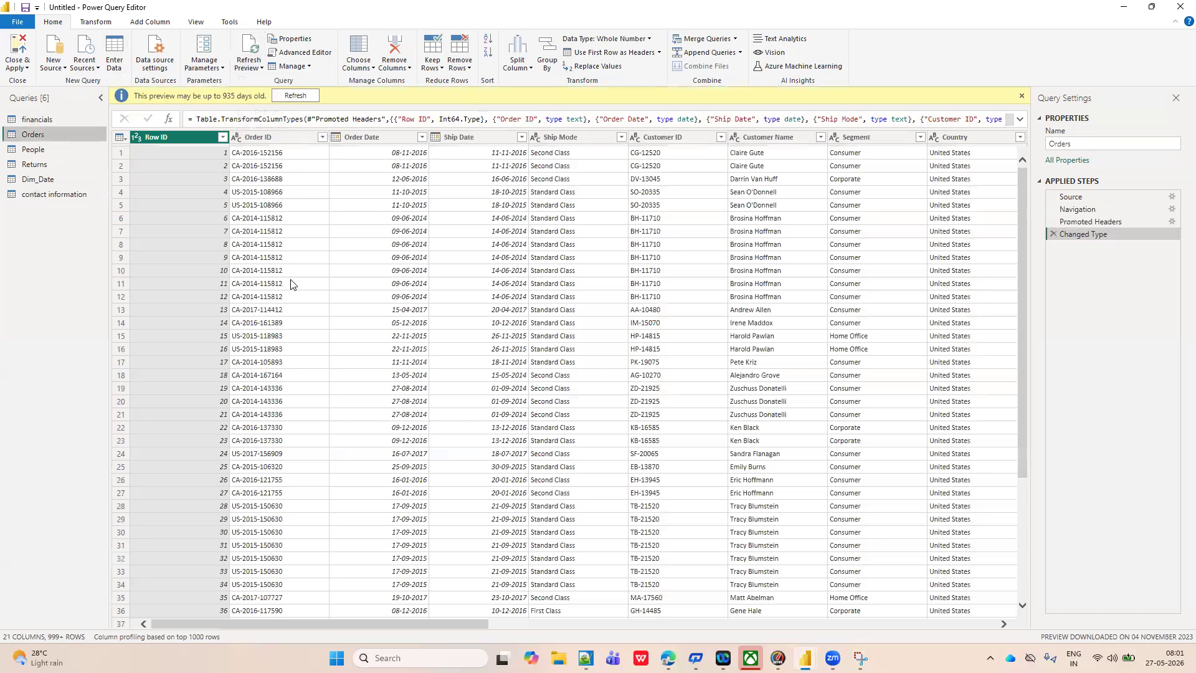
pyautogui.hscroll(3, 293, 286)
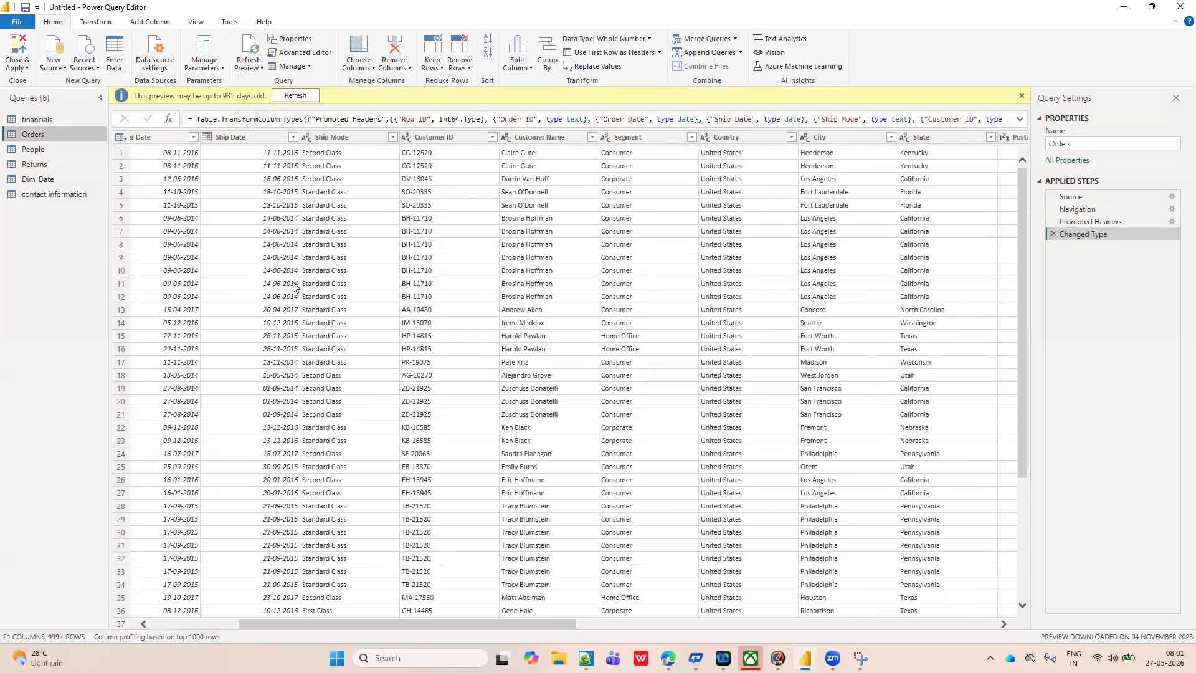
pyautogui.click(28, 149)
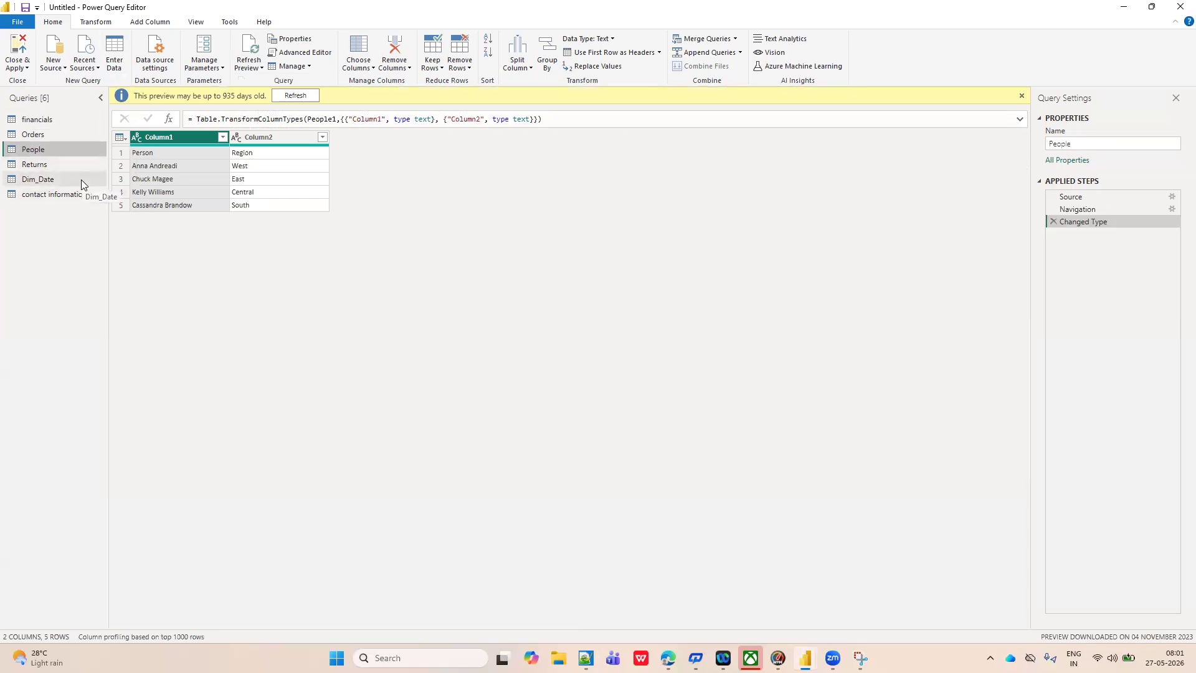
pyautogui.click(41, 163)
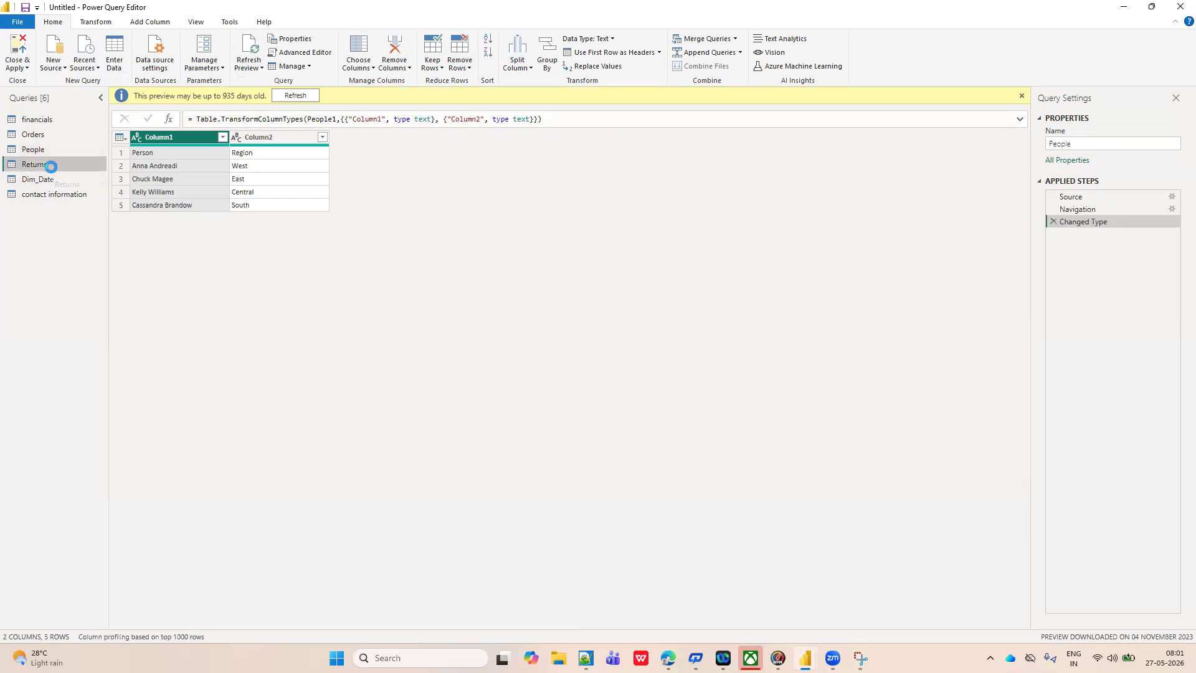
# Promote the first row of the People query to column headers.
pyautogui.click(36, 150)
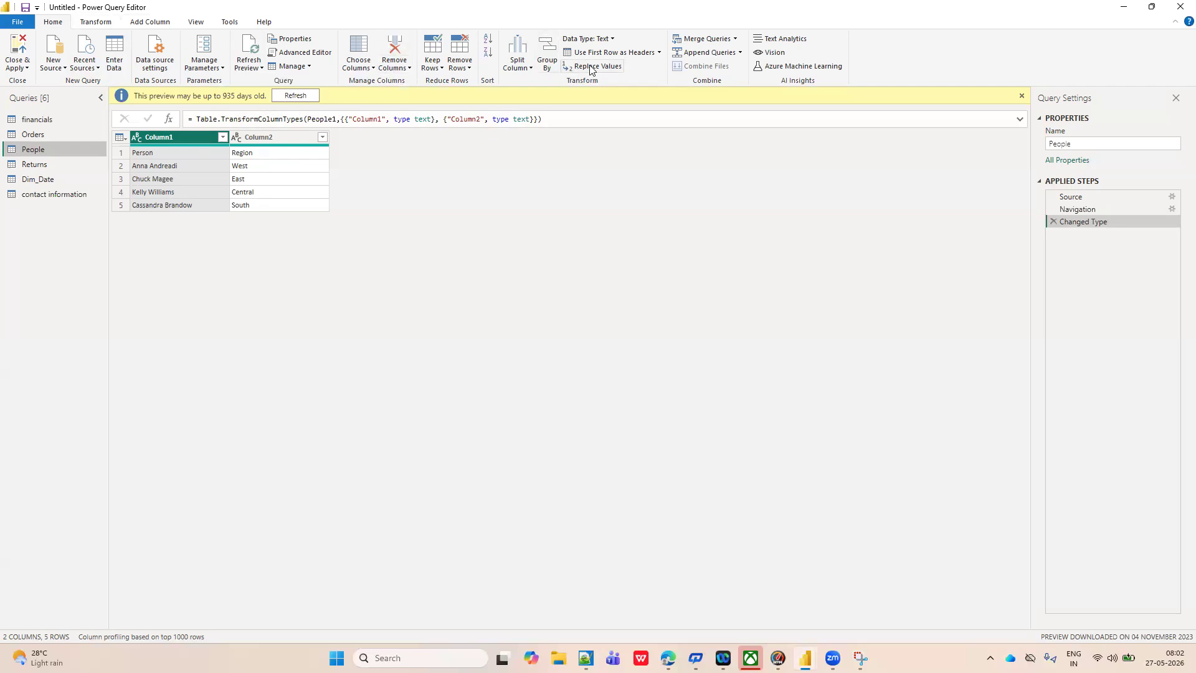
pyautogui.click(660, 54)
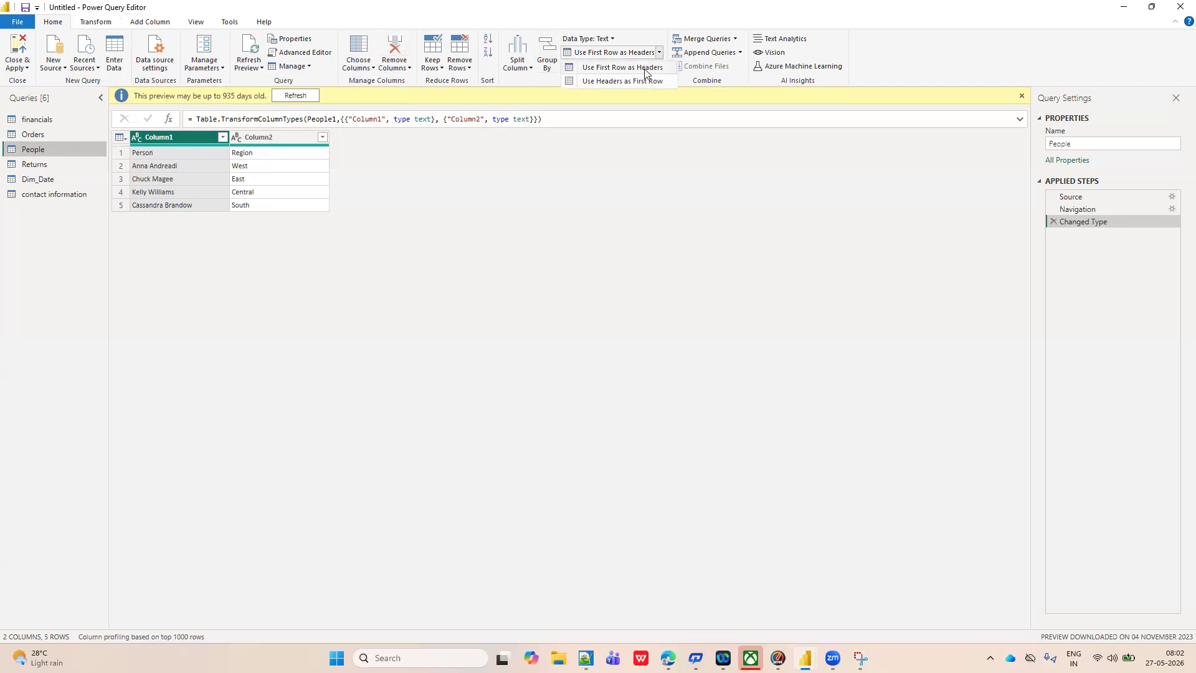
pyautogui.click(637, 70)
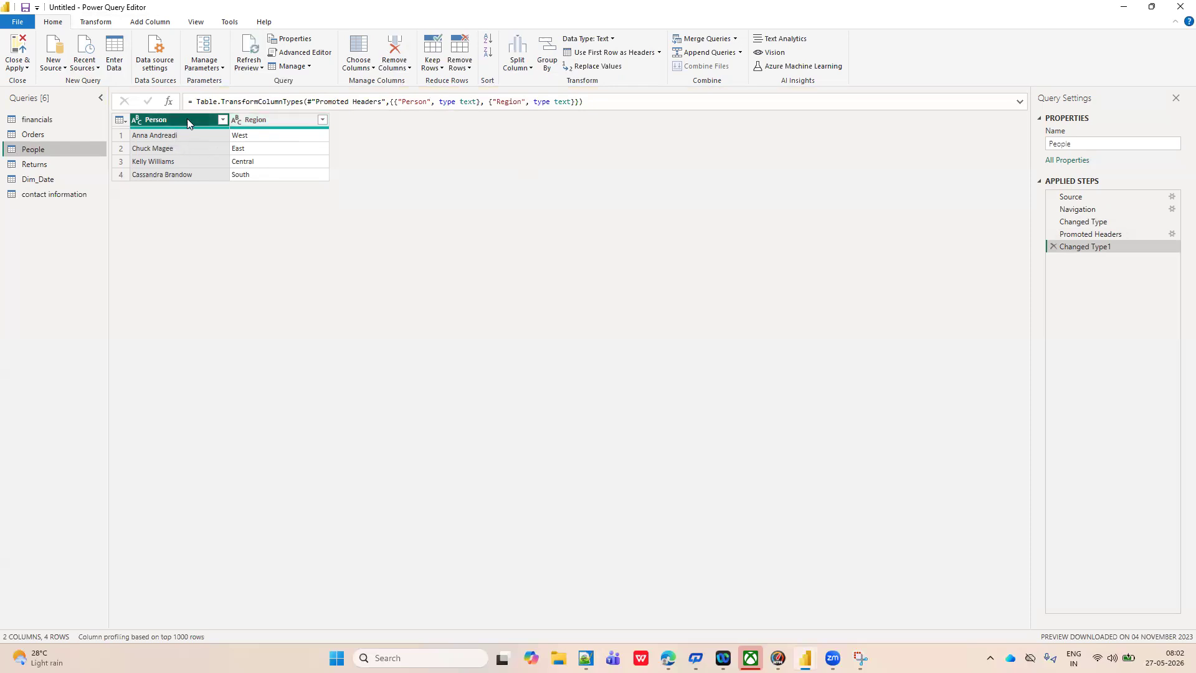
# Open the Returns query to inspect its headers and first row.
pyautogui.click(54, 165)
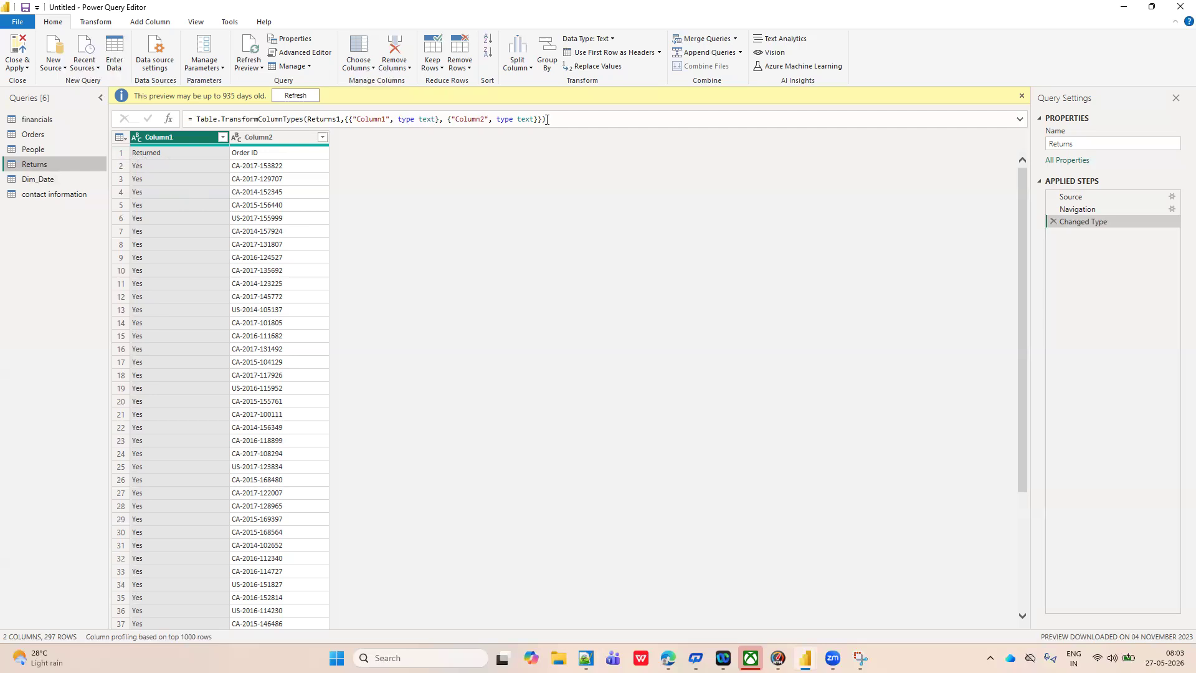
# Promote the first row of the Returns query to column headers and reopen the People query.
pyautogui.click(658, 53)
pyautogui.click(631, 68)
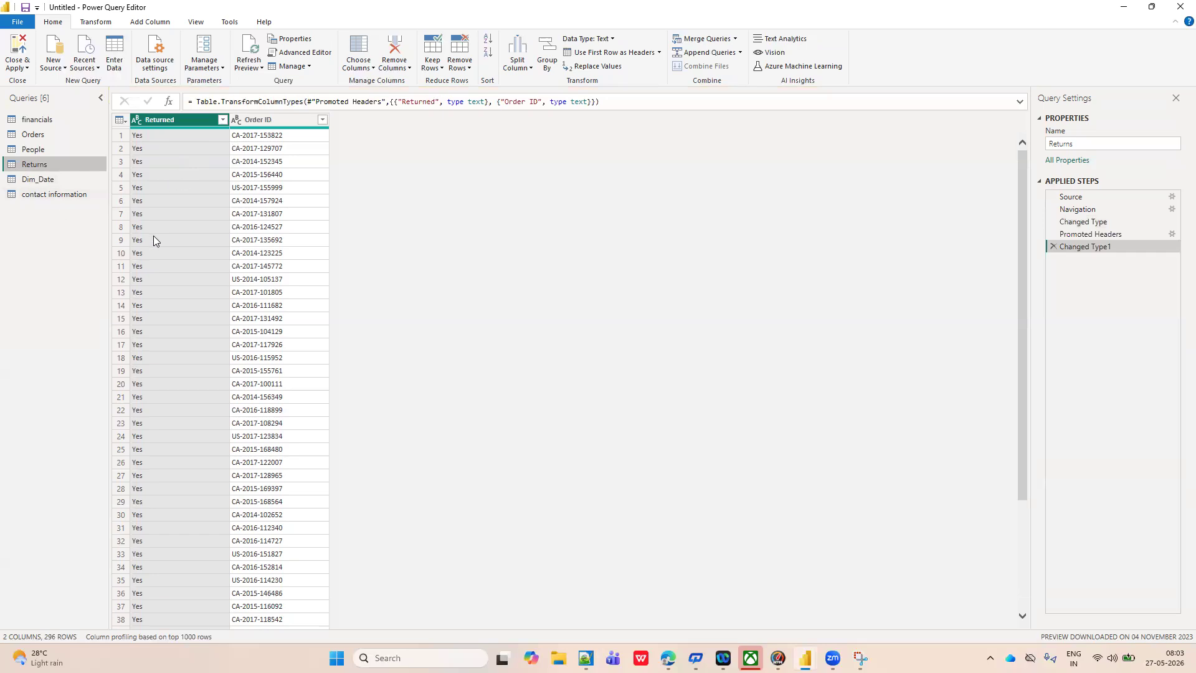
pyautogui.click(36, 150)
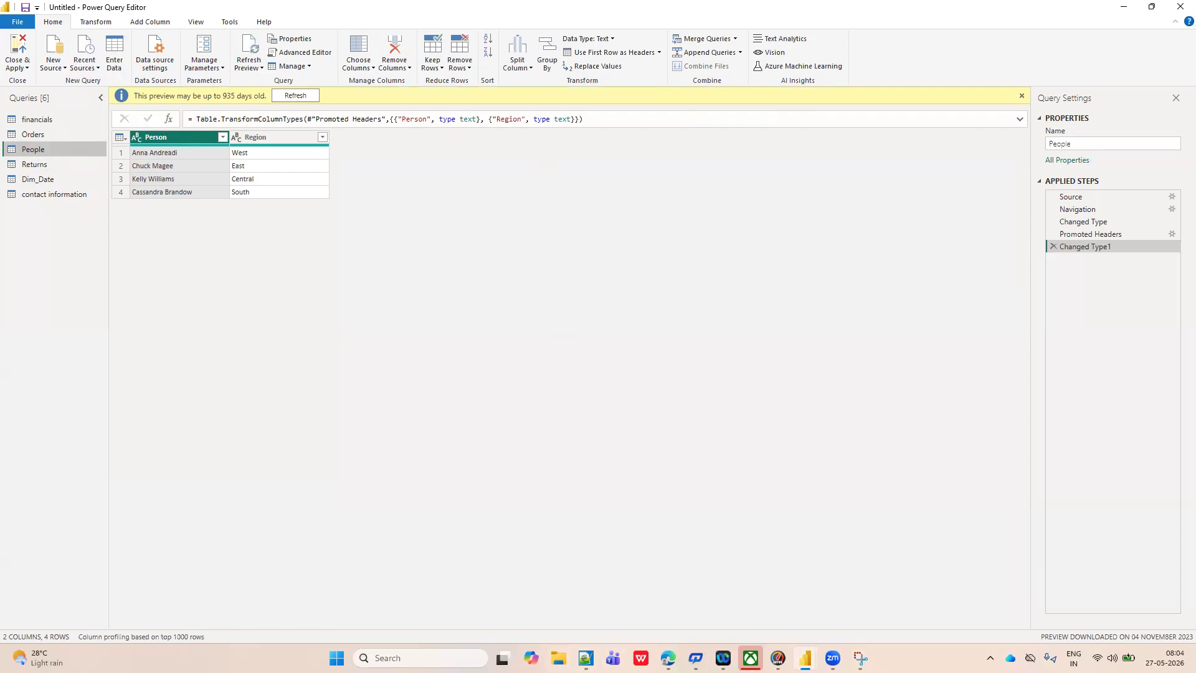
# Switch to File Explorer, open the Downloads folder and sort its files by name.
pyautogui.click(558, 658)
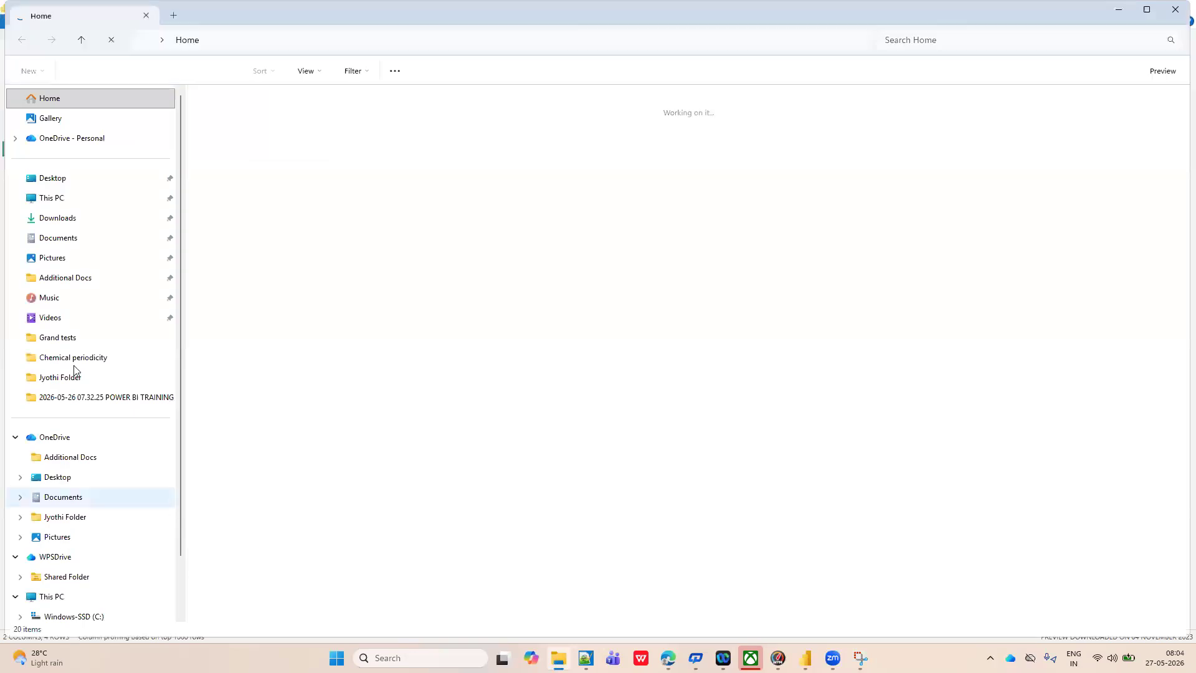
pyautogui.click(53, 224)
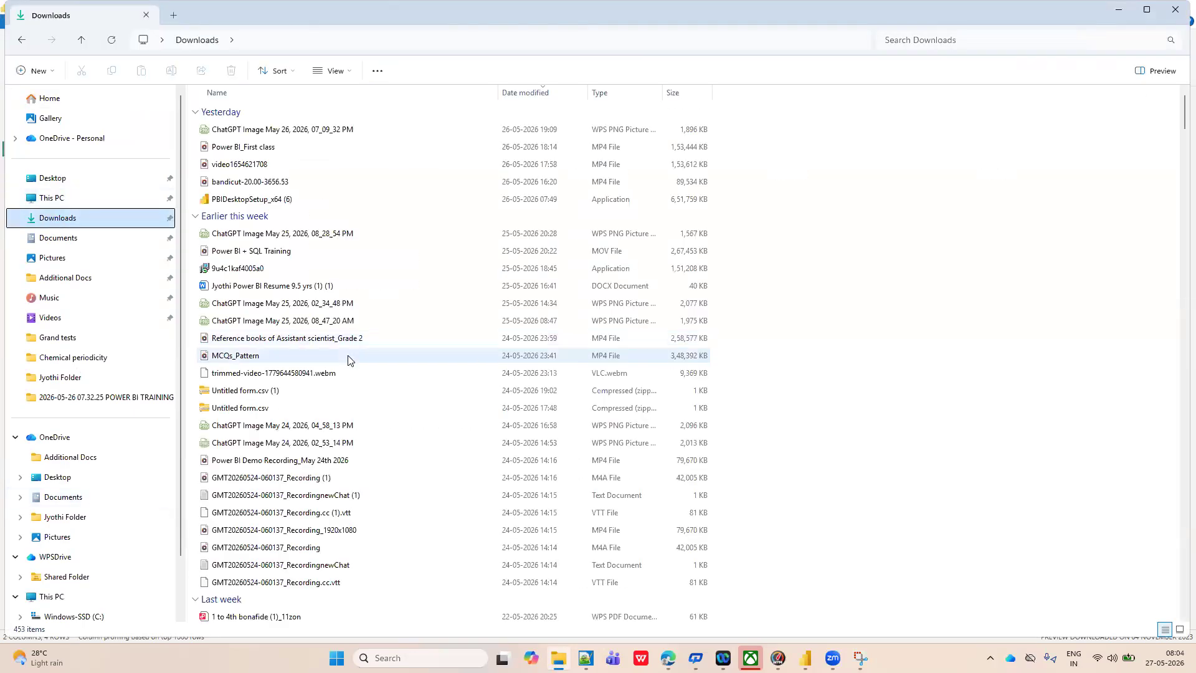
pyautogui.scroll(-18, 414, 288)
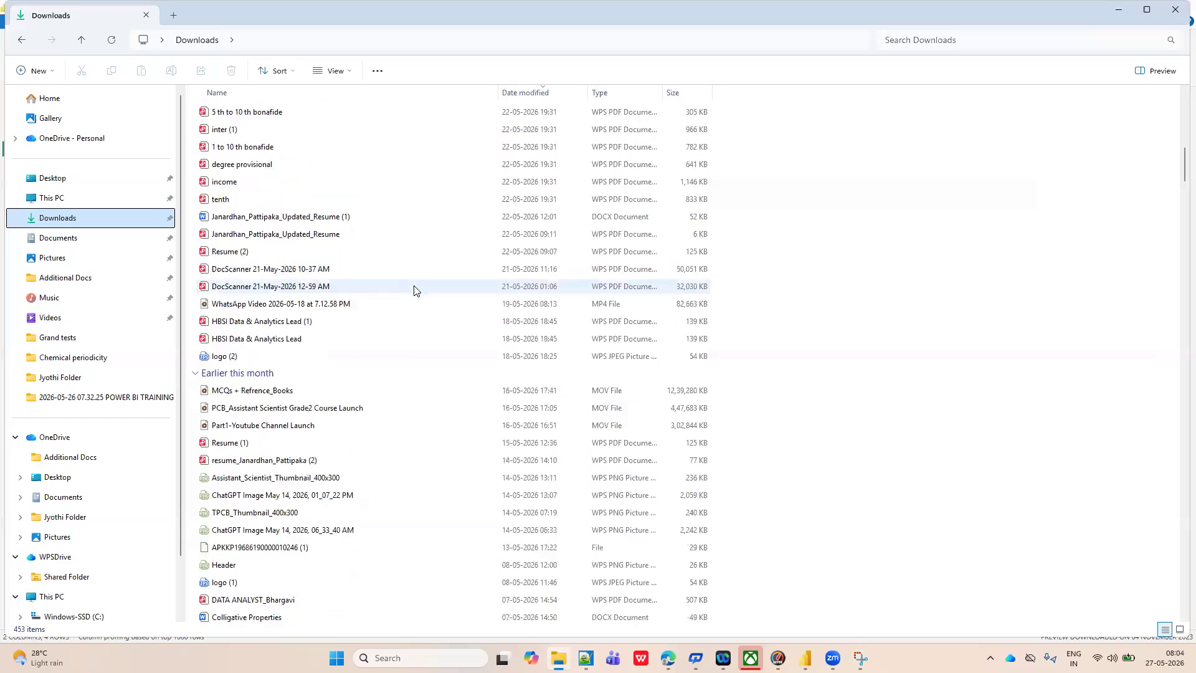
pyautogui.click(294, 72)
pyautogui.click(274, 97)
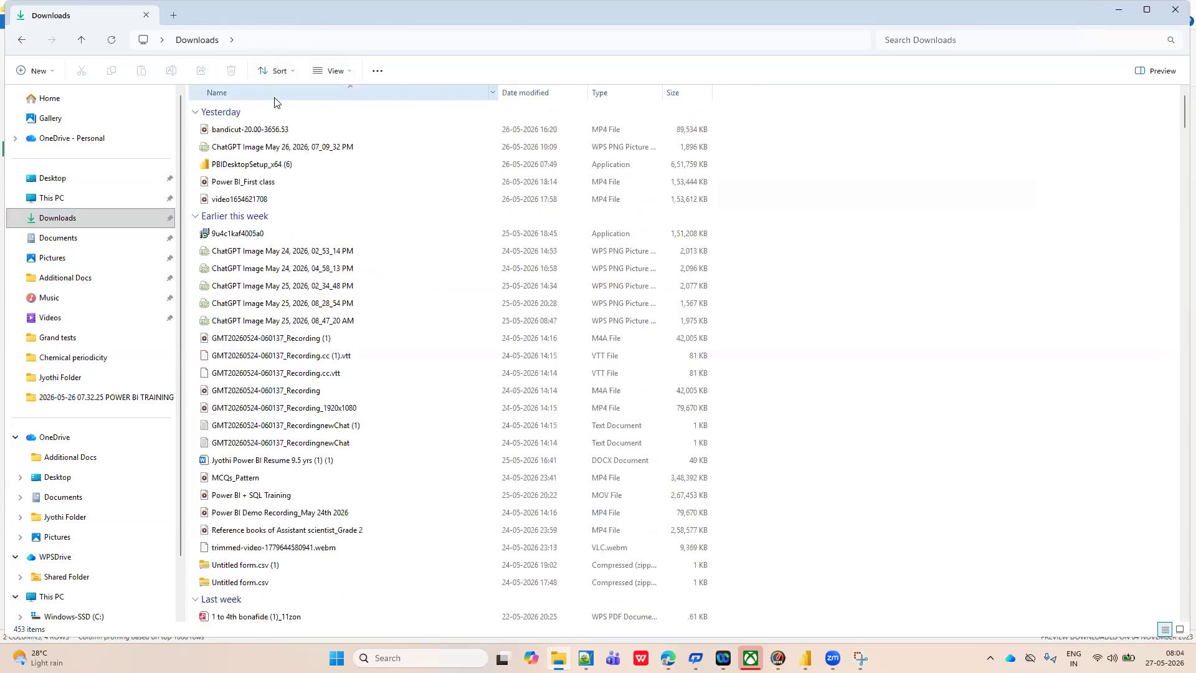
# Find the Sample - Superstore workbook in the Downloads folder and open it.
pyautogui.scroll(-20, 371, 415)
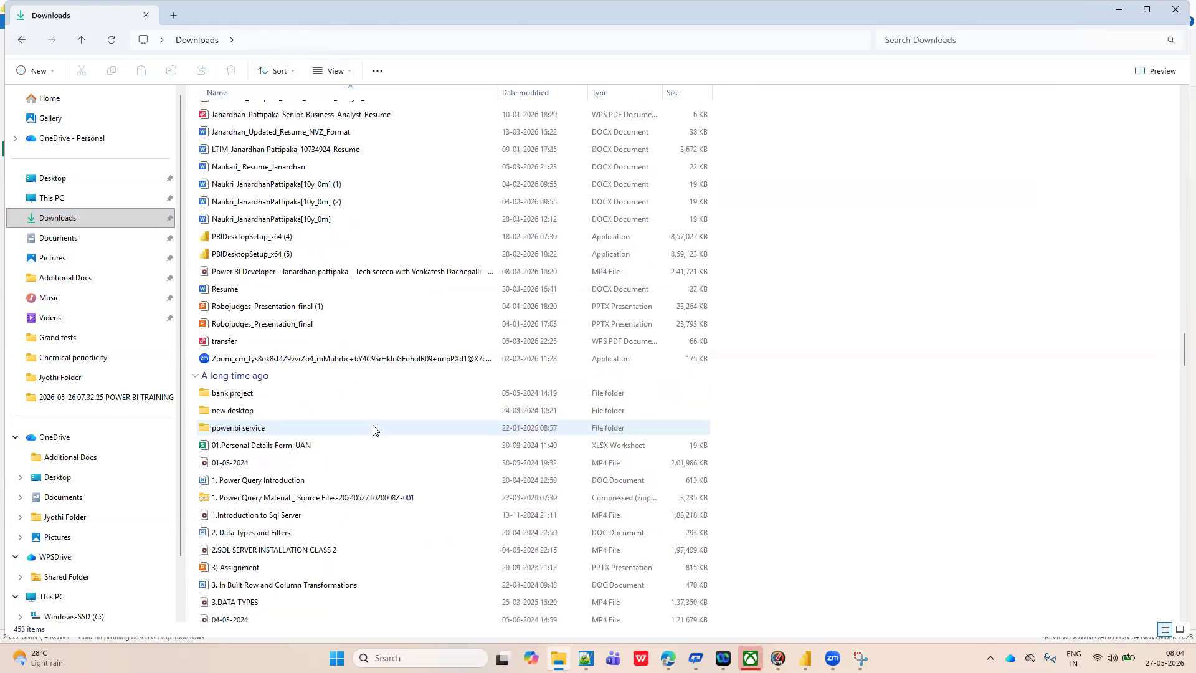
pyautogui.scroll(-20, 373, 430)
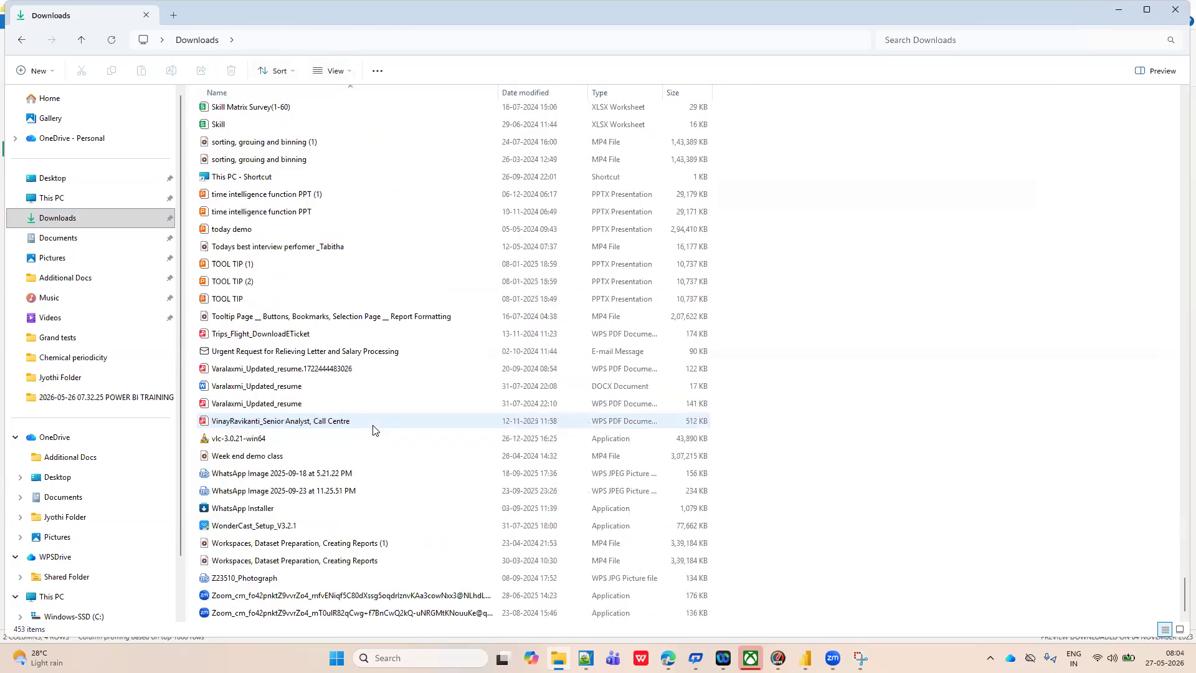
pyautogui.scroll(2, 338, 327)
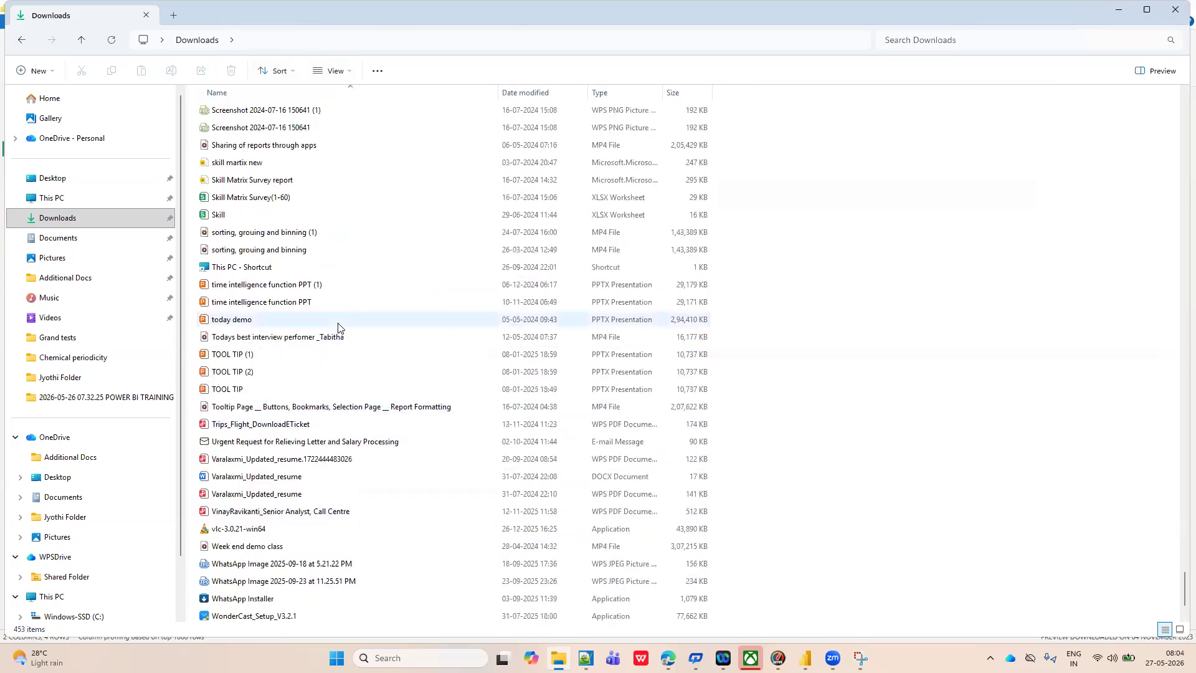
pyautogui.scroll(2, 249, 193)
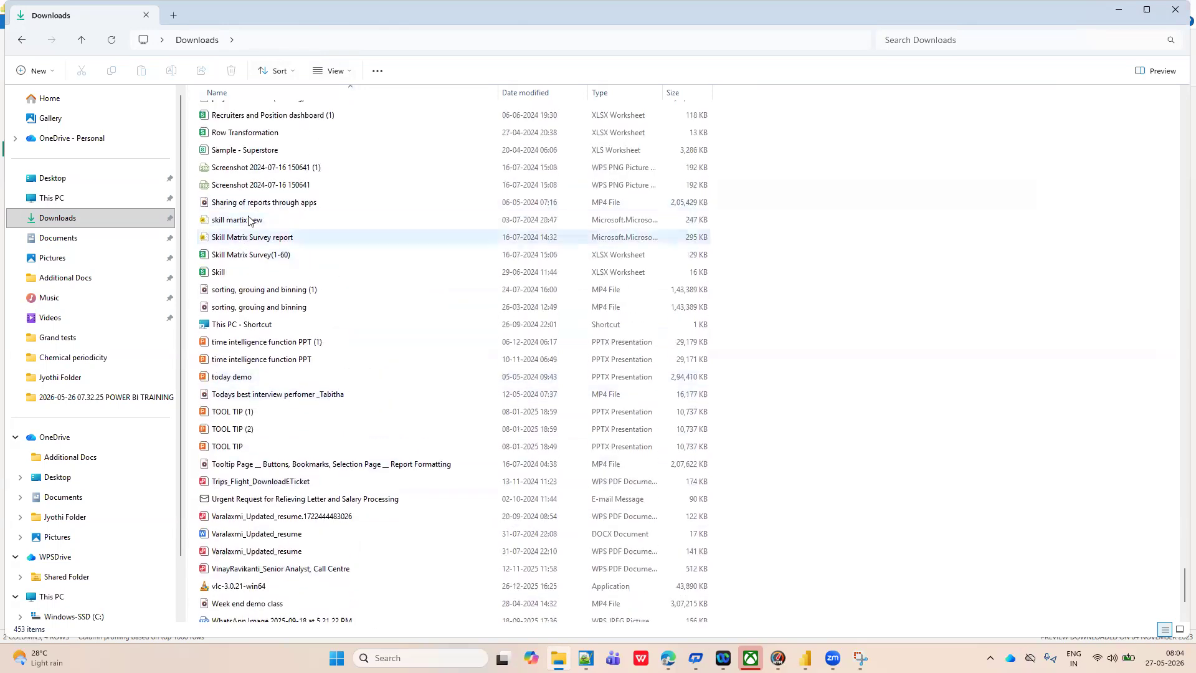
pyautogui.scroll(1, 243, 200)
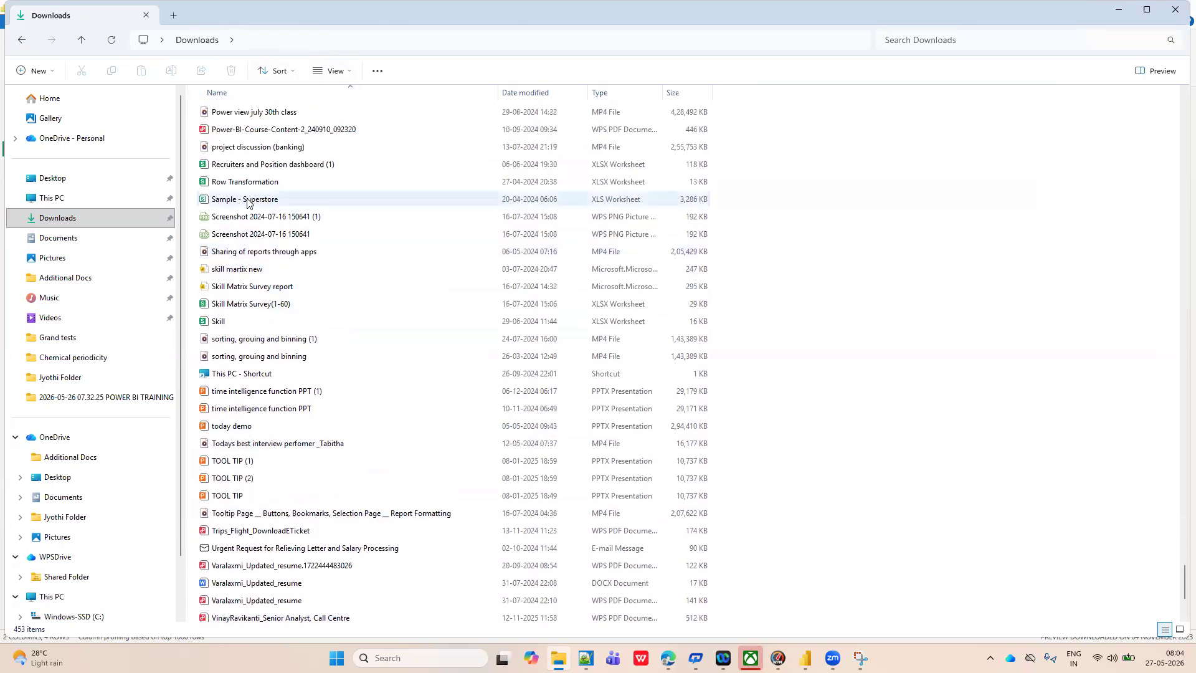
pyautogui.doubleClick(256, 202)
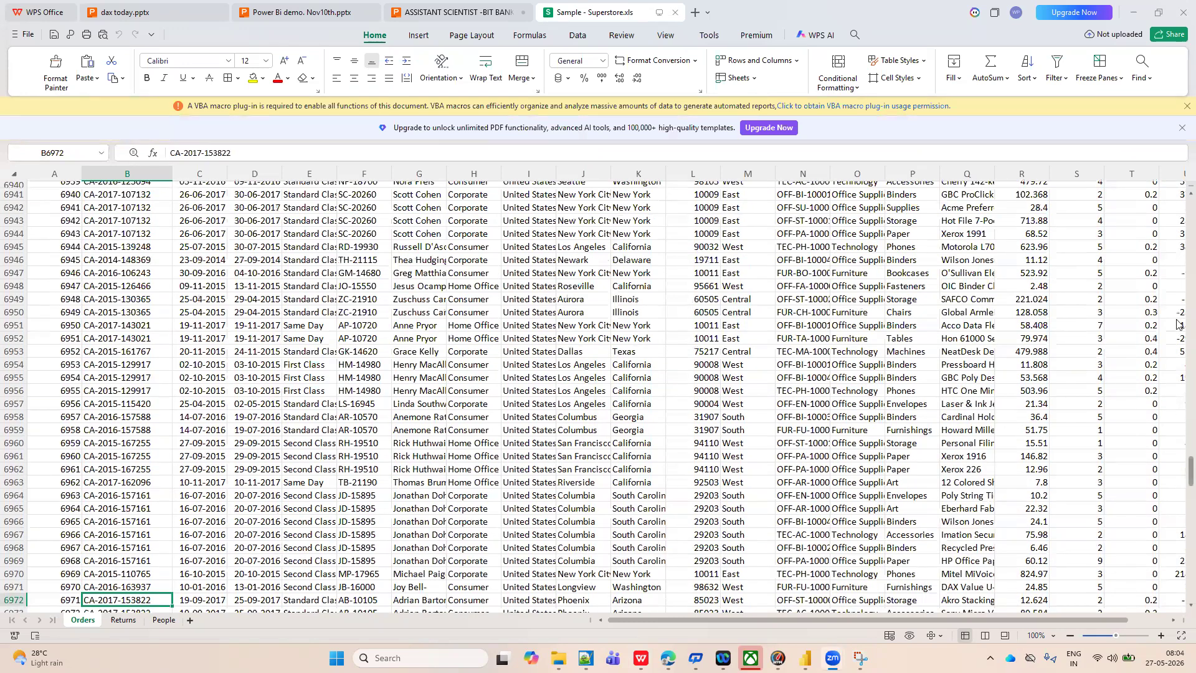
# Compare the first rows of the workbook's Orders sheet with the Orders query in Power Query Editor.
pyautogui.moveTo(1190, 471); pyautogui.dragTo(1177, 147)
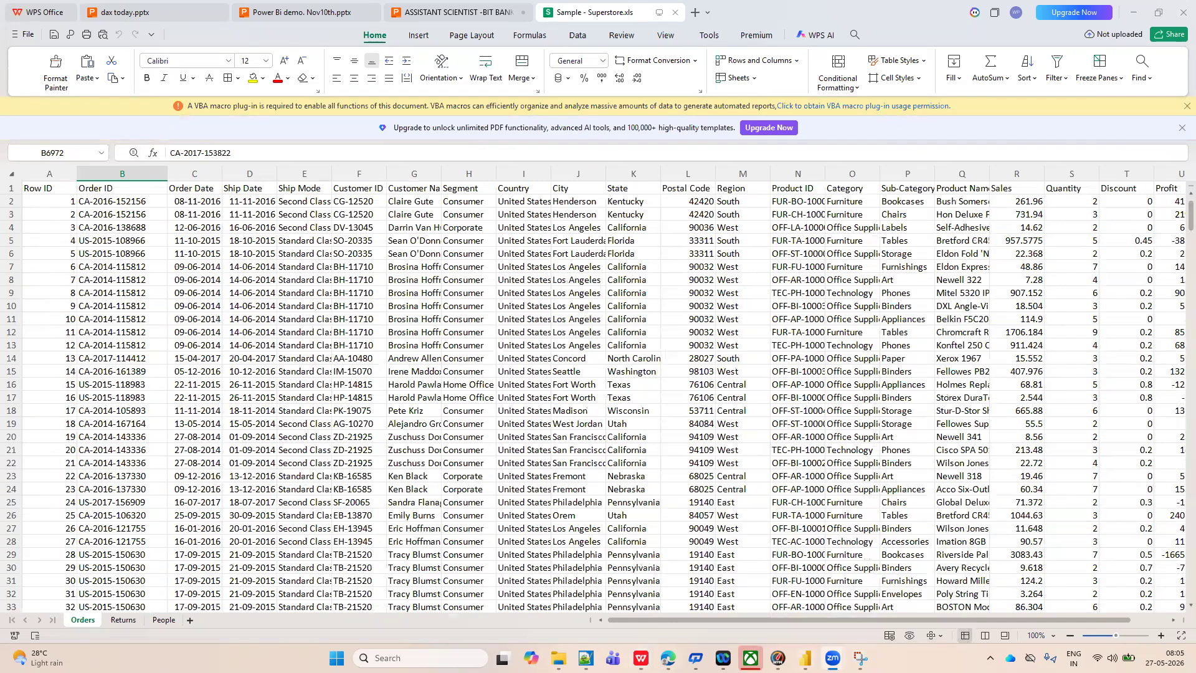
pyautogui.moveTo(805, 658)
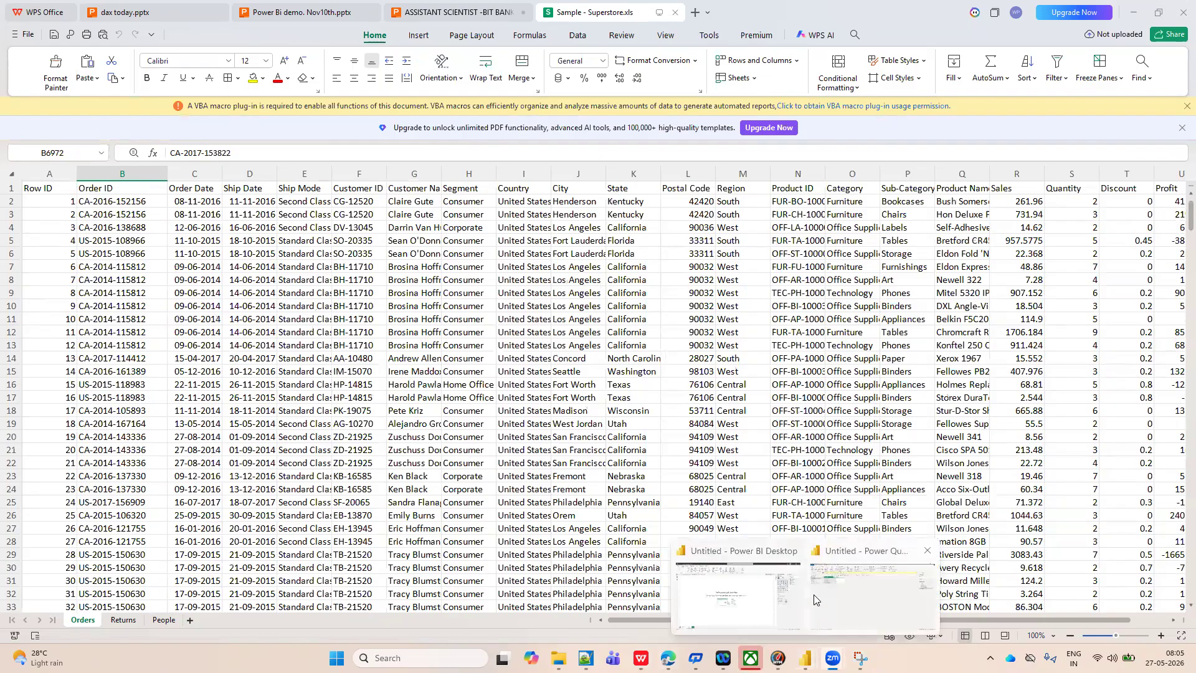
pyautogui.click(838, 600)
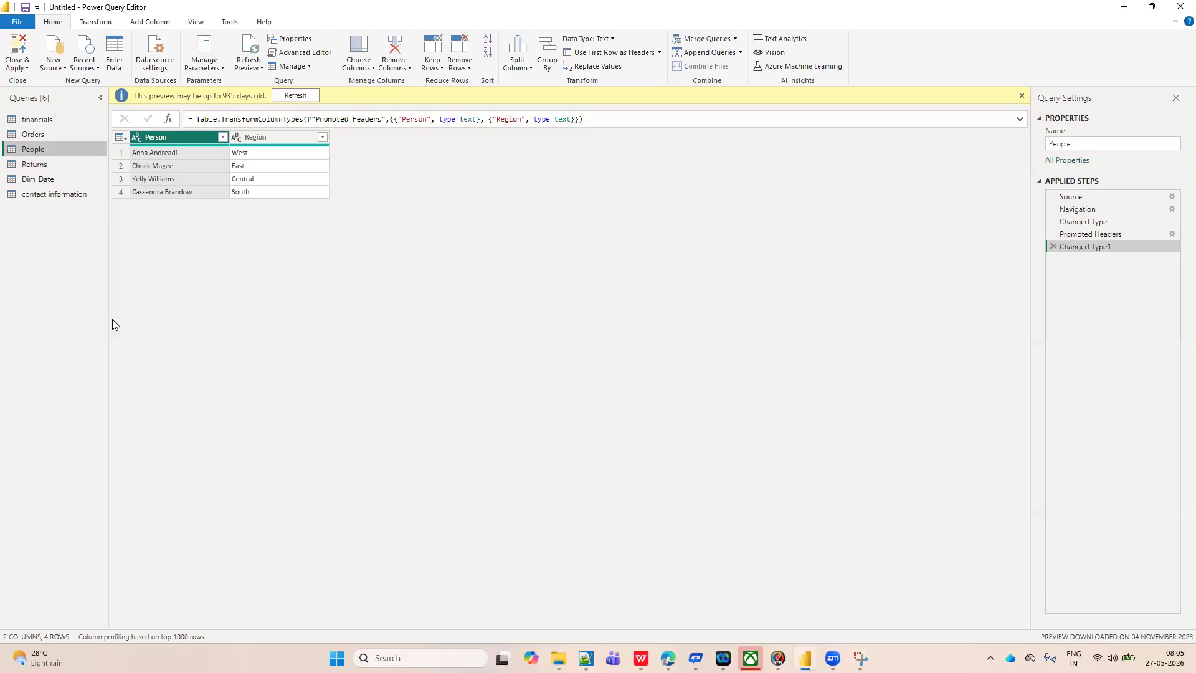
pyautogui.click(38, 136)
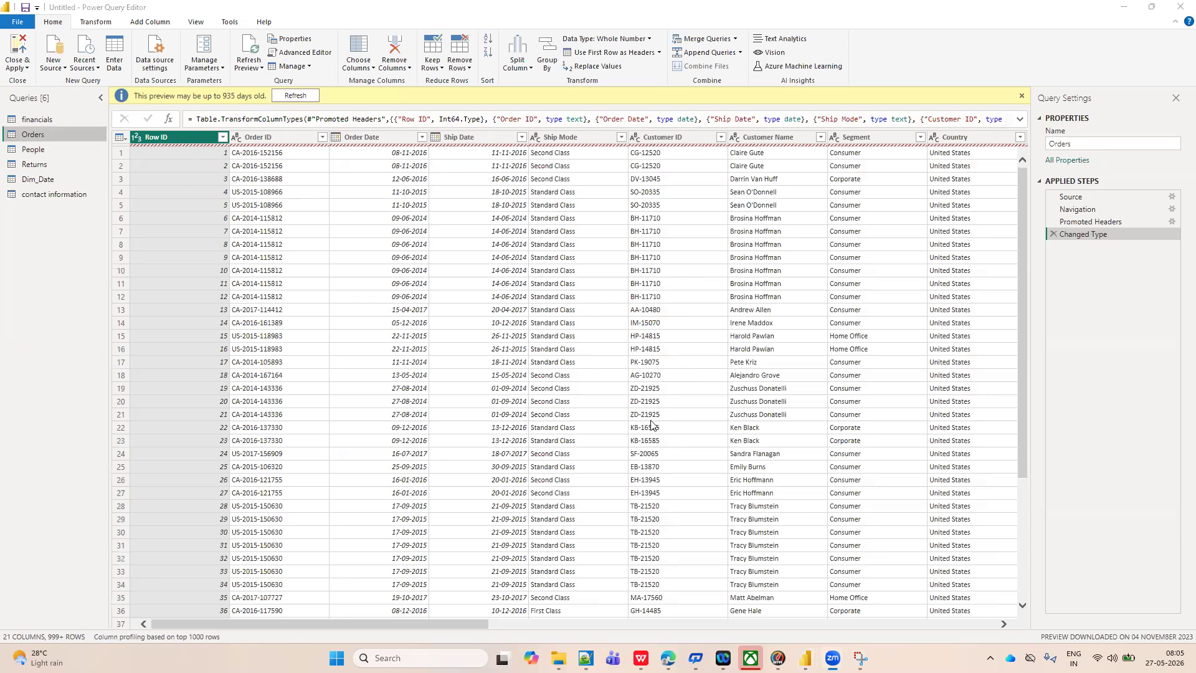
pyautogui.moveTo(804, 658)
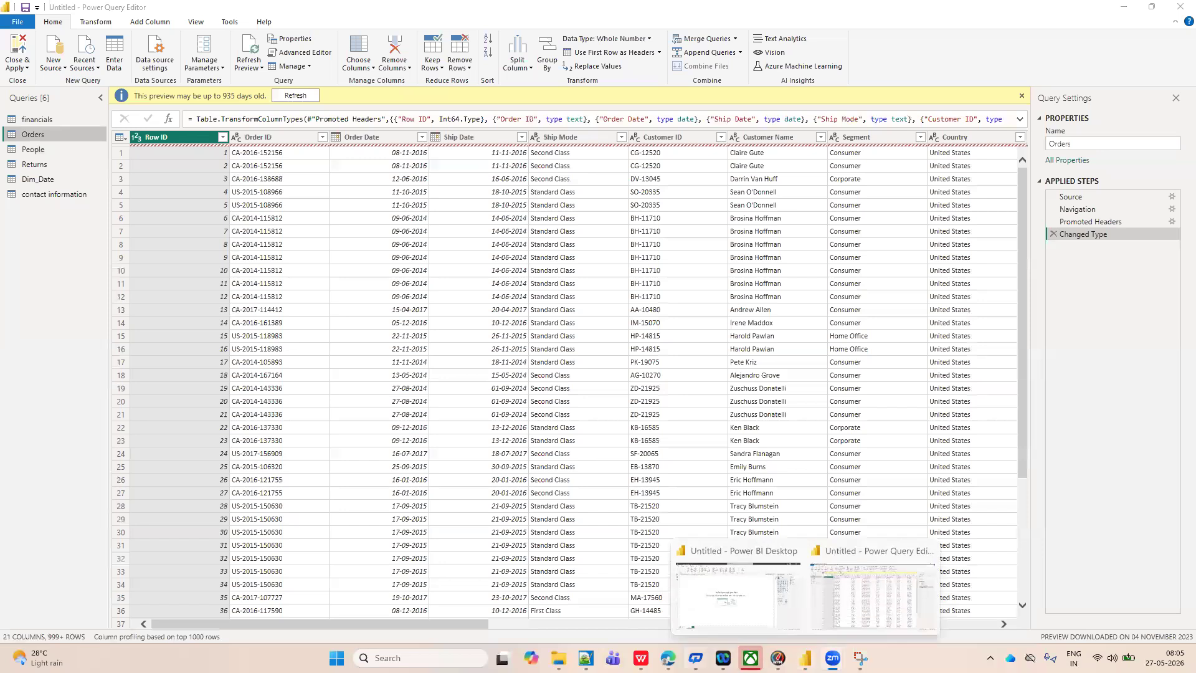
pyautogui.moveTo(667, 659)
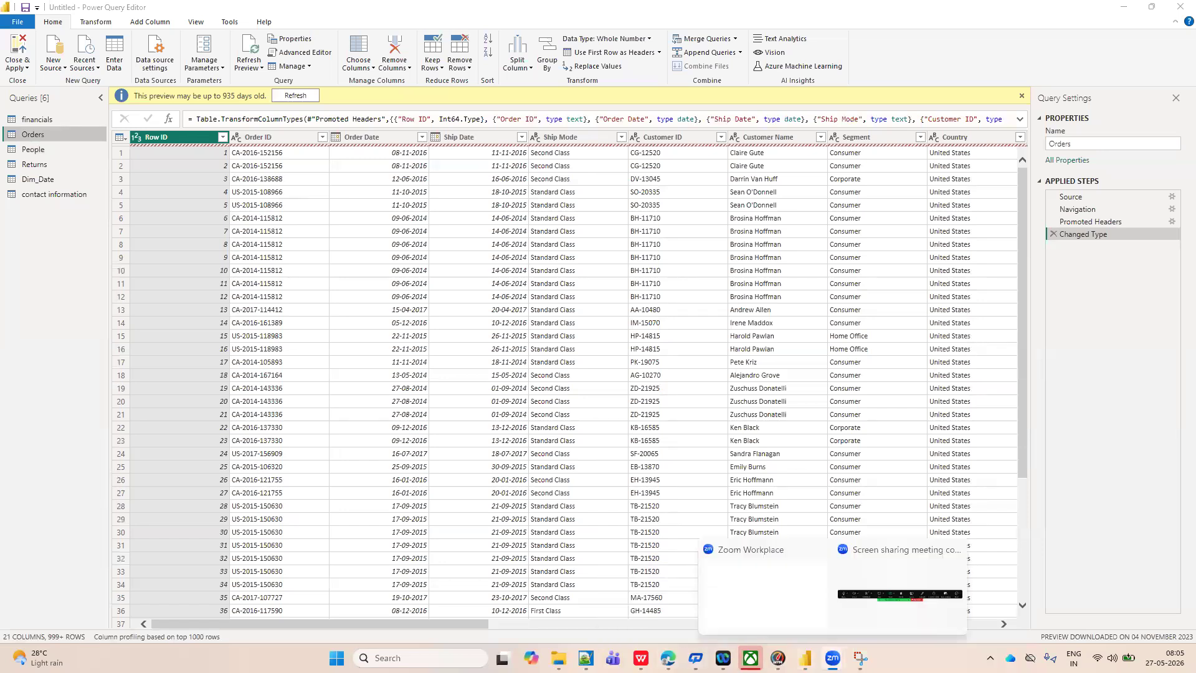
pyautogui.click(645, 619)
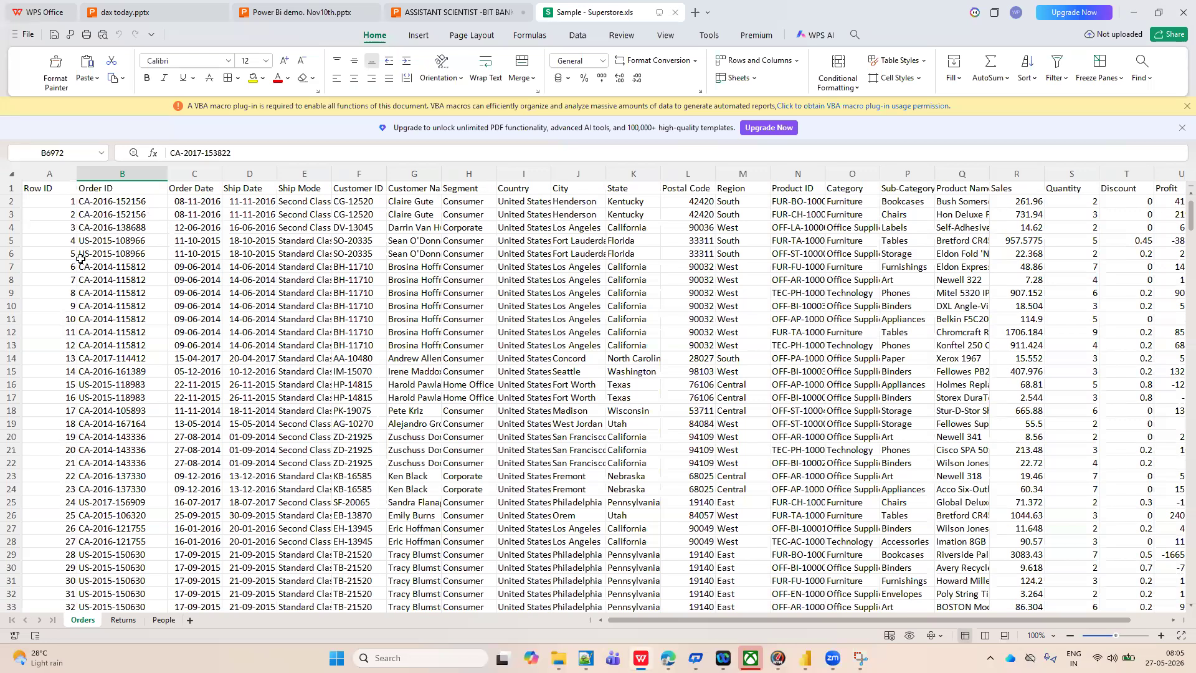
pyautogui.hotkey('alt', 'Tab')
pyautogui.moveTo(805, 659)
pyautogui.click(868, 602)
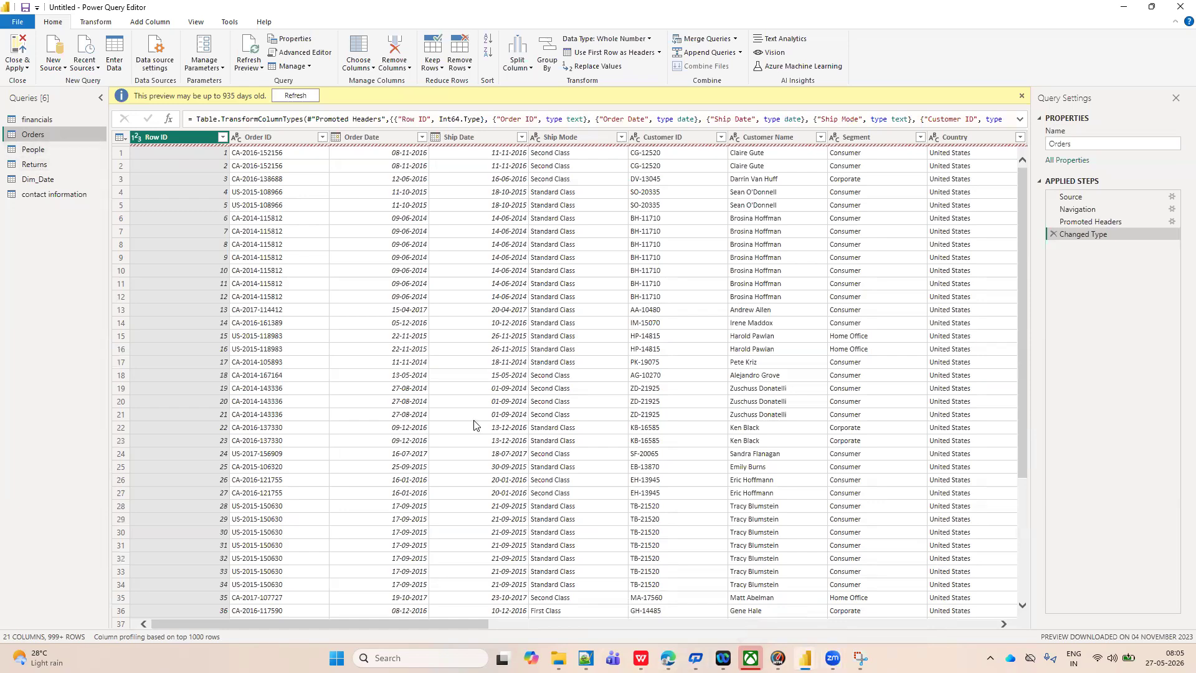
# Switch to the Superstore workbook and add a row to its People sheet with a person's name and the region North.
pyautogui.hotkey('alt', 'Tab')
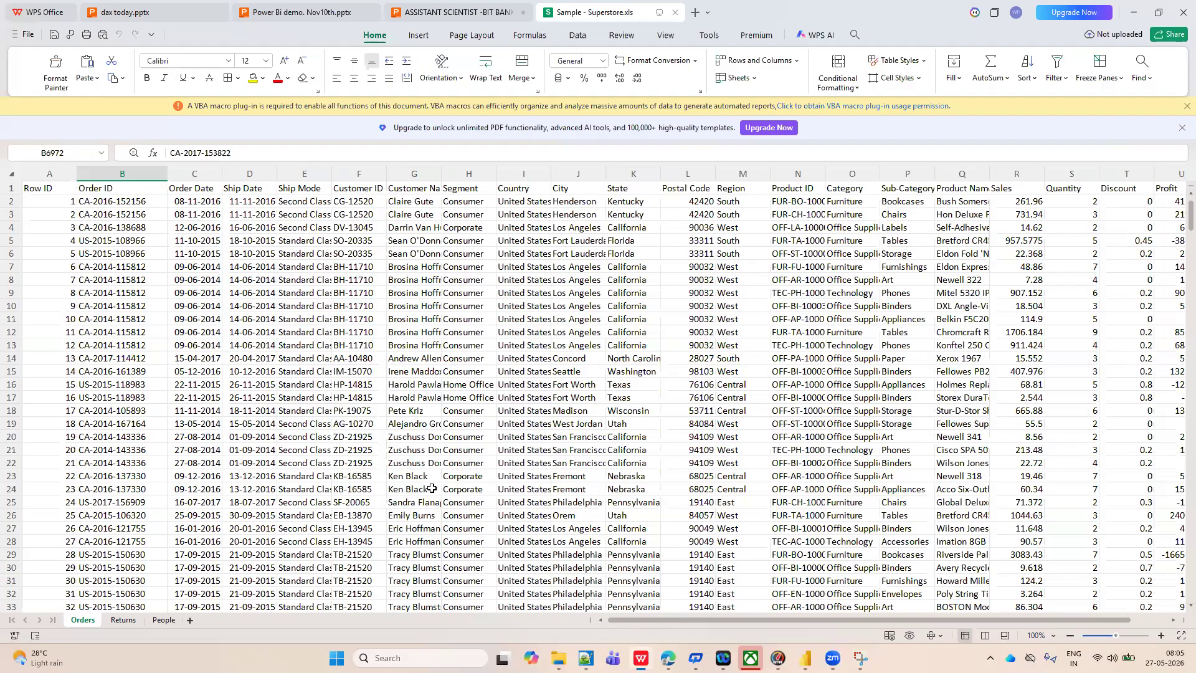
pyautogui.click(162, 620)
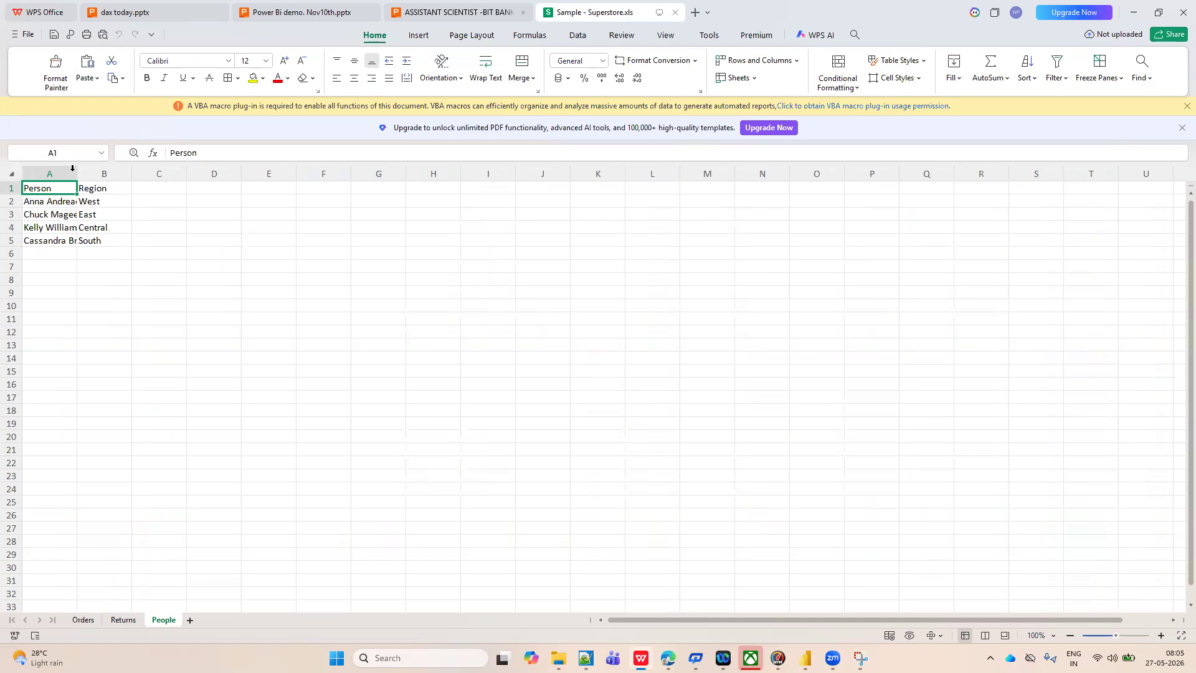
pyautogui.click(72, 170)
pyautogui.click(33, 251)
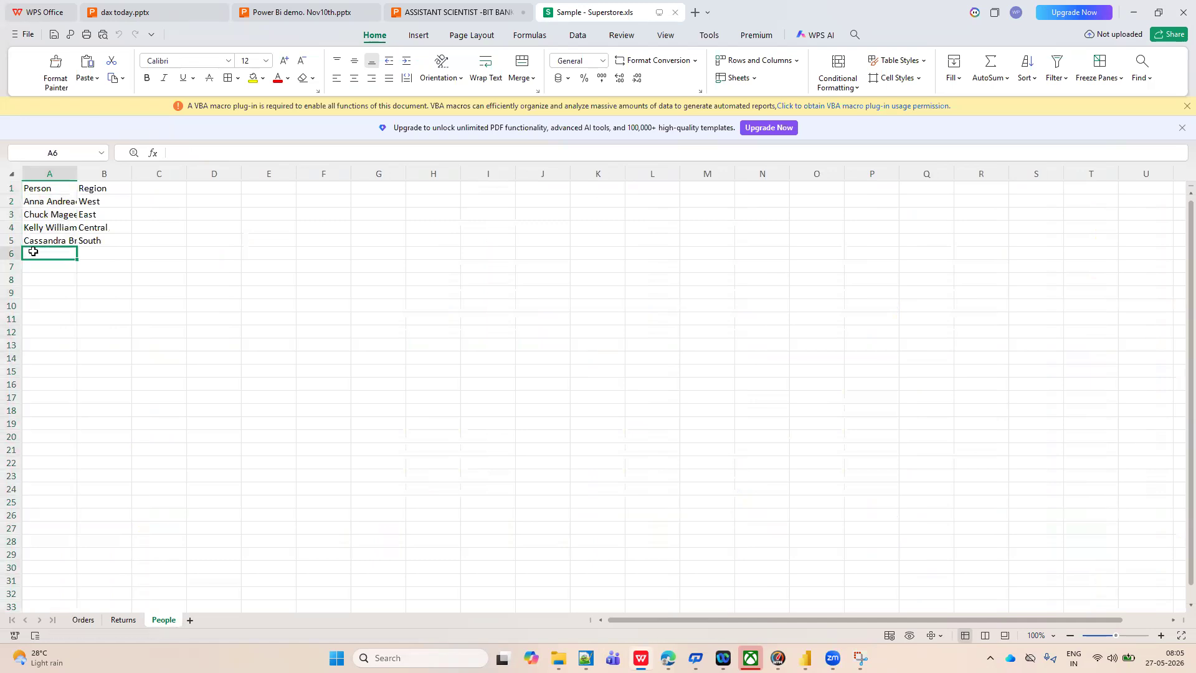
pyautogui.write('Jan')
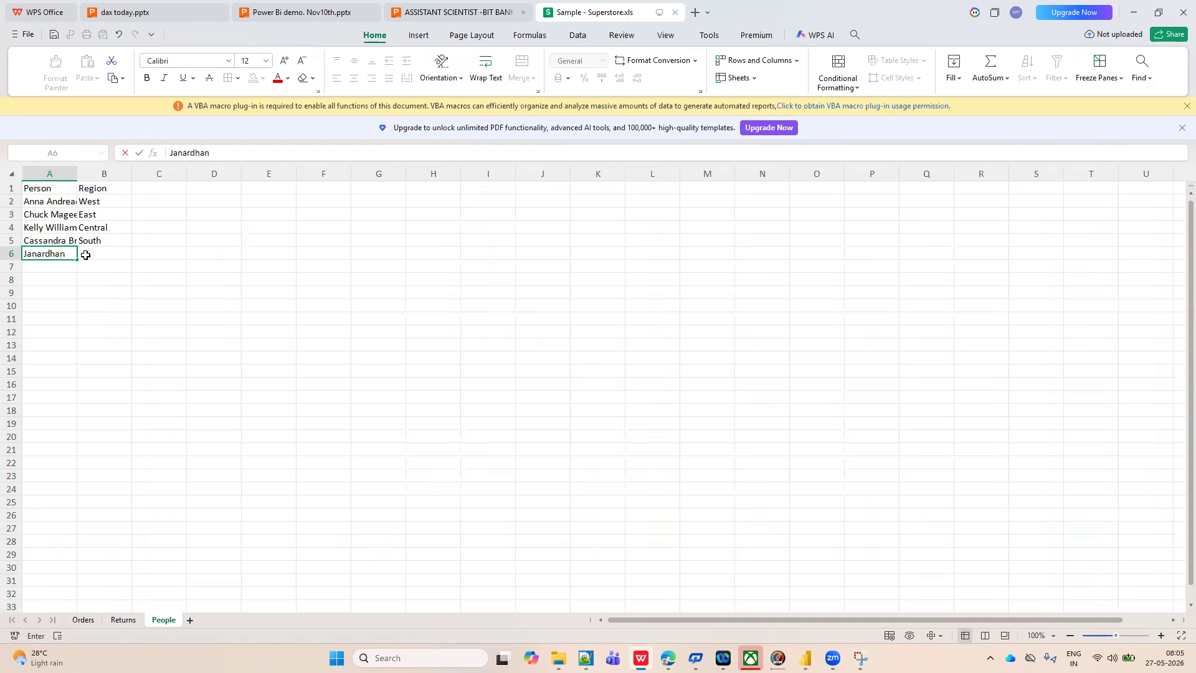
pyautogui.write('ardhan')
pyautogui.click(91, 254)
pyautogui.write('North')
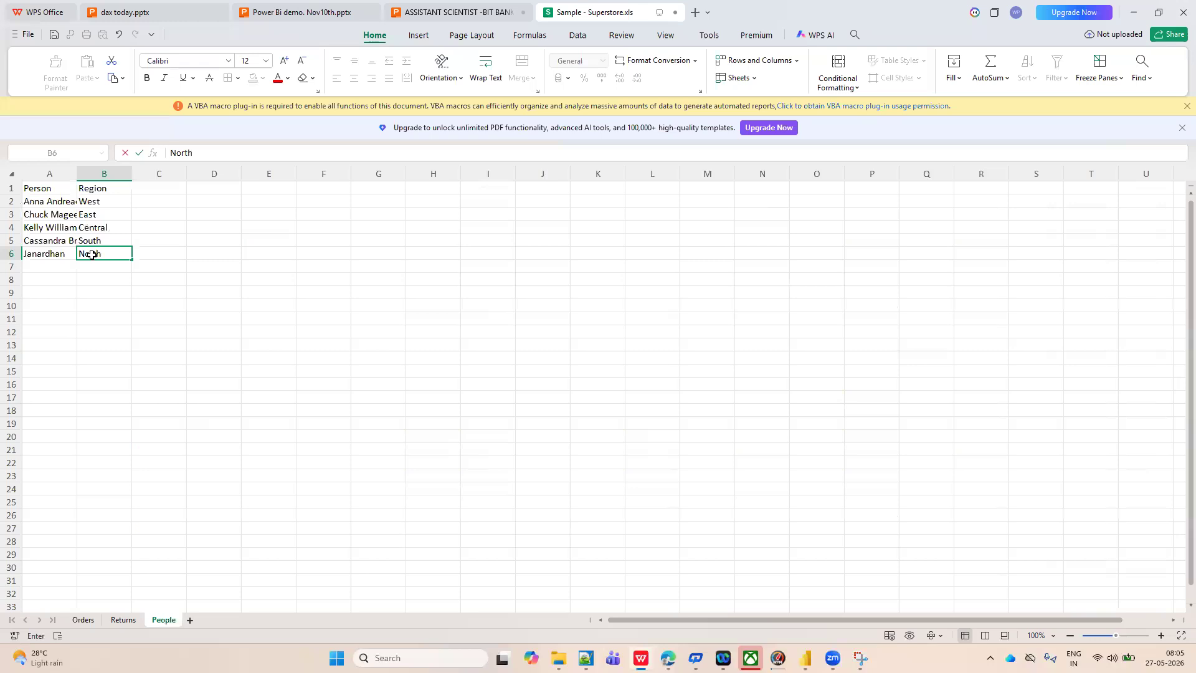
pyautogui.click(110, 302)
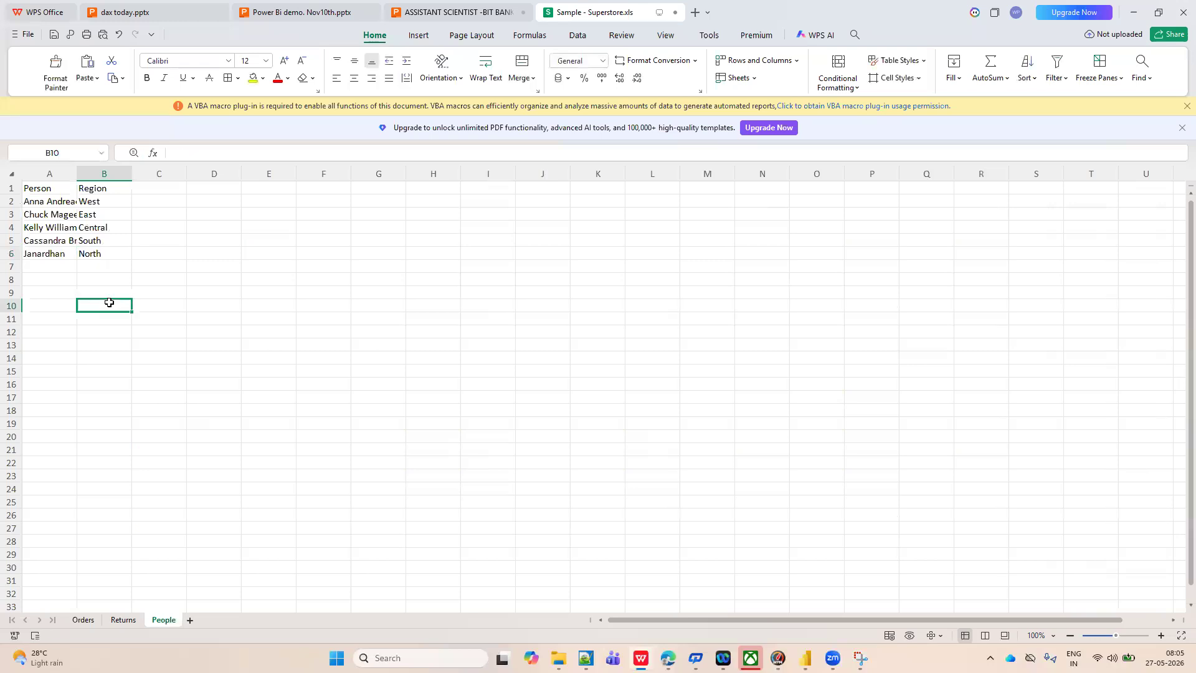
pyautogui.click(58, 270)
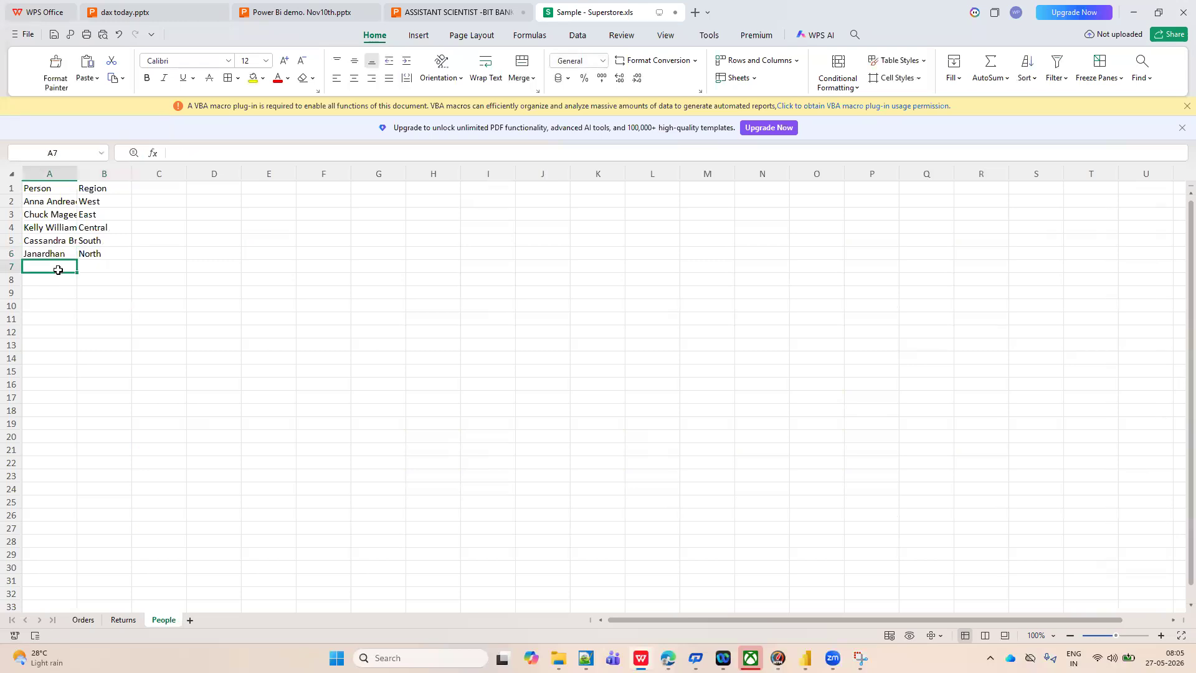
# Save the Superstore workbook, closing the cloud Save As dialog and dismissing the upgrade offer.
pyautogui.hotkey('ctrl', 's')
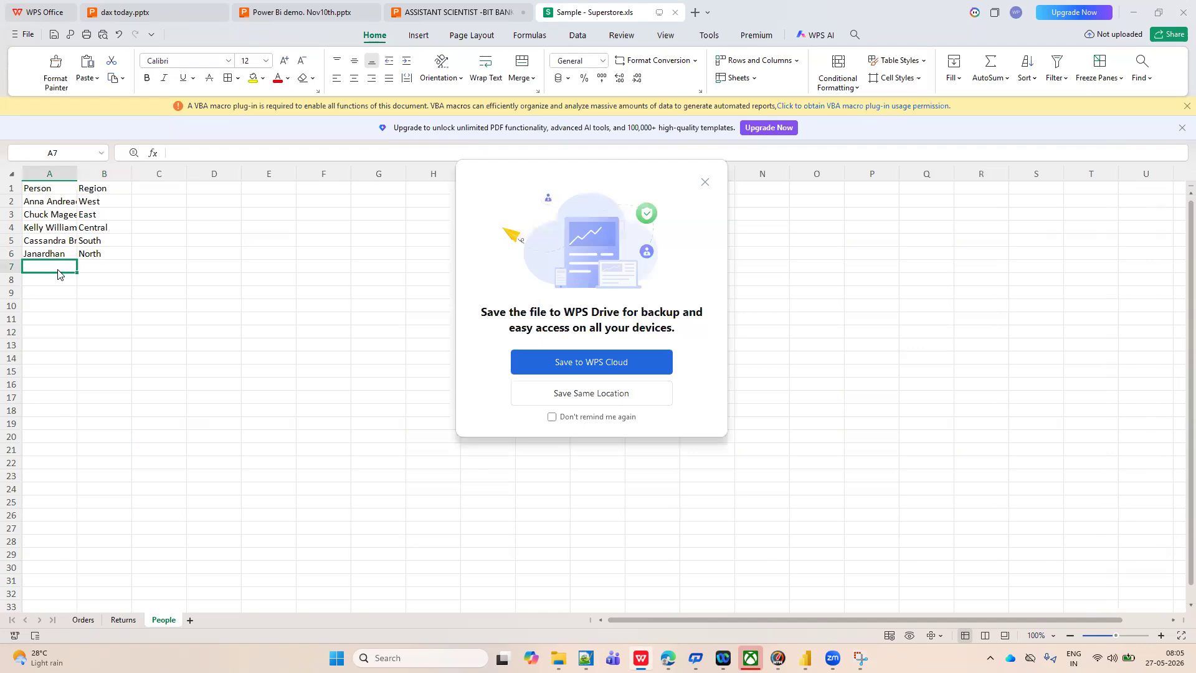
pyautogui.click(634, 364)
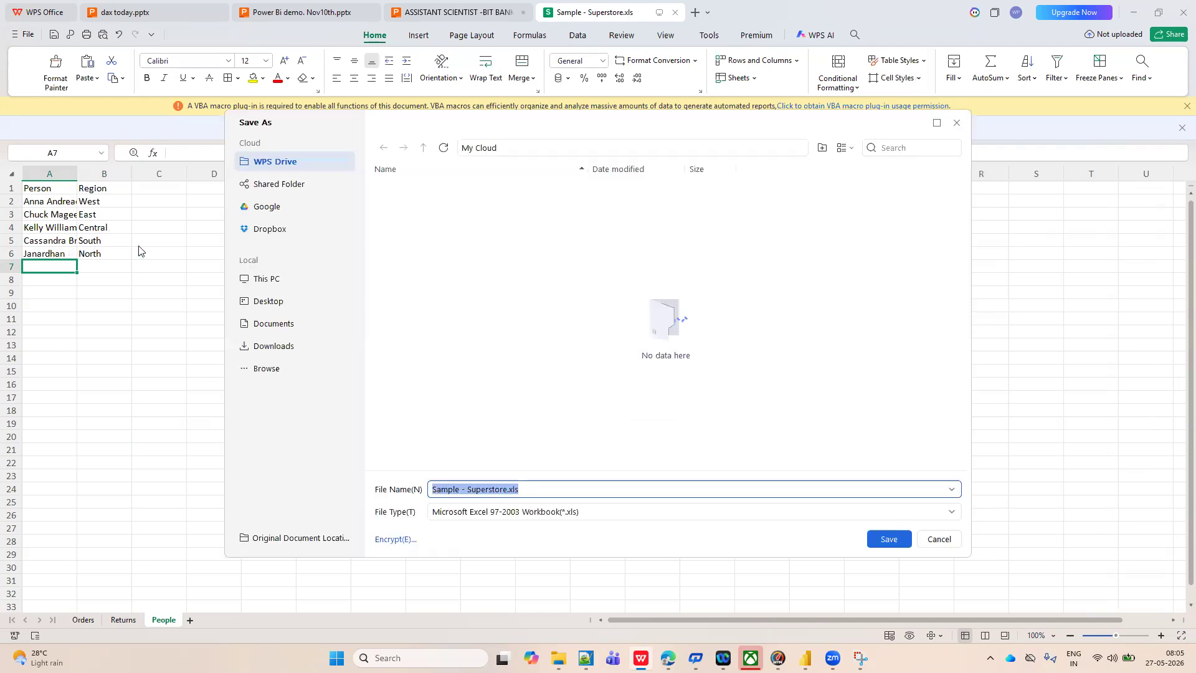
pyautogui.click(956, 128)
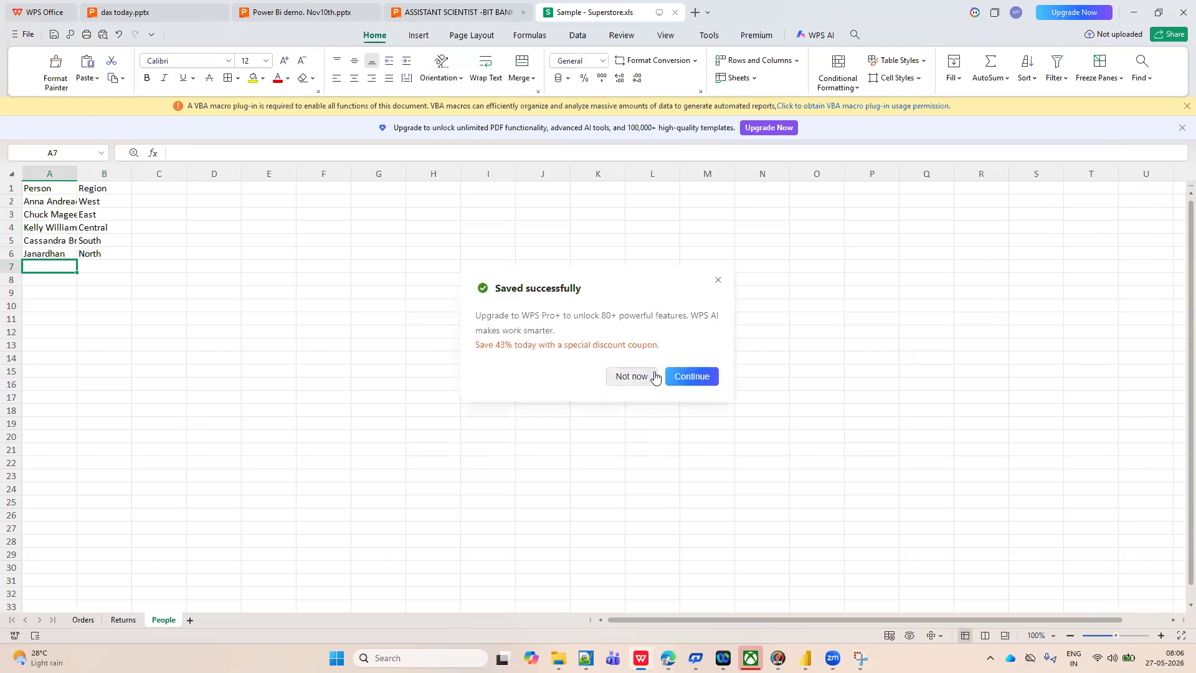
pyautogui.click(718, 280)
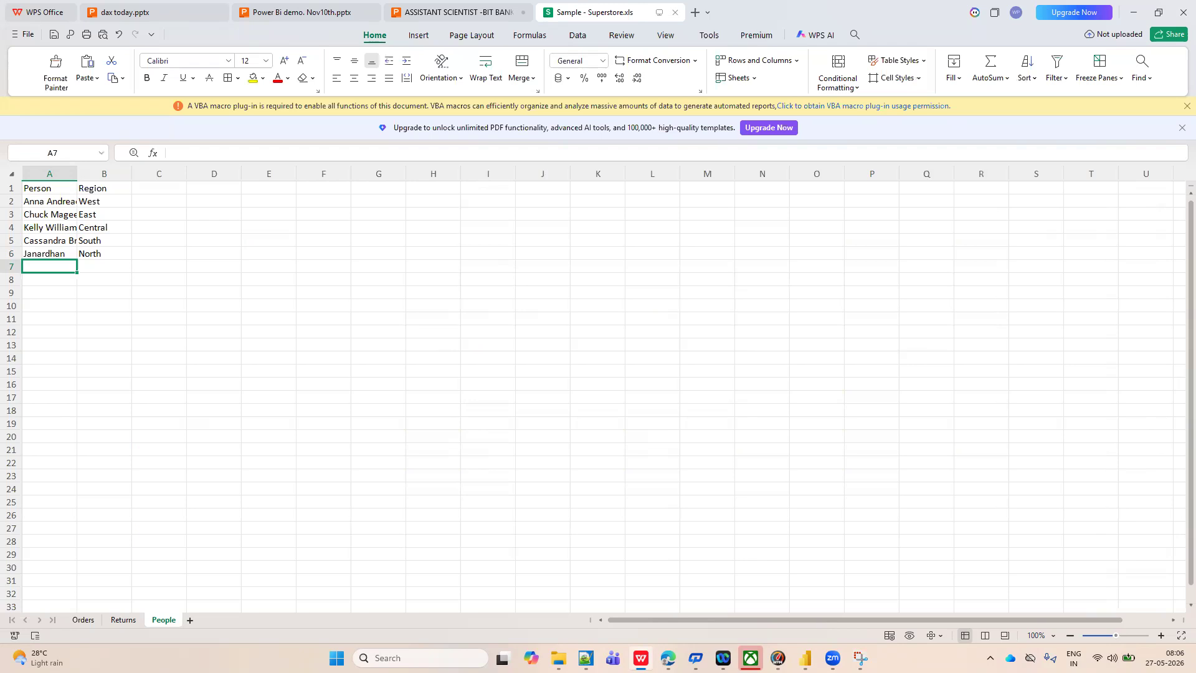
# Switch to Power Query Editor, select the People query and refresh the previews of all queries.
pyautogui.moveTo(805, 658)
pyautogui.click(875, 588)
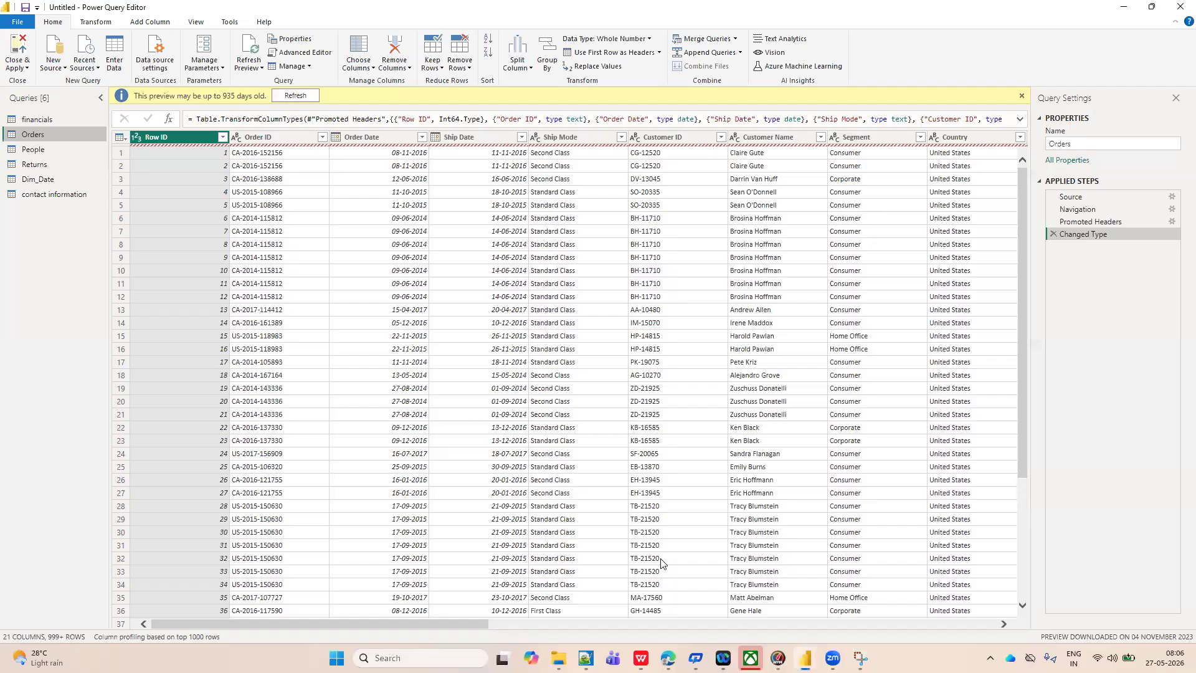
pyautogui.click(38, 150)
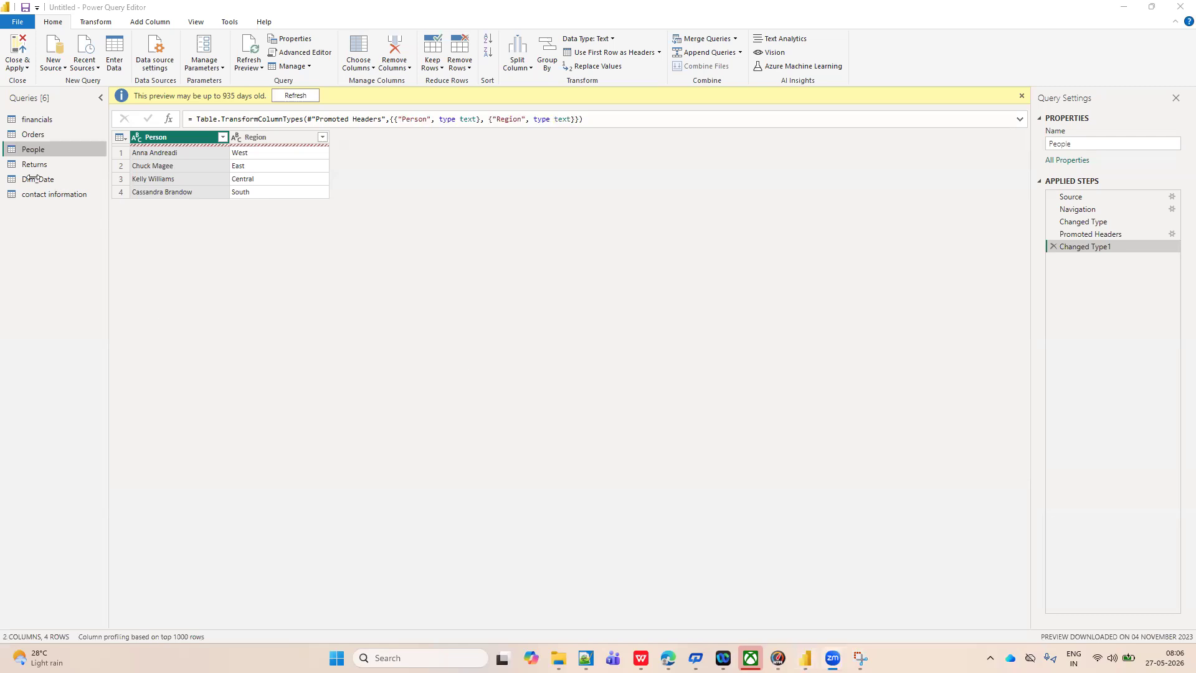
pyautogui.click(51, 150)
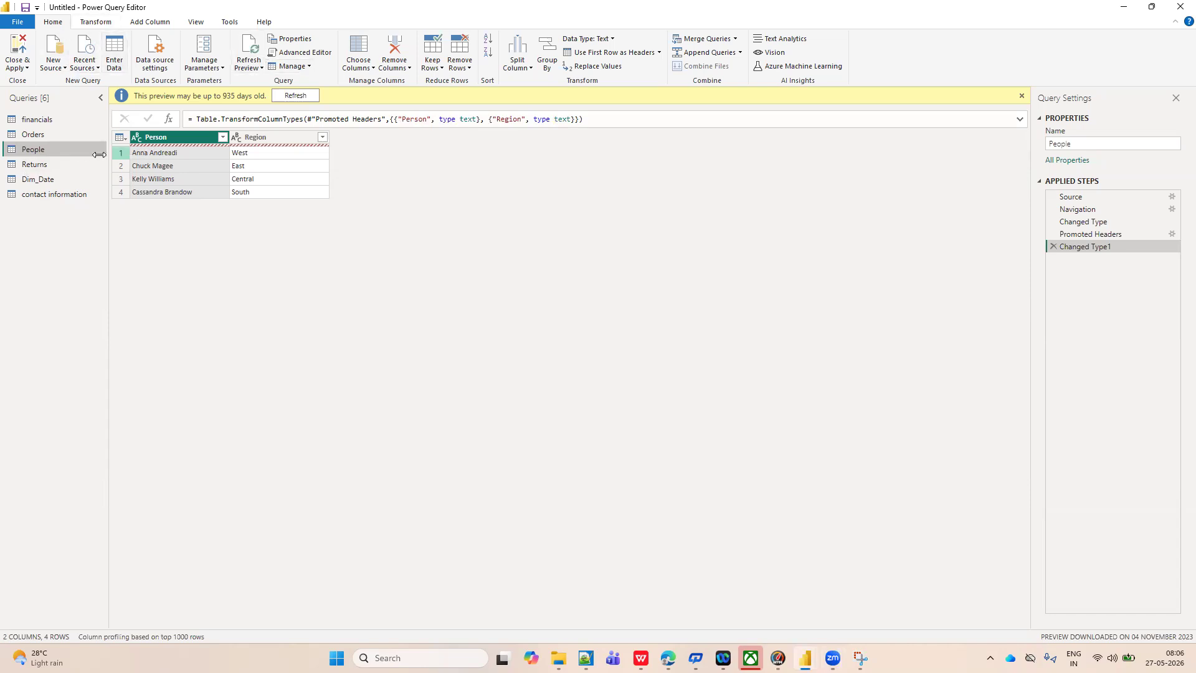
pyautogui.click(261, 69)
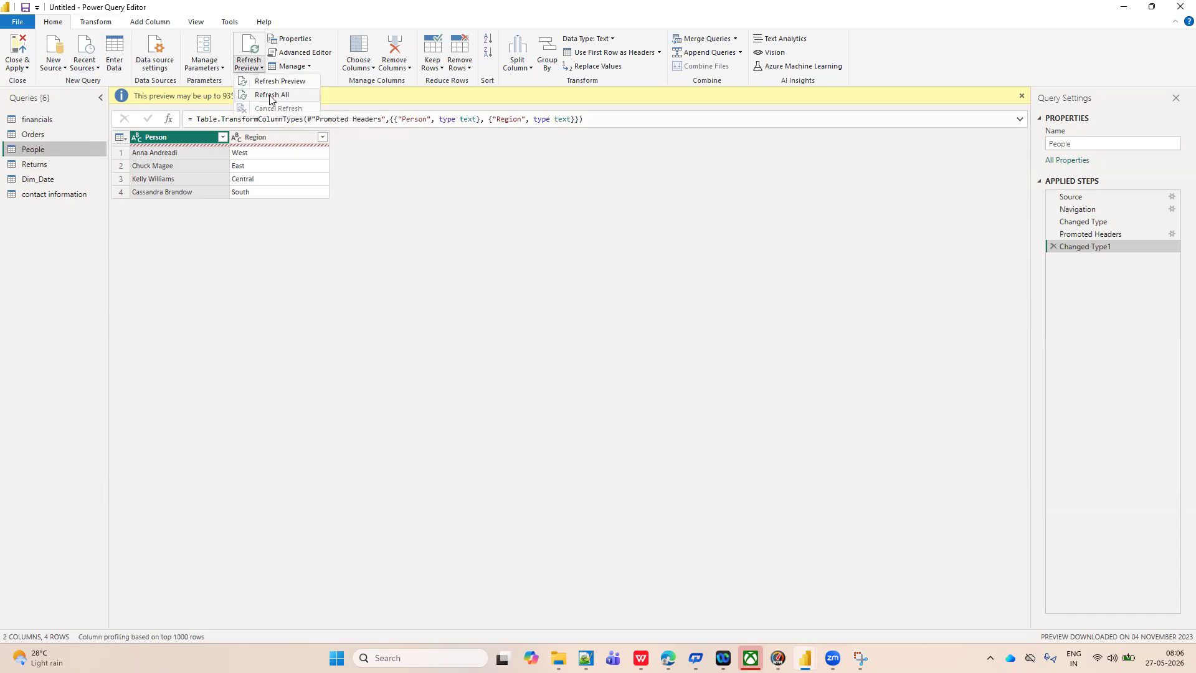
pyautogui.click(272, 96)
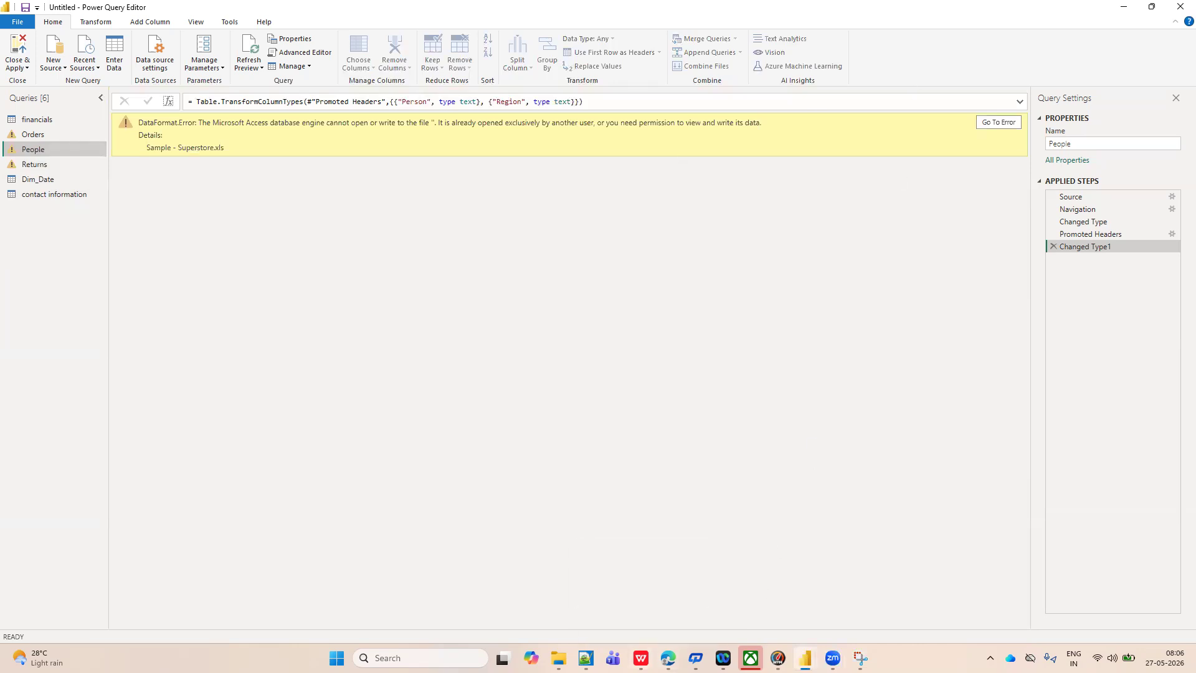
# Close the Superstore workbook in WPS Office and copy the Sample - Superstore file in the Downloads folder.
pyautogui.click(640, 658)
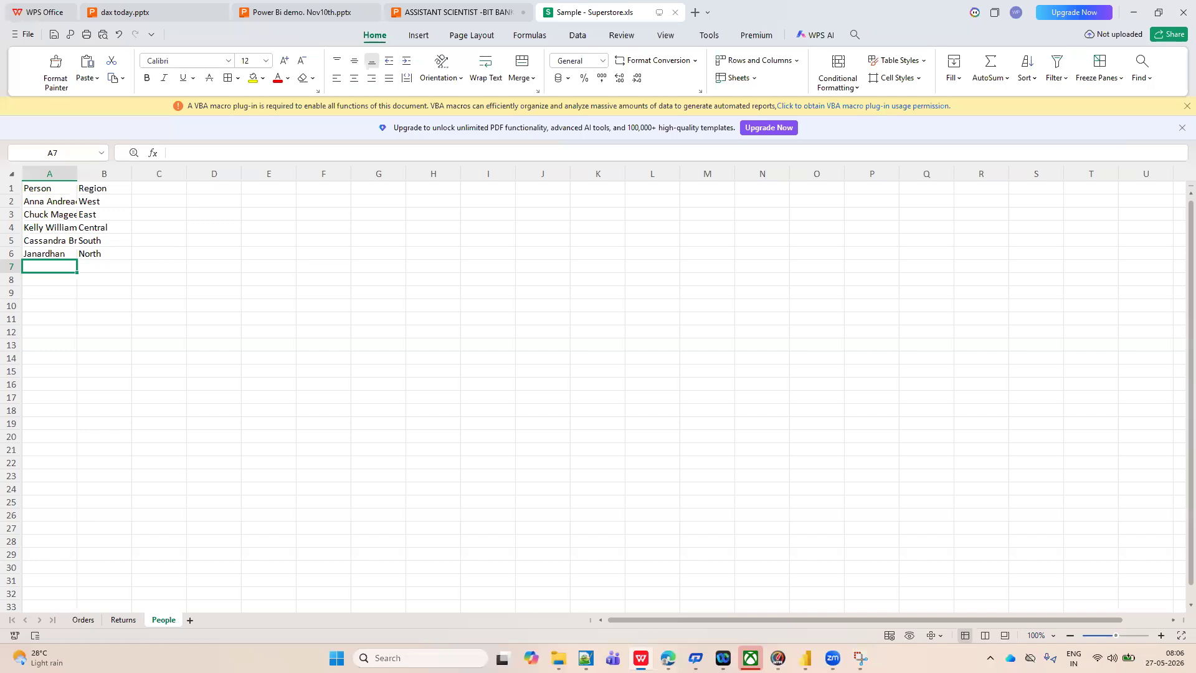
pyautogui.click(1177, 7)
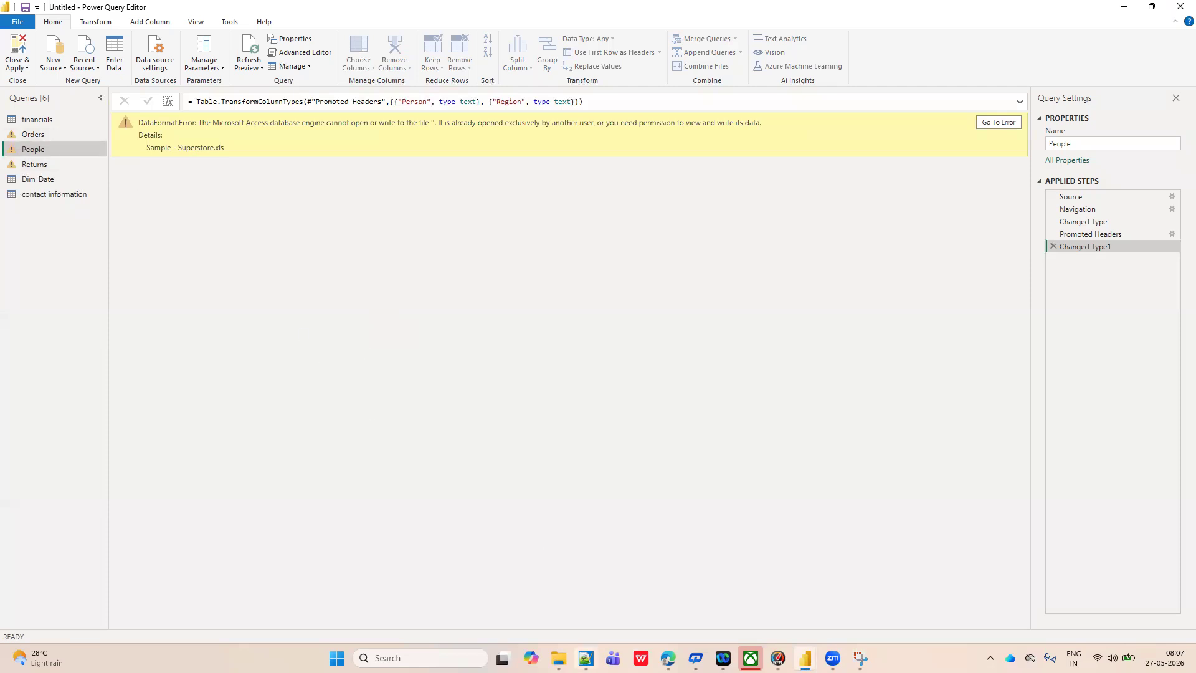
pyautogui.moveTo(558, 658)
pyautogui.click(558, 626)
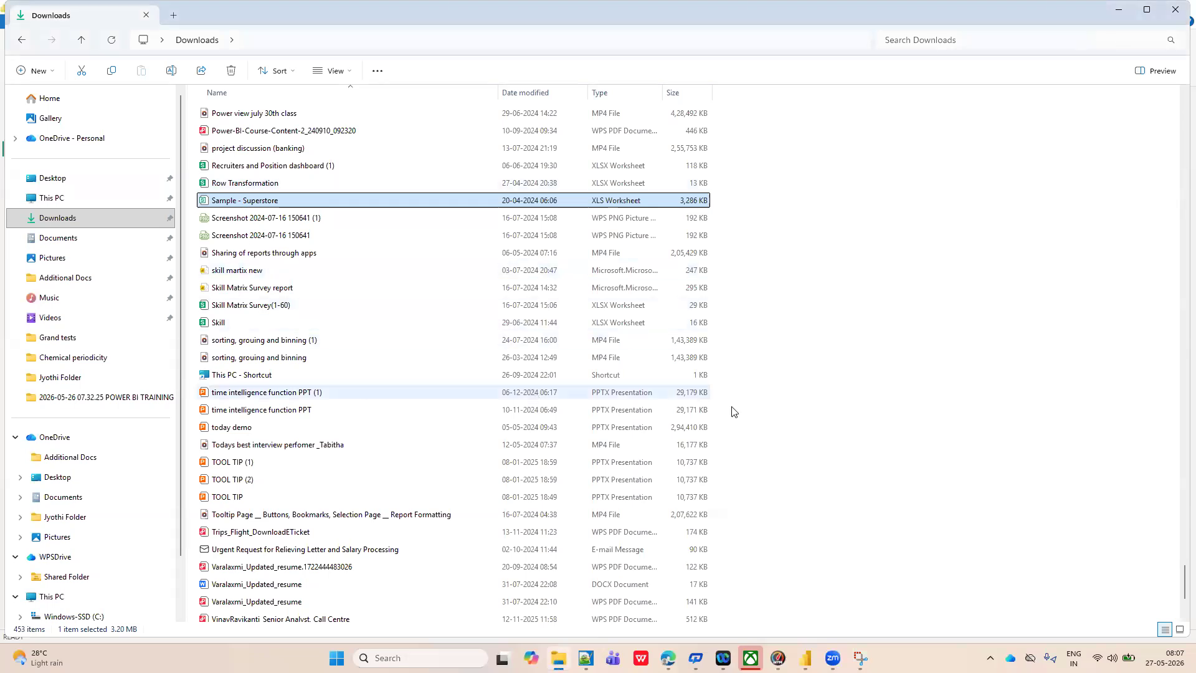
pyautogui.rightClick(283, 205)
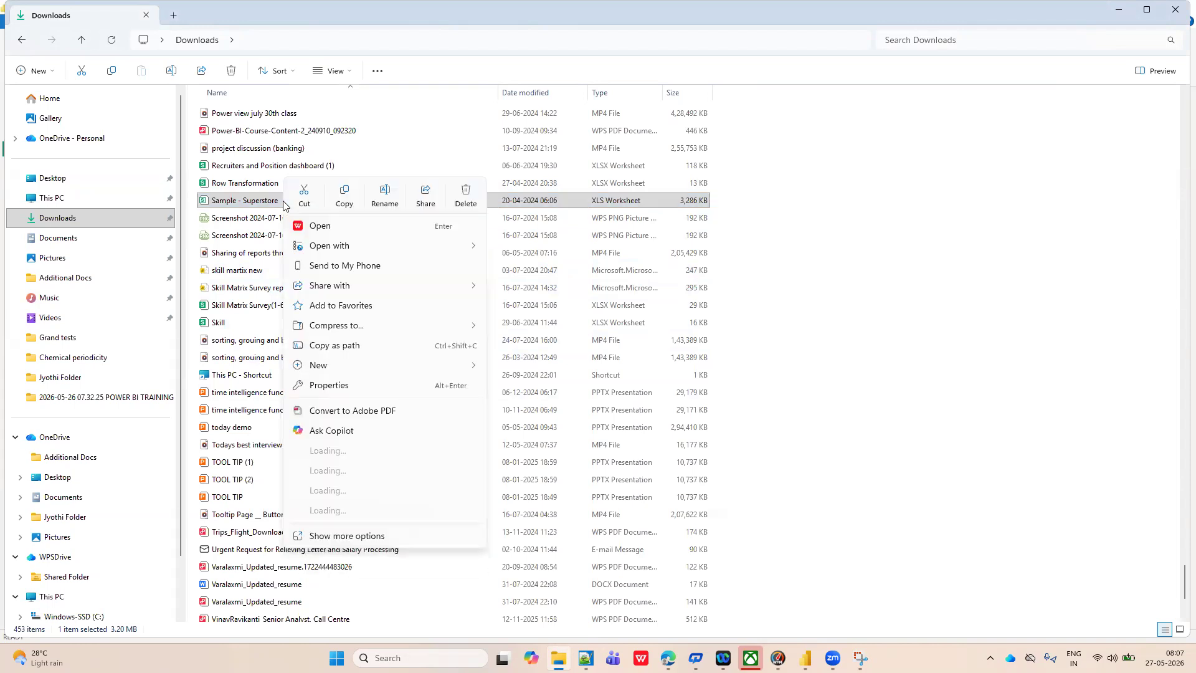
pyautogui.click(346, 195)
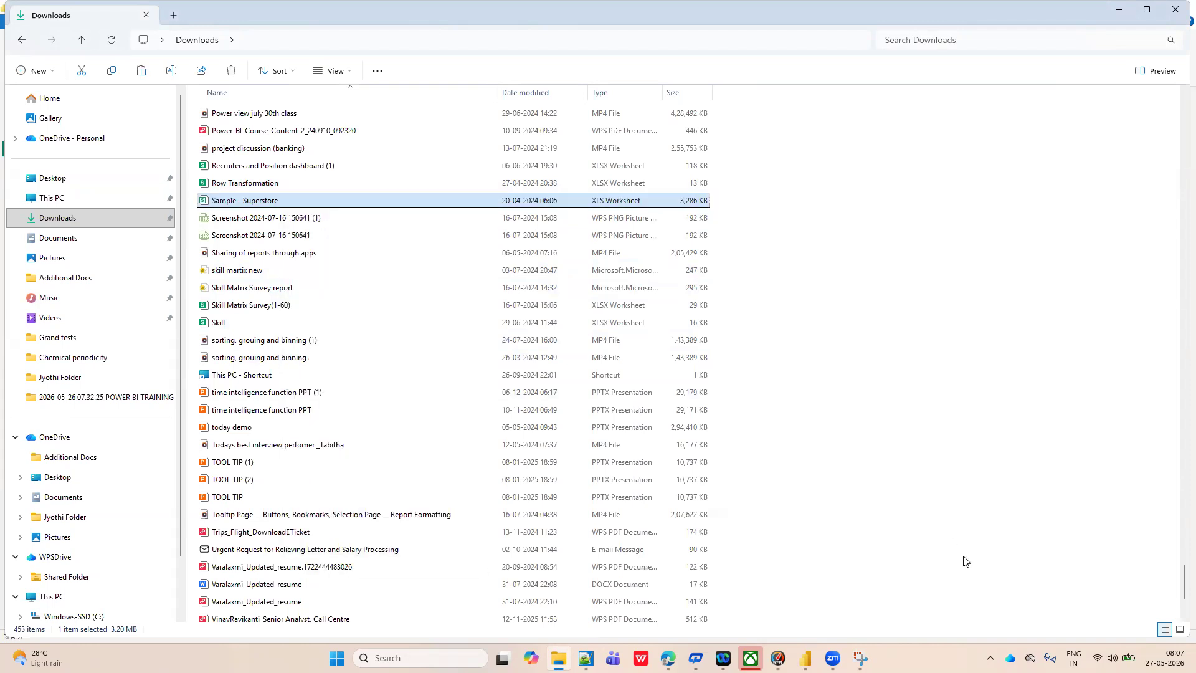
# Paste the Sample - Superstore file onto the desktop, move its icon to a free area and dismiss the new-file notification.
pyautogui.press('super+d')
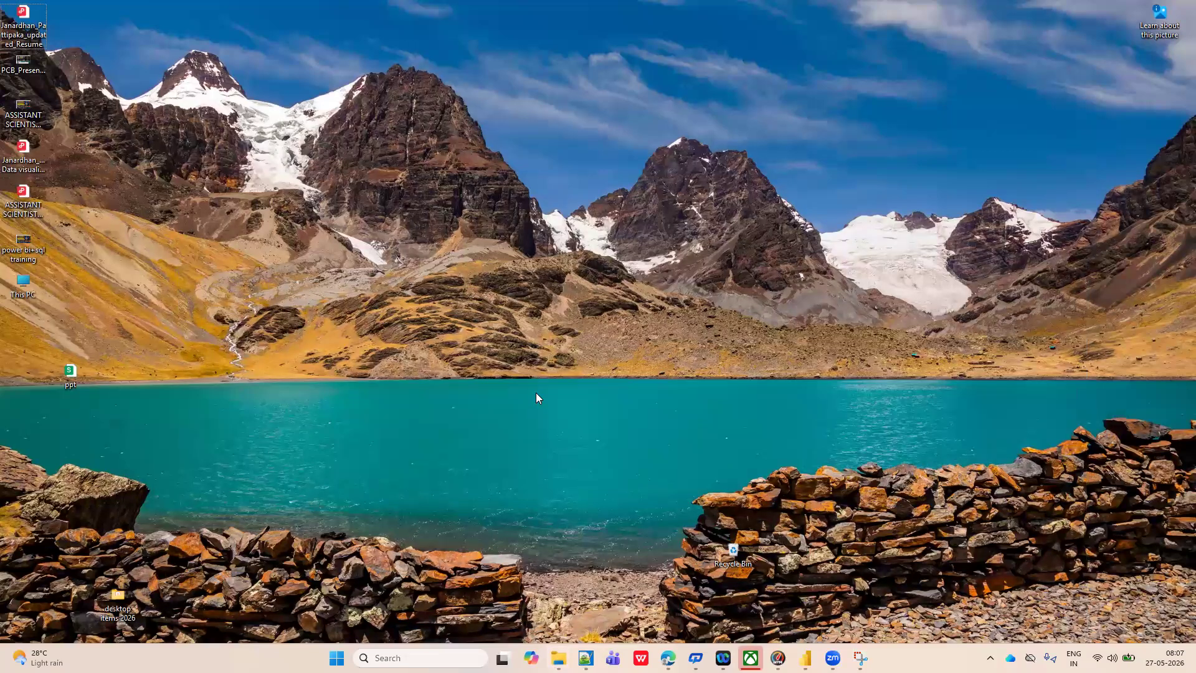
pyautogui.hotkey('ctrl', 'v')
pyautogui.moveTo(20, 326); pyautogui.dragTo(304, 326)
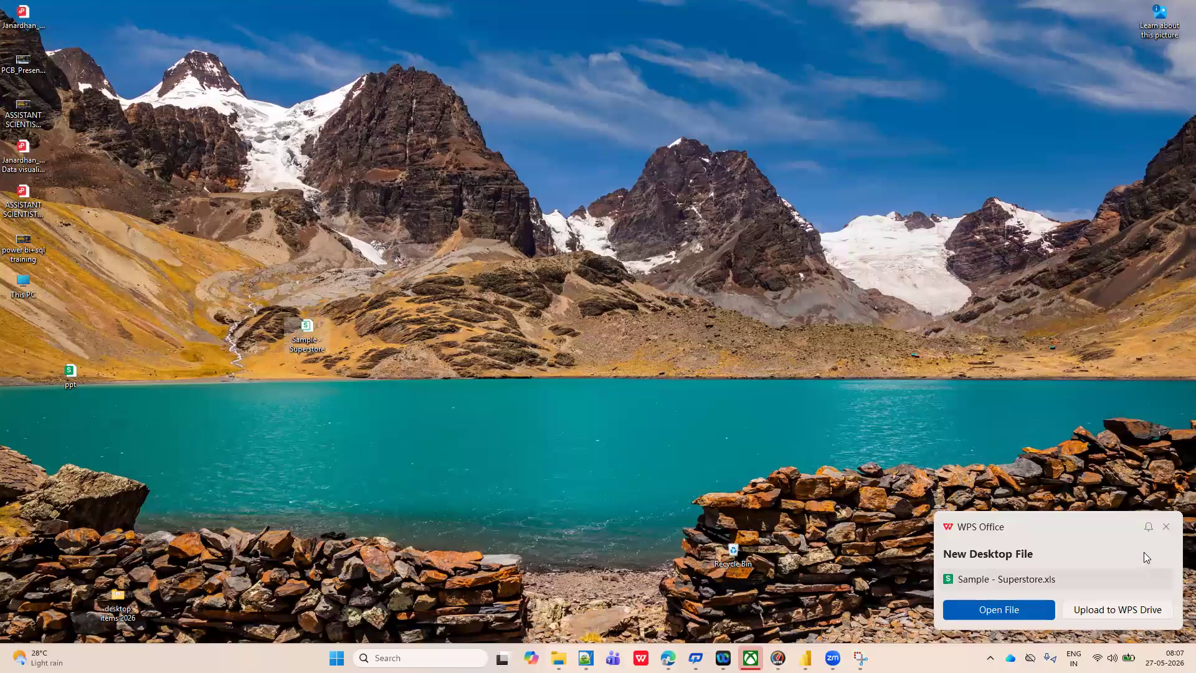
pyautogui.click(1166, 527)
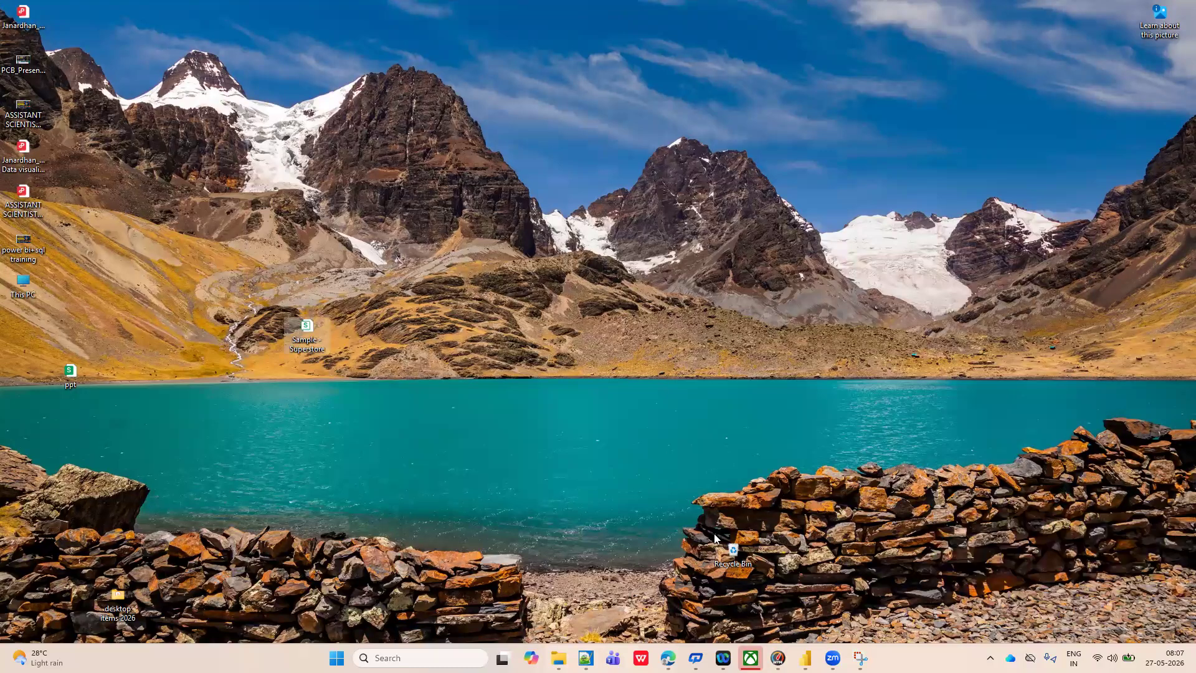
pyautogui.click(684, 428)
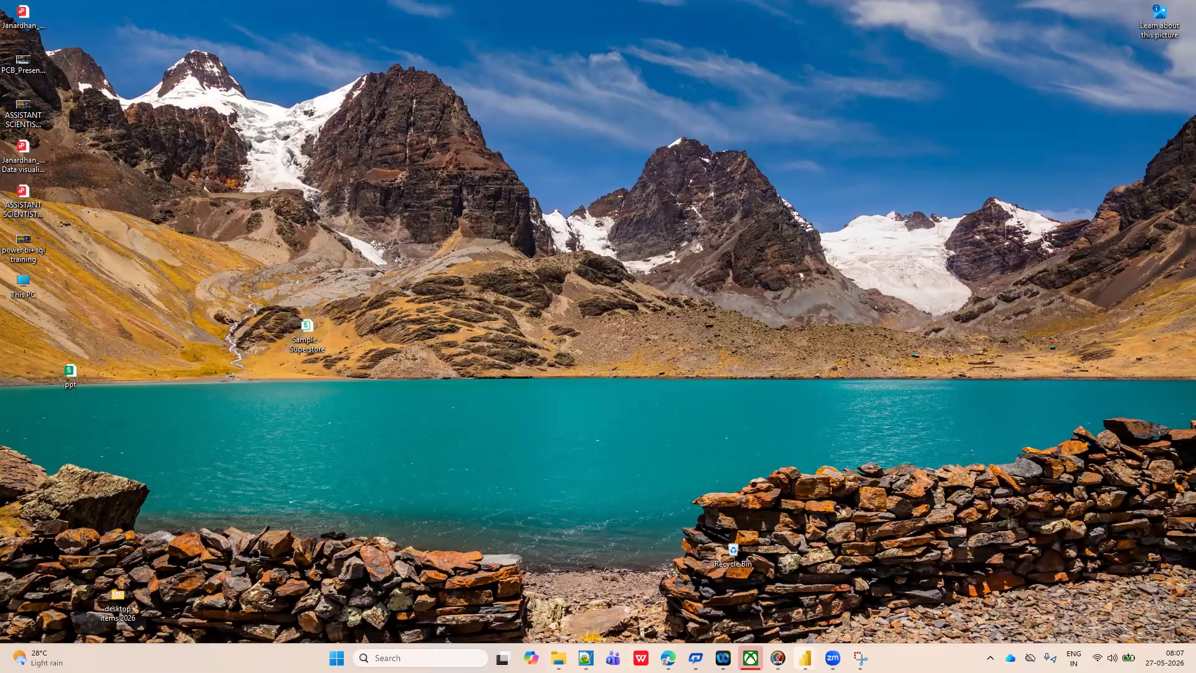
# Switch back to Power Query Editor and delete the Orders query.
pyautogui.moveTo(805, 657)
pyautogui.click(832, 597)
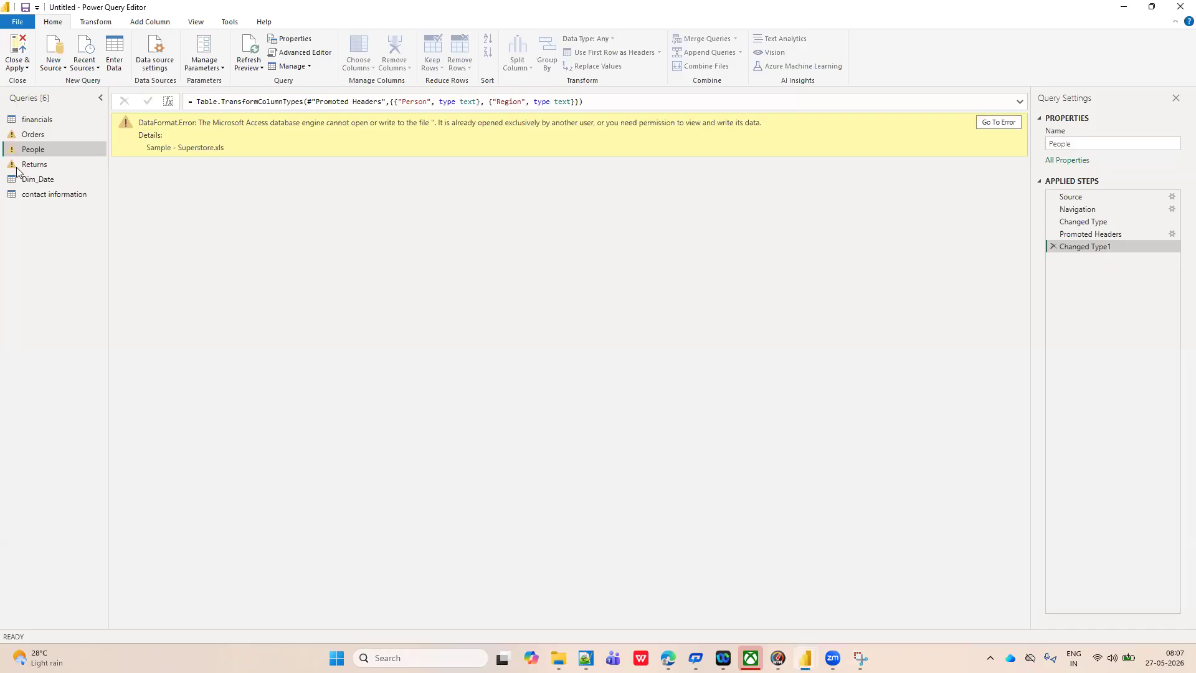
pyautogui.click(47, 134)
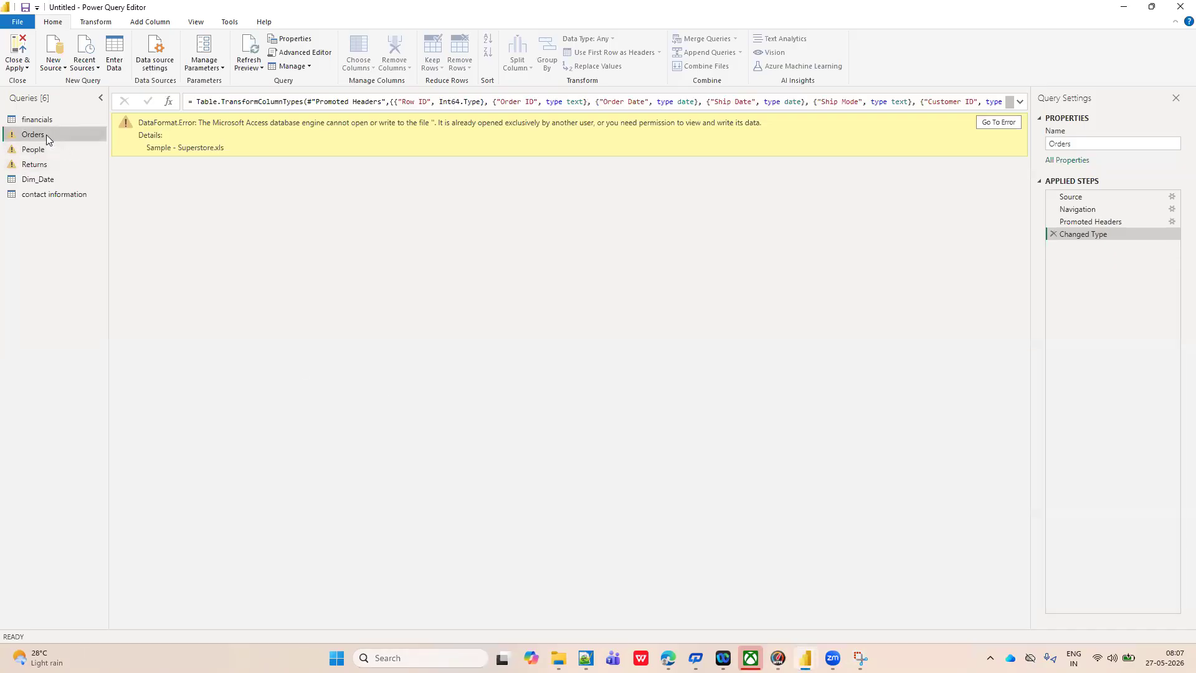
pyautogui.rightClick(46, 135)
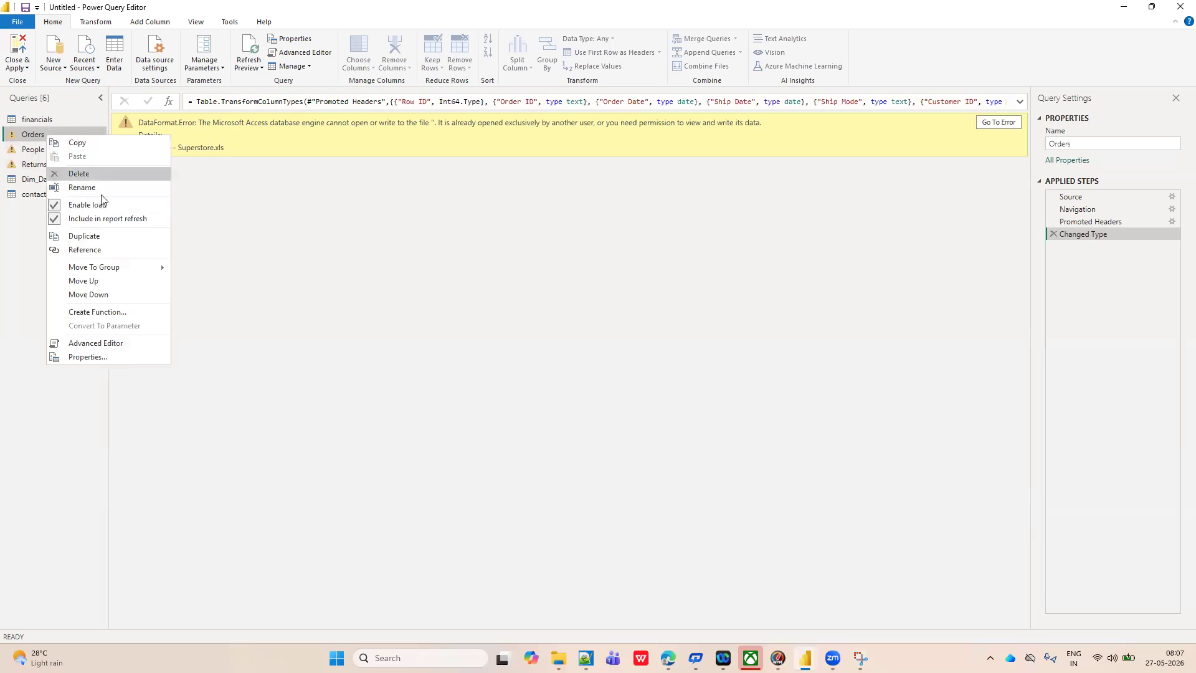
pyautogui.click(79, 174)
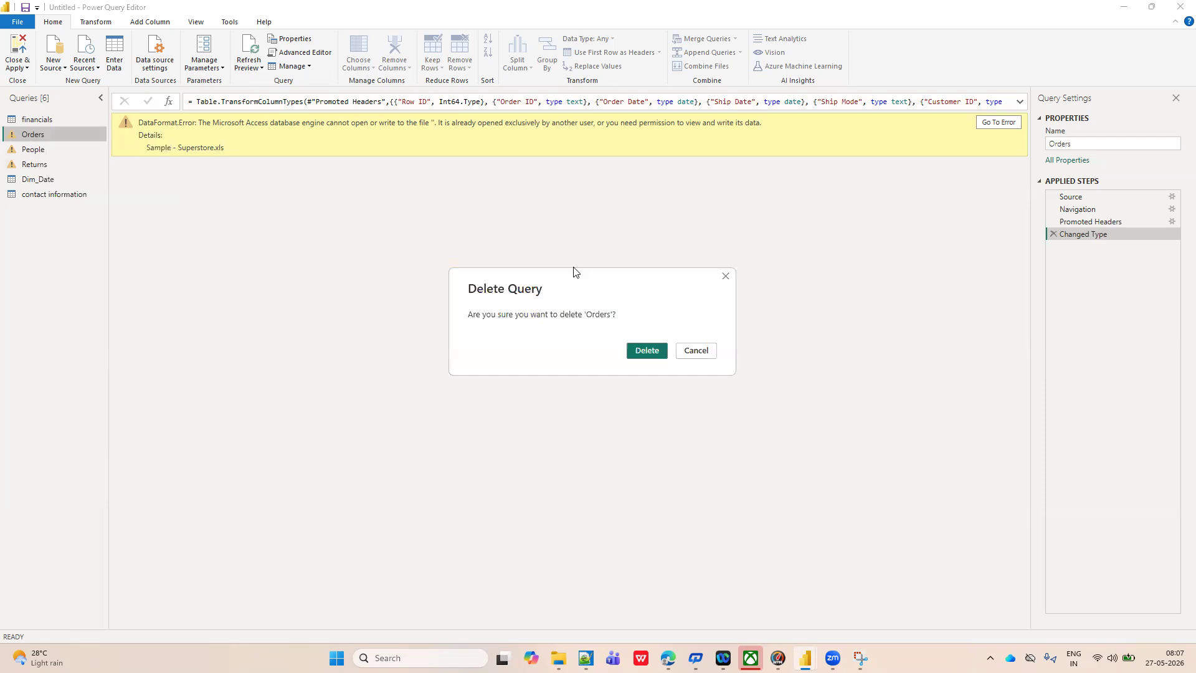
pyautogui.click(645, 350)
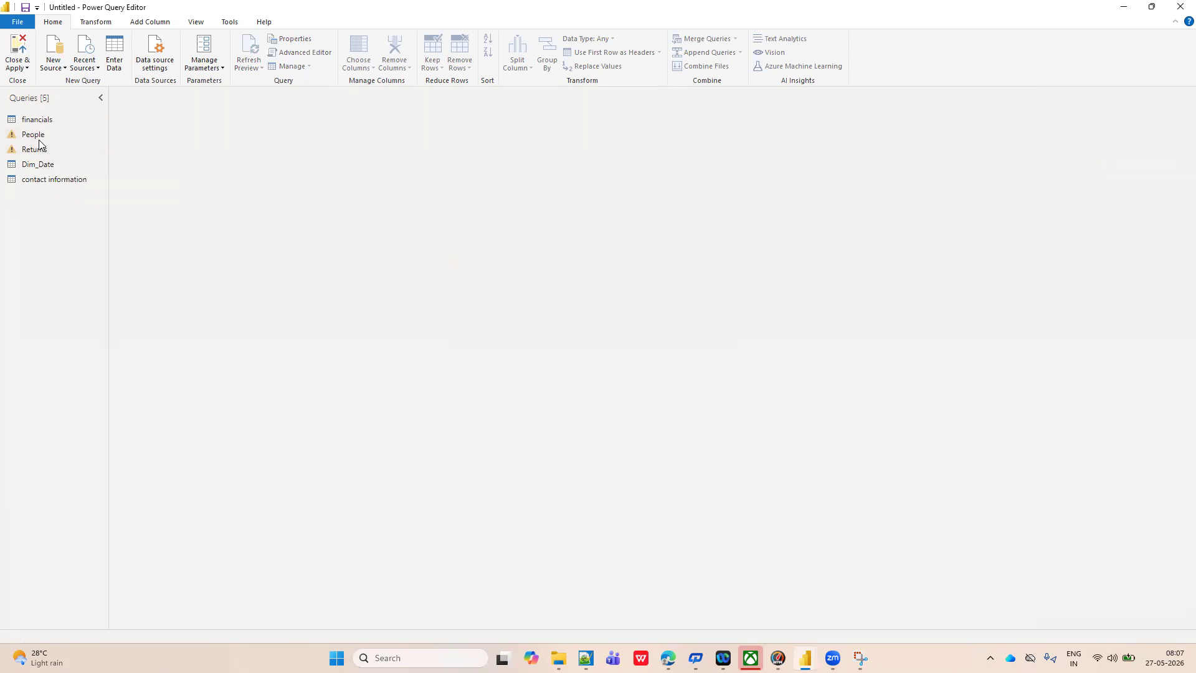
# Delete the People and Returns queries.
pyautogui.click(34, 134)
pyautogui.rightClick(36, 135)
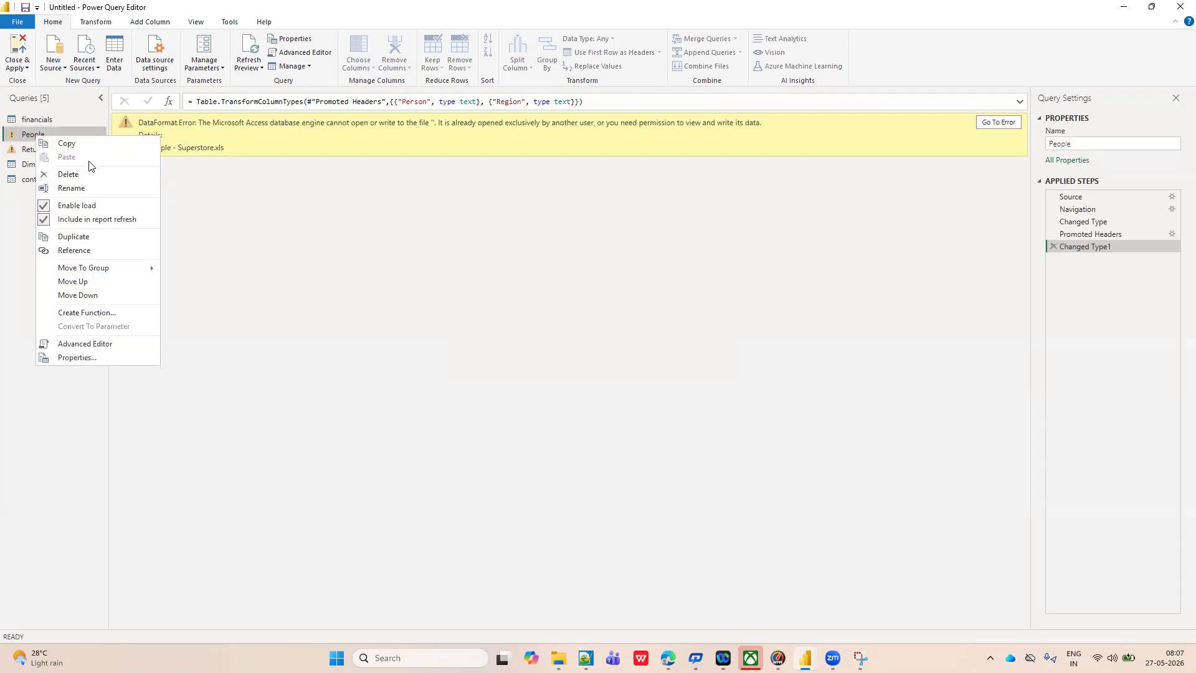
pyautogui.click(74, 176)
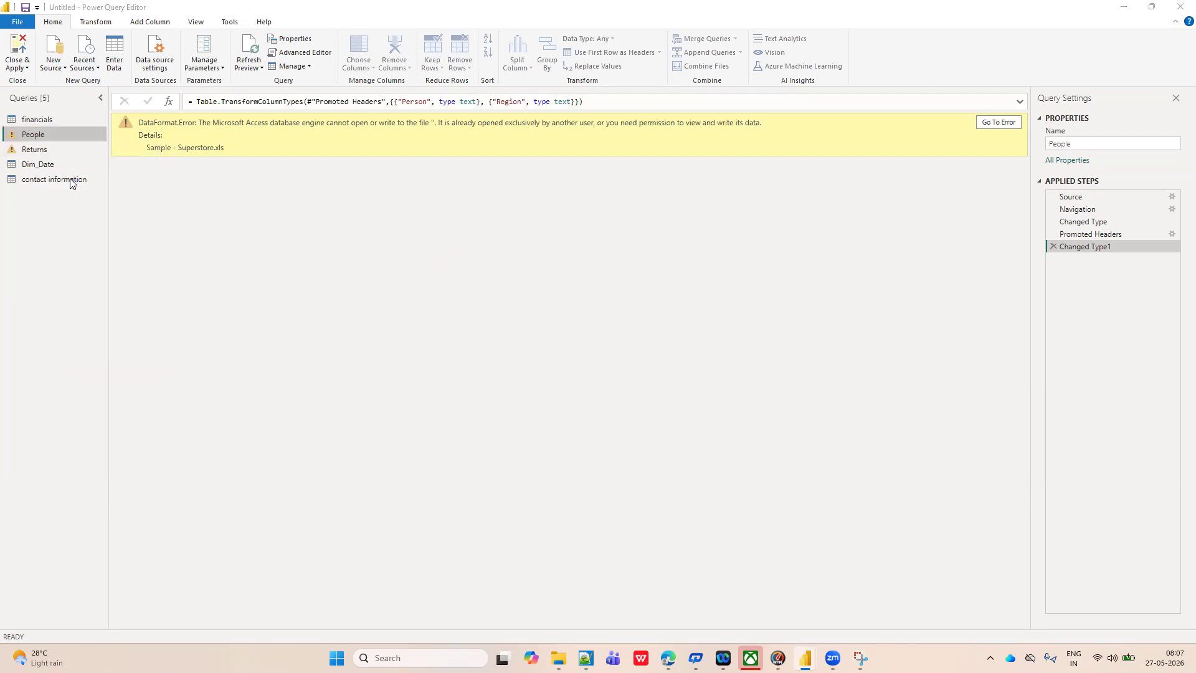
pyautogui.click(646, 351)
pyautogui.click(39, 138)
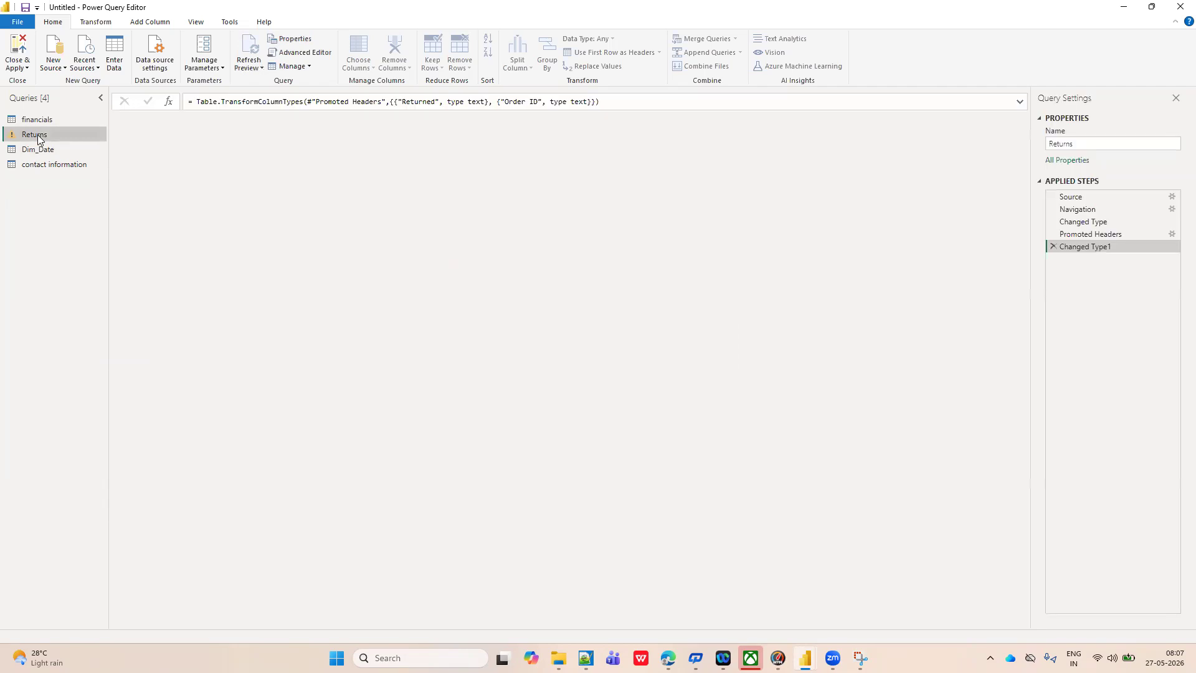
pyautogui.rightClick(38, 135)
pyautogui.click(84, 177)
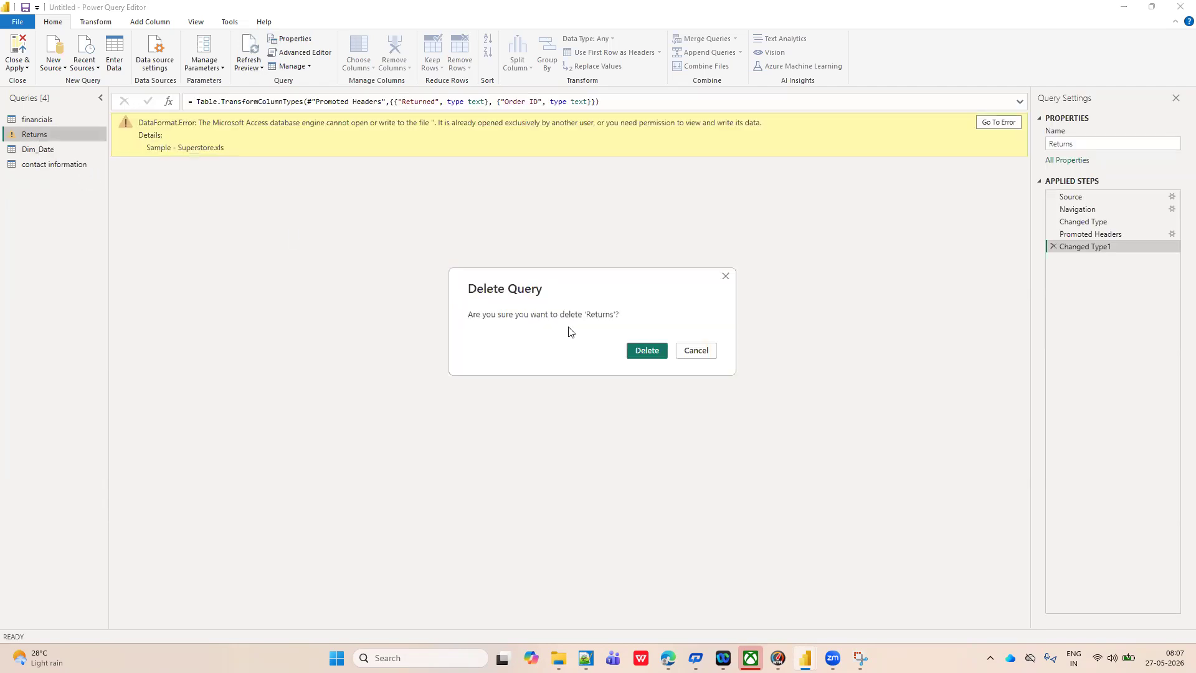
pyautogui.click(645, 350)
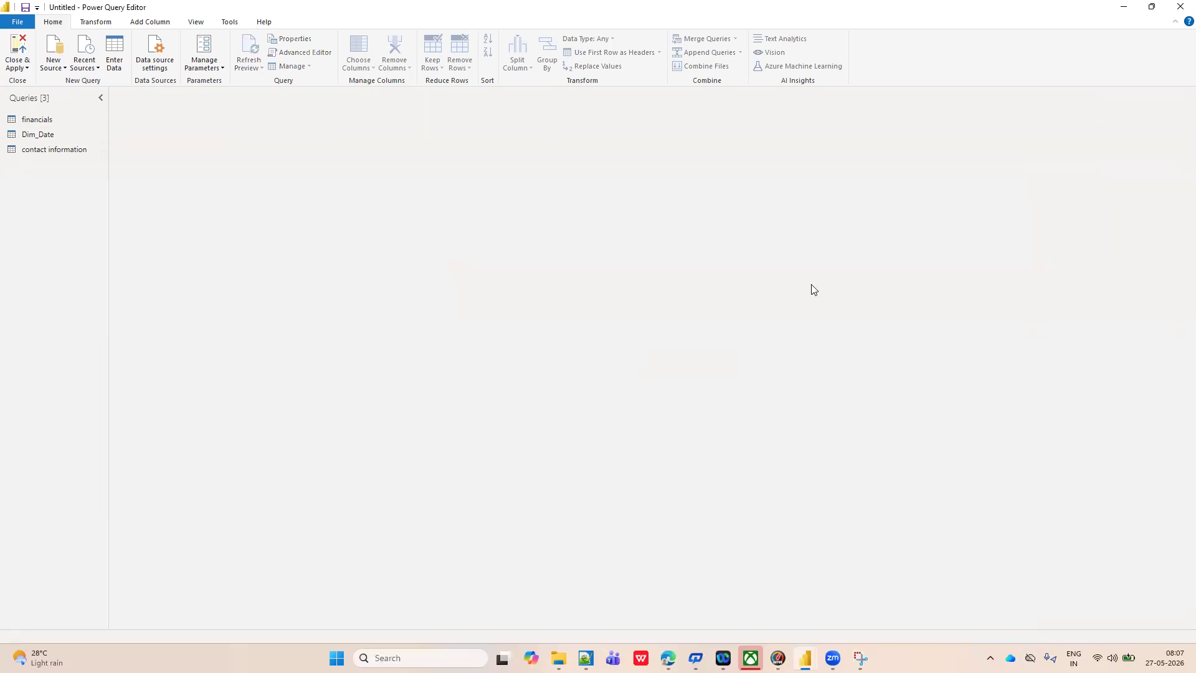
# Connect to the Sample - Superstore workbook on the desktop as a new Excel source.
pyautogui.click(65, 70)
pyautogui.click(83, 99)
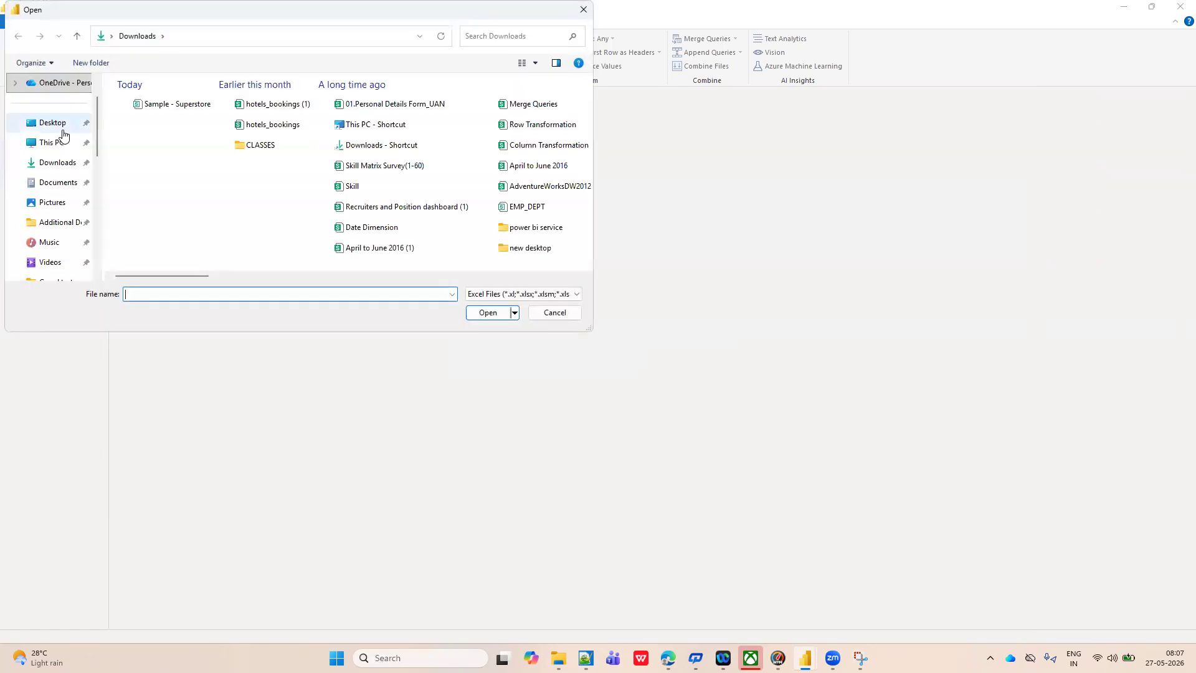
pyautogui.click(55, 123)
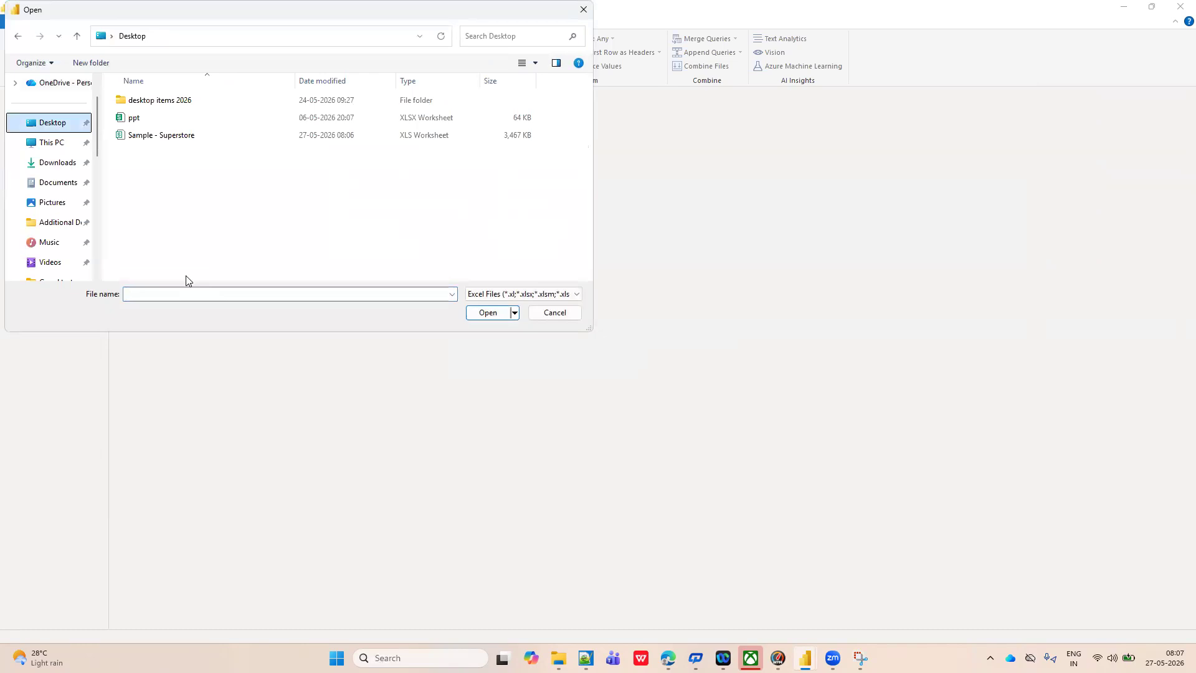
pyautogui.click(181, 137)
pyautogui.click(487, 312)
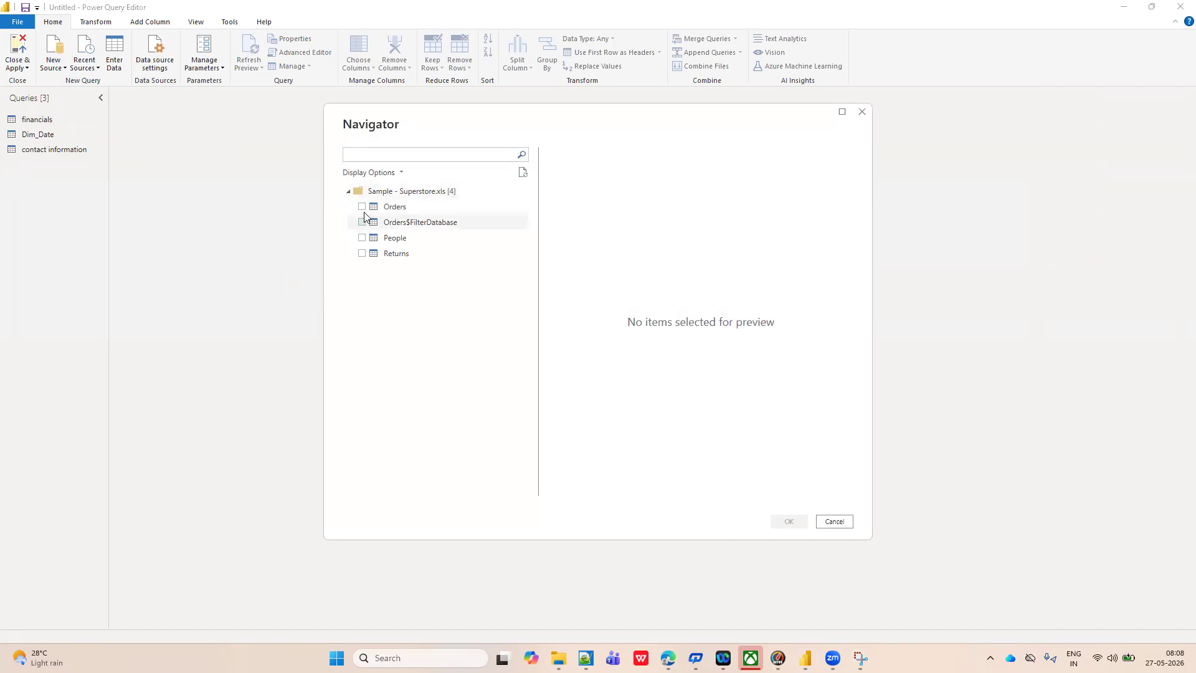
# Import the Orders, People and Returns tables from the Superstore workbook as queries.
pyautogui.click(361, 207)
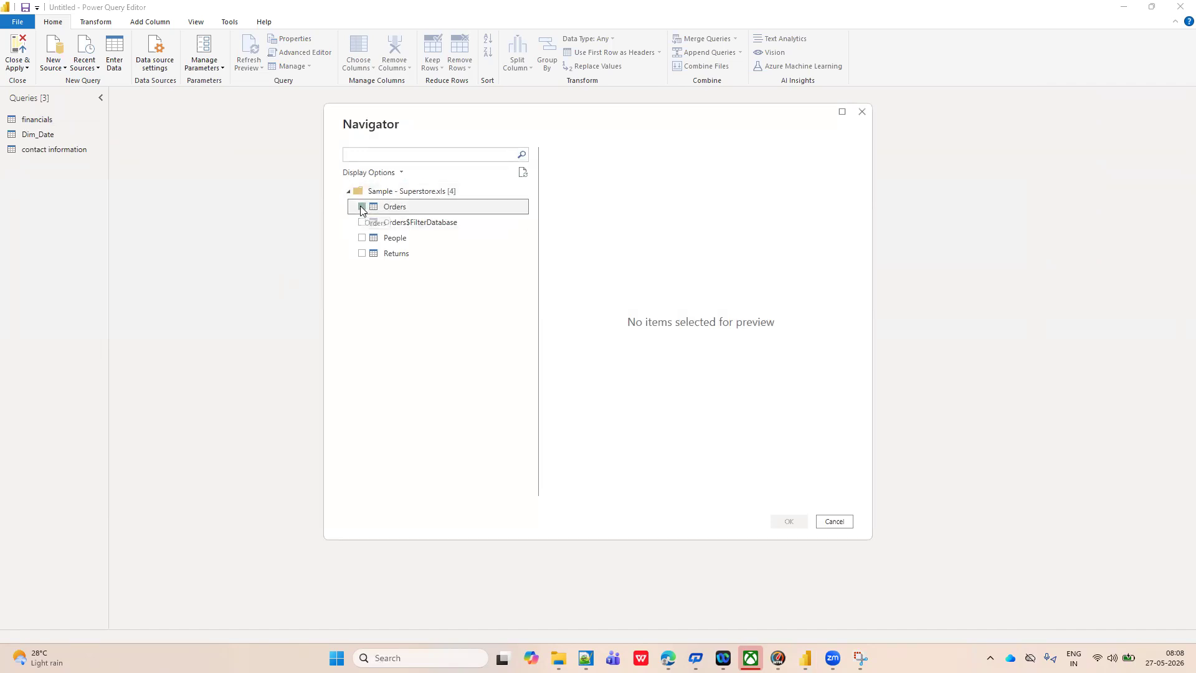
pyautogui.click(363, 238)
pyautogui.click(362, 238)
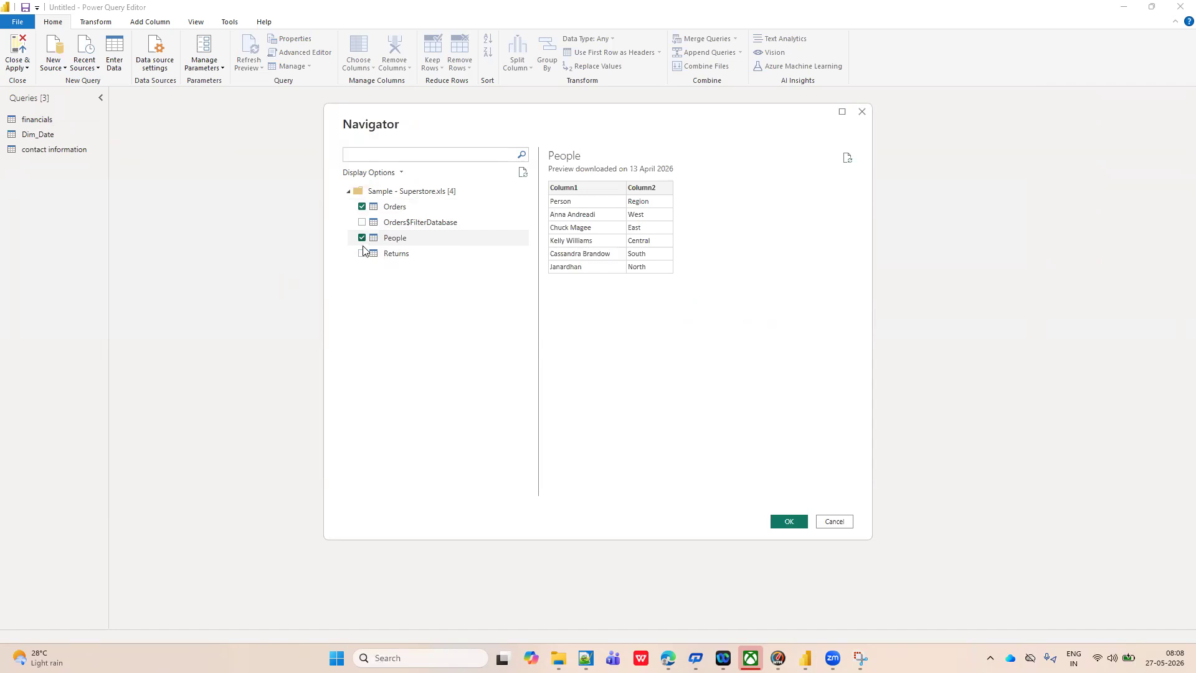
pyautogui.click(362, 254)
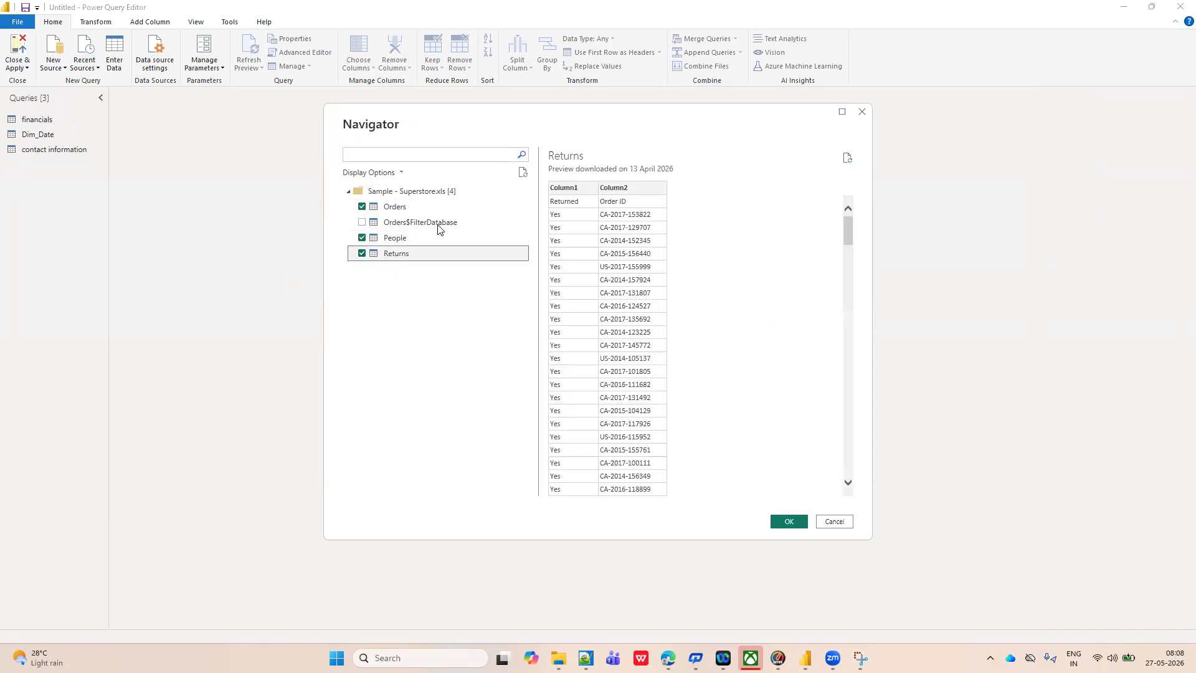
pyautogui.click(784, 521)
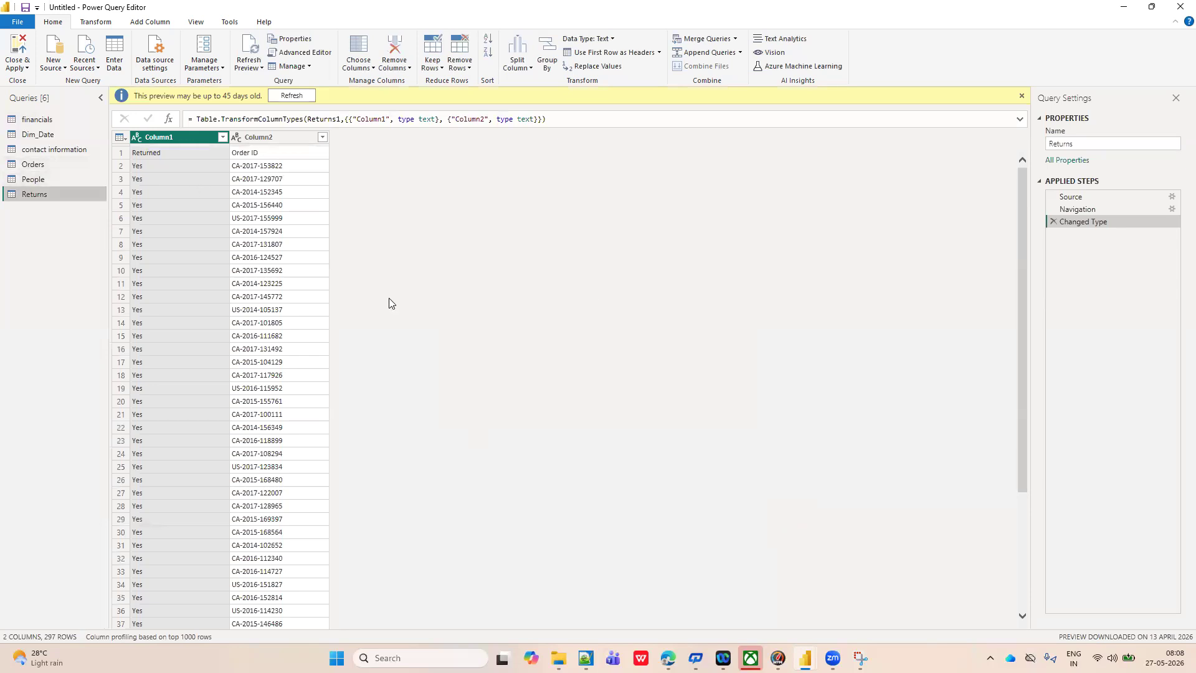
# Use the first row of the People query as its column headers.
pyautogui.click(54, 180)
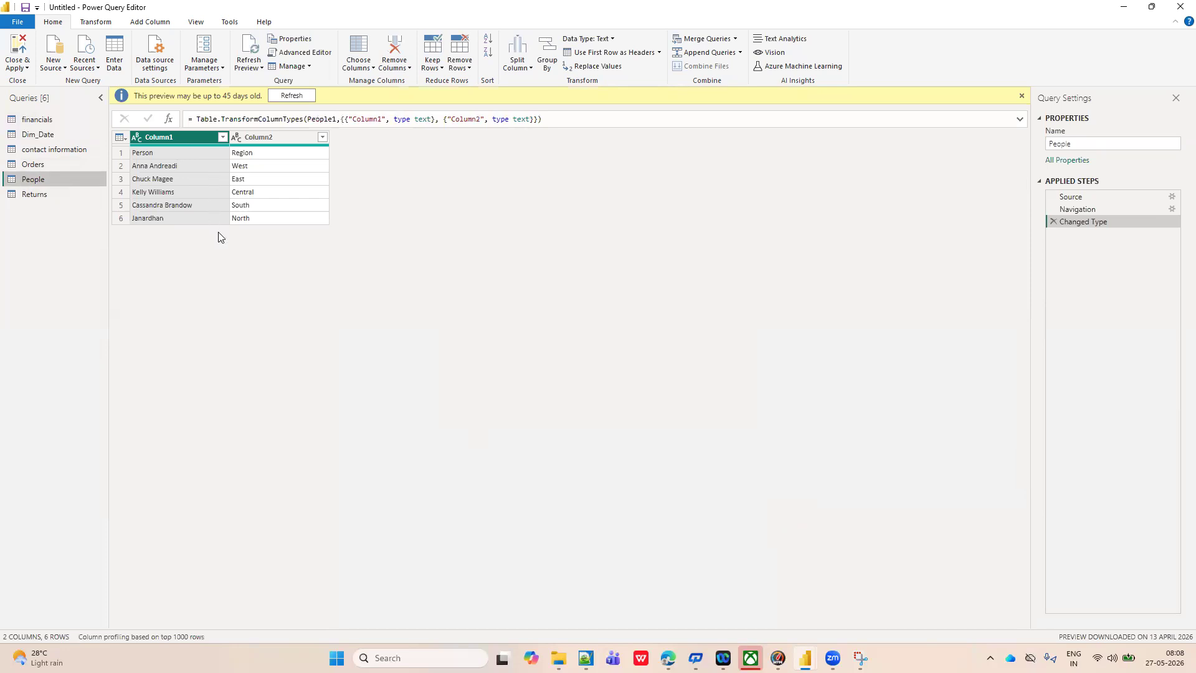
pyautogui.click(659, 54)
pyautogui.click(639, 69)
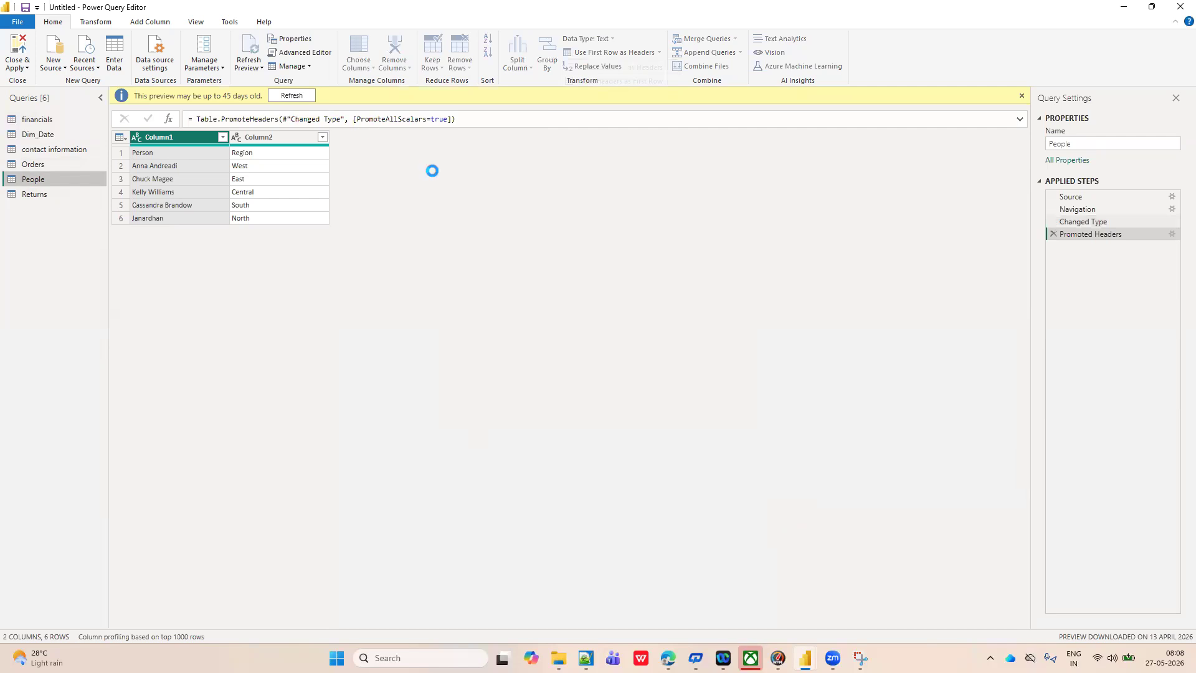
# Use the first row of the Returns query as its column headers.
pyautogui.click(51, 194)
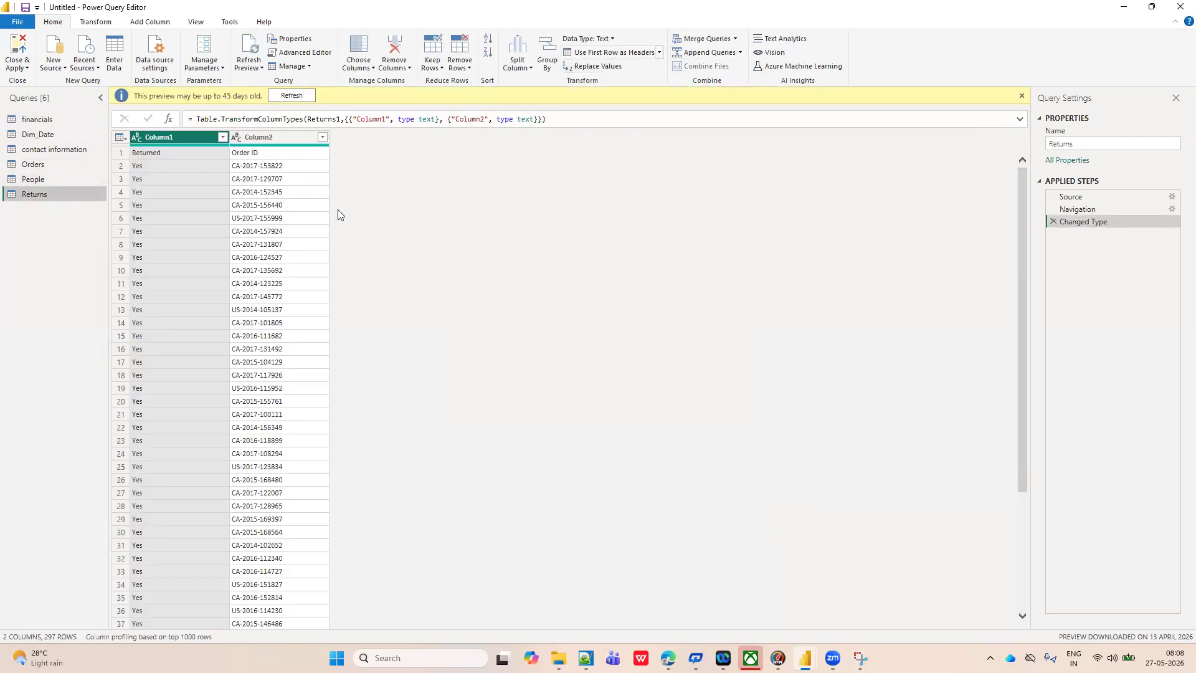
pyautogui.click(659, 53)
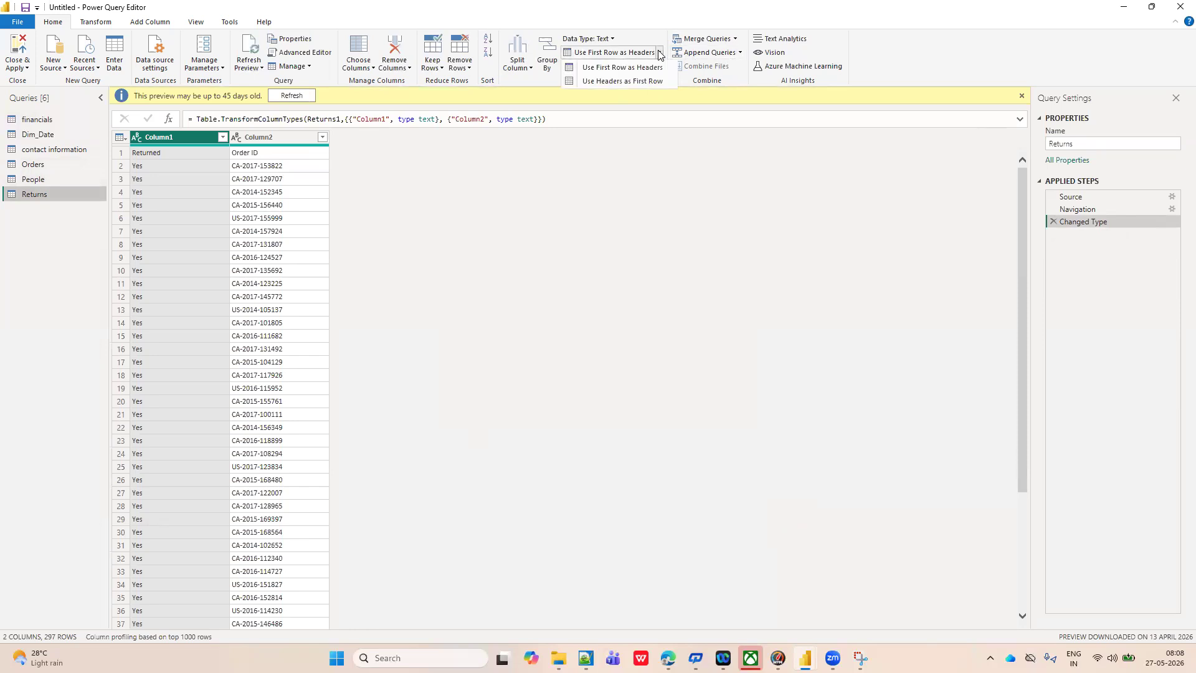
pyautogui.click(629, 67)
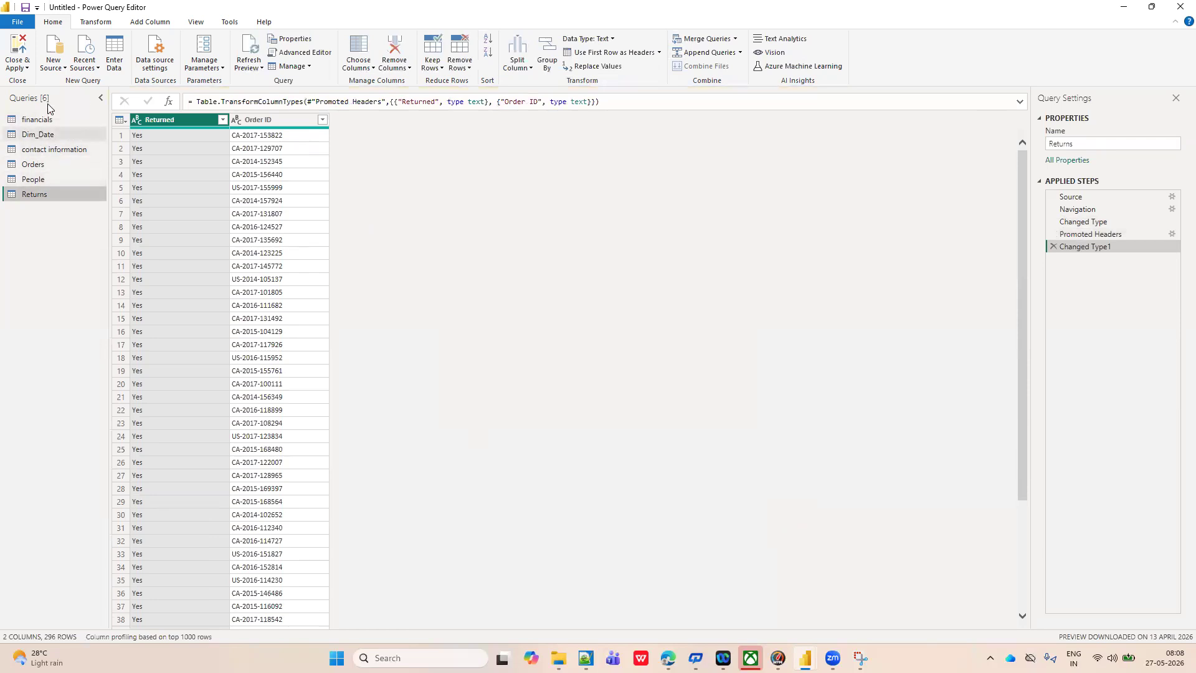
# Close and apply the query changes, and reopen the Power Query Editor from the Power BI Desktop report.
pyautogui.click(27, 68)
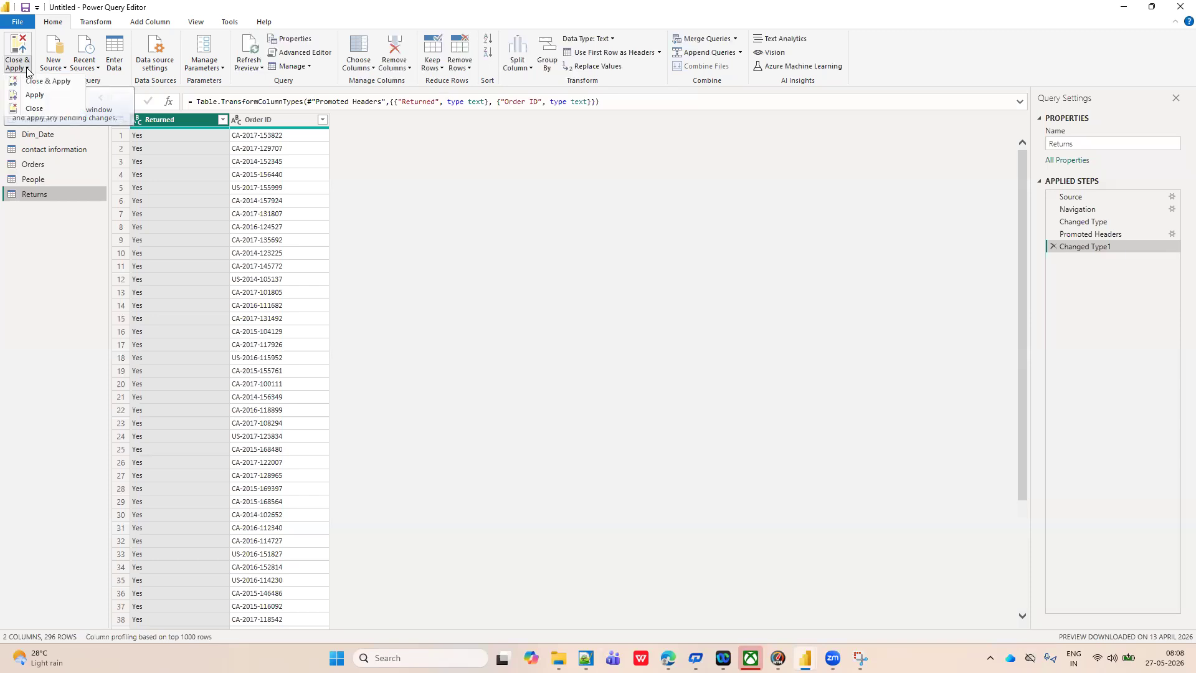
pyautogui.click(31, 84)
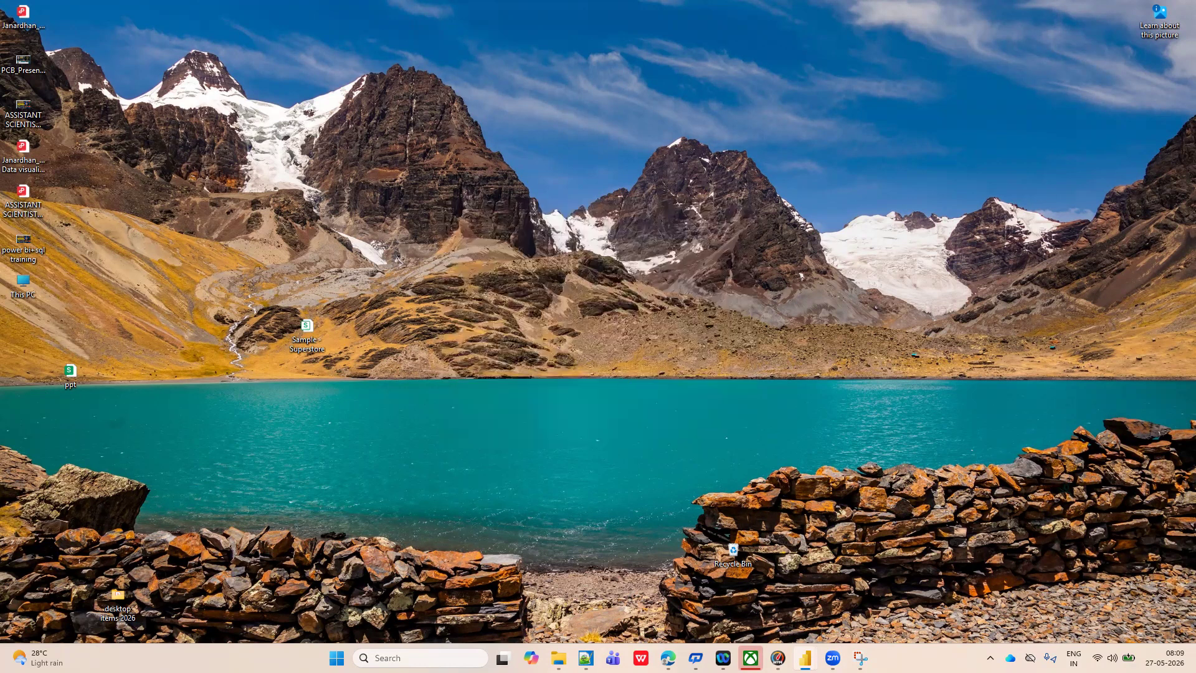
pyautogui.moveTo(806, 658)
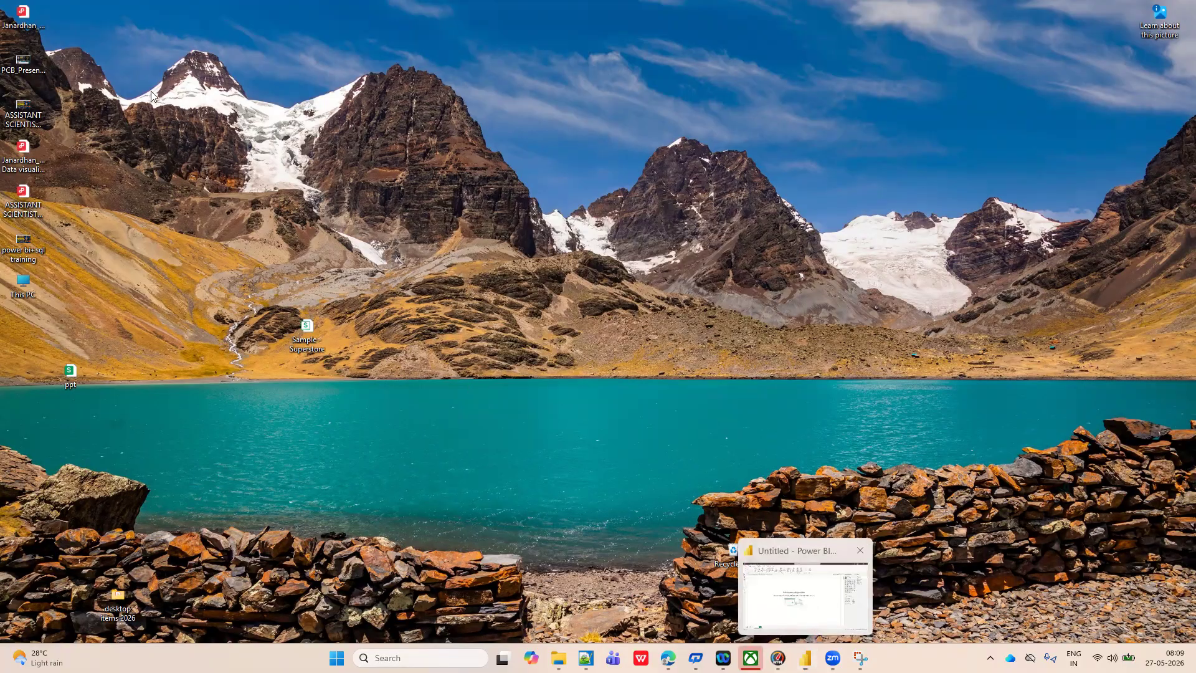
pyautogui.click(812, 621)
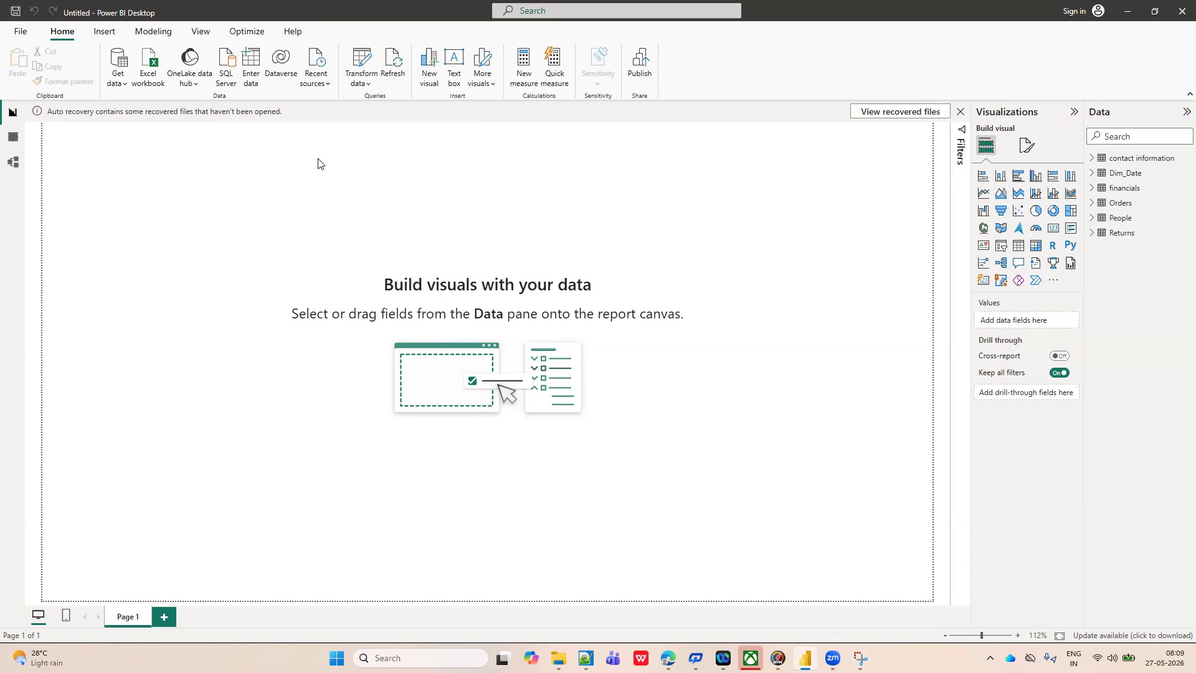
pyautogui.click(371, 84)
pyautogui.click(385, 103)
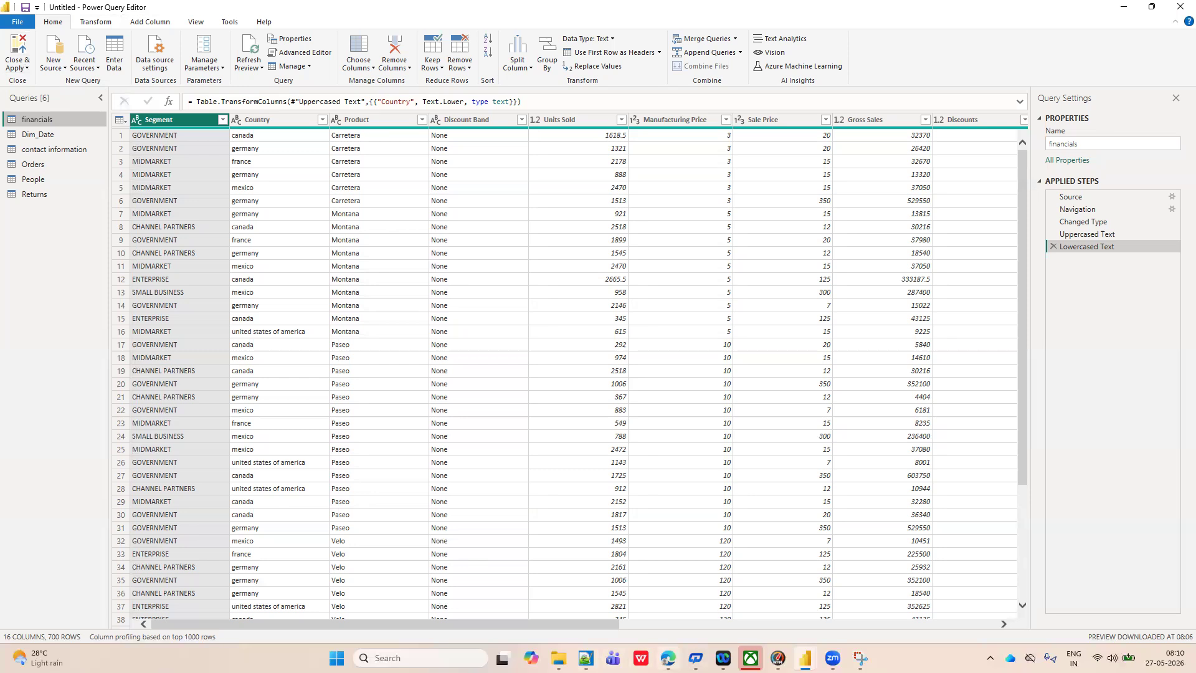
pyautogui.moveTo(668, 656)
pyautogui.click(672, 624)
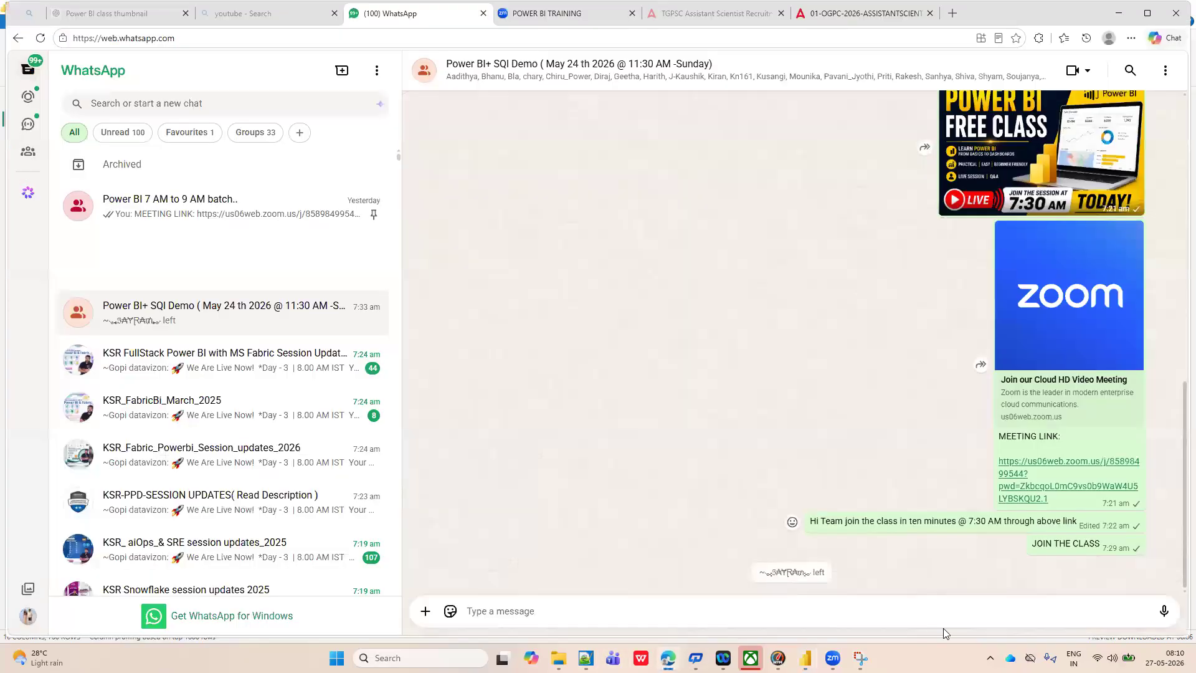
pyautogui.click(805, 658)
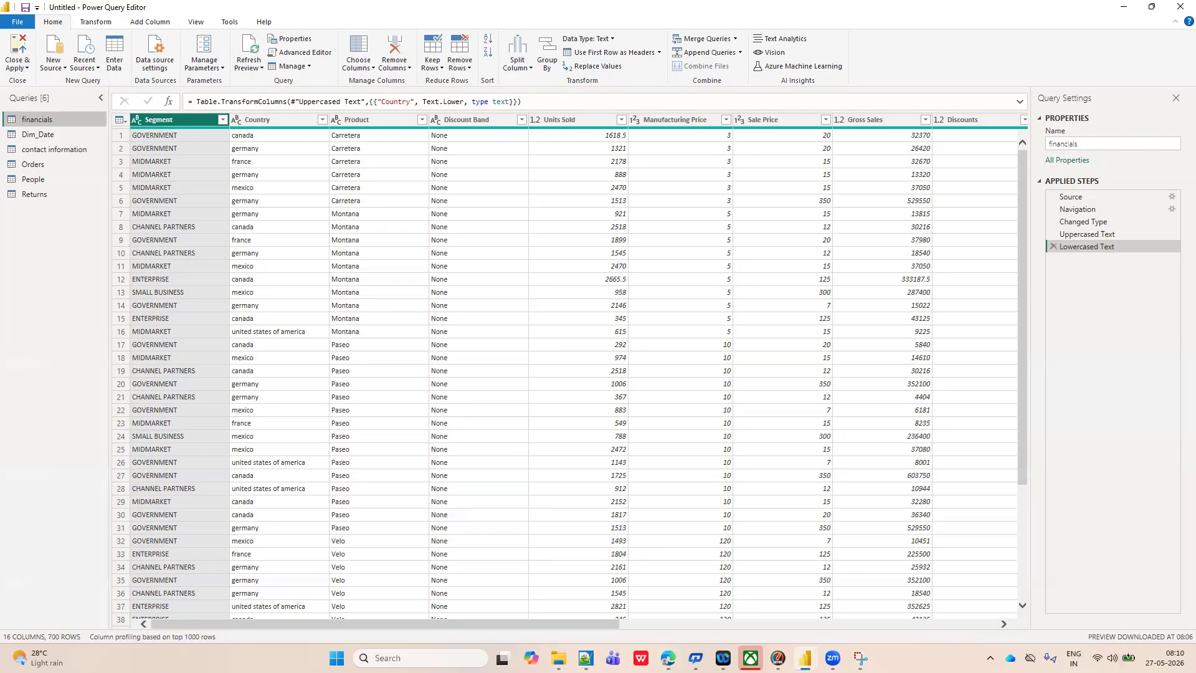
# Open the Sample - Superstore workbook from the desktop and check the last entry on its People sheet.
pyautogui.press('super+d')
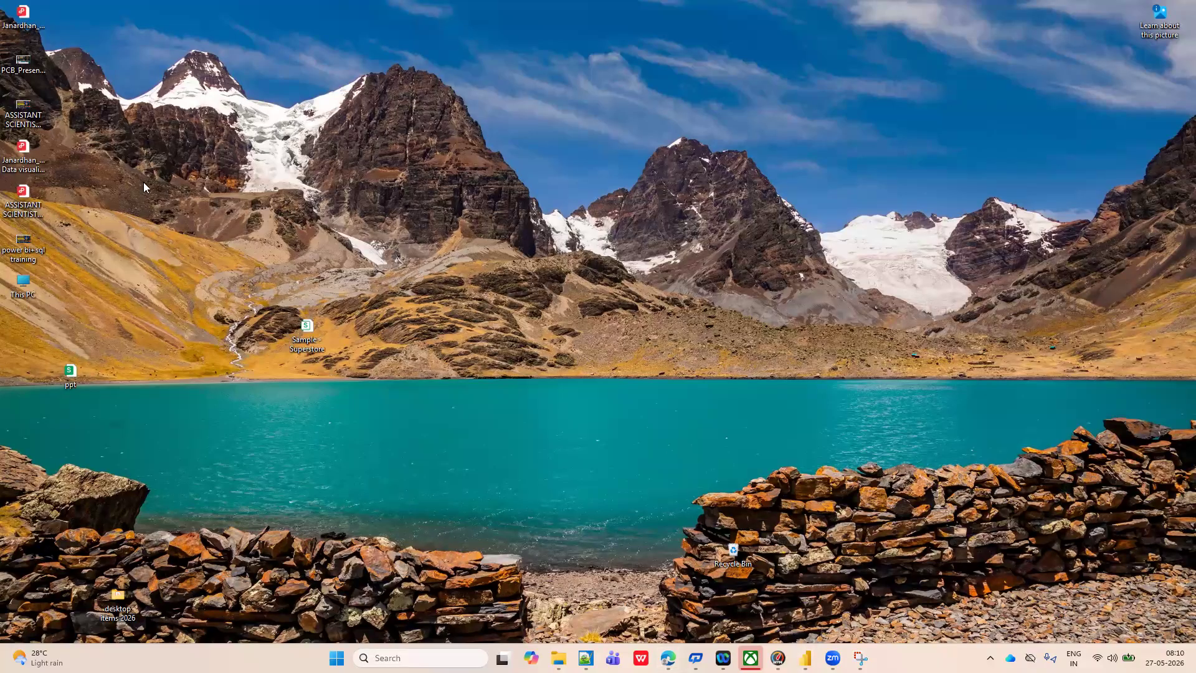
pyautogui.doubleClick(306, 330)
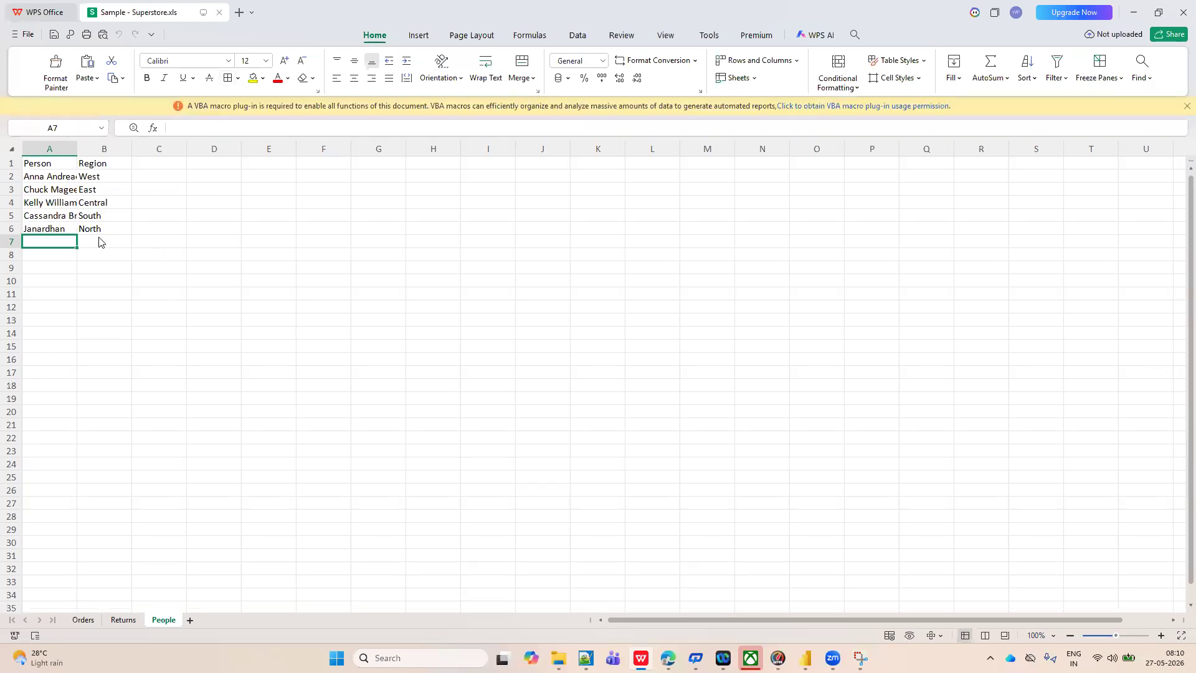
pyautogui.click(38, 228)
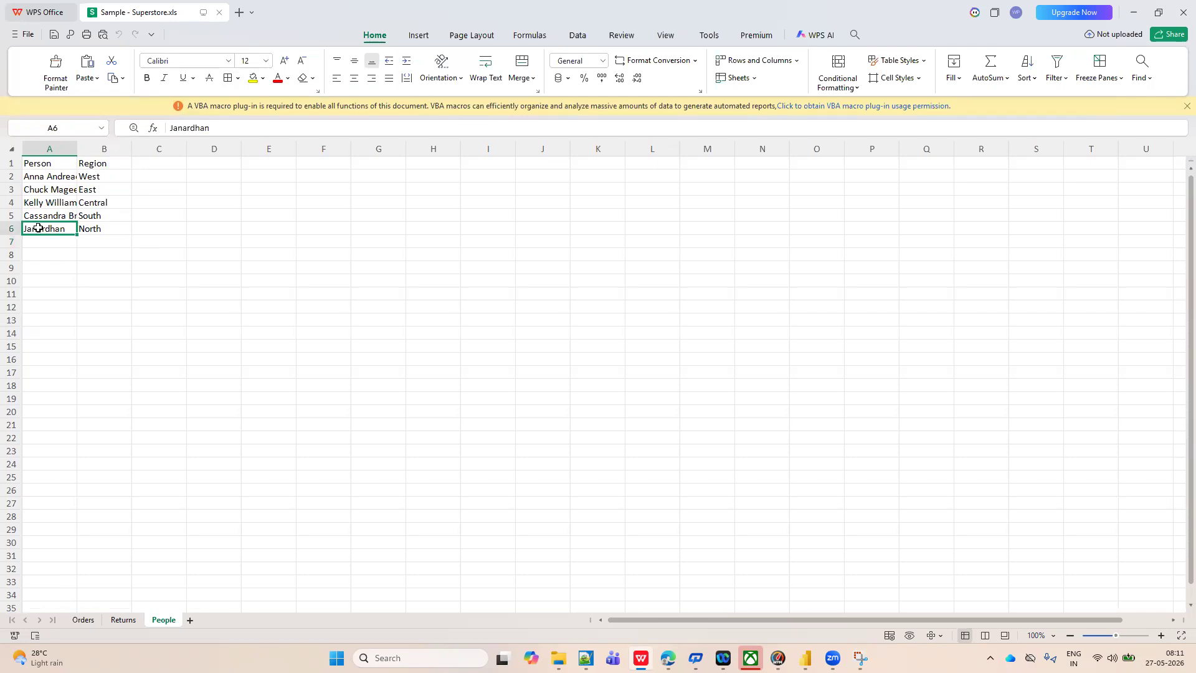
pyautogui.click(106, 269)
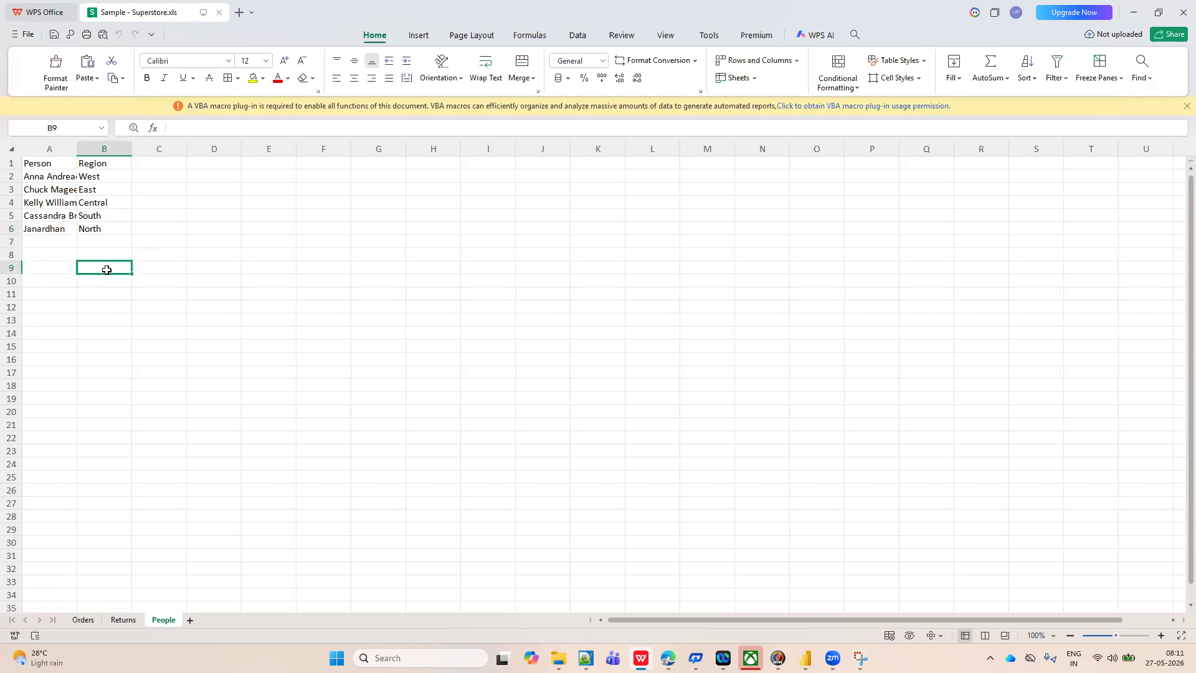
pyautogui.click(56, 229)
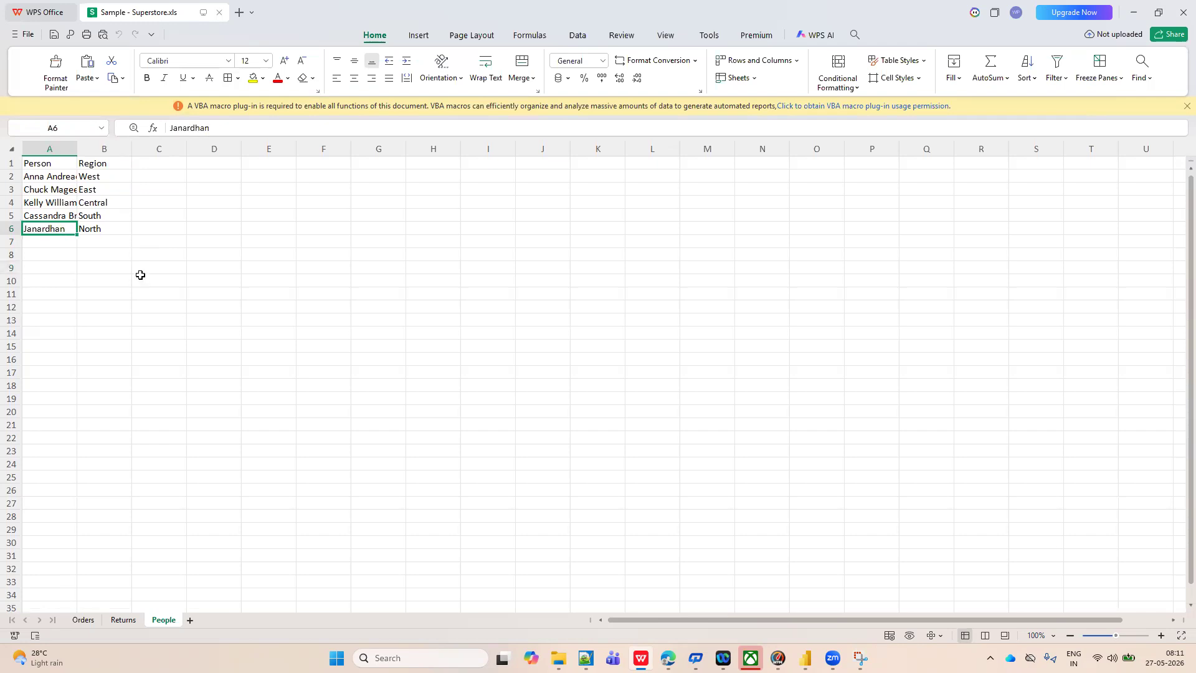
# Switch back to the Power Query Editor and review the People, Orders, contact information and Dim_Date queries, dismissing the preview-age notice on Orders.
pyautogui.moveTo(805, 658)
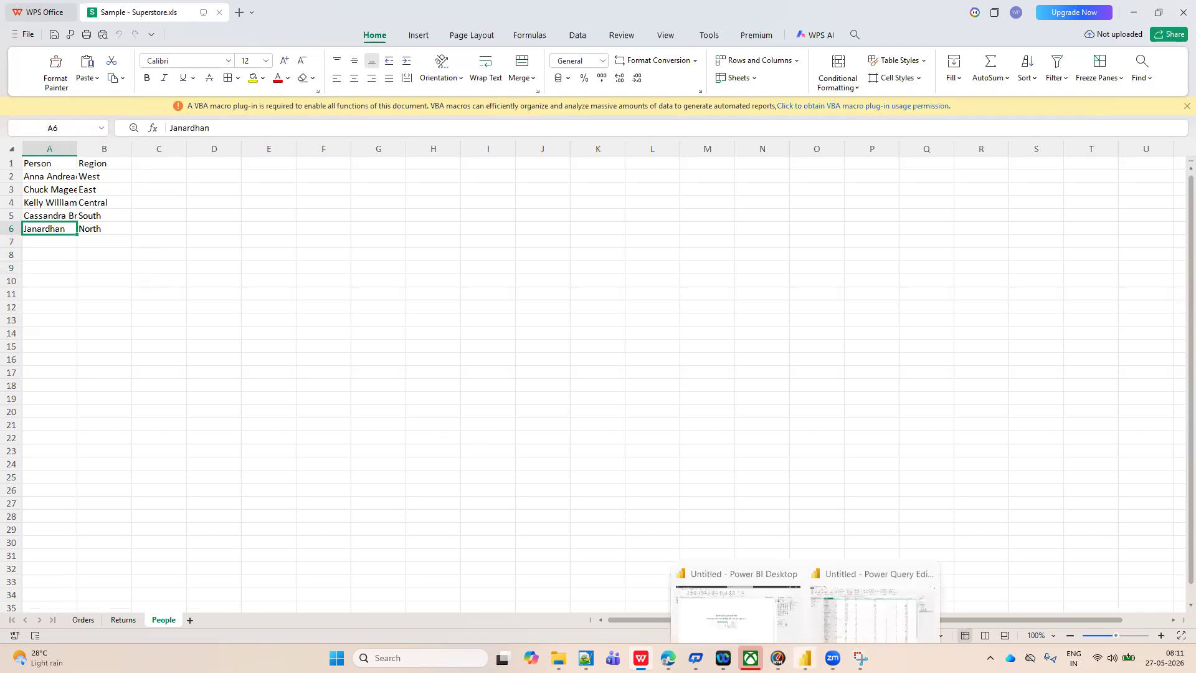
pyautogui.click(843, 609)
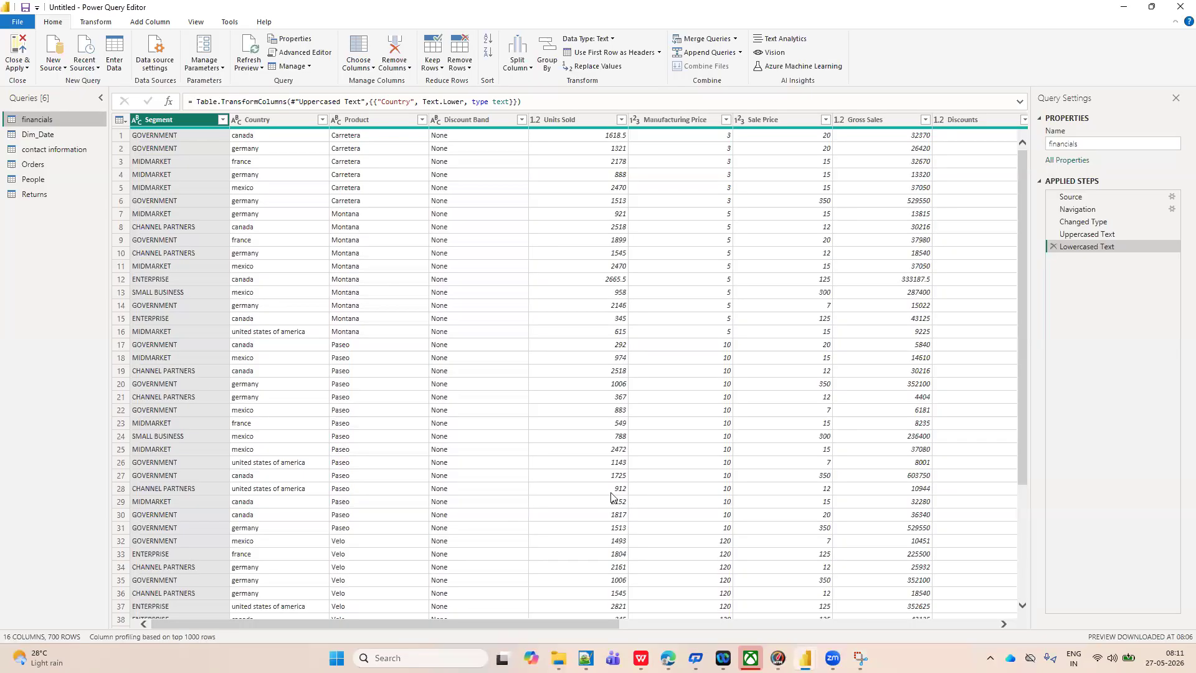
pyautogui.click(36, 179)
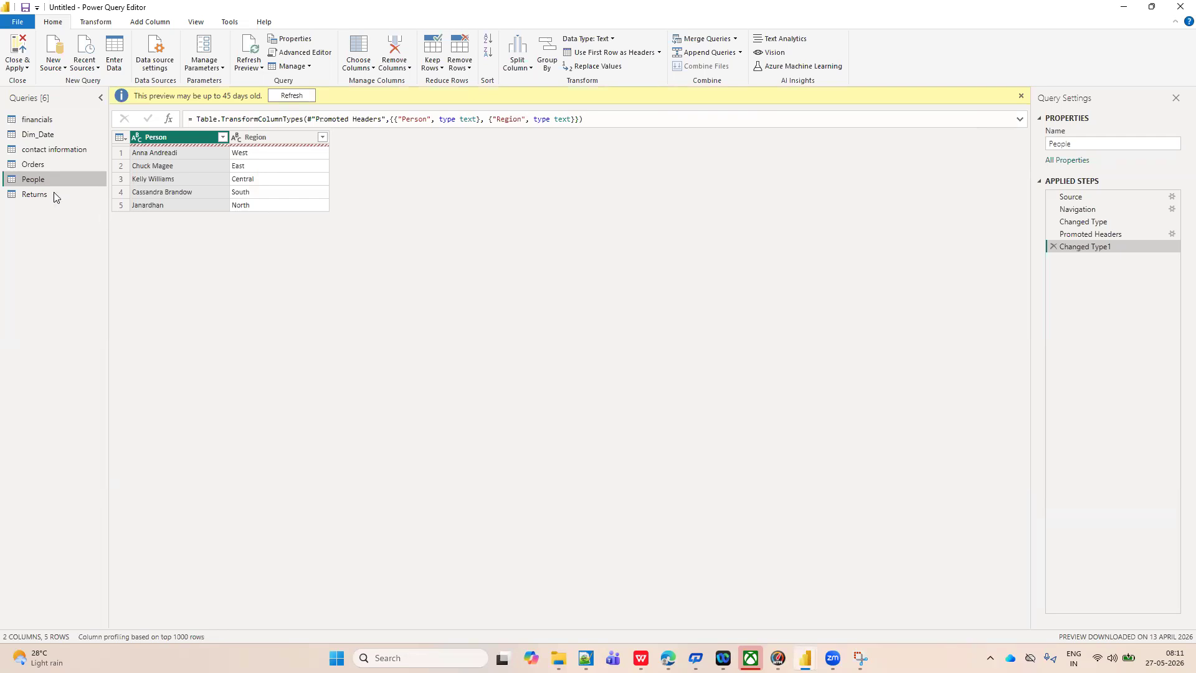
pyautogui.click(37, 165)
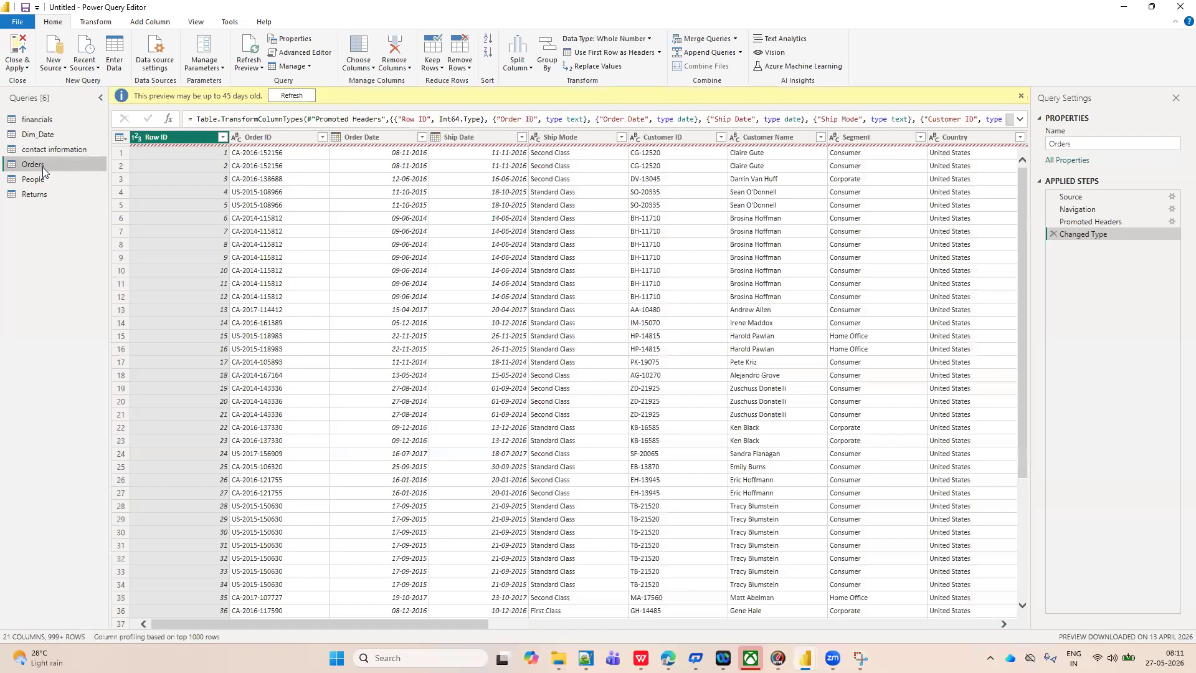
pyautogui.click(42, 151)
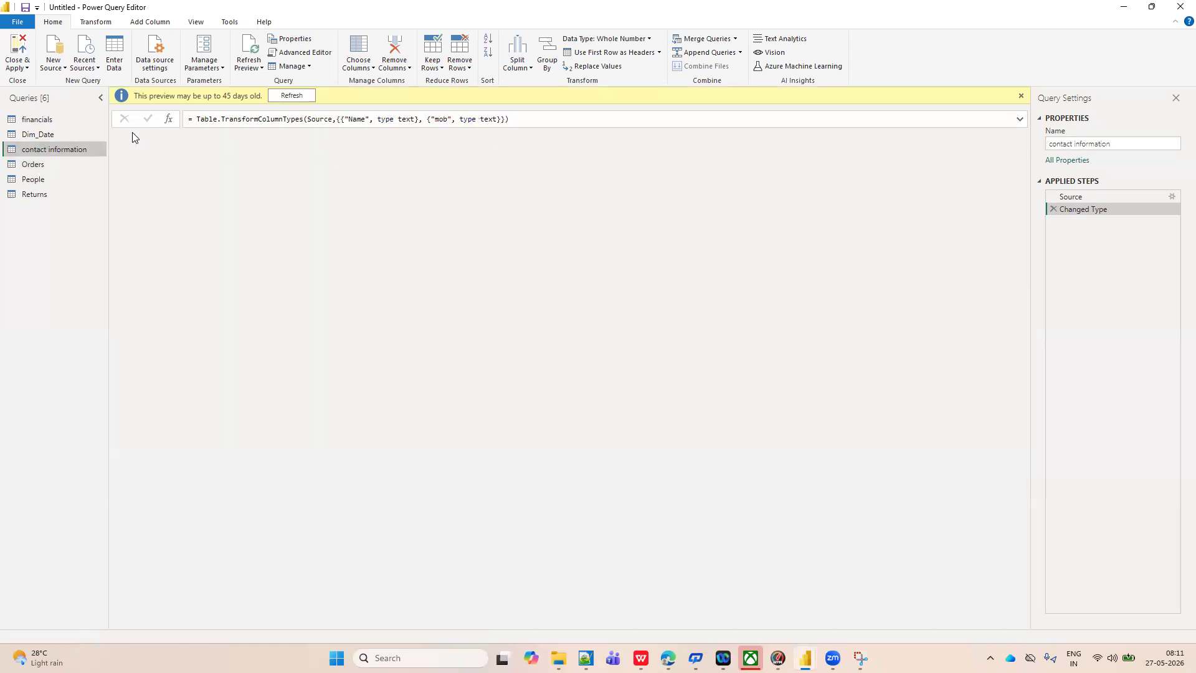
pyautogui.click(35, 135)
pyautogui.click(34, 164)
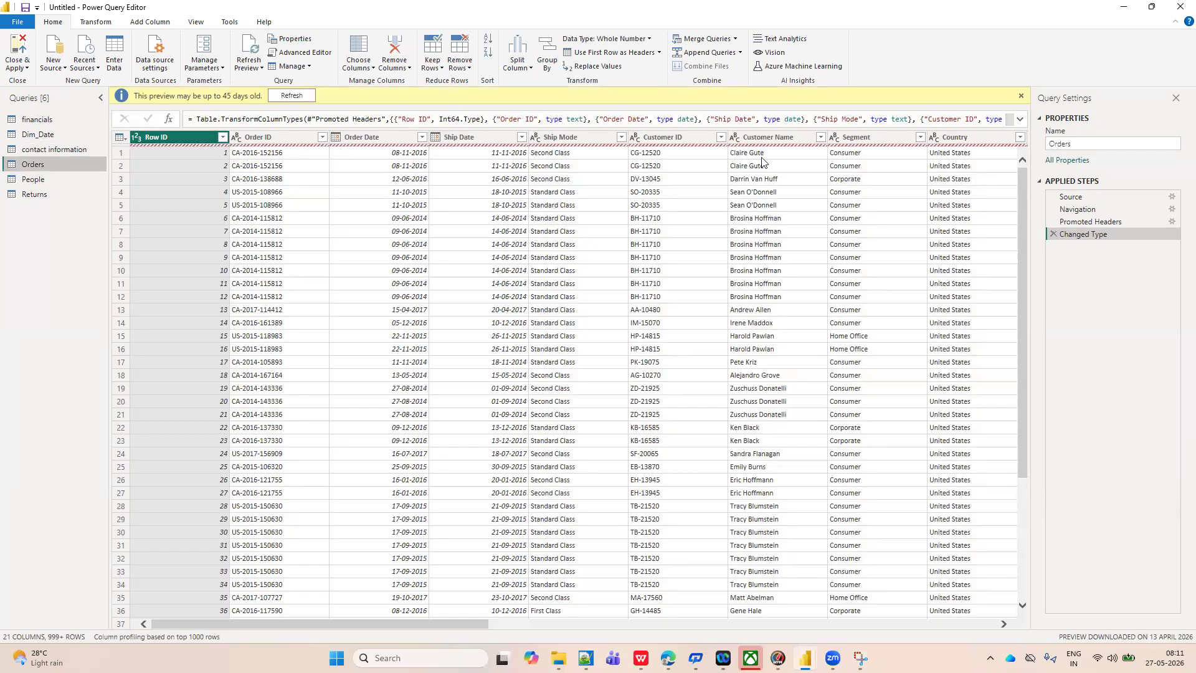
pyautogui.click(1020, 98)
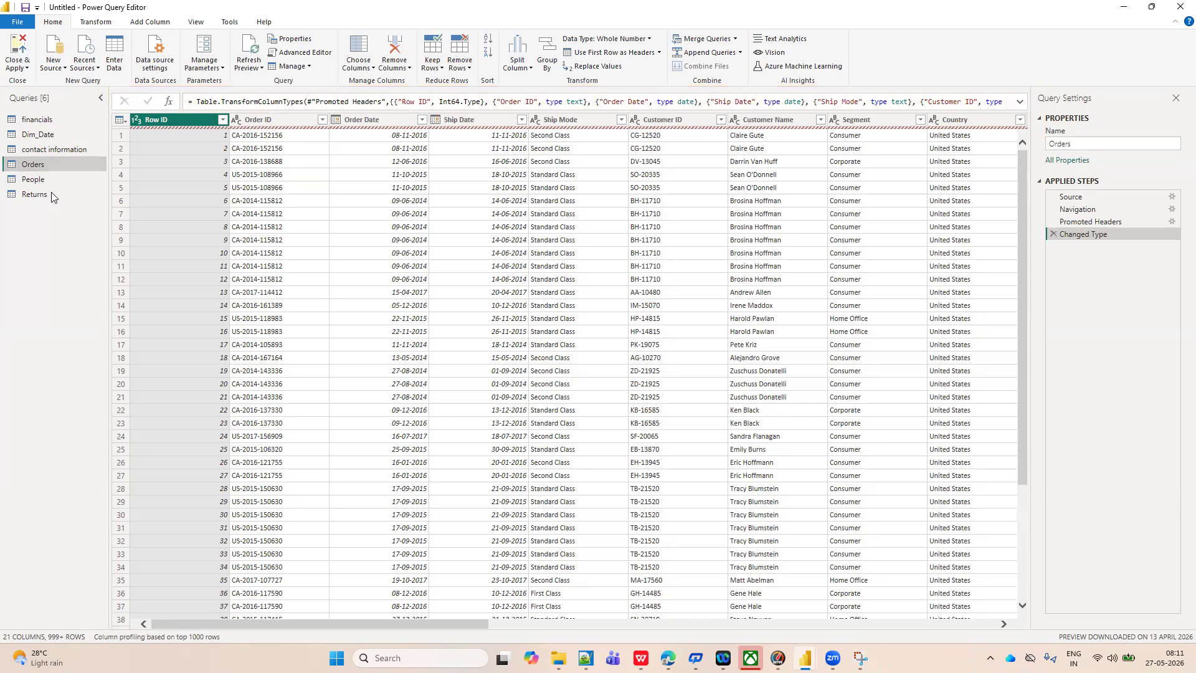
pyautogui.click(28, 179)
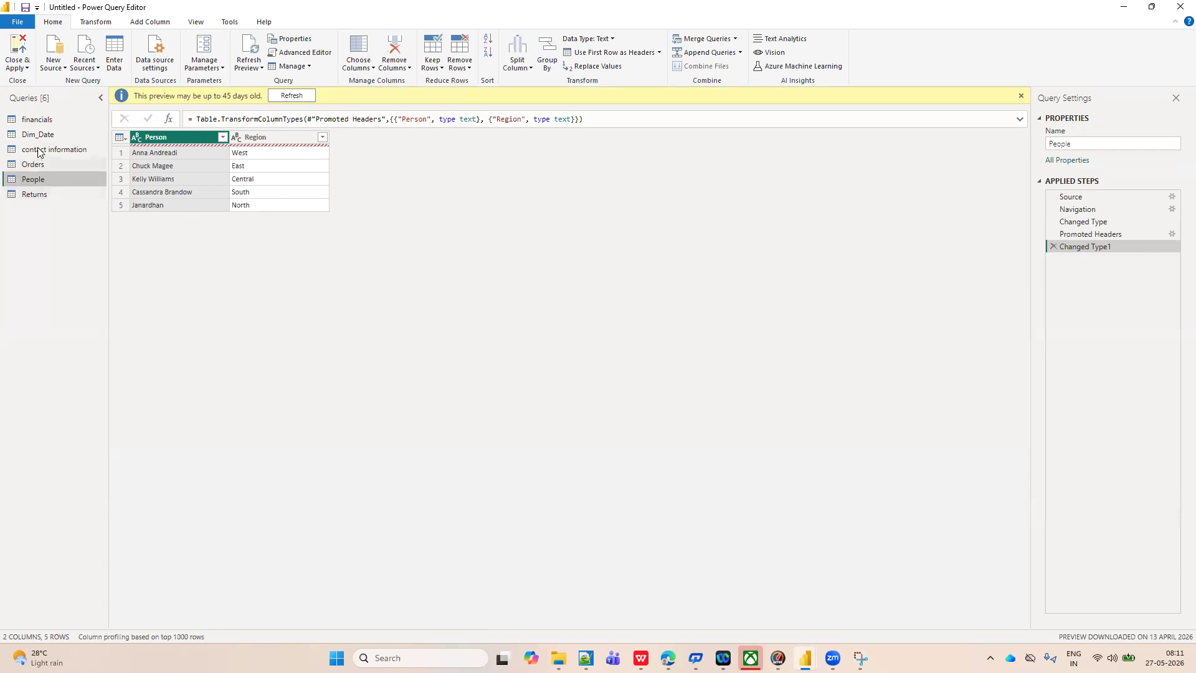
# Refresh the Returns query's preview, go to the step behind its error, and inspect the Data column's expand options without applying them.
pyautogui.click(34, 195)
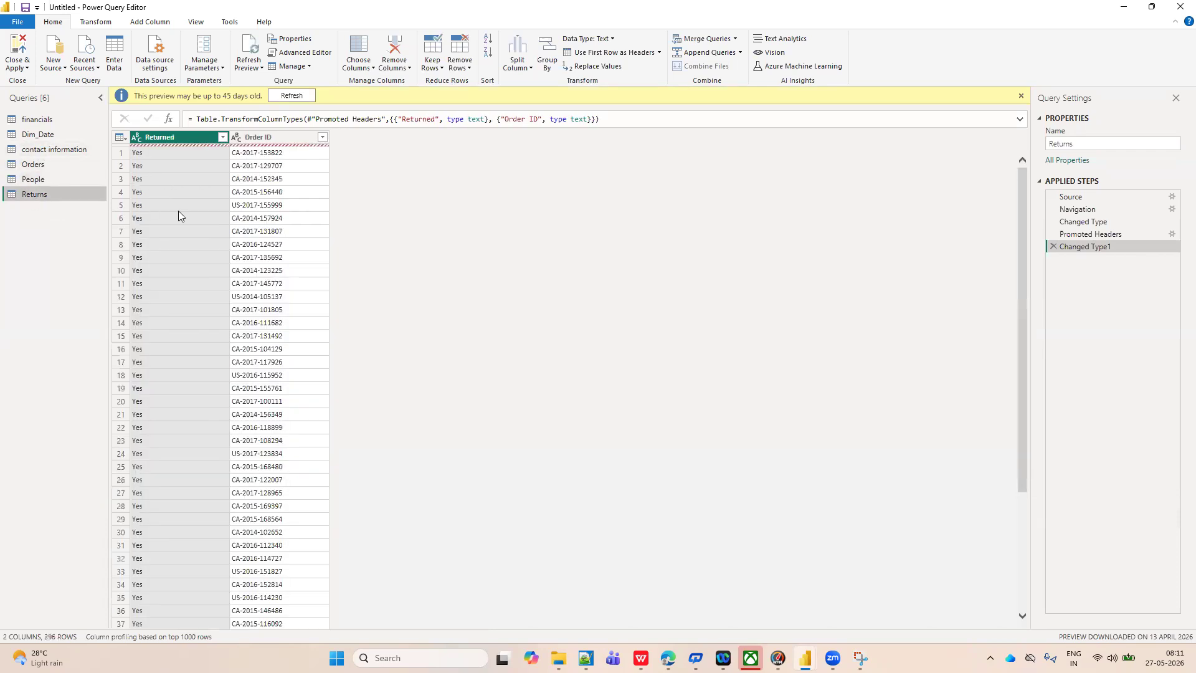
pyautogui.click(291, 95)
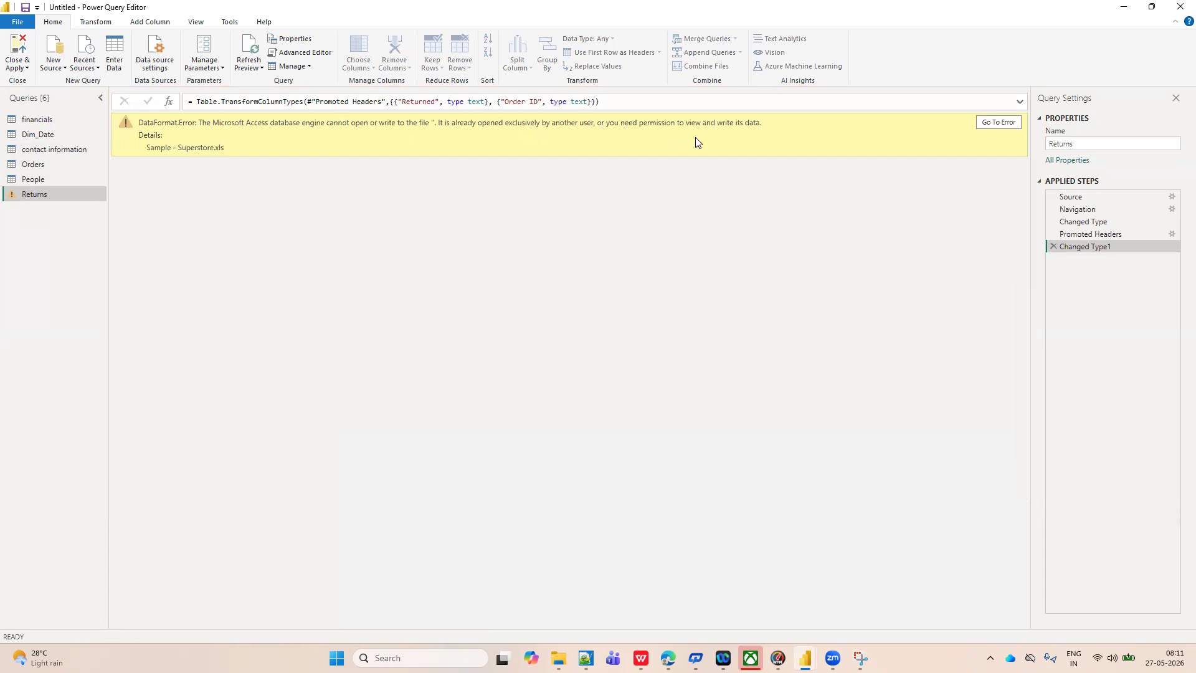
pyautogui.click(999, 122)
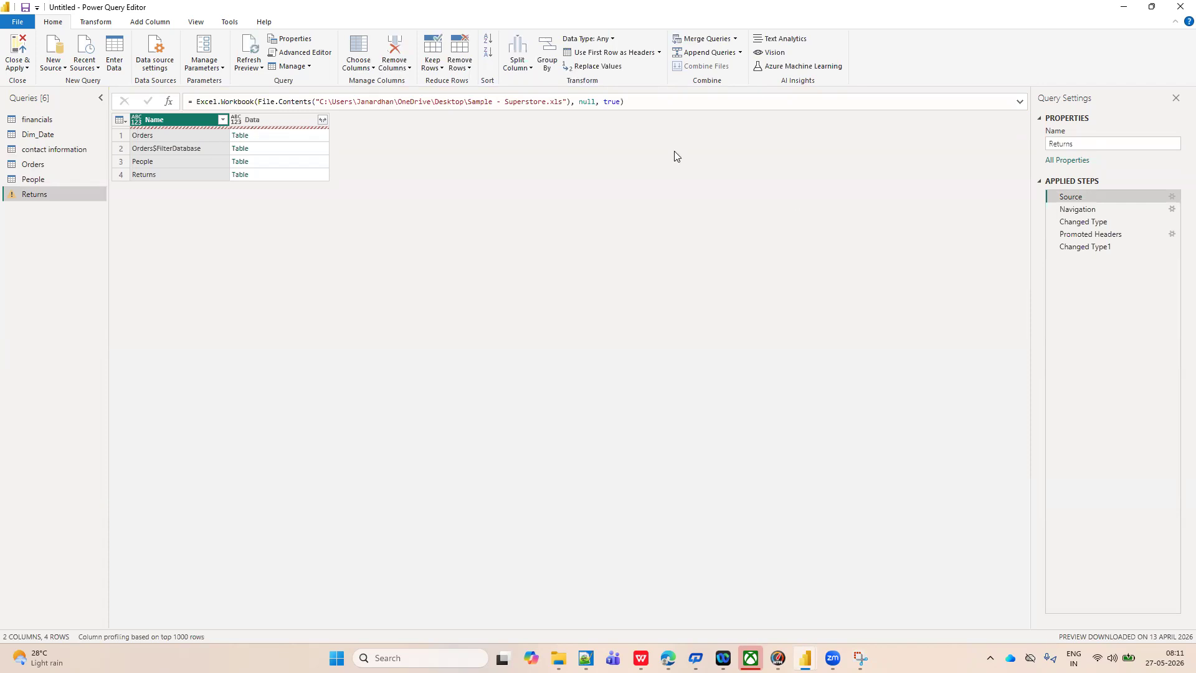
pyautogui.click(322, 119)
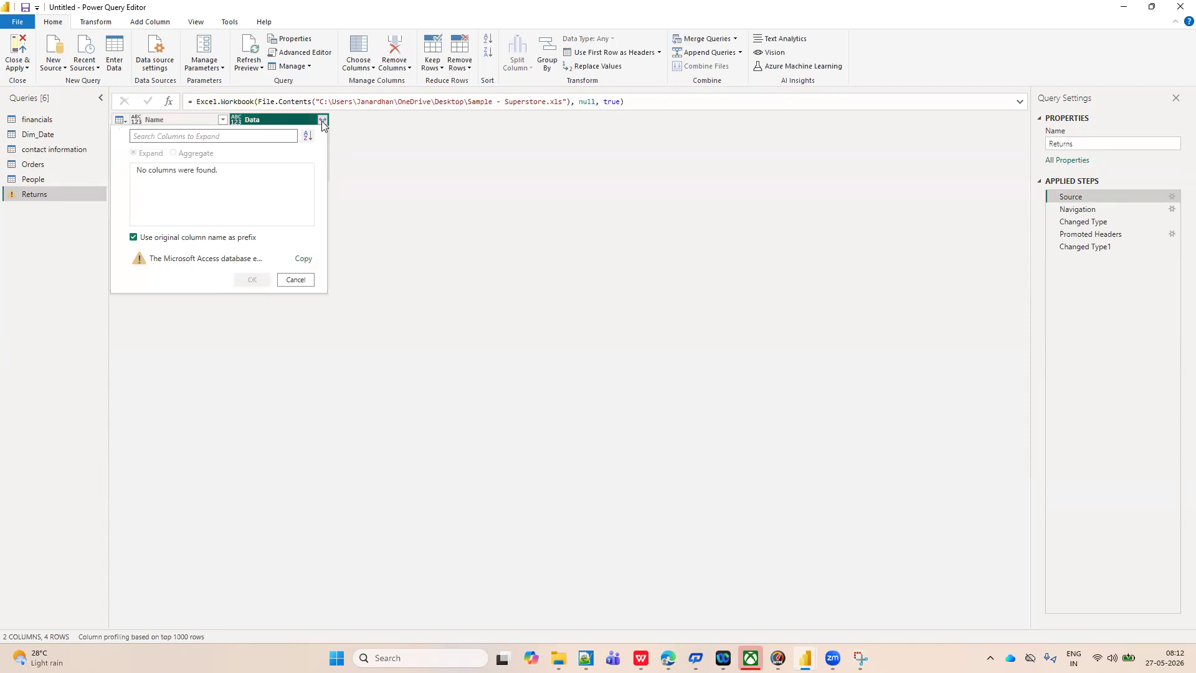
pyautogui.click(295, 280)
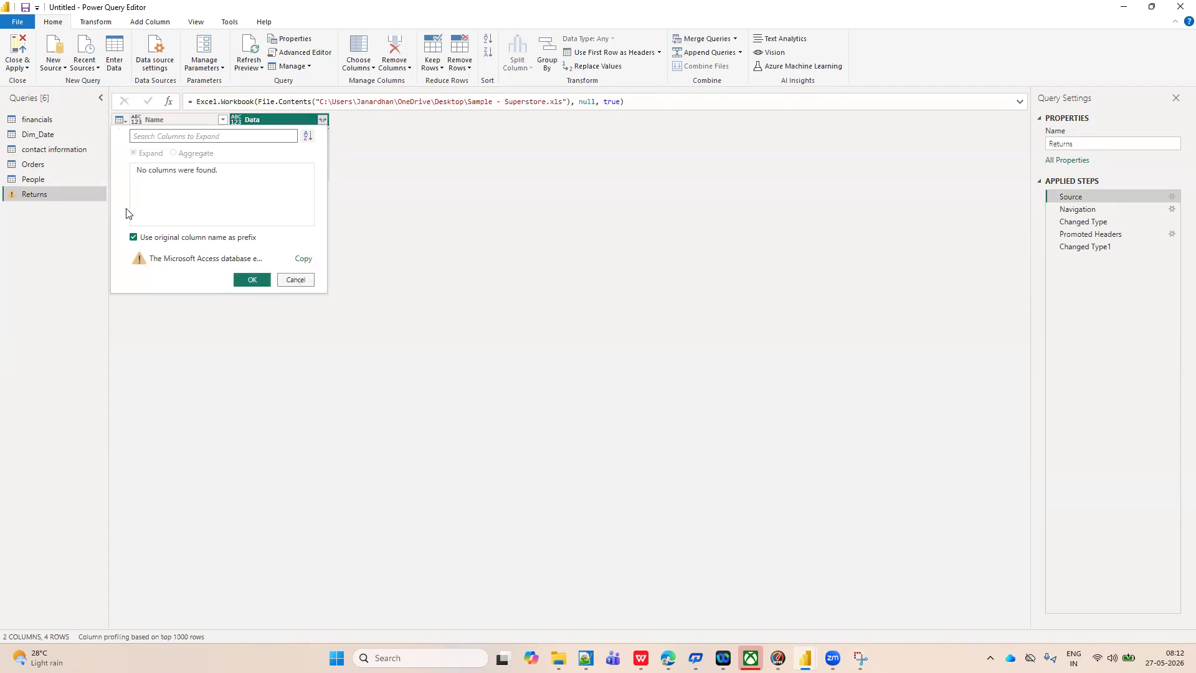
# Display the Orders query and hide the Query Settings.
pyautogui.click(41, 164)
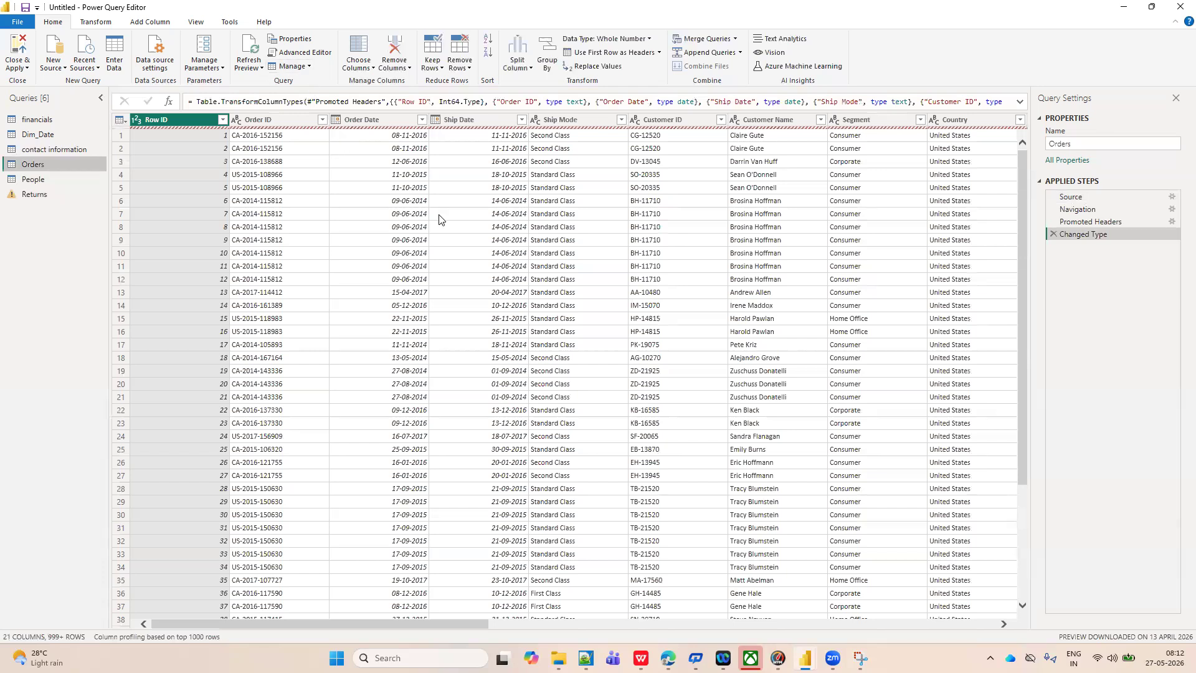
pyautogui.click(1175, 99)
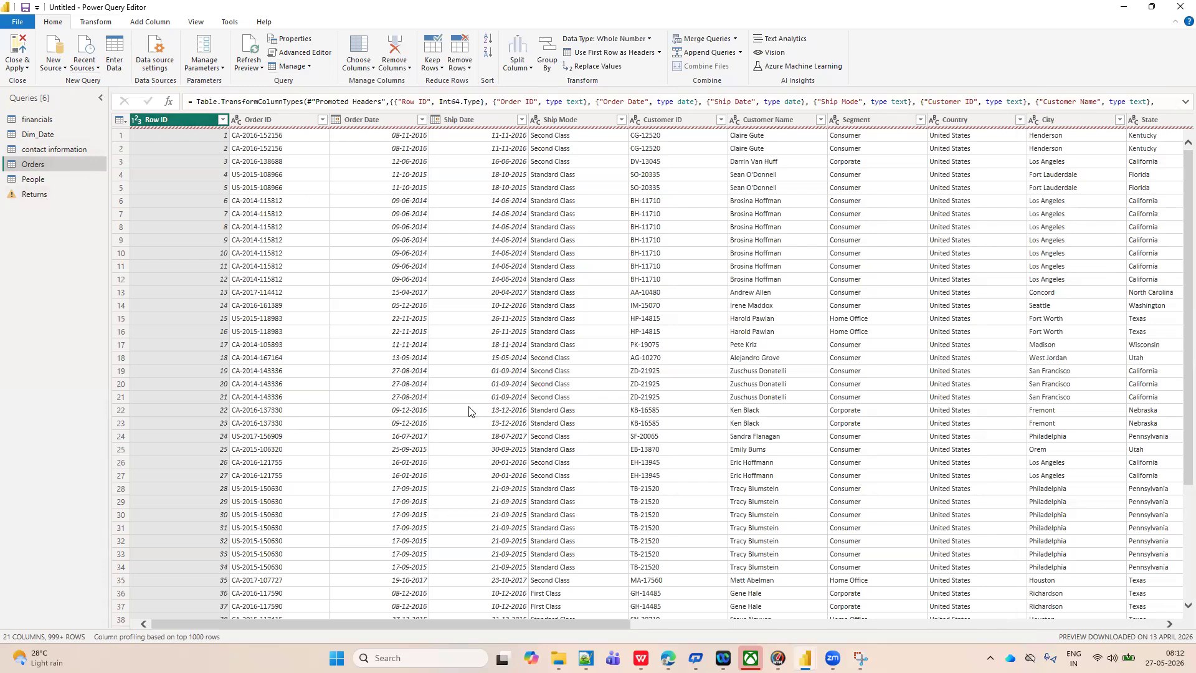
pyautogui.press('super+d')
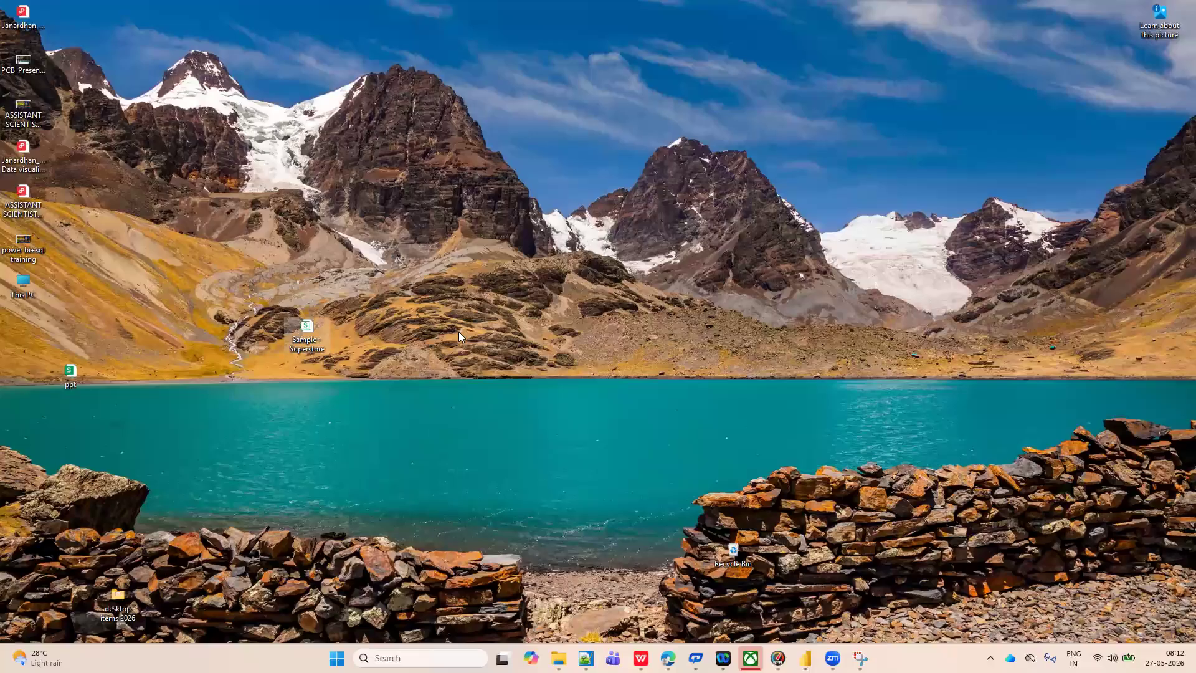
pyautogui.press('super+d')
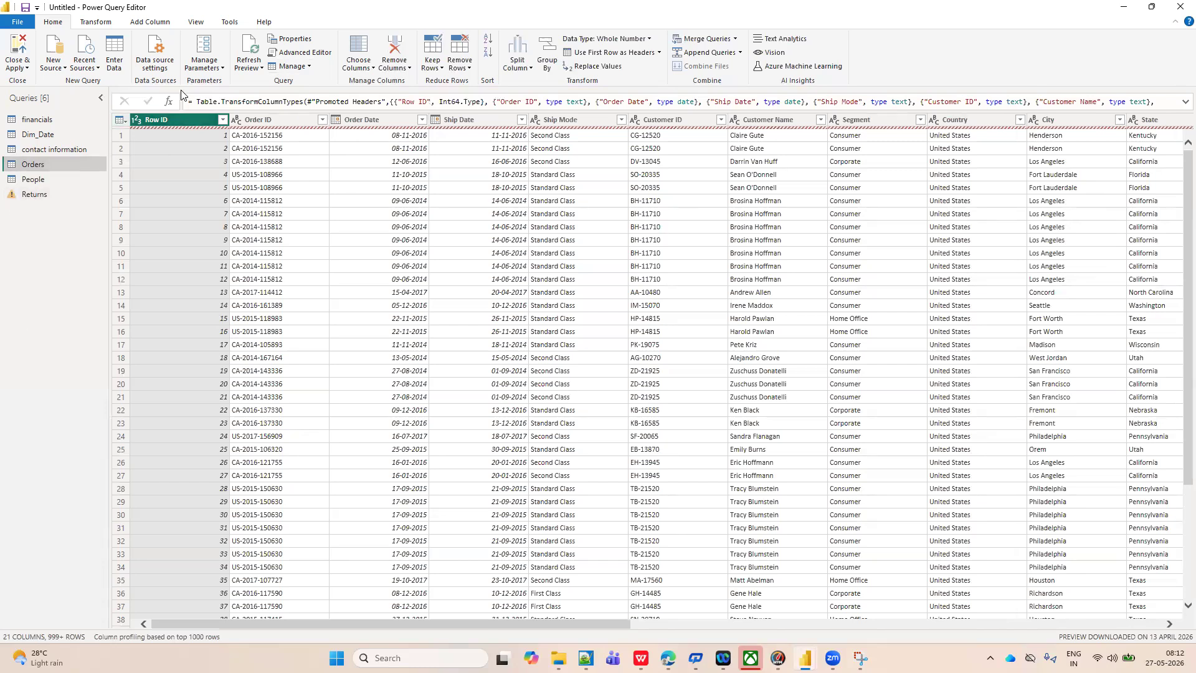
# Display the People query and inspect its Refresh Preview and Refresh All options.
pyautogui.click(263, 69)
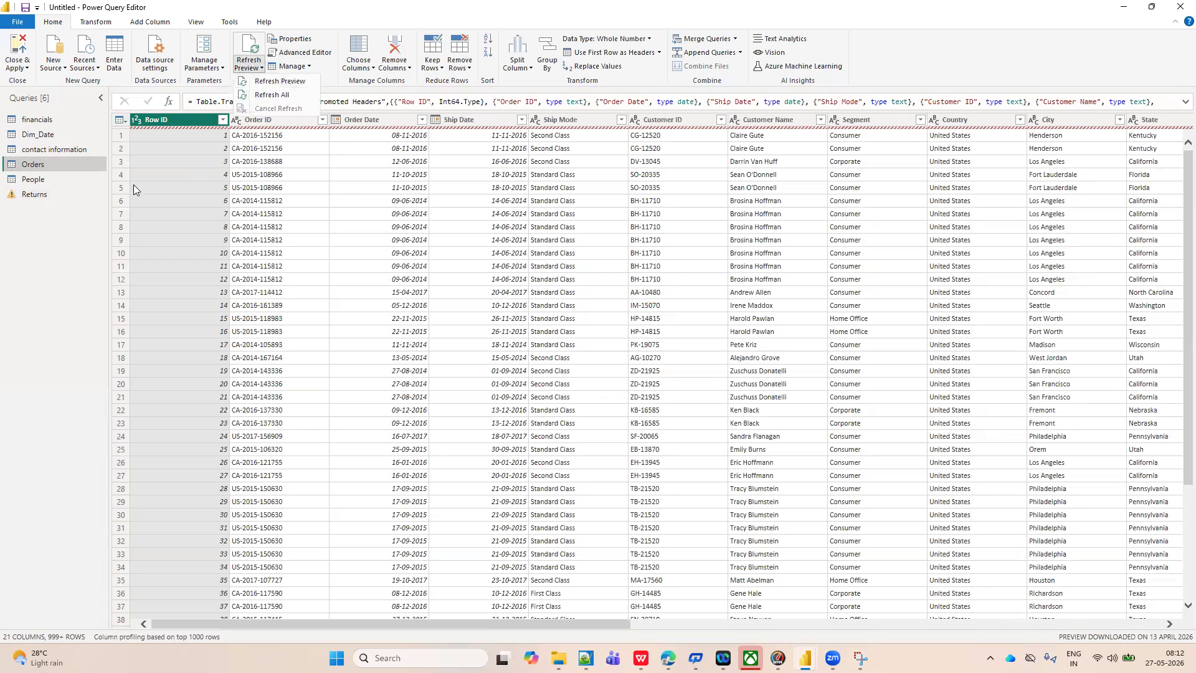
pyautogui.click(40, 186)
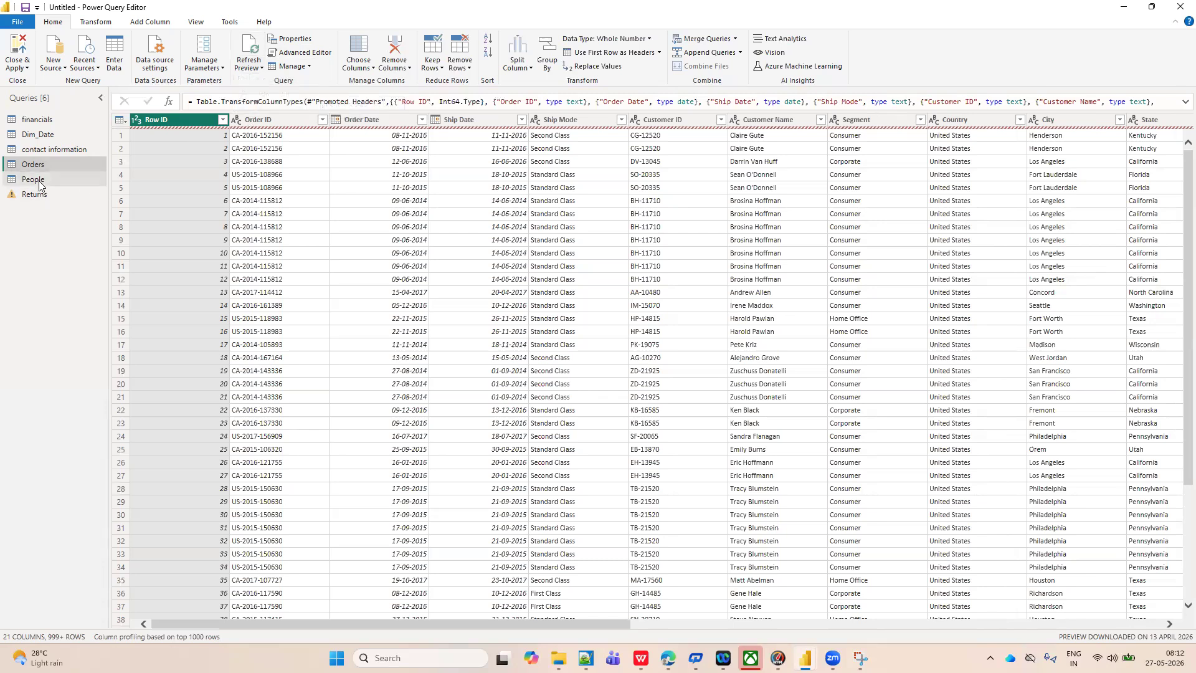
pyautogui.click(38, 180)
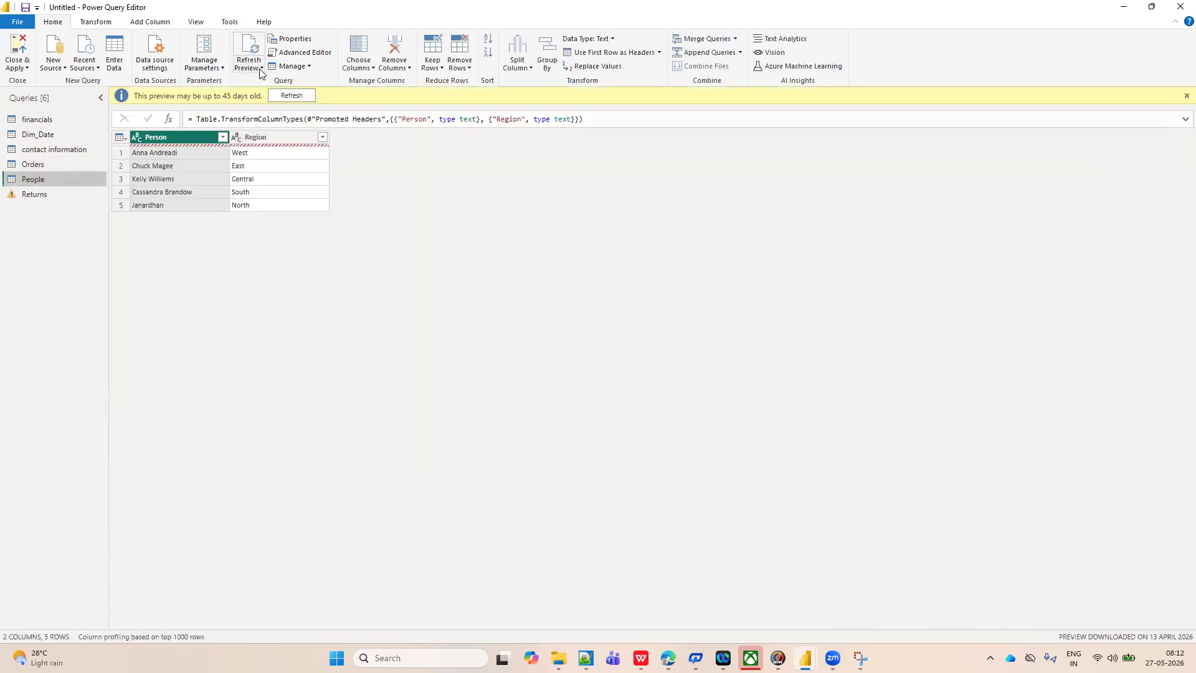
pyautogui.click(261, 69)
pyautogui.click(272, 94)
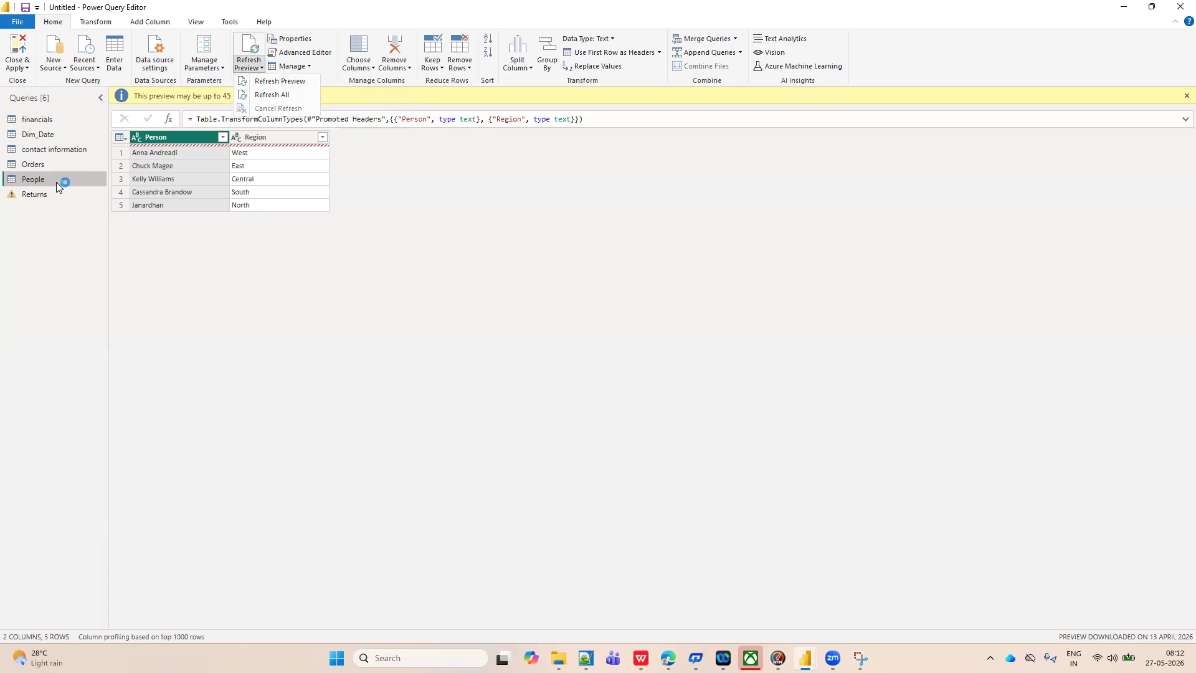
# Display the Dim_Date query and review the preview refresh options available for it.
pyautogui.click(43, 136)
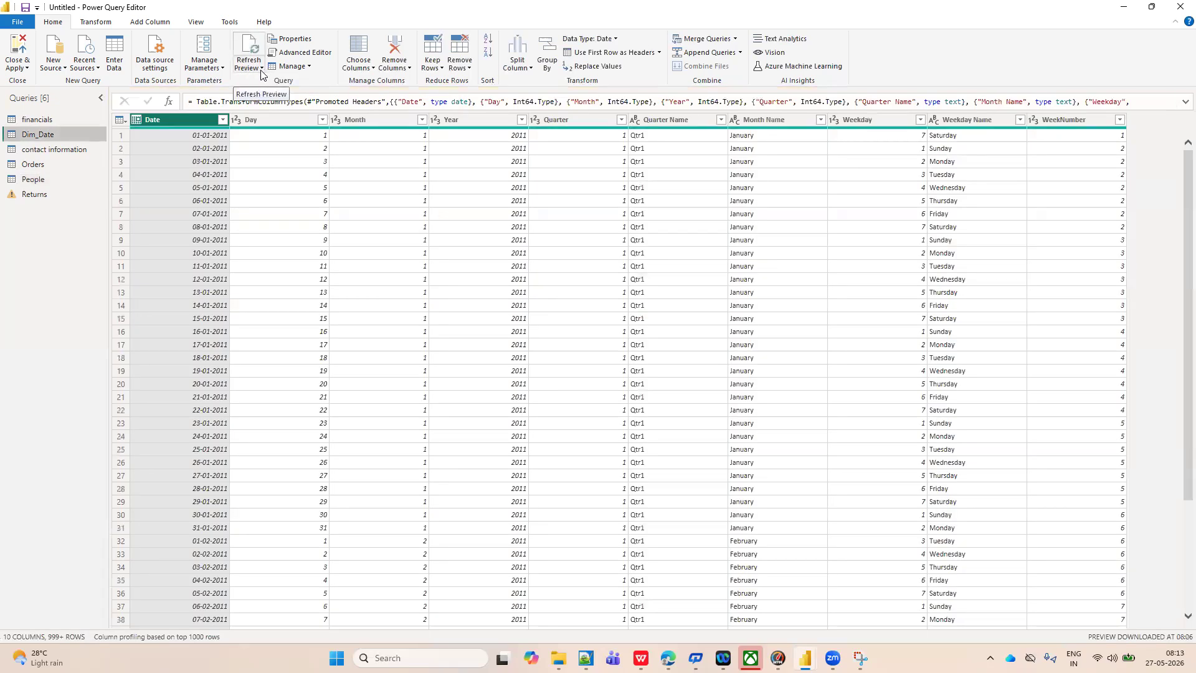
pyautogui.click(261, 71)
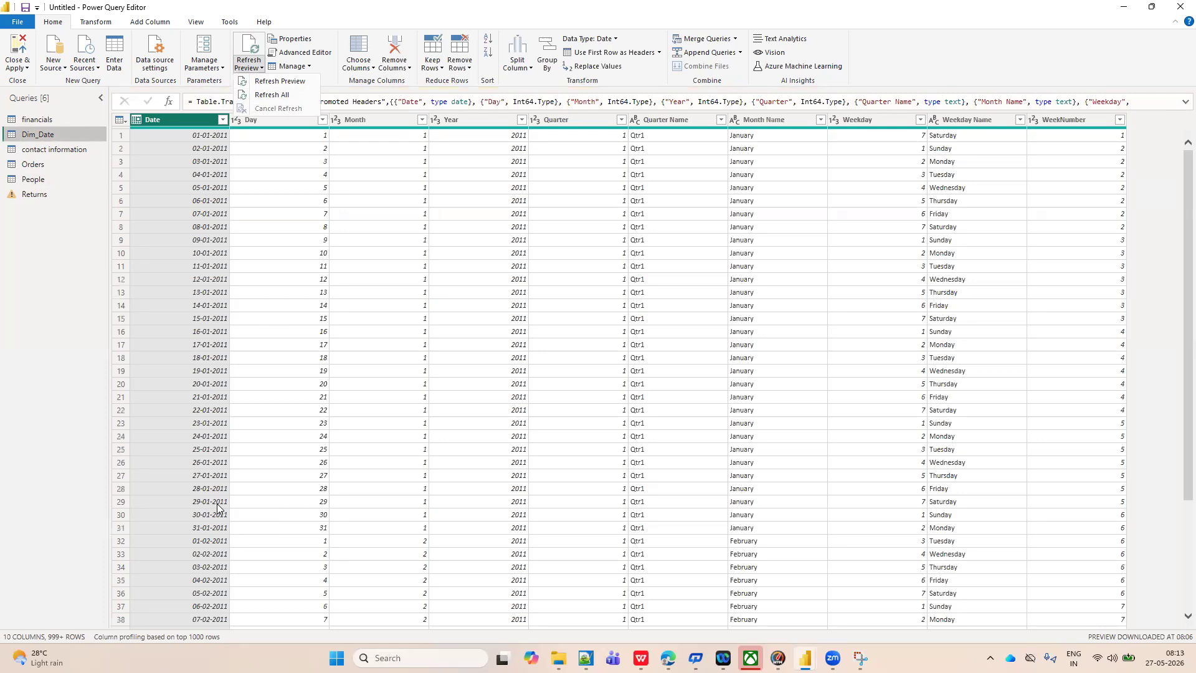
pyautogui.click(749, 248)
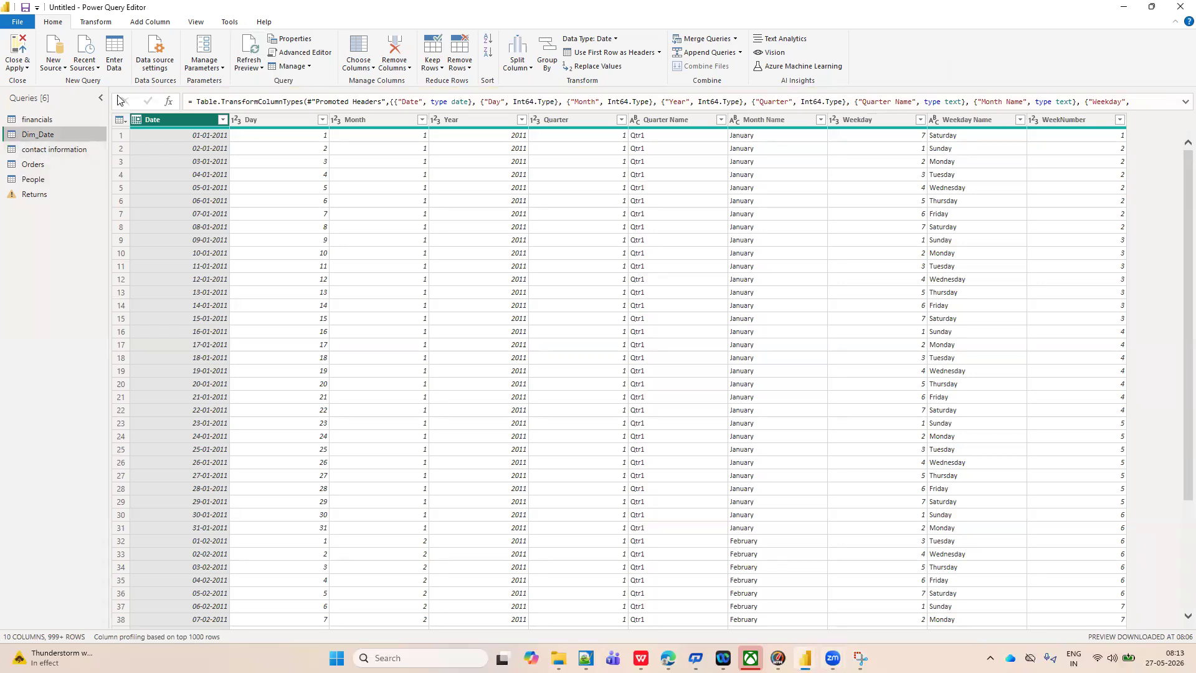
pyautogui.click(262, 70)
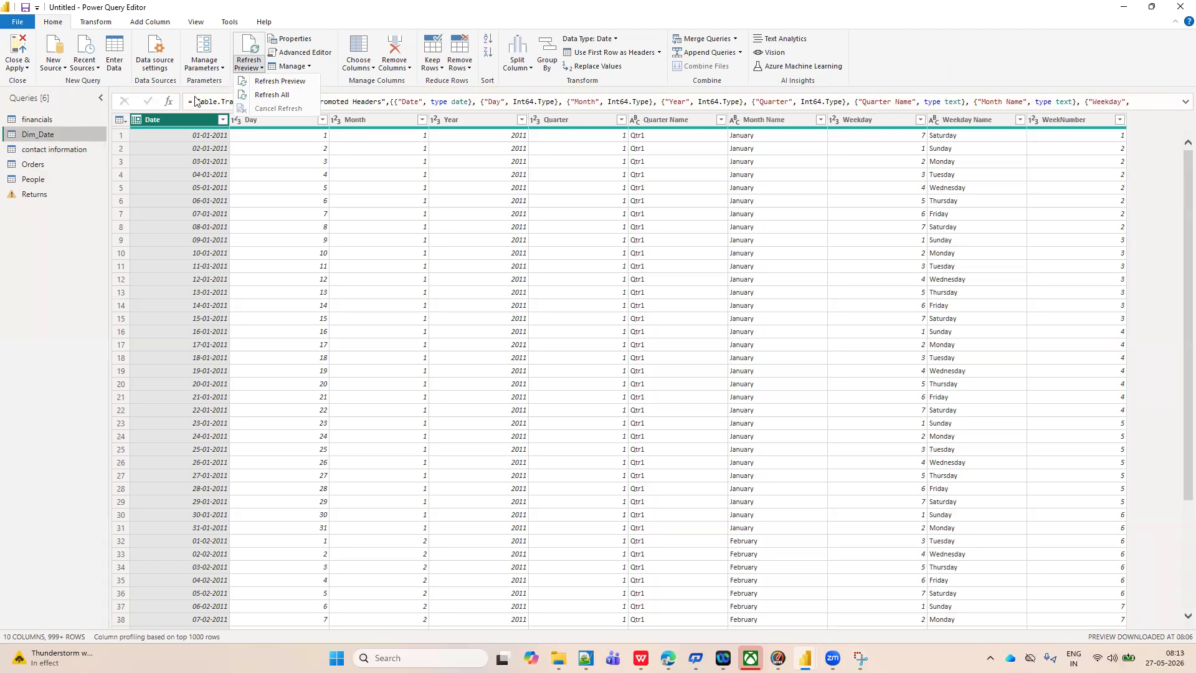
pyautogui.click(31, 151)
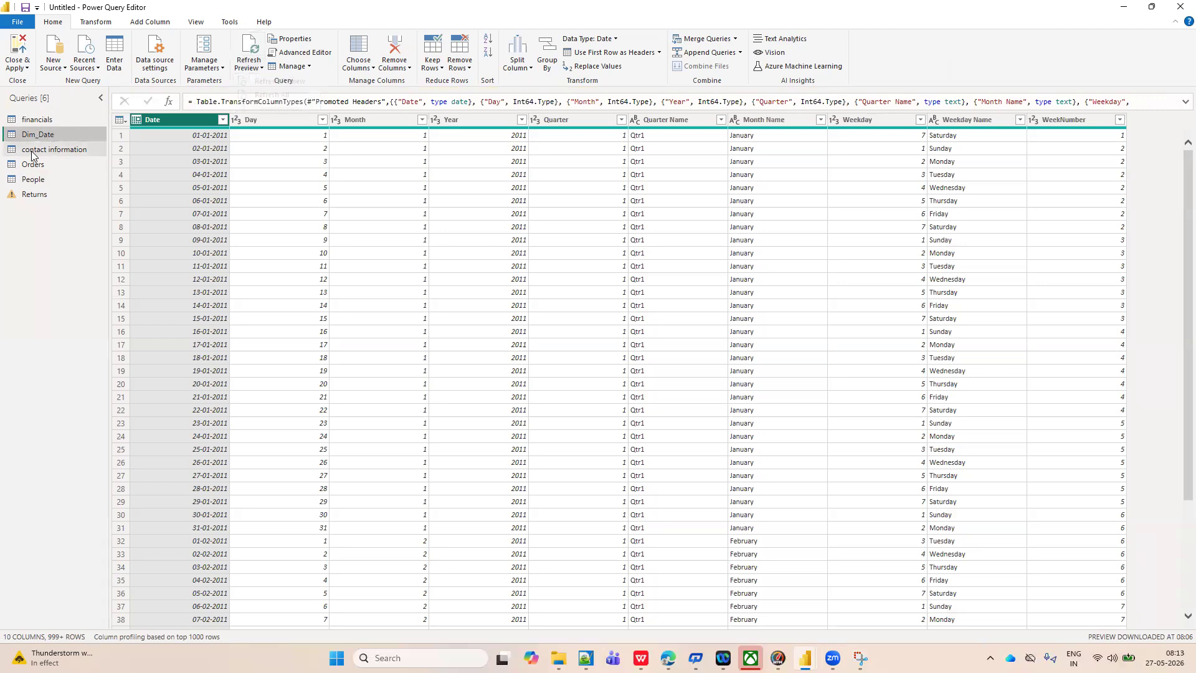
pyautogui.click(262, 70)
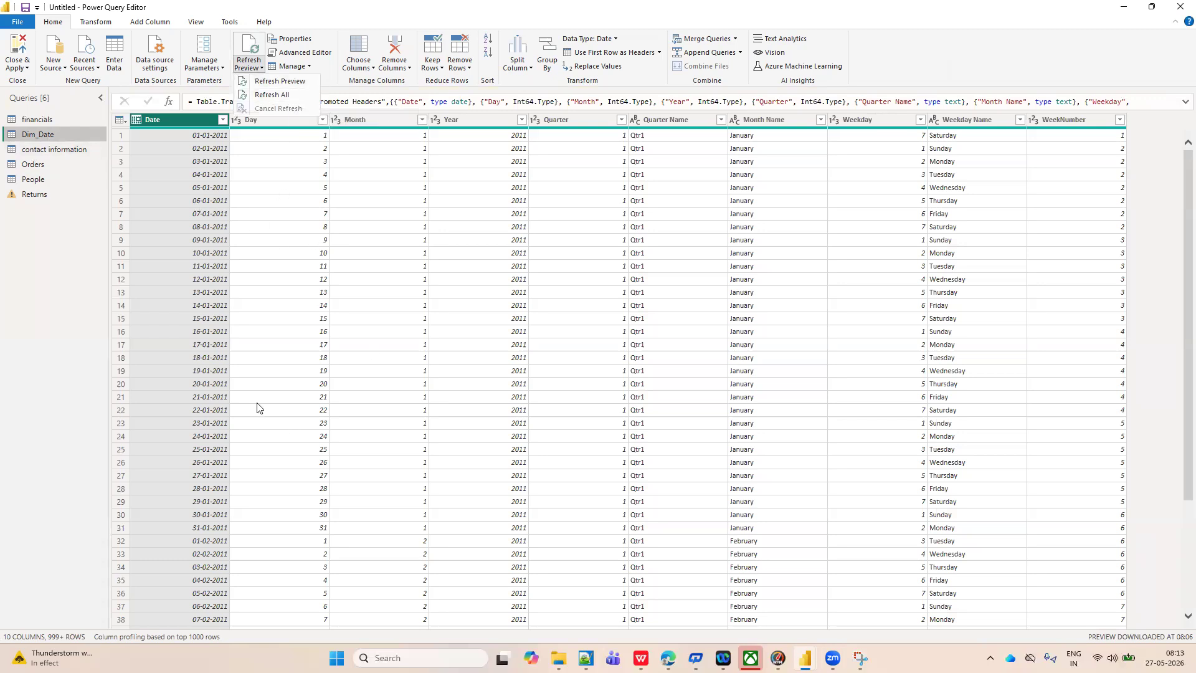
pyautogui.click(40, 185)
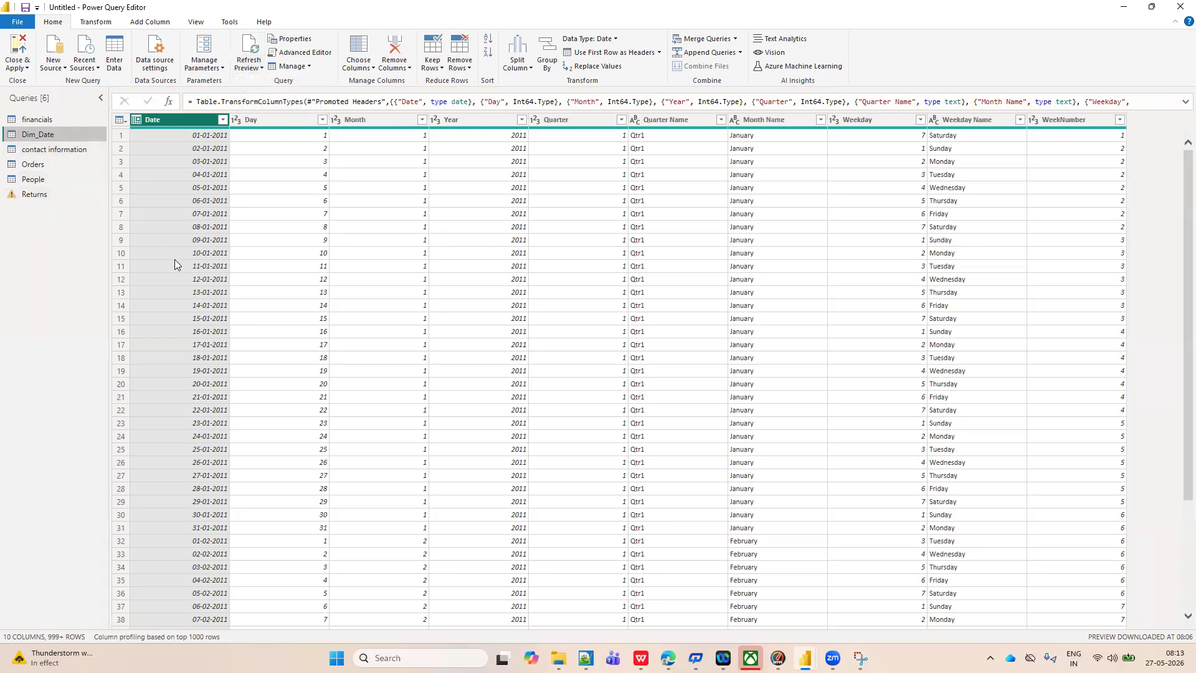
# Switch to the Sample - Superstore workbook in WPS Office and check the Person and Region headers on the People sheet.
pyautogui.moveTo(640, 658)
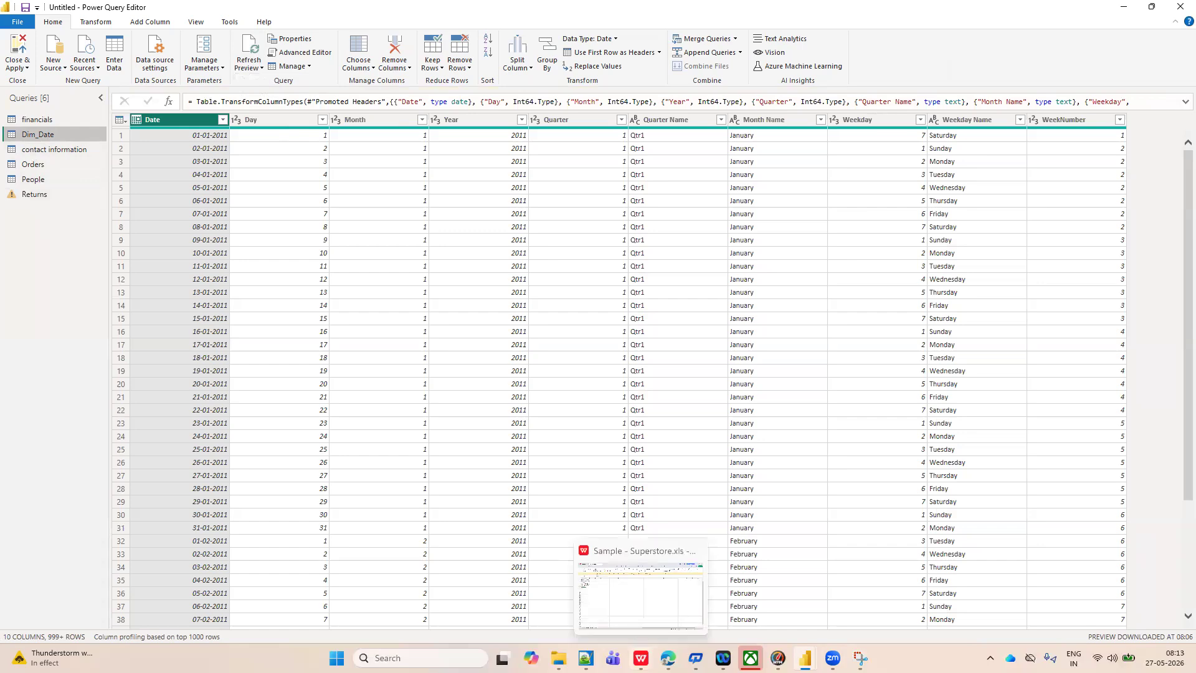
pyautogui.click(643, 623)
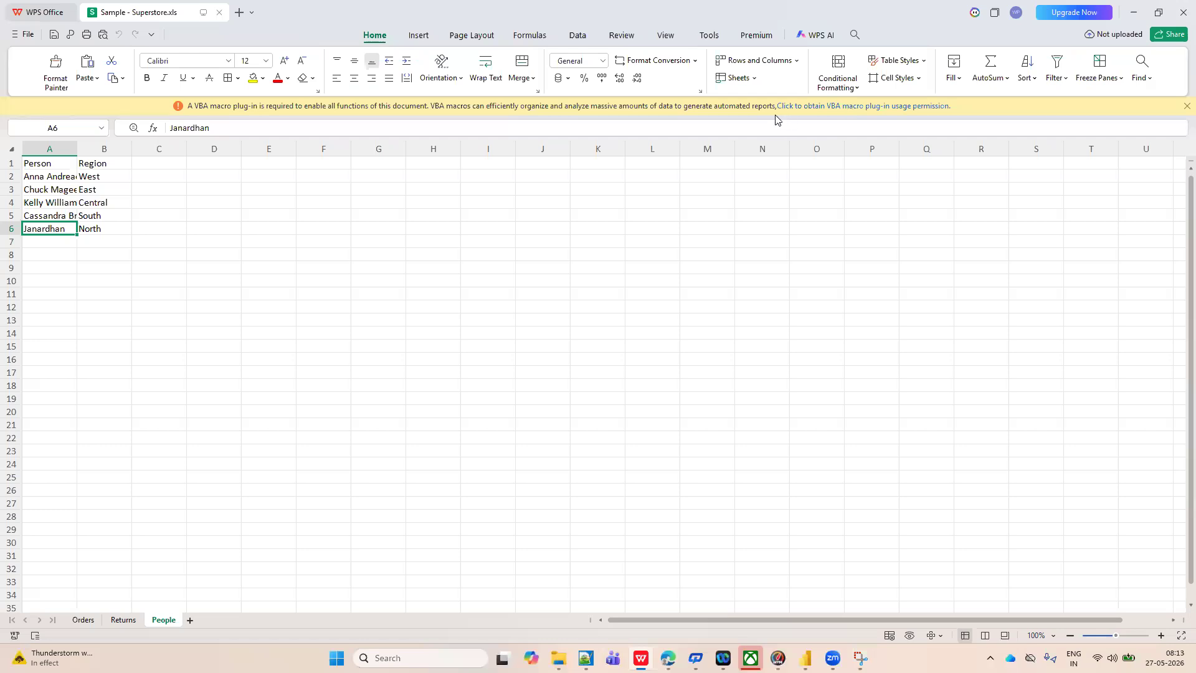
pyautogui.click(46, 164)
pyautogui.click(97, 164)
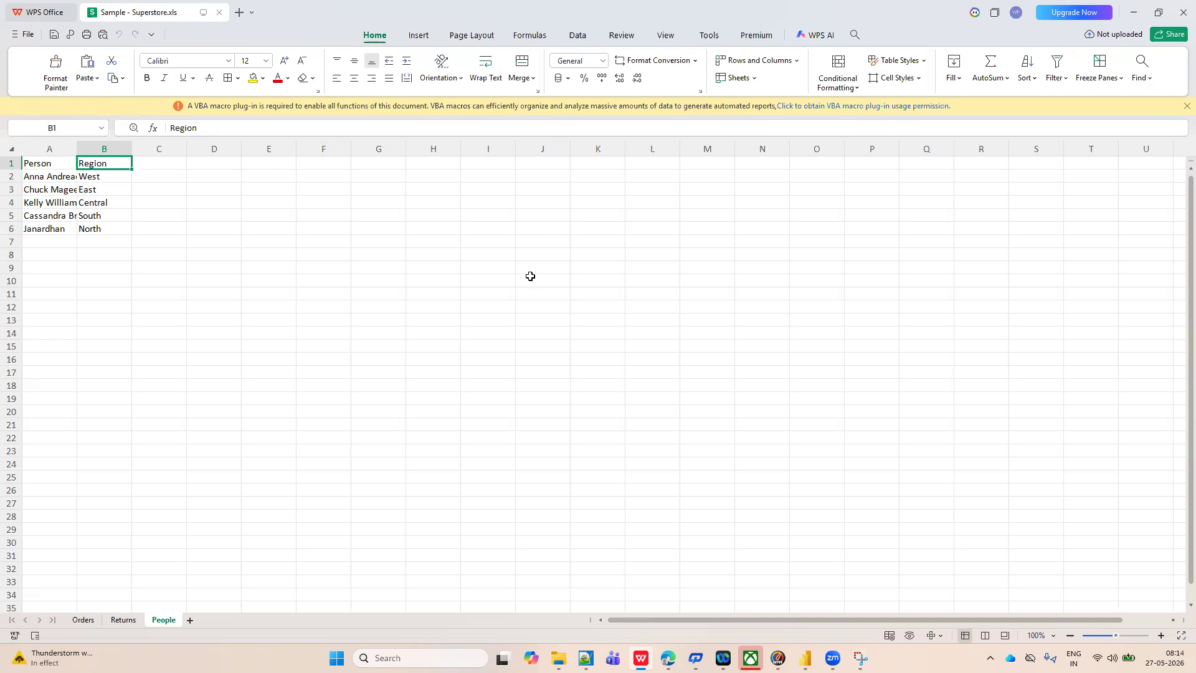
pyautogui.click(582, 244)
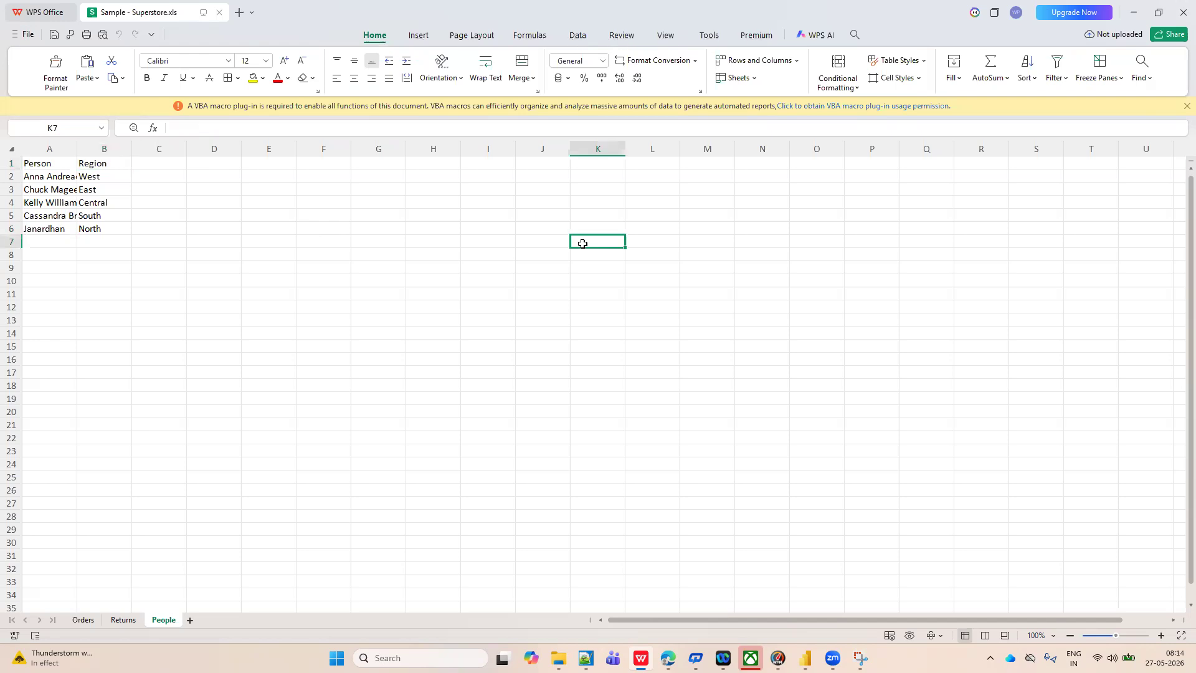
# Return to the Power Query Editor and delete the Returns query.
pyautogui.hotkey('alt', 'Tab')
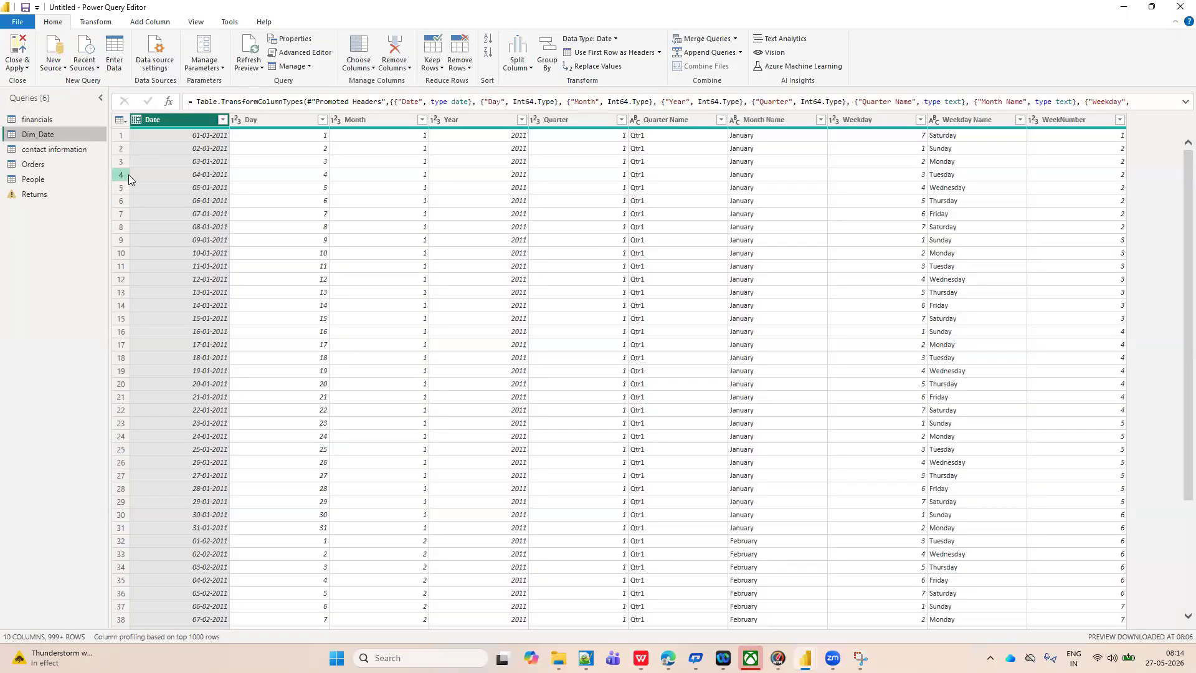
pyautogui.click(38, 194)
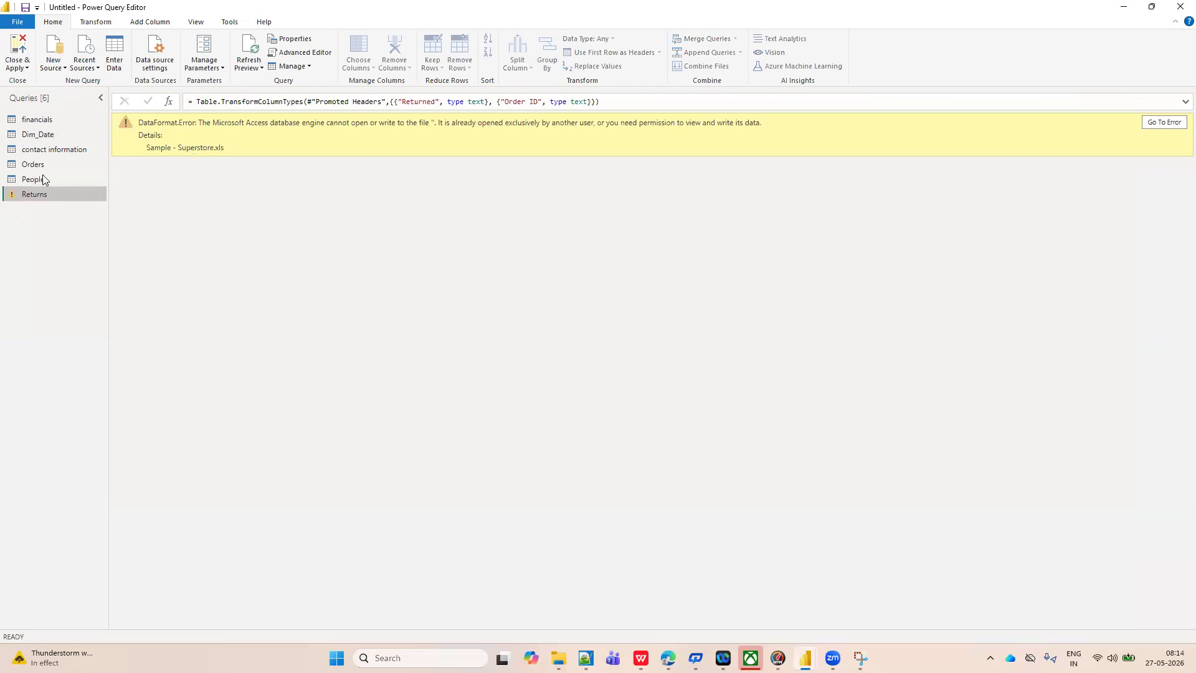
pyautogui.rightClick(40, 193)
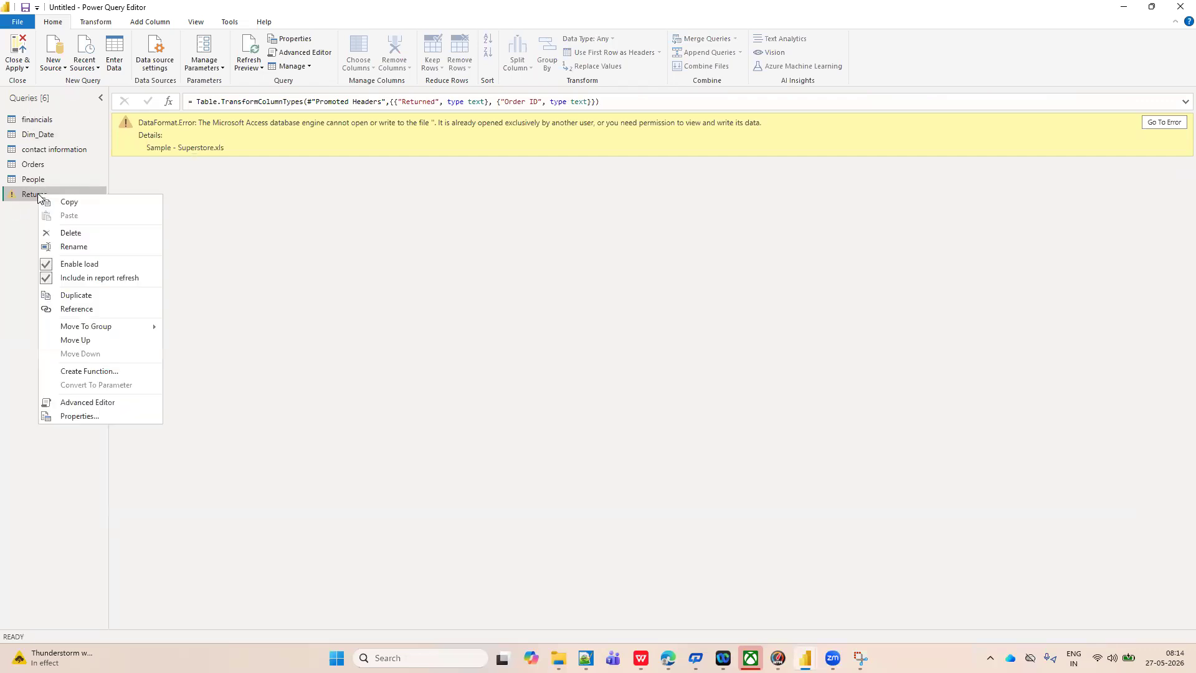
pyautogui.click(61, 233)
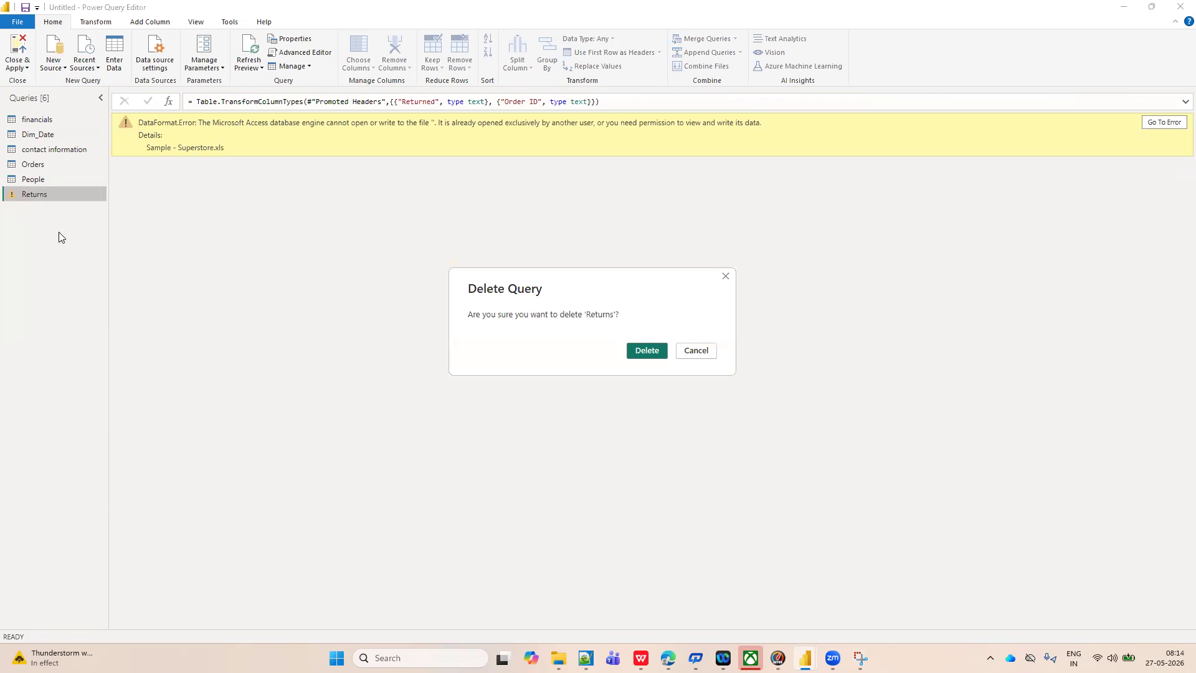
pyautogui.click(659, 350)
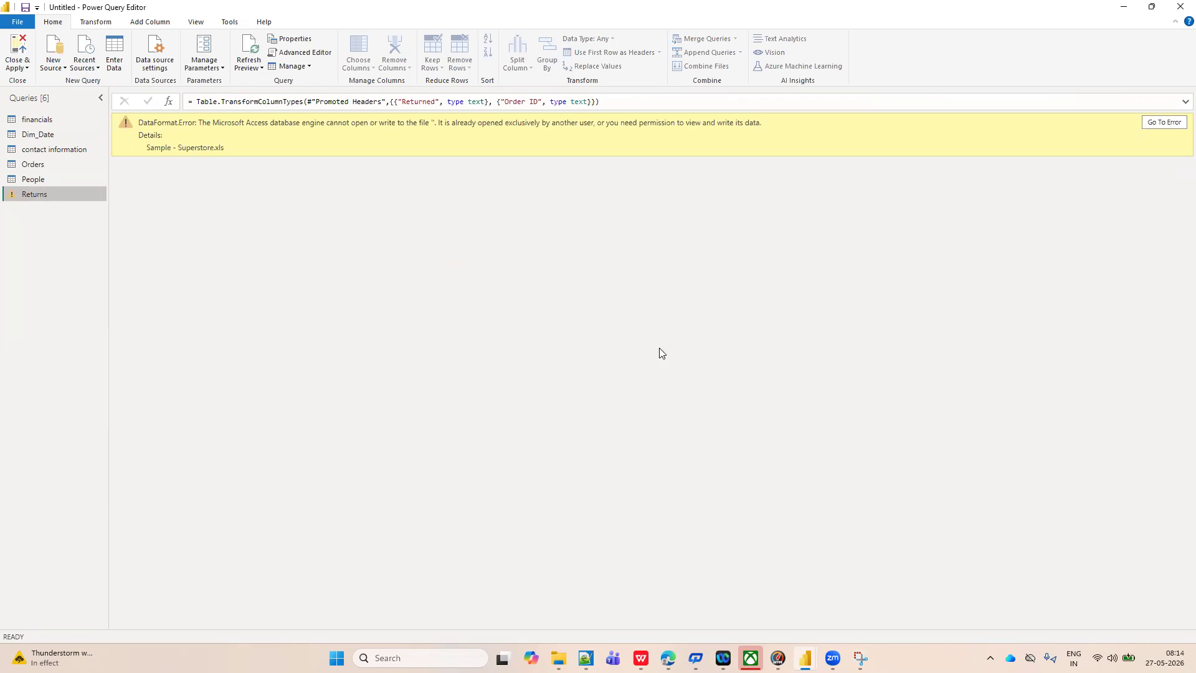
# Display the contact information query and examine the Refresh Preview and Refresh All choices in relation to the other queries.
pyautogui.click(38, 151)
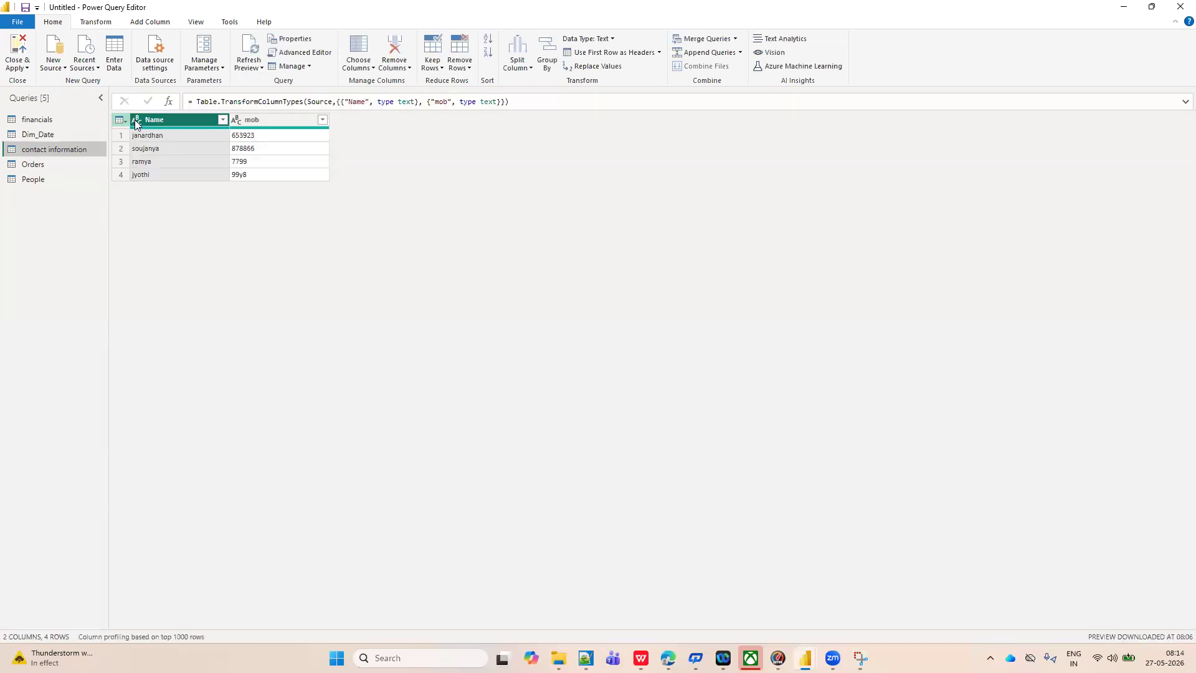
pyautogui.click(262, 68)
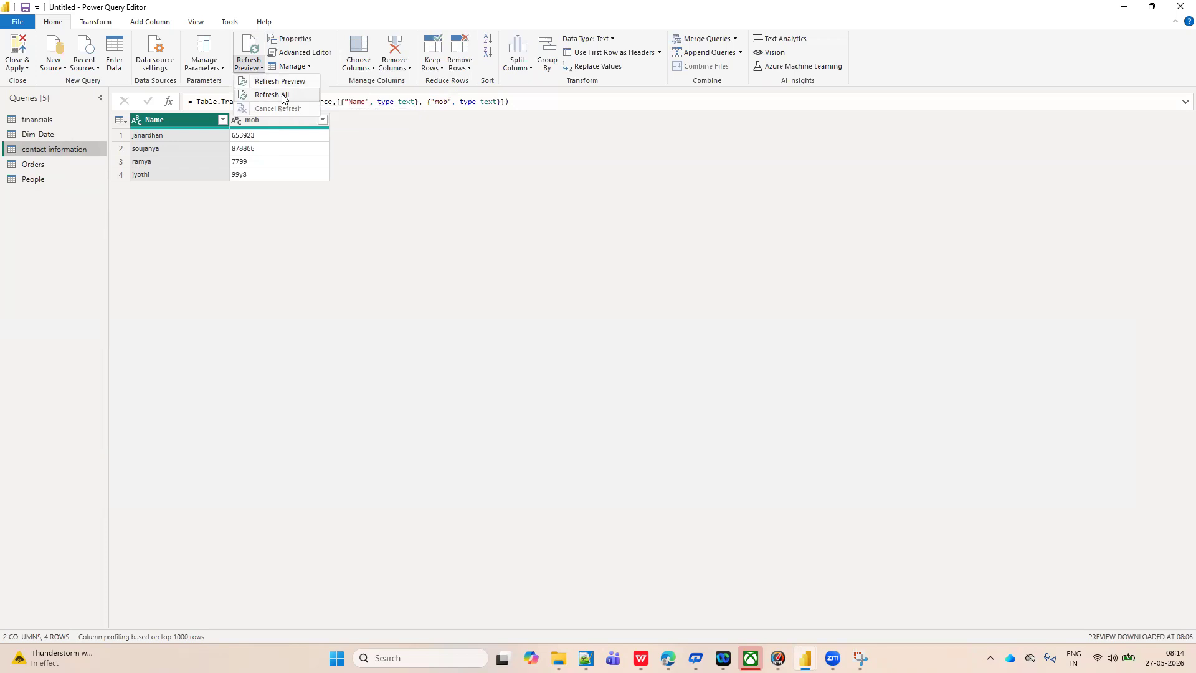
pyautogui.click(39, 140)
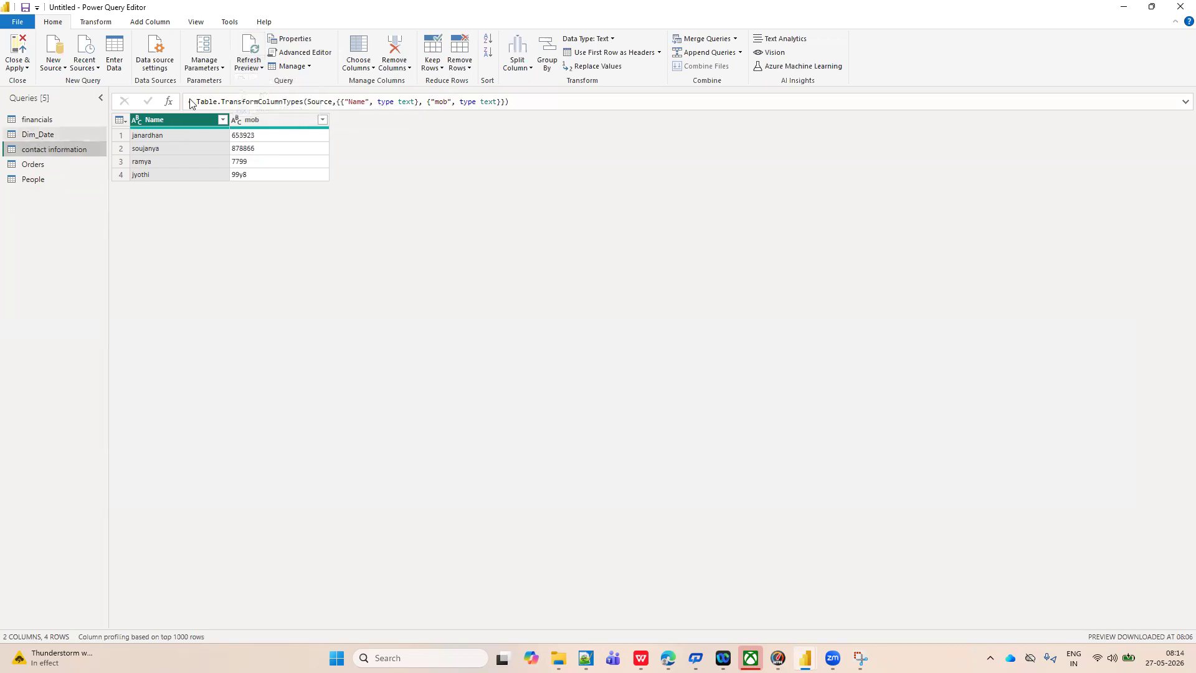
pyautogui.click(259, 68)
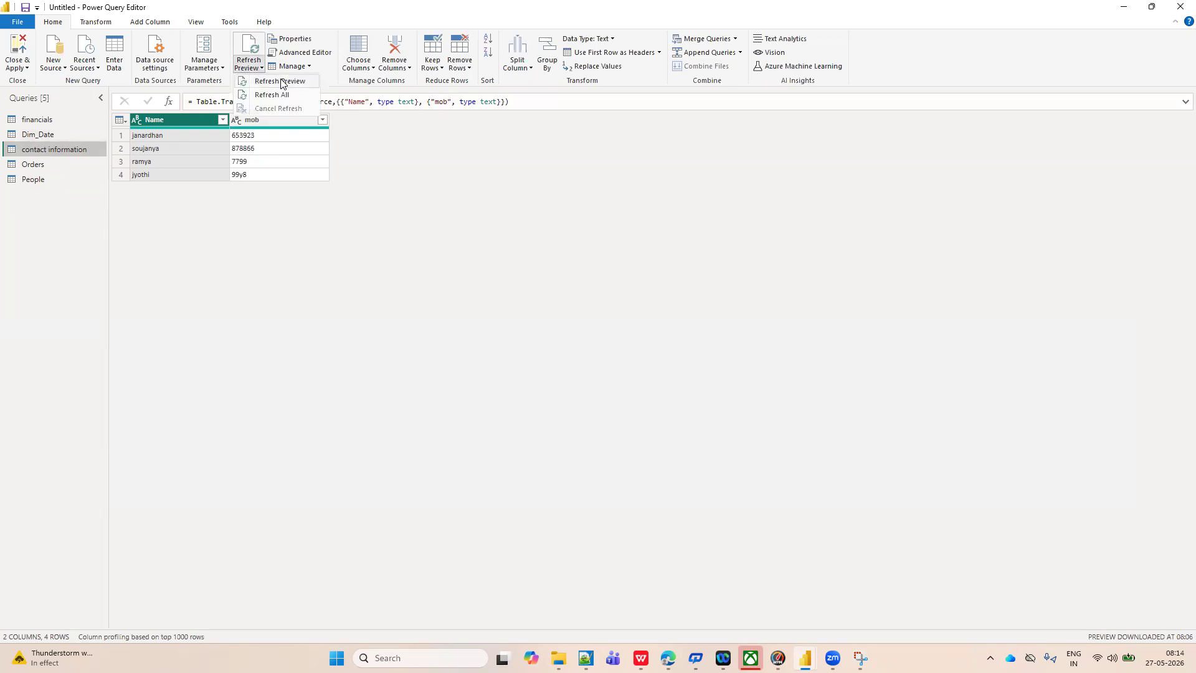
pyautogui.click(279, 271)
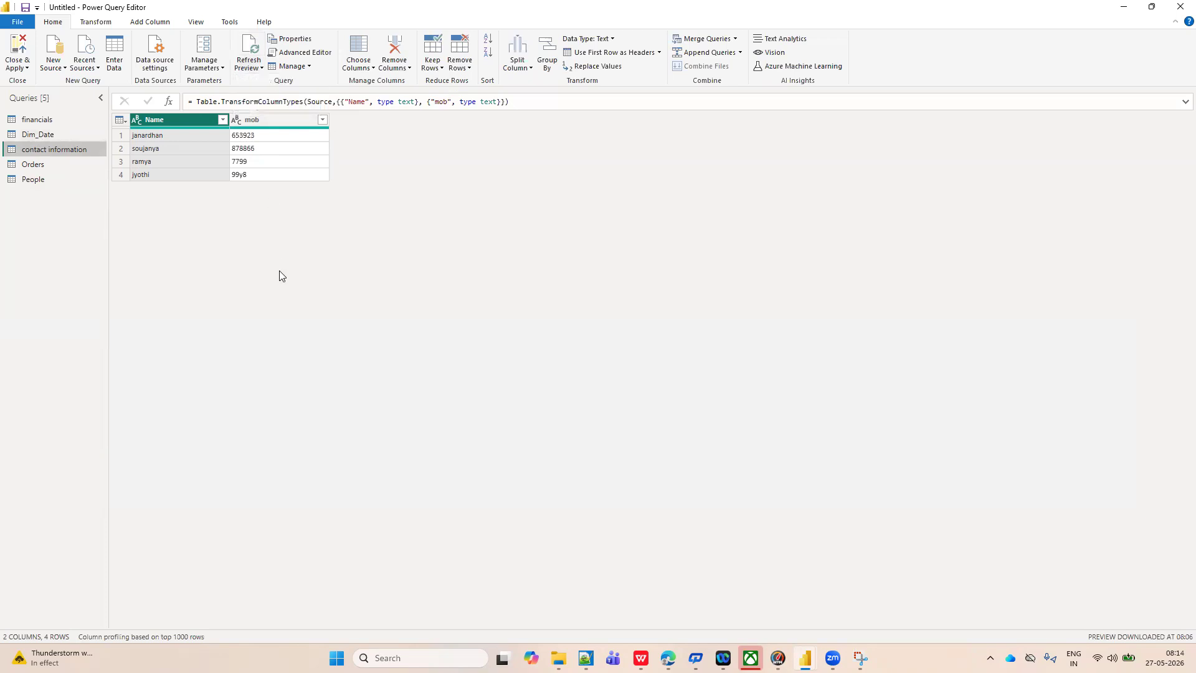
pyautogui.click(259, 69)
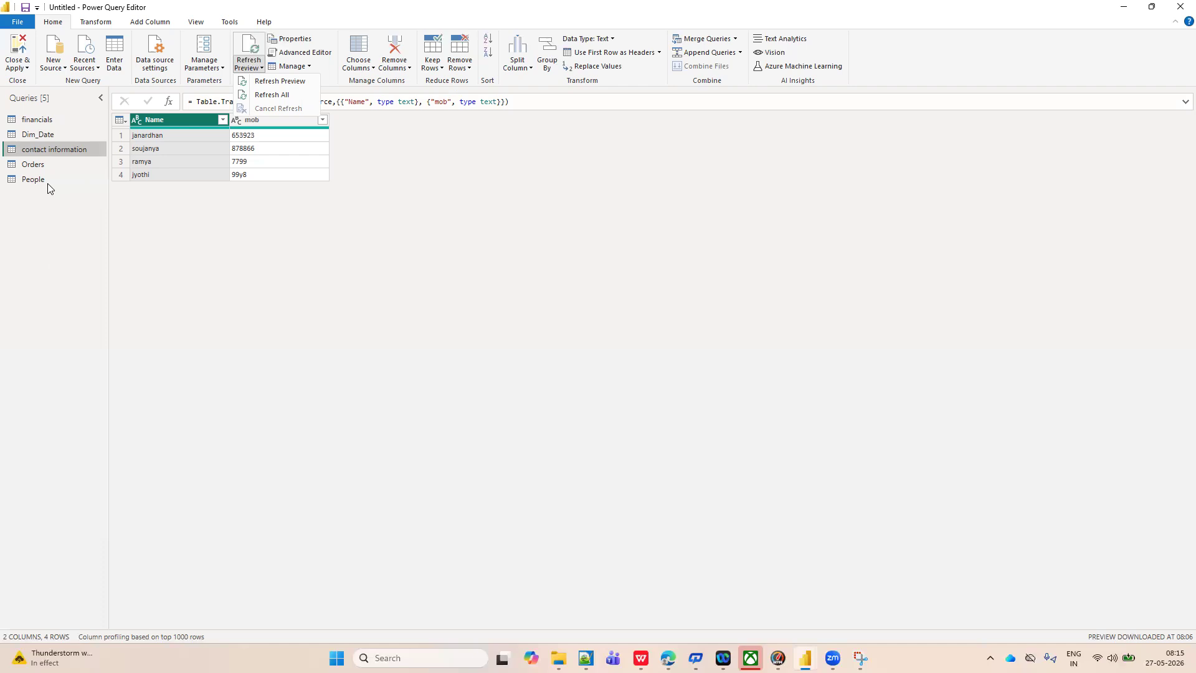
pyautogui.click(61, 136)
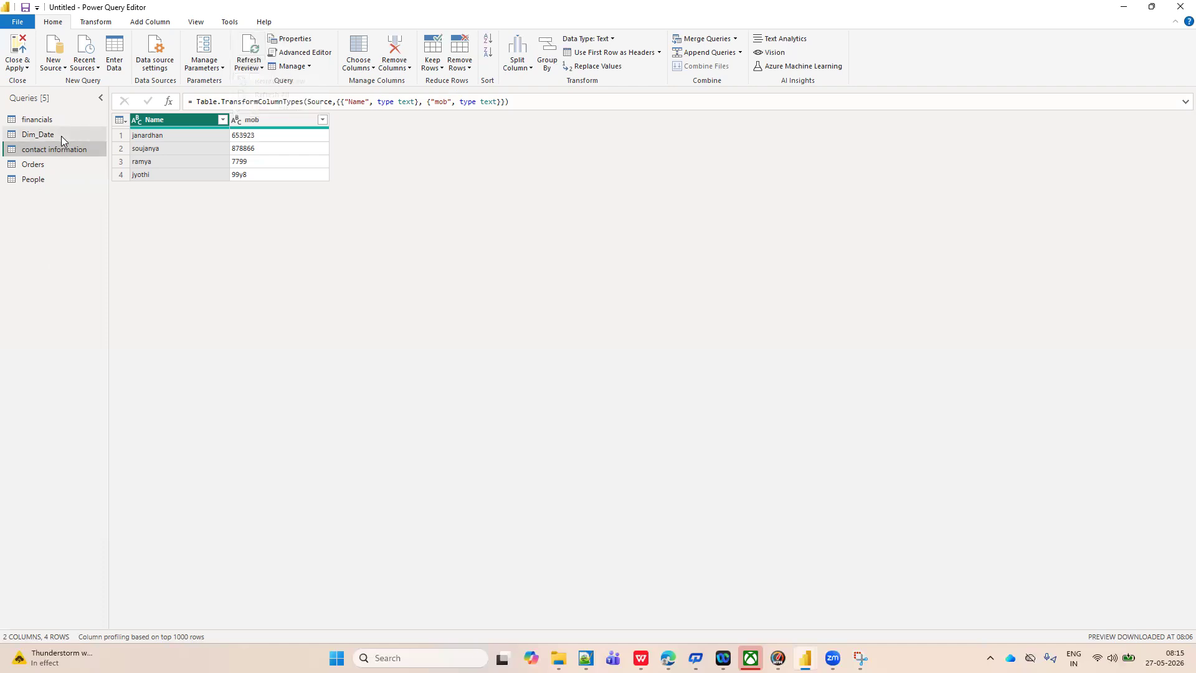
pyautogui.click(262, 68)
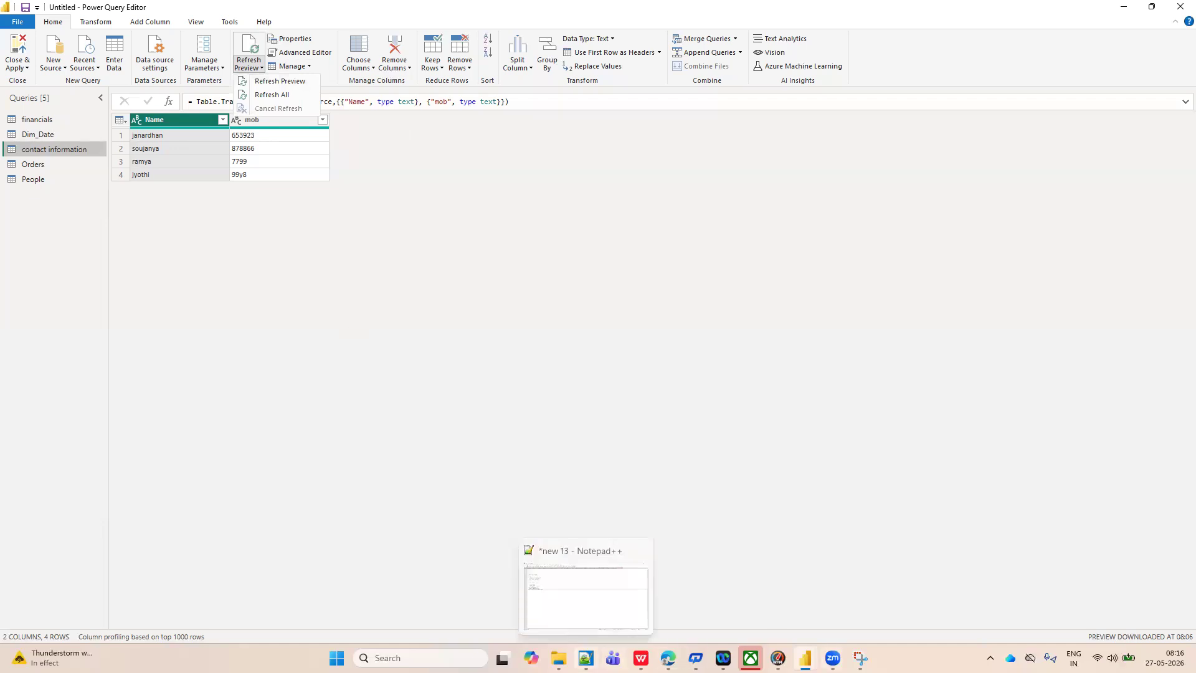
# Switch to the Notepad++ notes and add the heading "table types:" below the Power query interface list.
pyautogui.click(585, 658)
pyautogui.press('Return')
pyautogui.press('Return')
pyautogui.press('Return')
pyautogui.press('Return')
pyautogui.write('table ty')
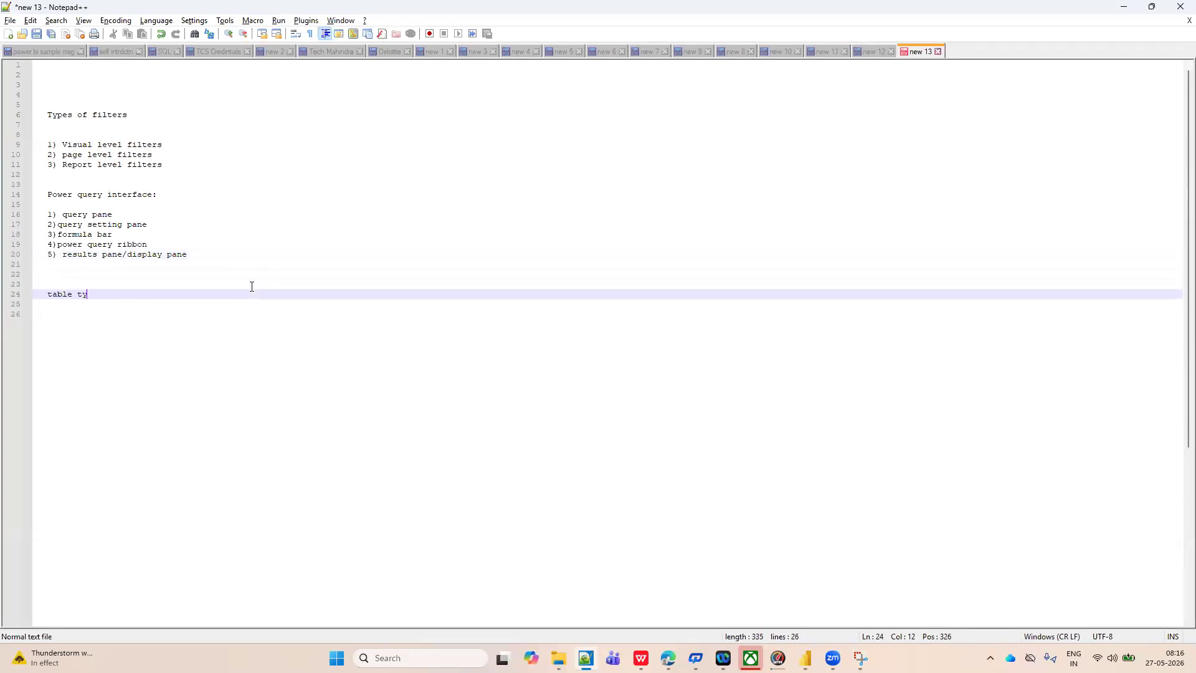
pyautogui.write('pes:')
pyautogui.press('Return')
pyautogui.press('Return')
# List "1) static tables" and "2) dynamic tables" under the table types heading, separated by a blank line.
pyautogui.write('1) static')
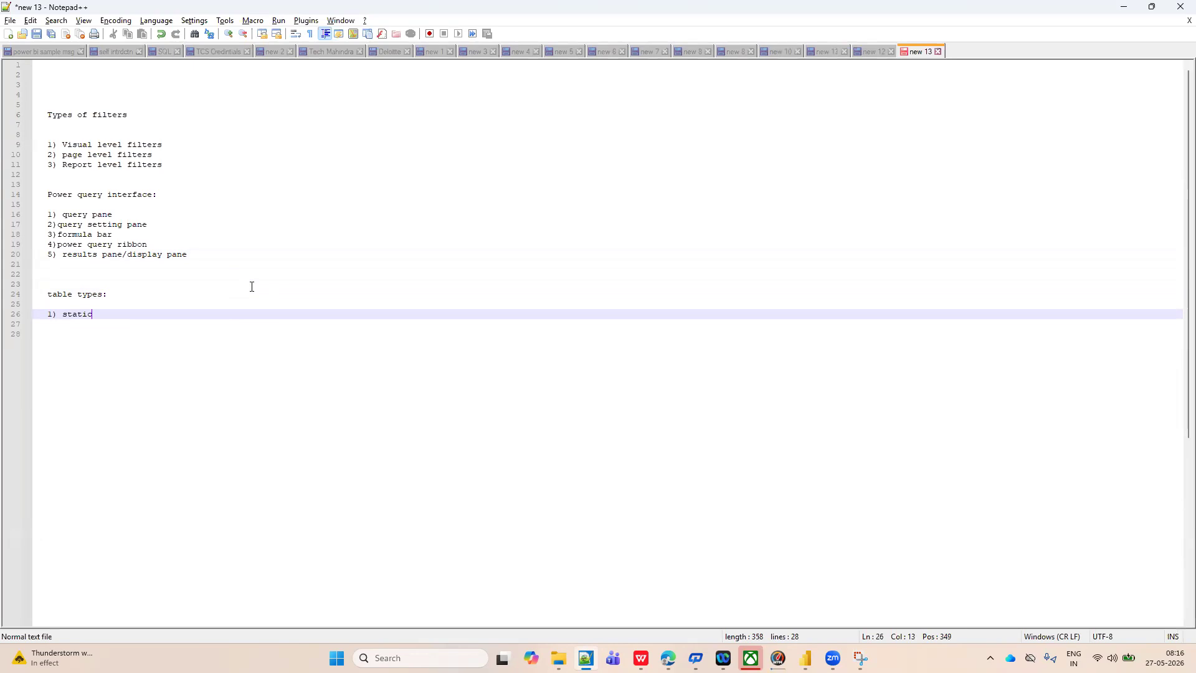
pyautogui.write(' tables')
pyautogui.press('Return')
pyautogui.press('Return')
pyautogui.write('2)')
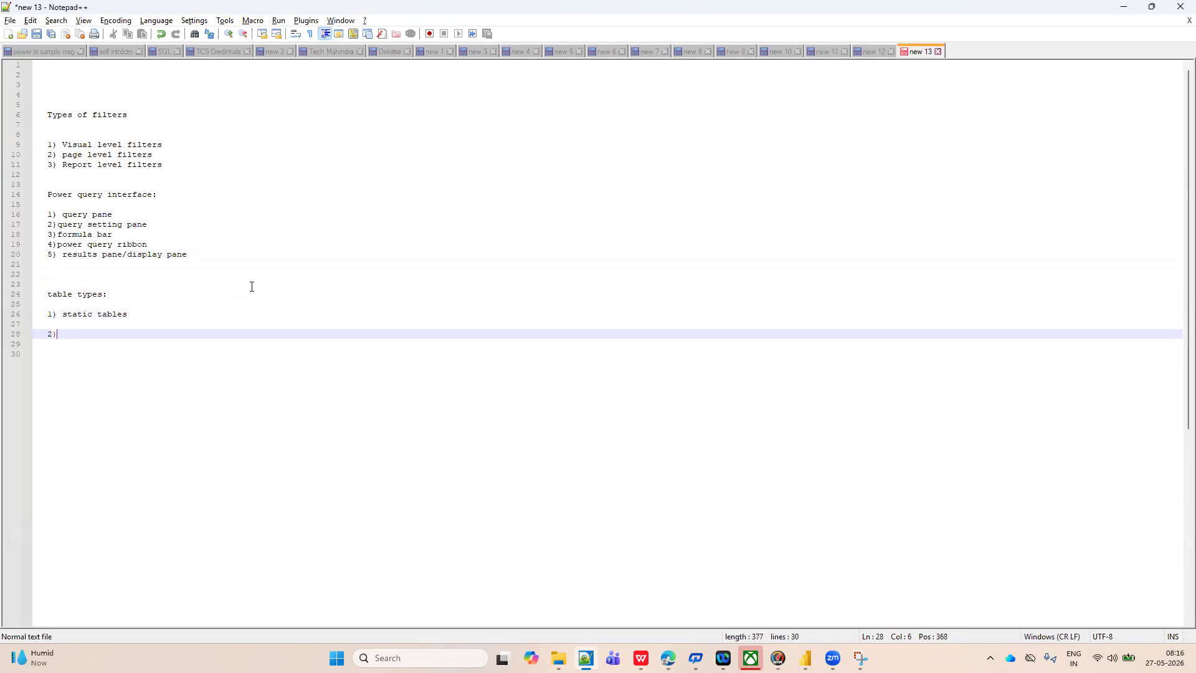
pyautogui.write(' dynamic tables')
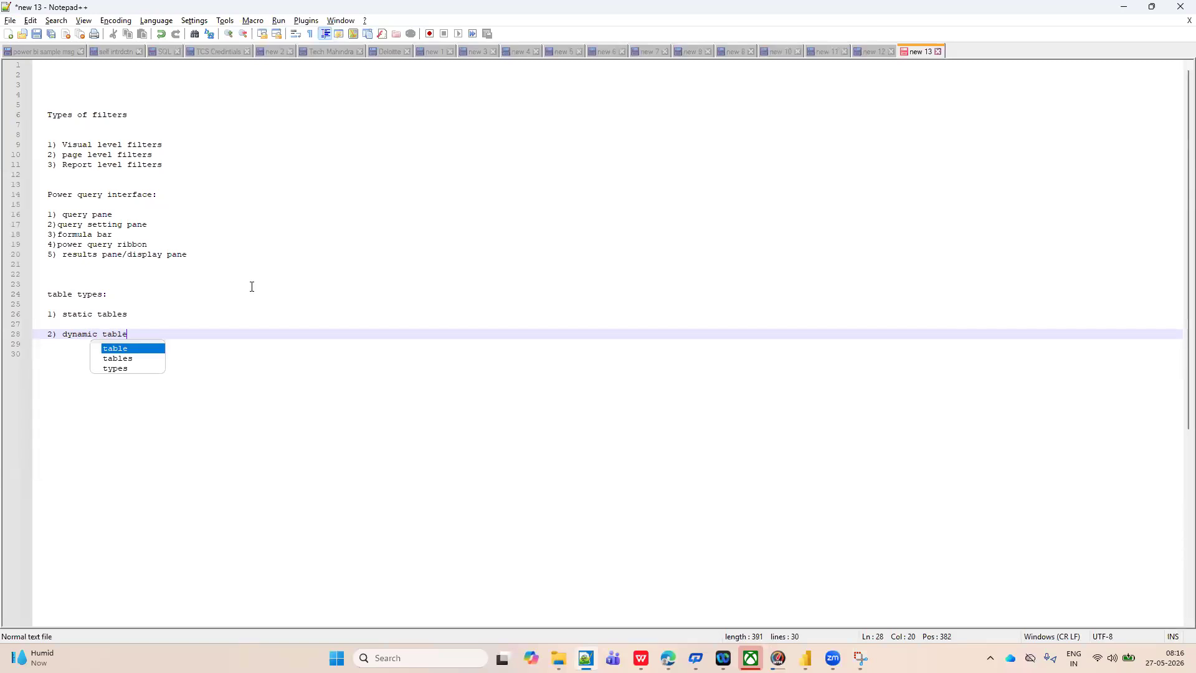
pyautogui.click(311, 325)
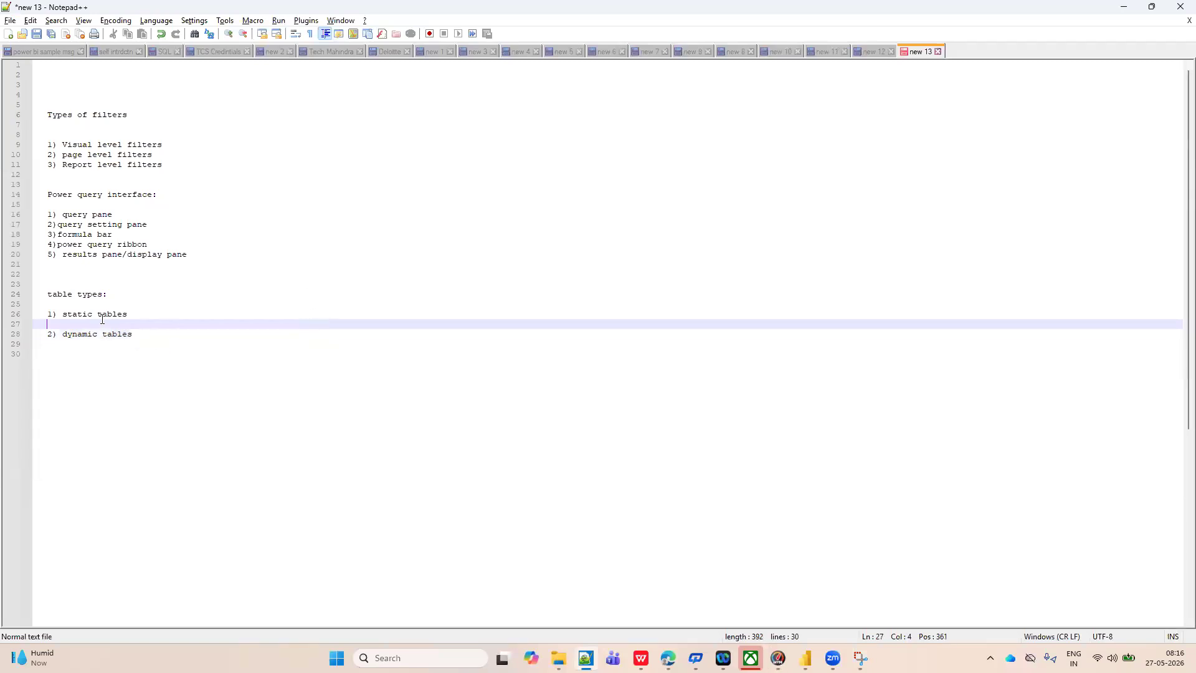
# Compare the query list in the Power Query Editor with the table types notes in Notepad++.
pyautogui.hotkey('alt', 'Tab')
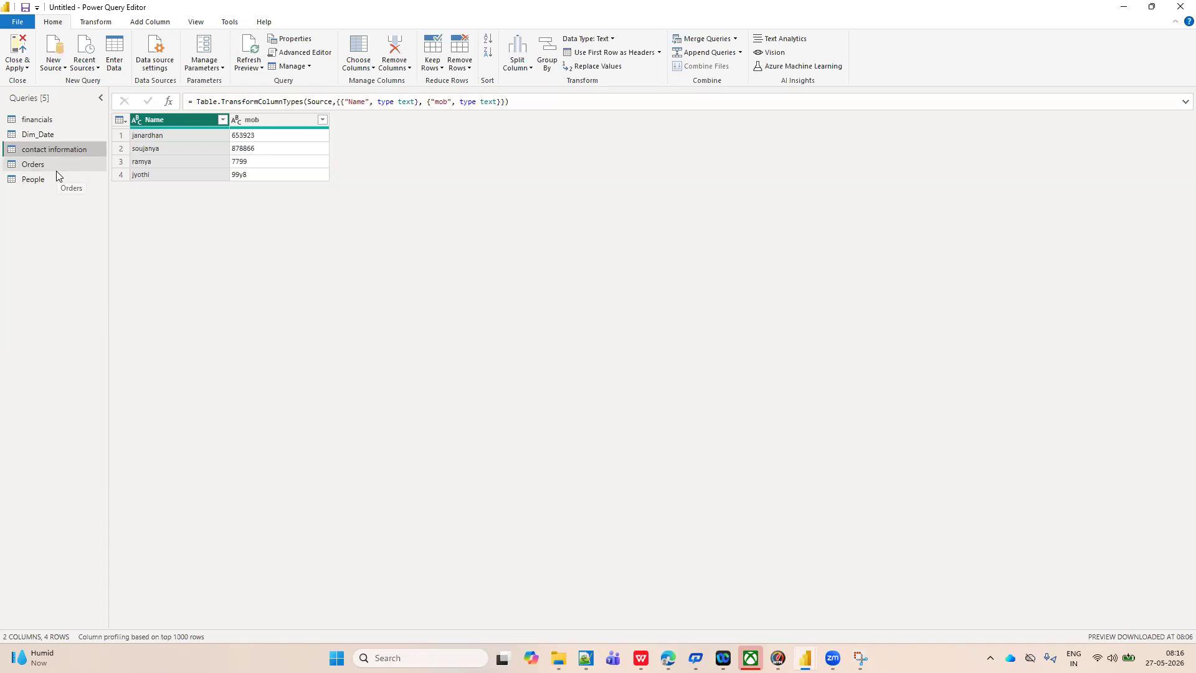
pyautogui.hotkey('alt', 'Tab')
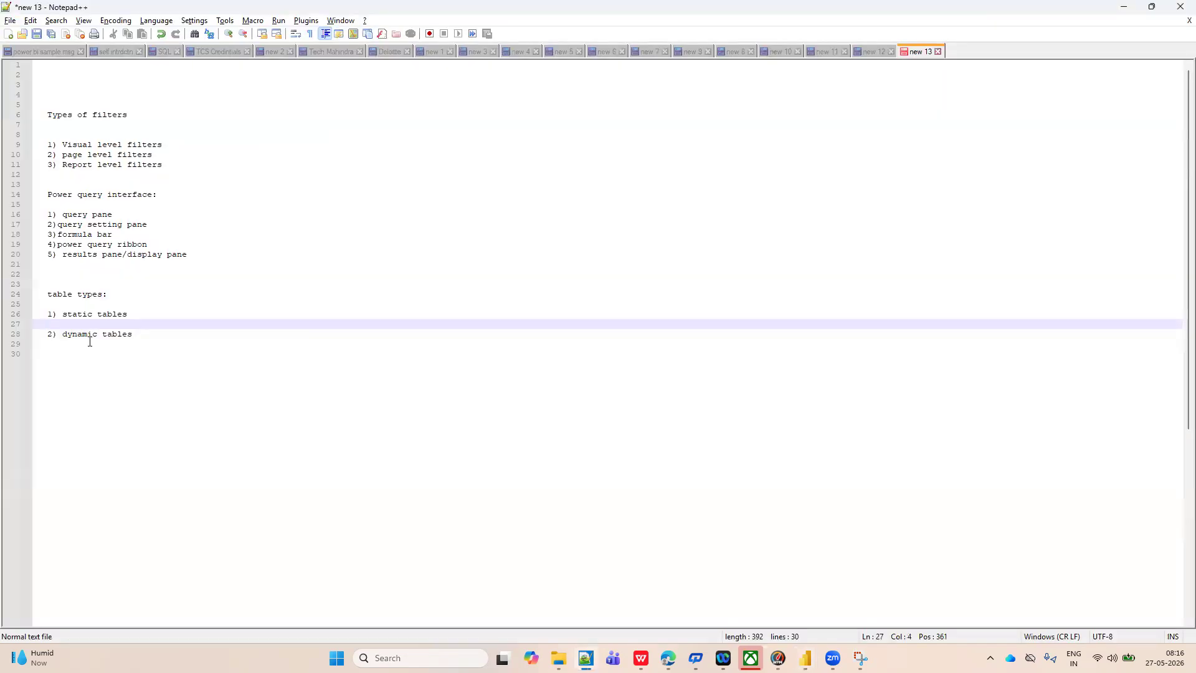
# Display the Orders query in the Power Query Editor and compare it with the table types notes in Notepad++.
pyautogui.hotkey('alt', 'Tab')
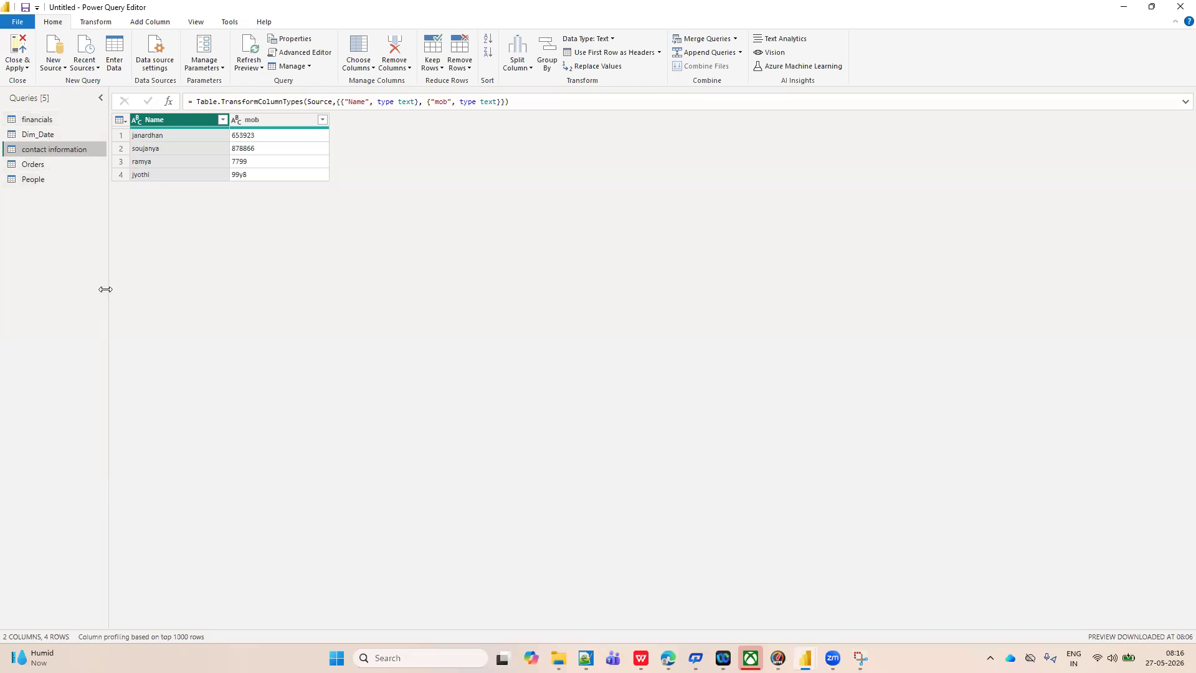
pyautogui.hotkey('alt', 'Tab')
pyautogui.hotkey('alt', 'Tab')
pyautogui.click(33, 164)
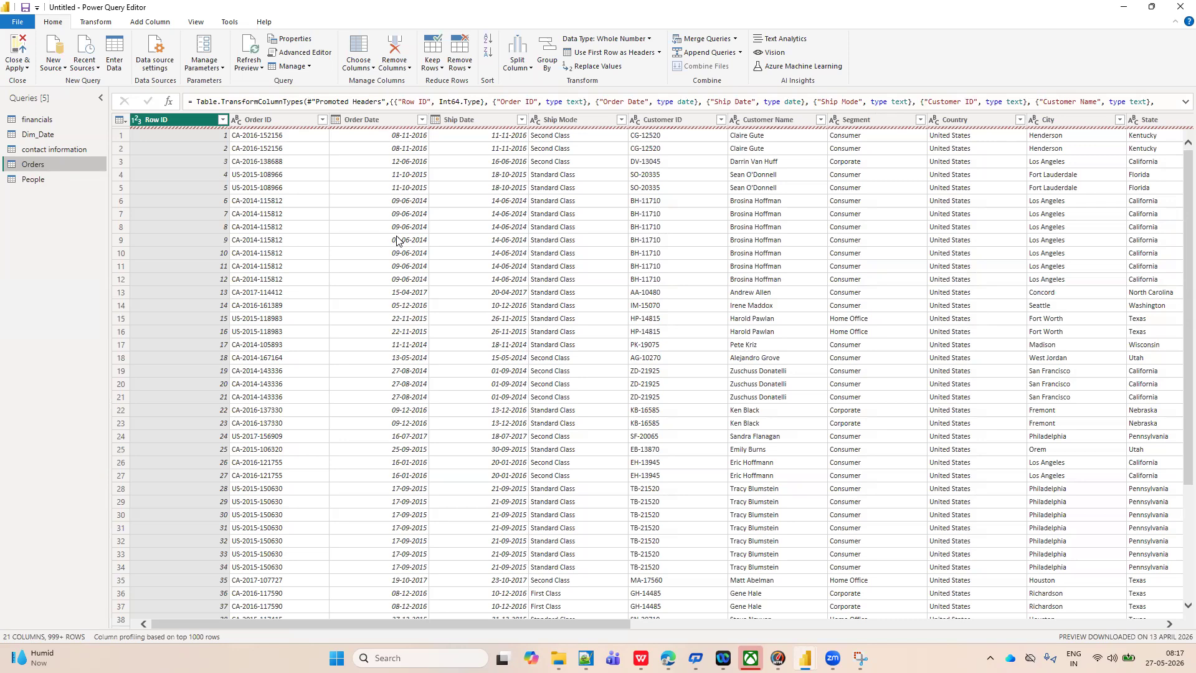
pyautogui.hotkey('alt', 'Tab')
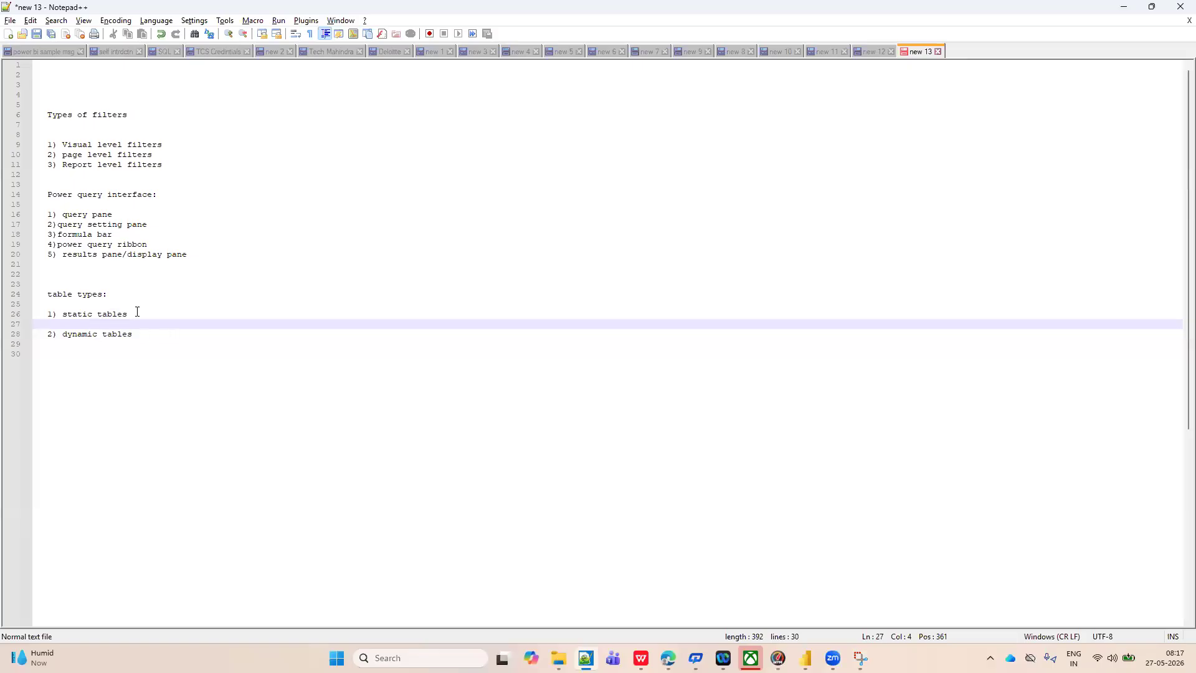
pyautogui.hotkey('alt', 'Tab')
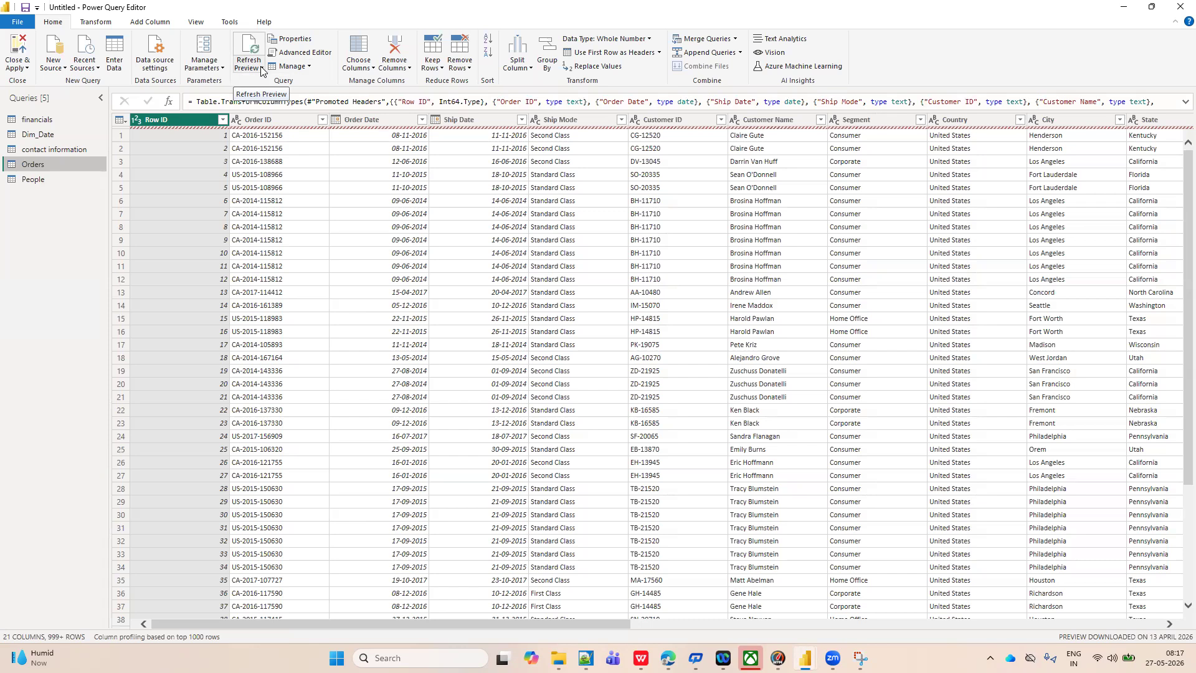
# In the Notepad++ notes, add 98 after "static tables" and 2 after "dynamic tables".
pyautogui.hotkey('alt', 'Tab')
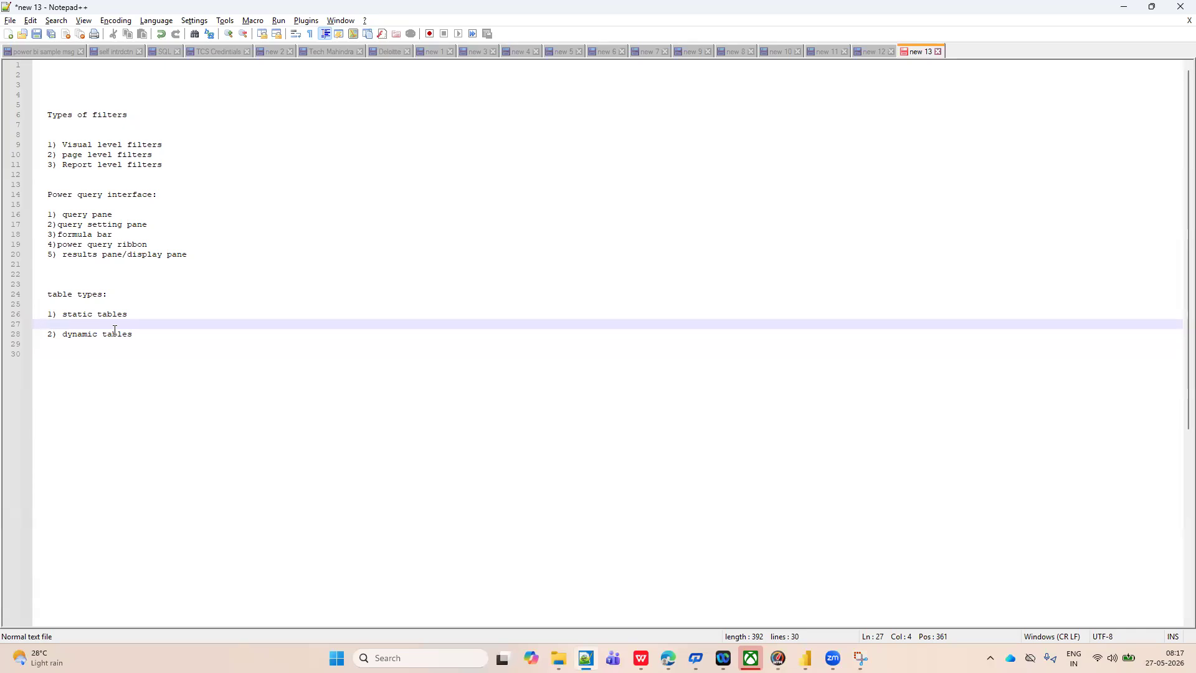
pyautogui.click(142, 311)
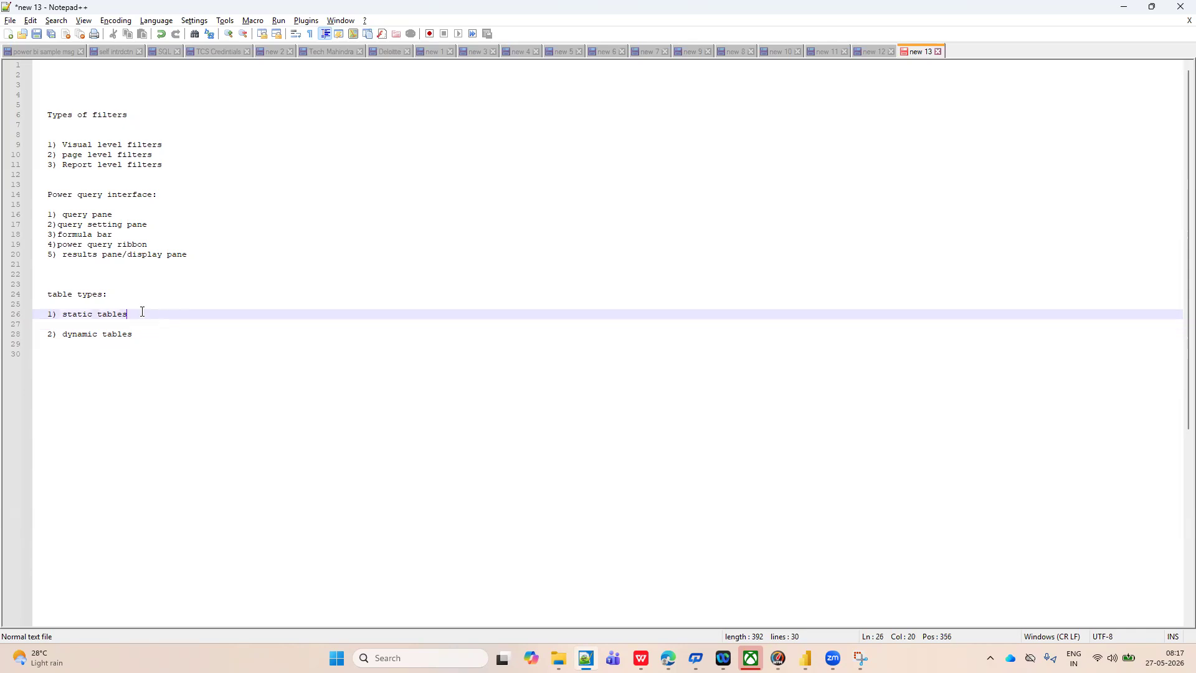
pyautogui.write('98')
pyautogui.click(163, 336)
pyautogui.write('2')
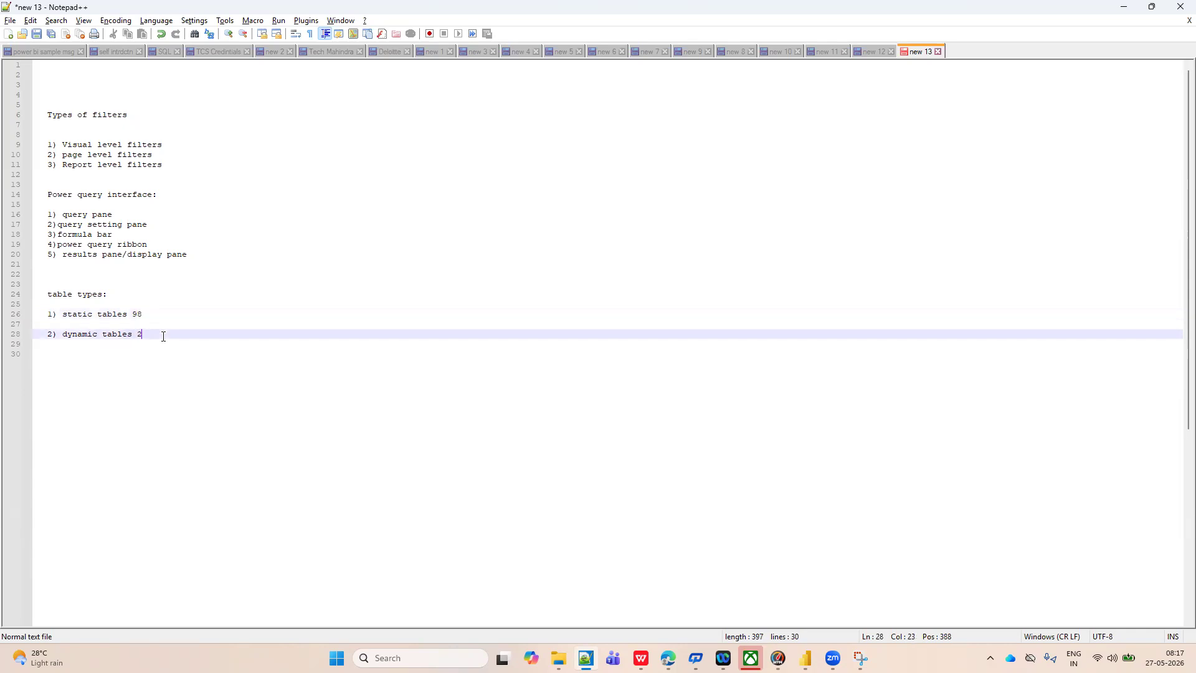
# Return to the Power Query Editor and examine the preview refresh choices for the Orders query.
pyautogui.hotkey('alt', 'Tab')
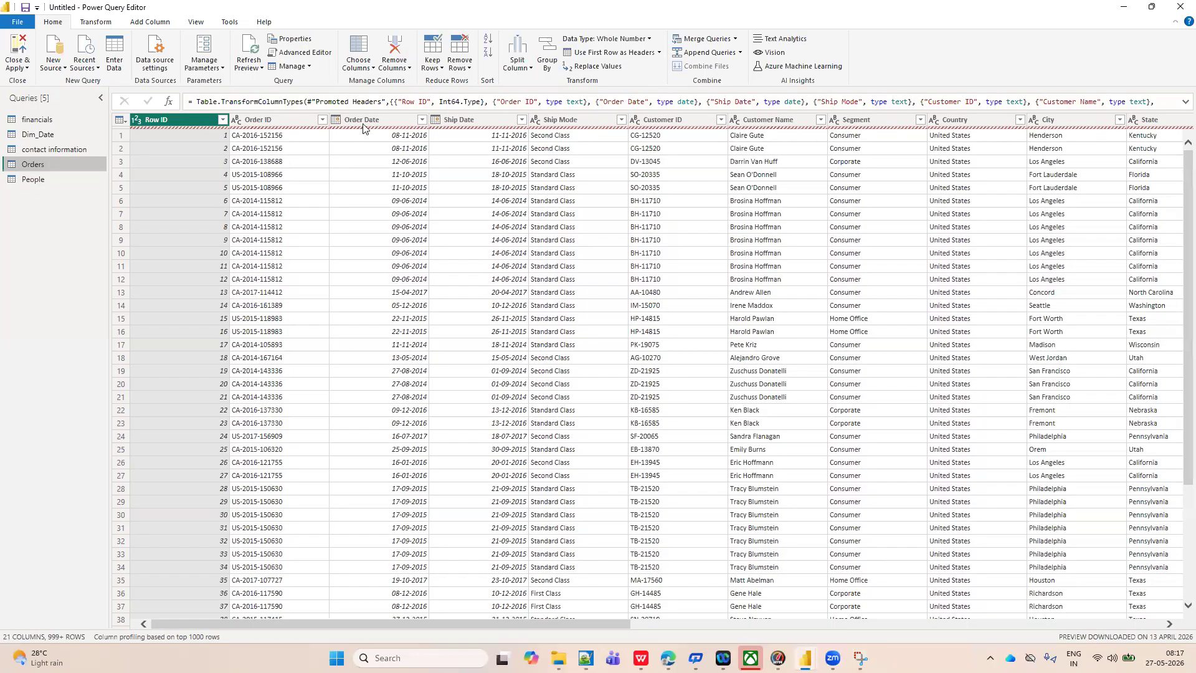
pyautogui.hotkey('alt', 'Tab')
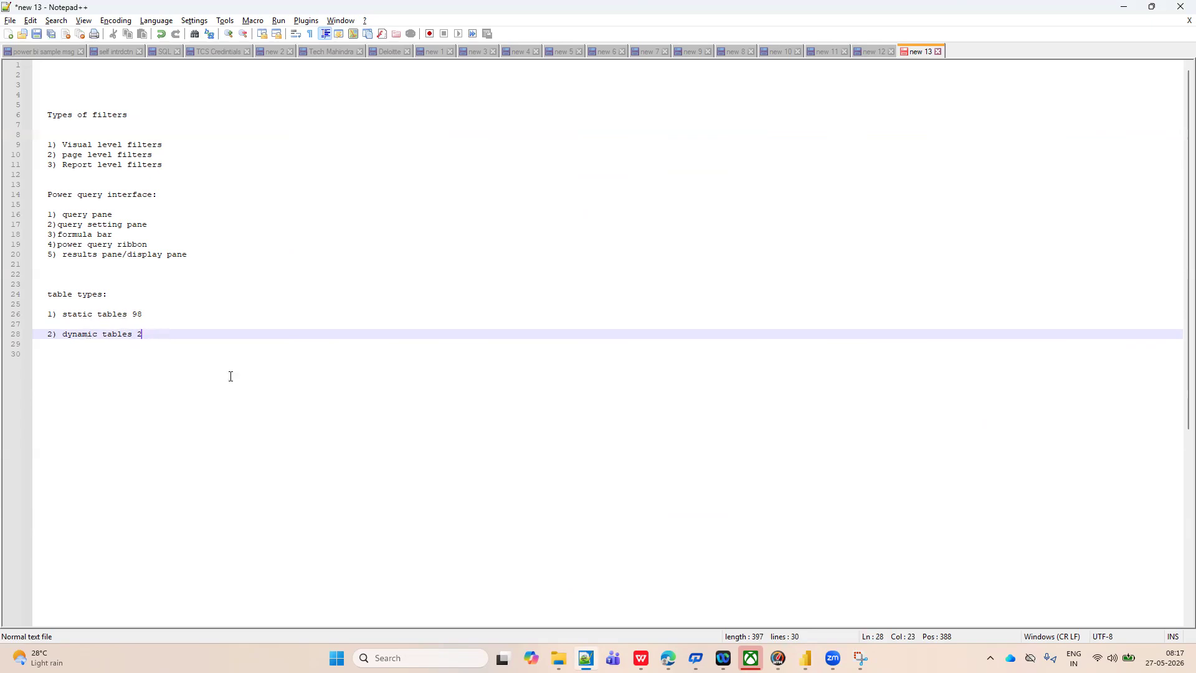
pyautogui.hotkey('alt', 'Tab')
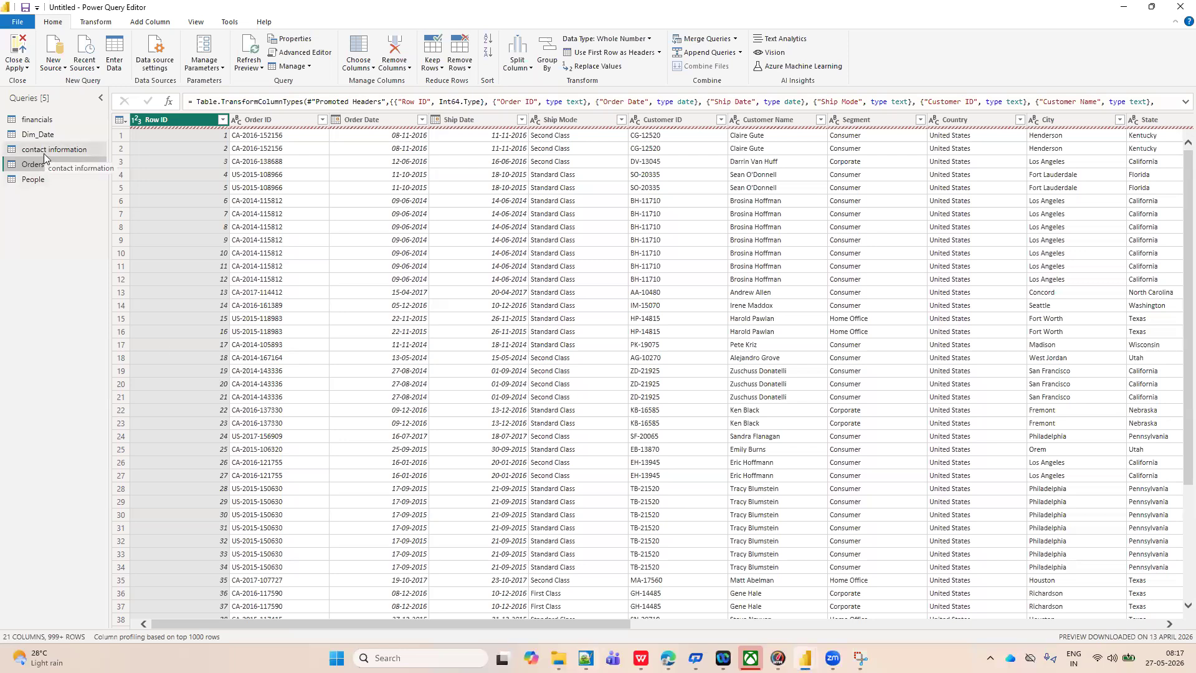
pyautogui.click(260, 68)
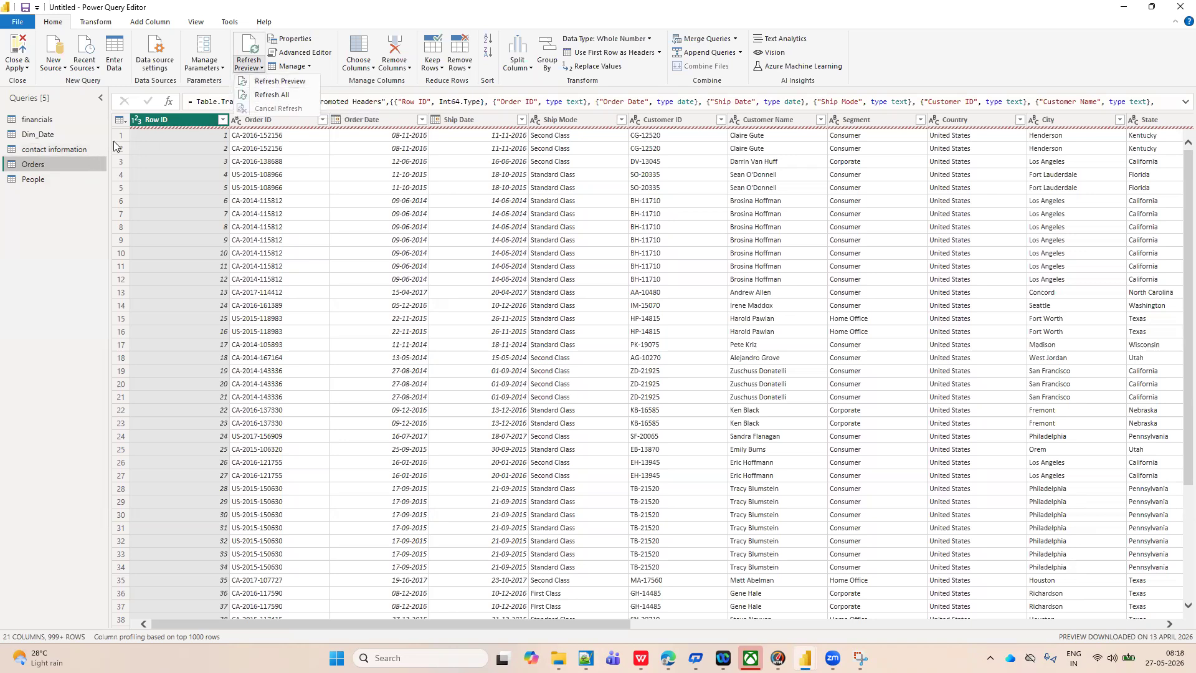
# Display the contact information query and review its Refresh Preview and Refresh All choices.
pyautogui.click(60, 151)
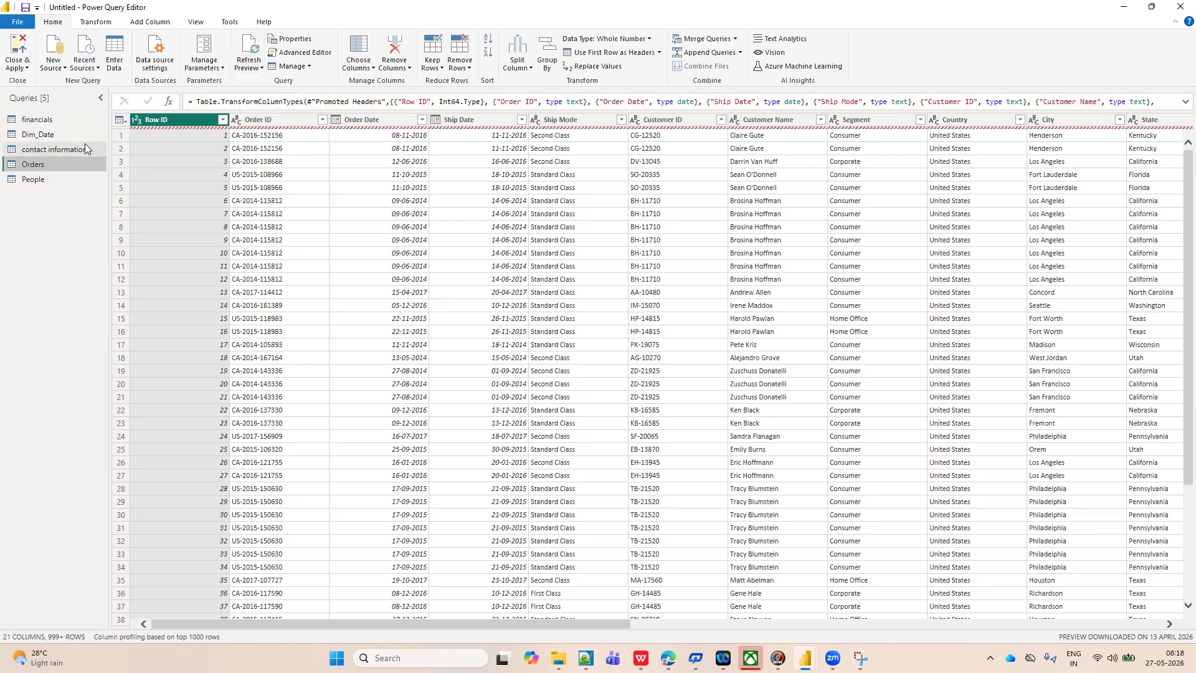
pyautogui.click(76, 147)
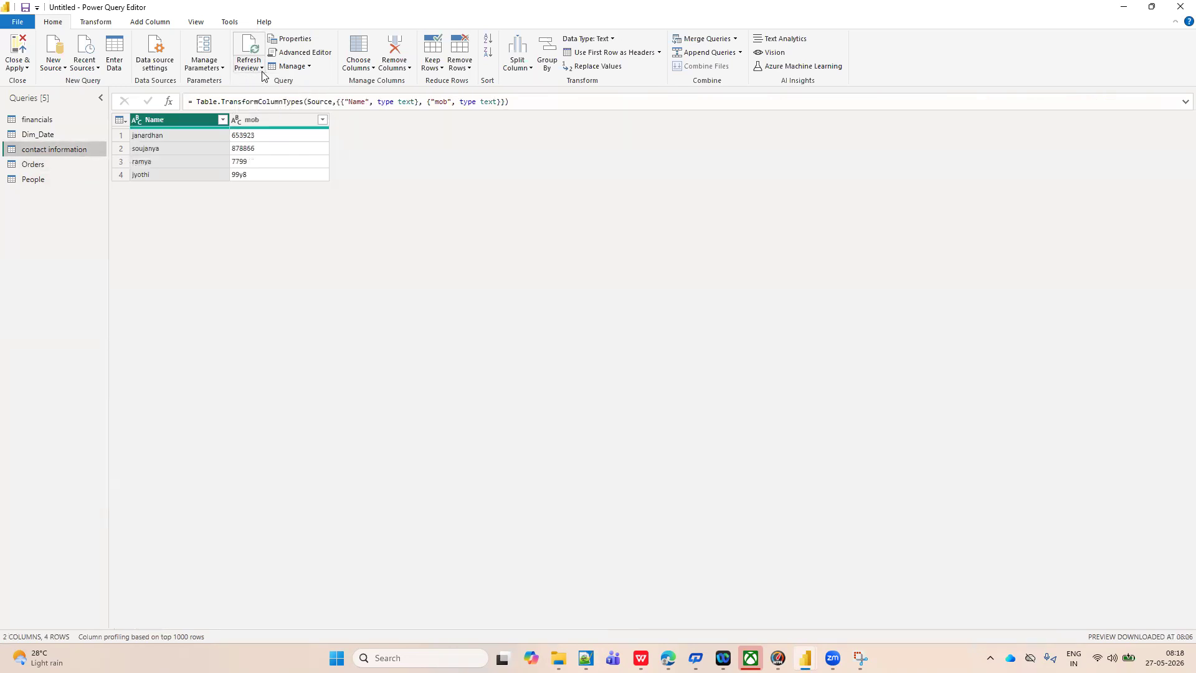
pyautogui.click(262, 69)
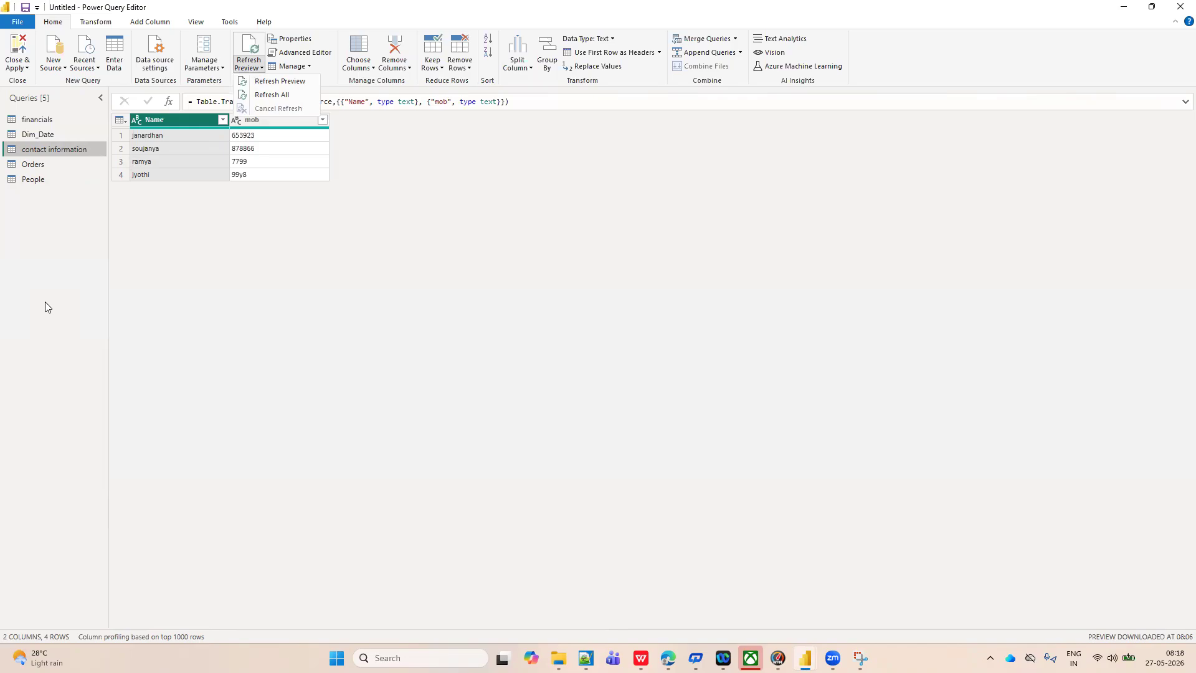
pyautogui.hotkey('alt', 'Tab')
pyautogui.hotkey('alt', 'Tab')
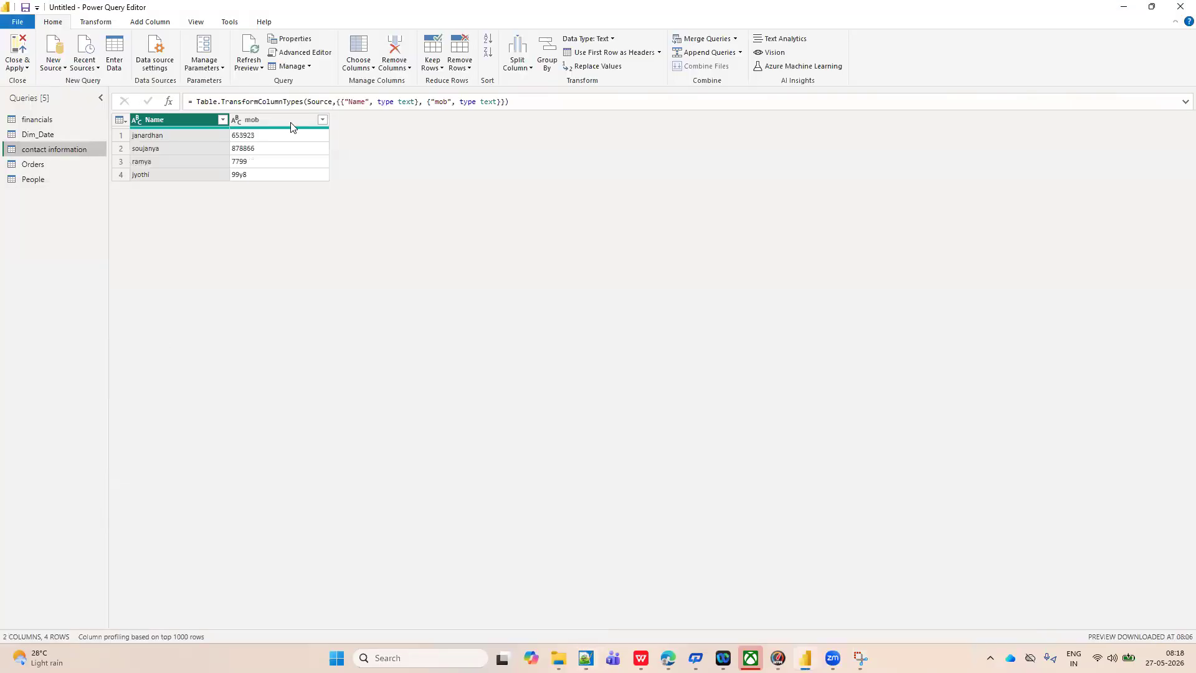
pyautogui.click(262, 68)
pyautogui.click(280, 284)
# Review the Orders query's properties, including name, description, load and report refresh settings, and cancel without changes.
pyautogui.click(34, 165)
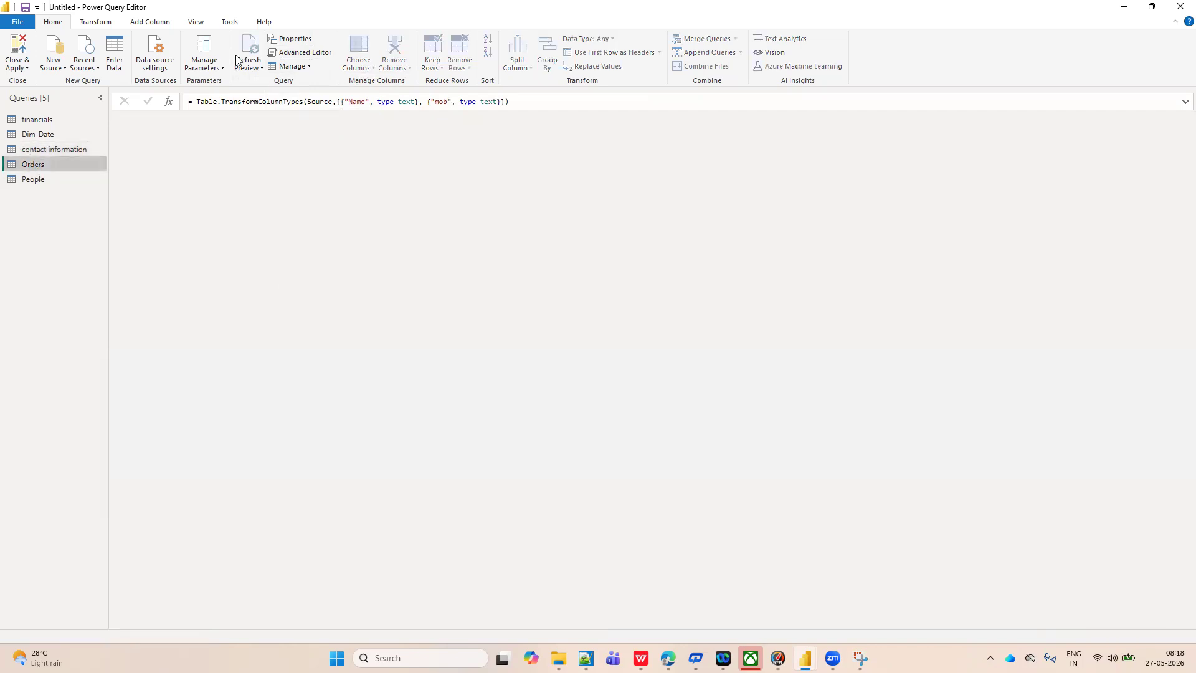
pyautogui.click(294, 42)
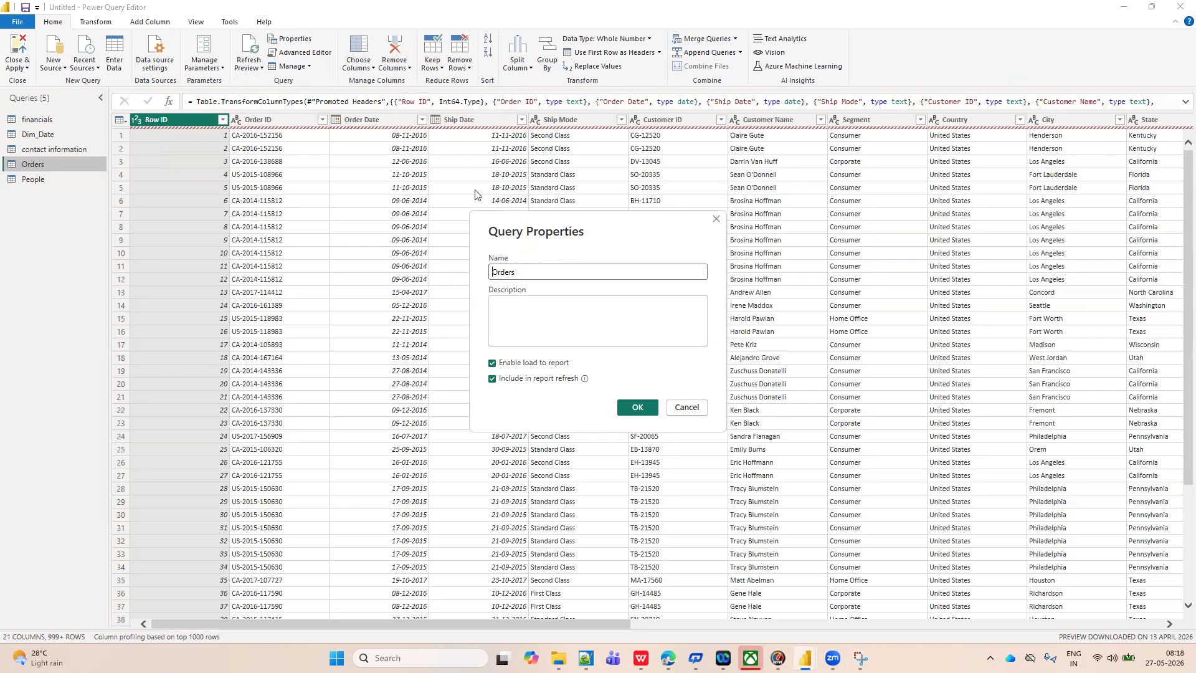
pyautogui.click(516, 318)
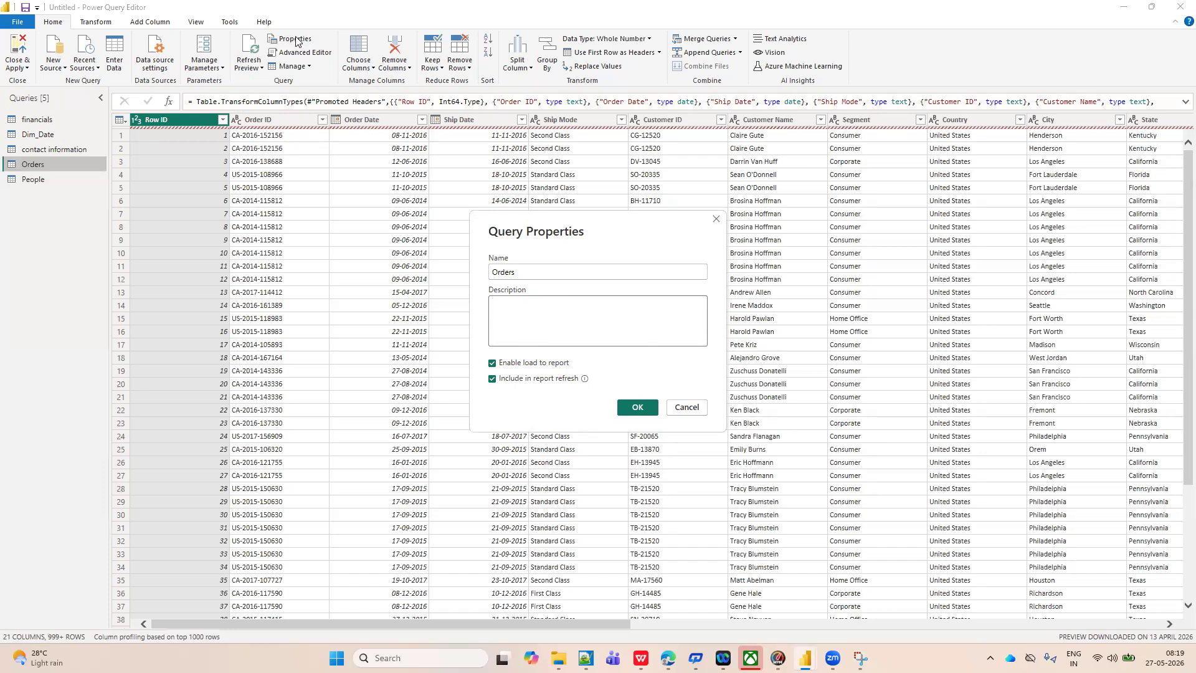
pyautogui.click(686, 407)
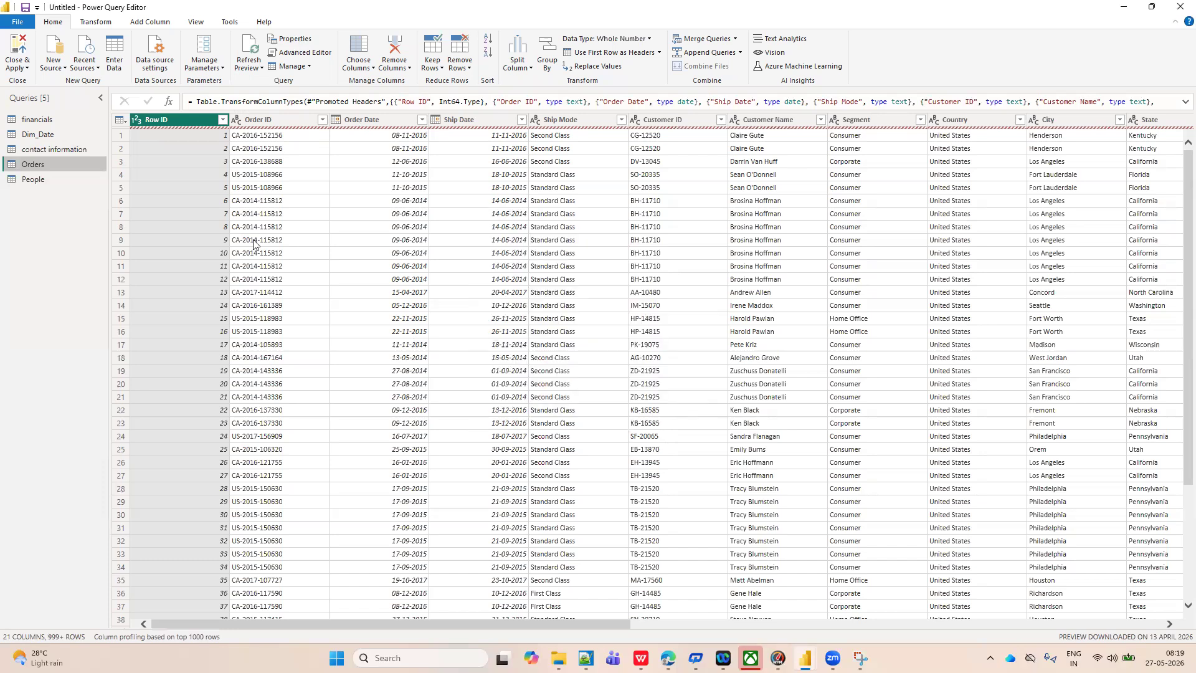
# Close and apply the Power Query changes, and bring the Power BI Desktop report to the front.
pyautogui.click(26, 67)
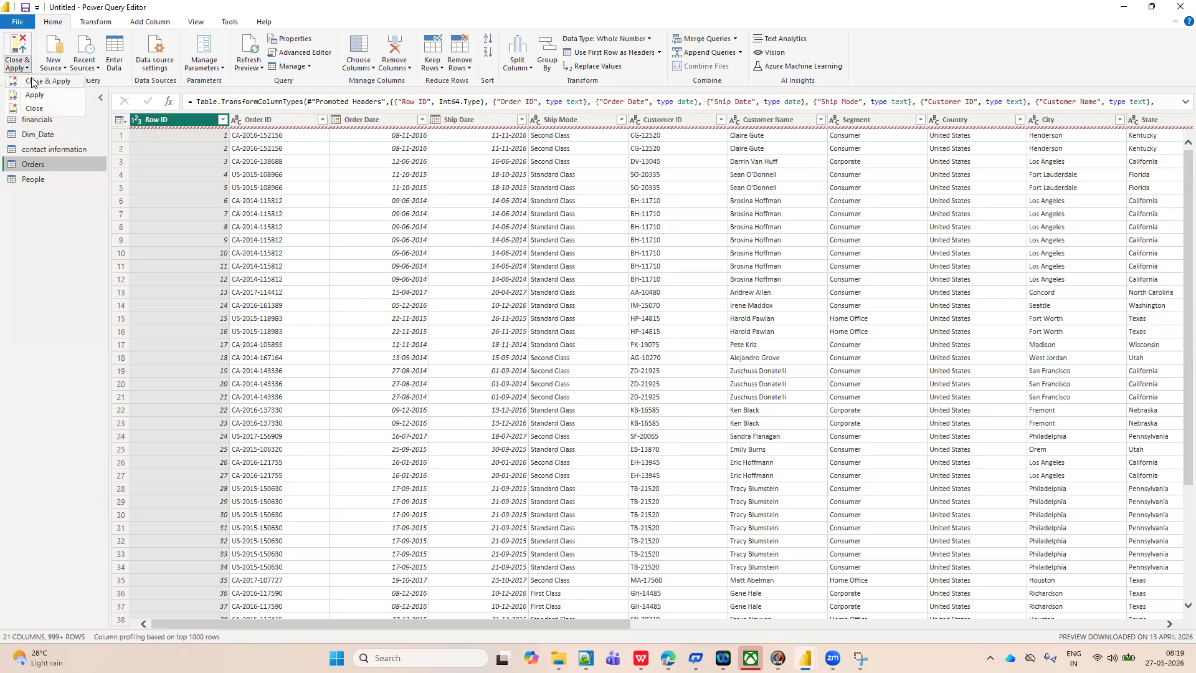
pyautogui.click(29, 82)
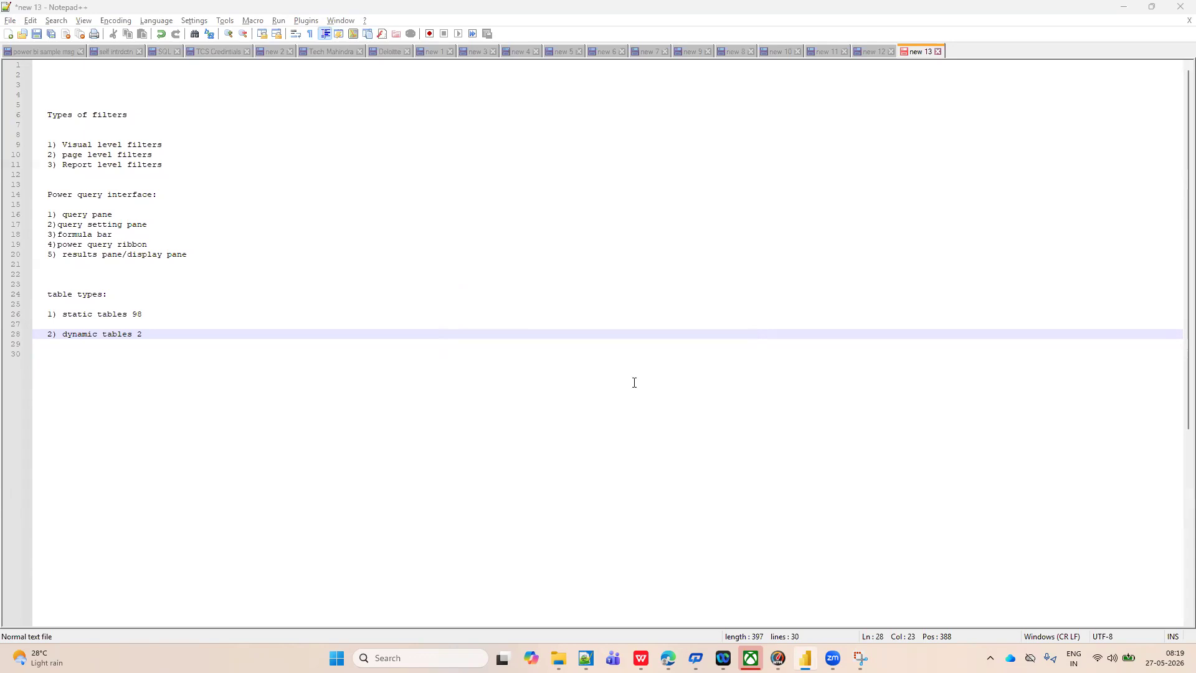
pyautogui.click(794, 638)
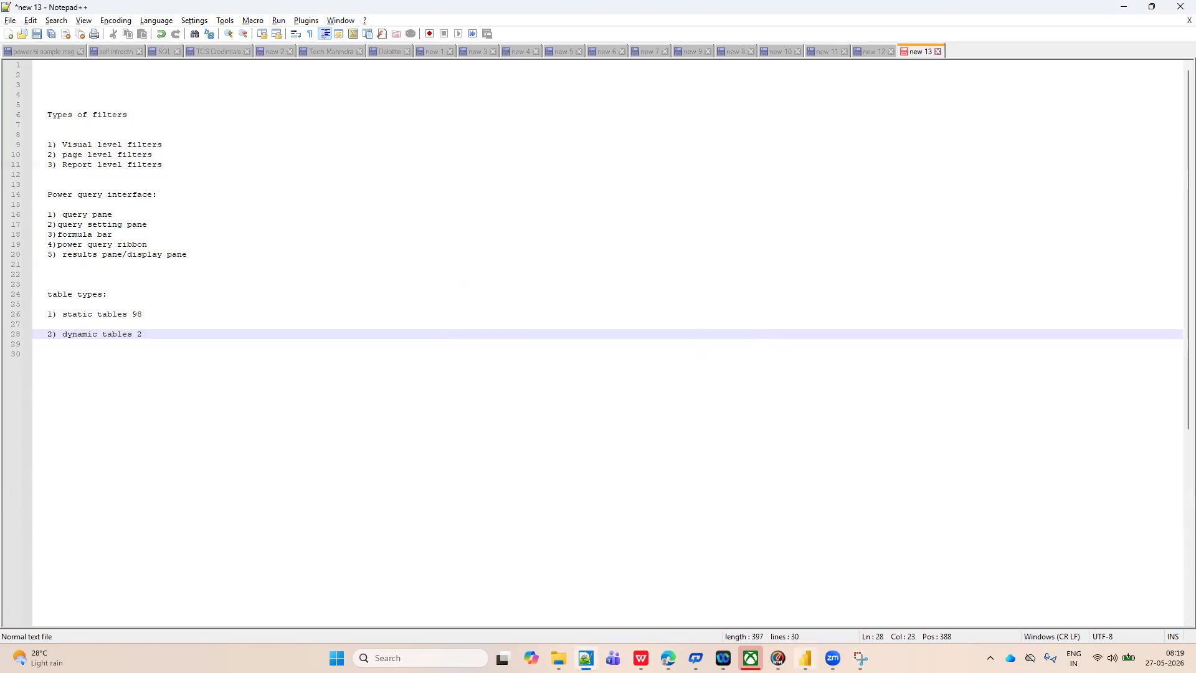
pyautogui.click(807, 622)
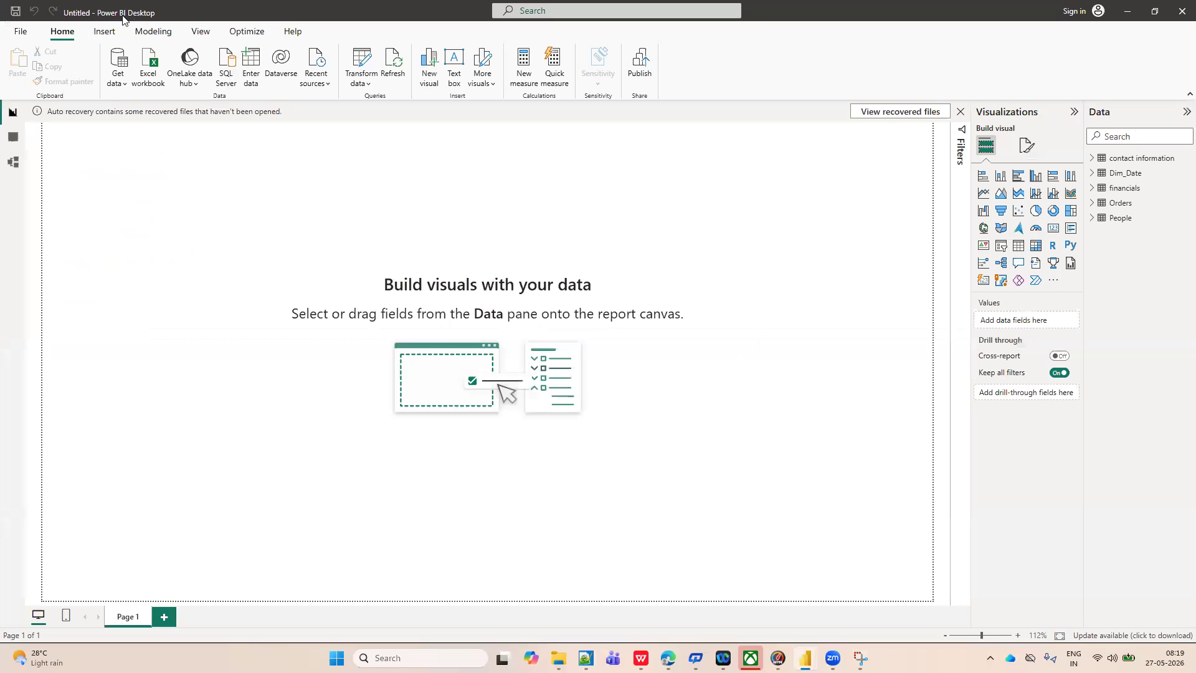
# Reopen the Power Query Editor to transform data and review the Delete, Duplicate and Reference choices for the Orders query.
pyautogui.click(368, 84)
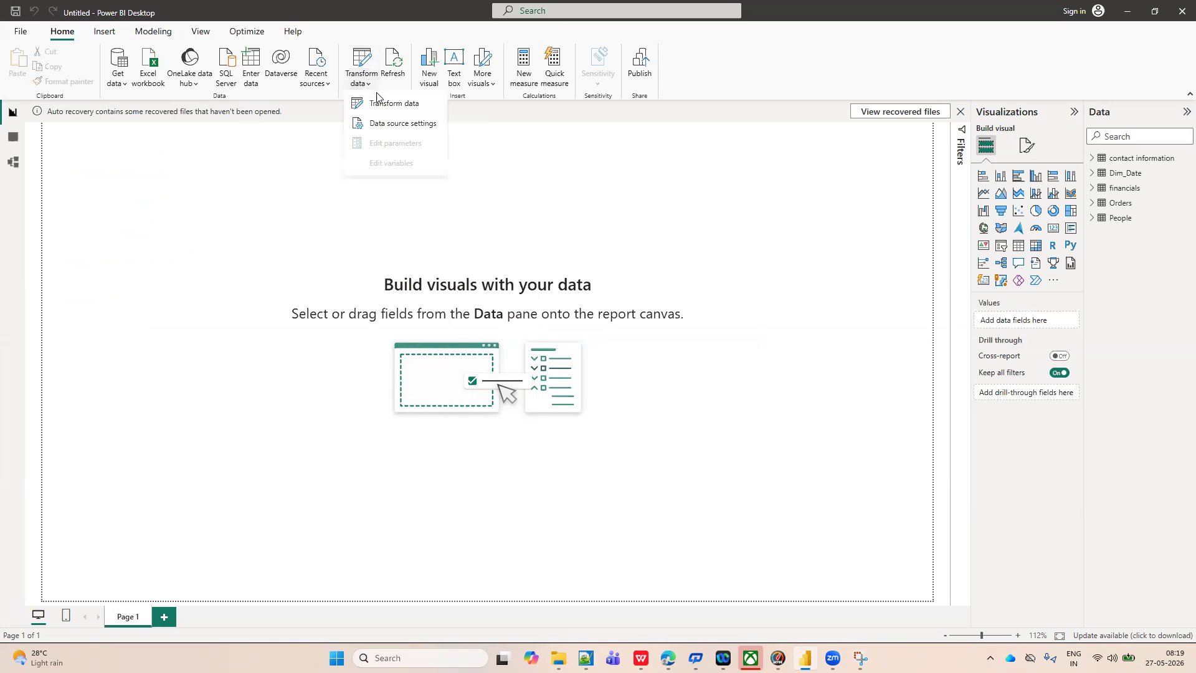
pyautogui.click(387, 105)
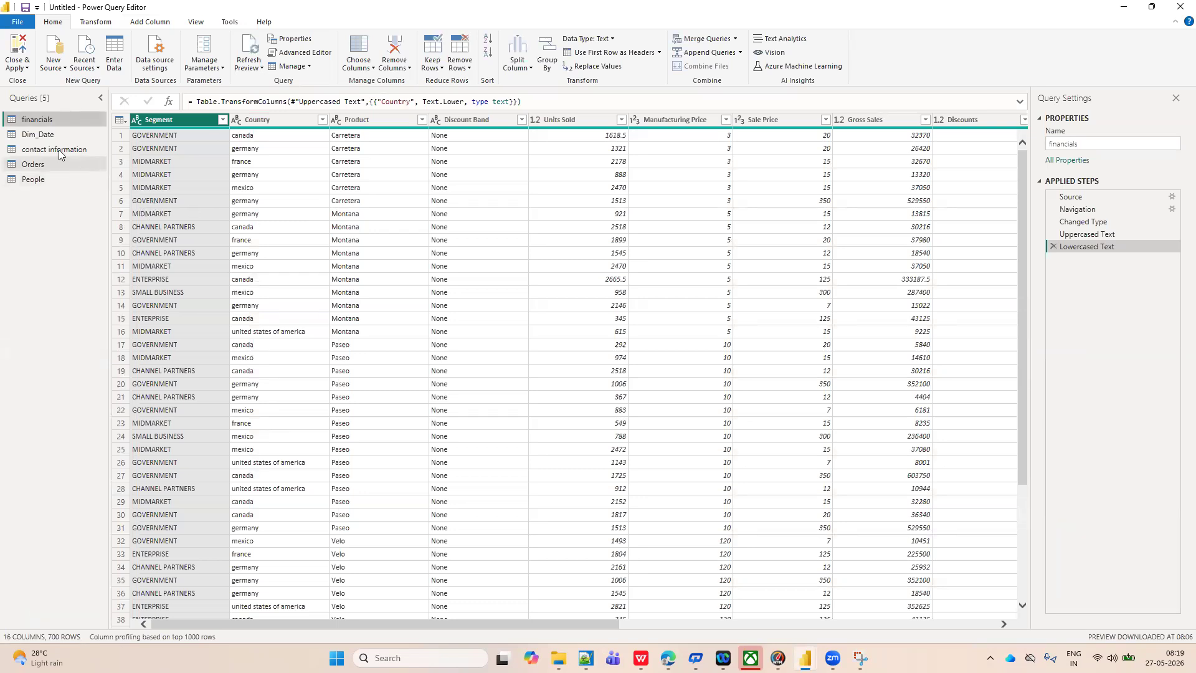
pyautogui.click(34, 164)
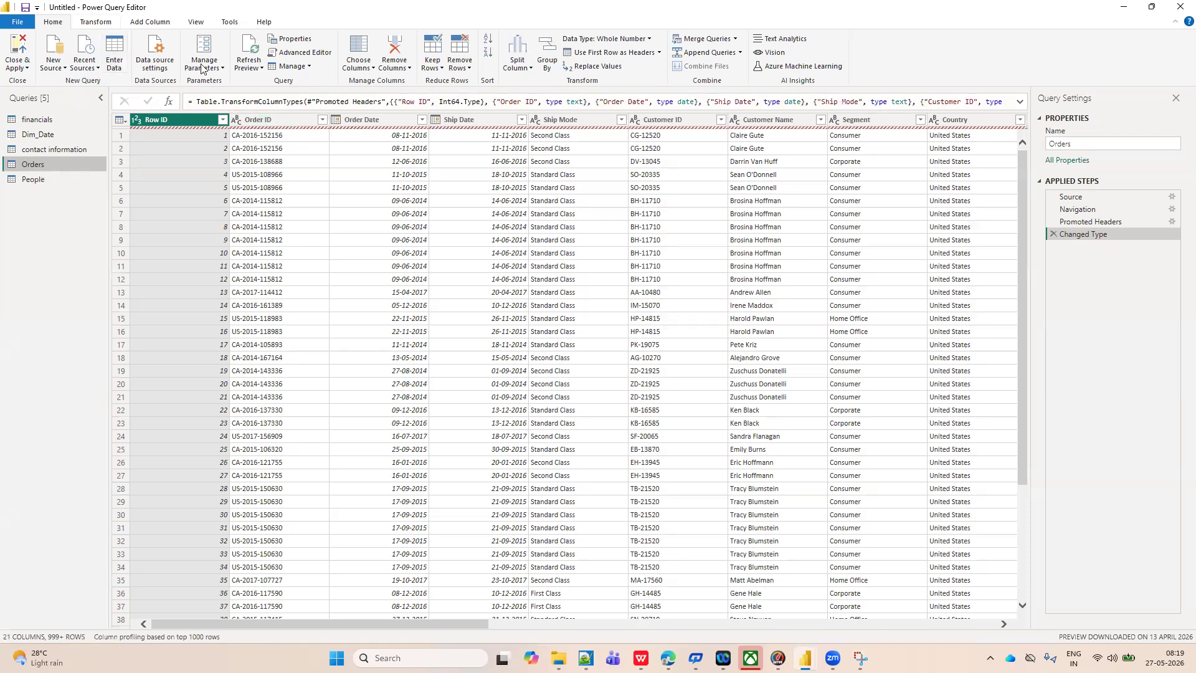
pyautogui.click(307, 68)
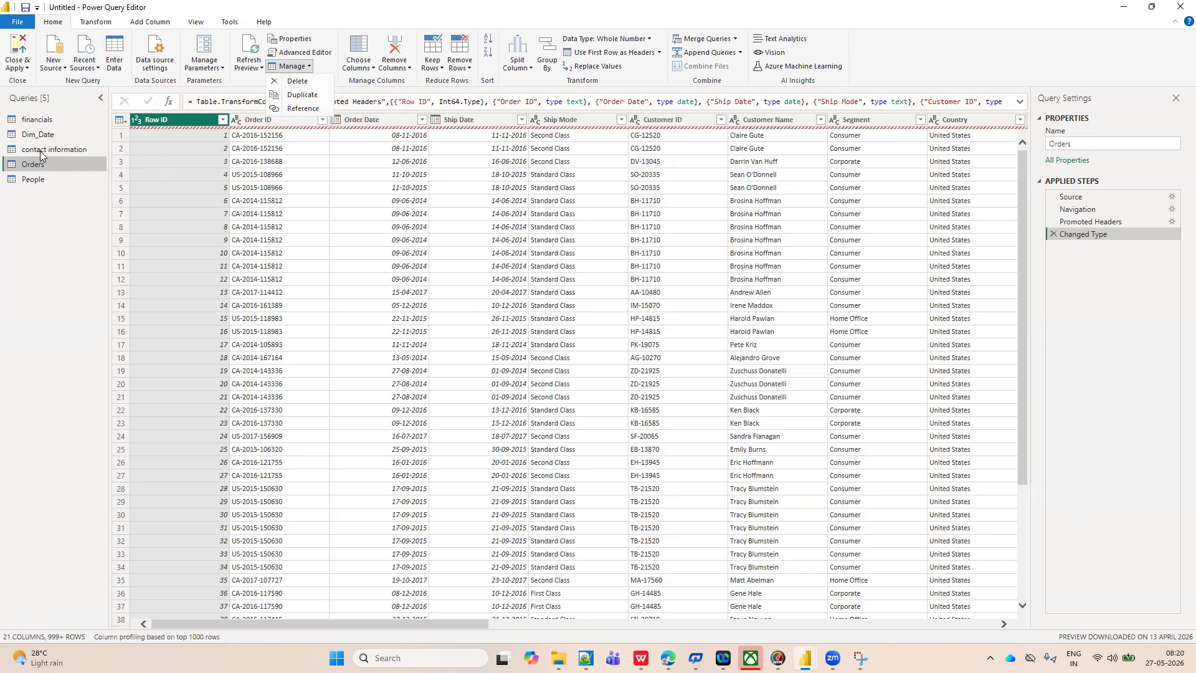
# Select the contact information query and delete it, confirming the deletion.
pyautogui.click(62, 151)
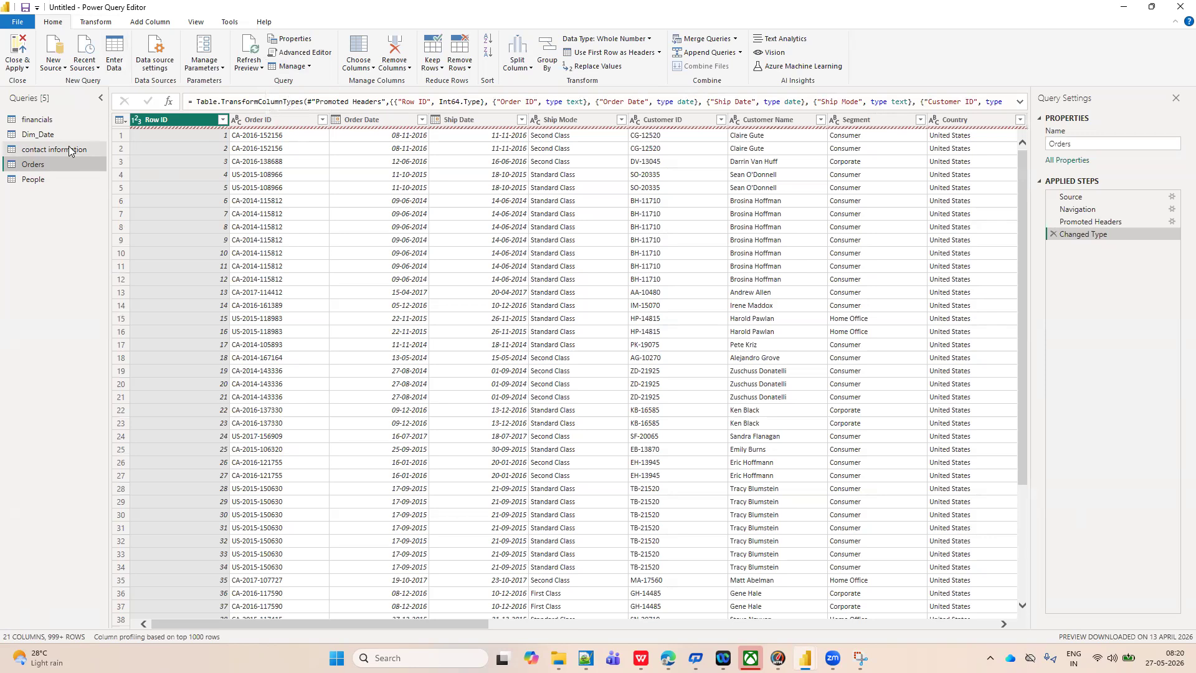
pyautogui.click(69, 149)
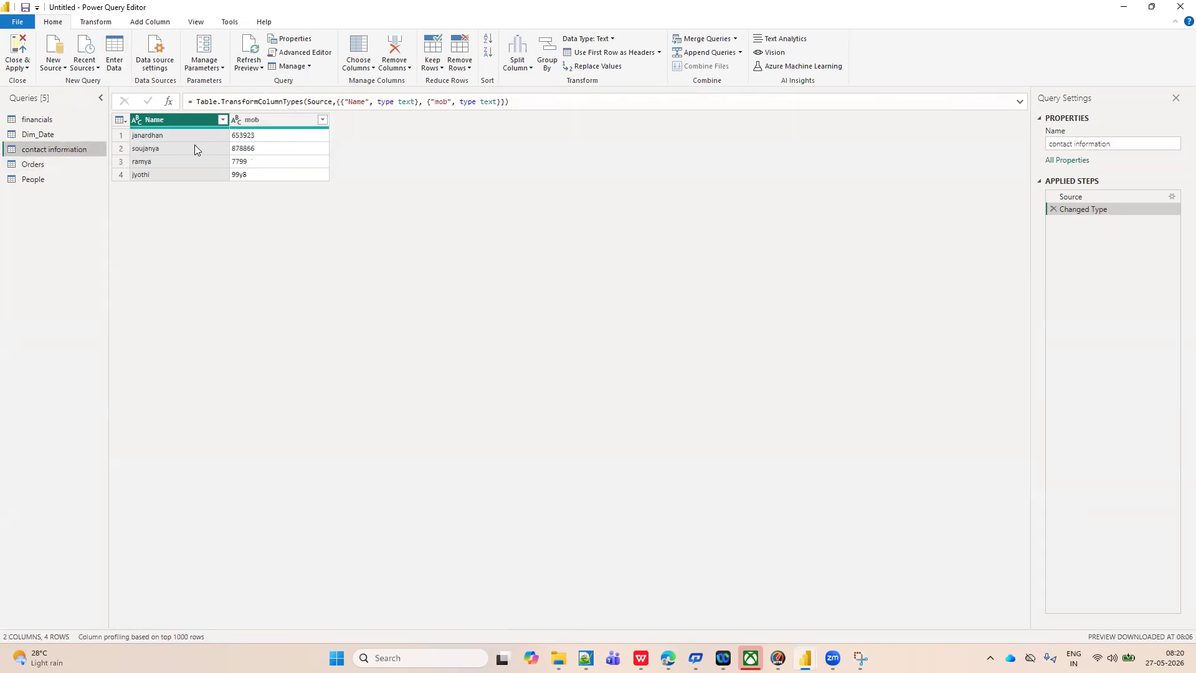
pyautogui.rightClick(57, 151)
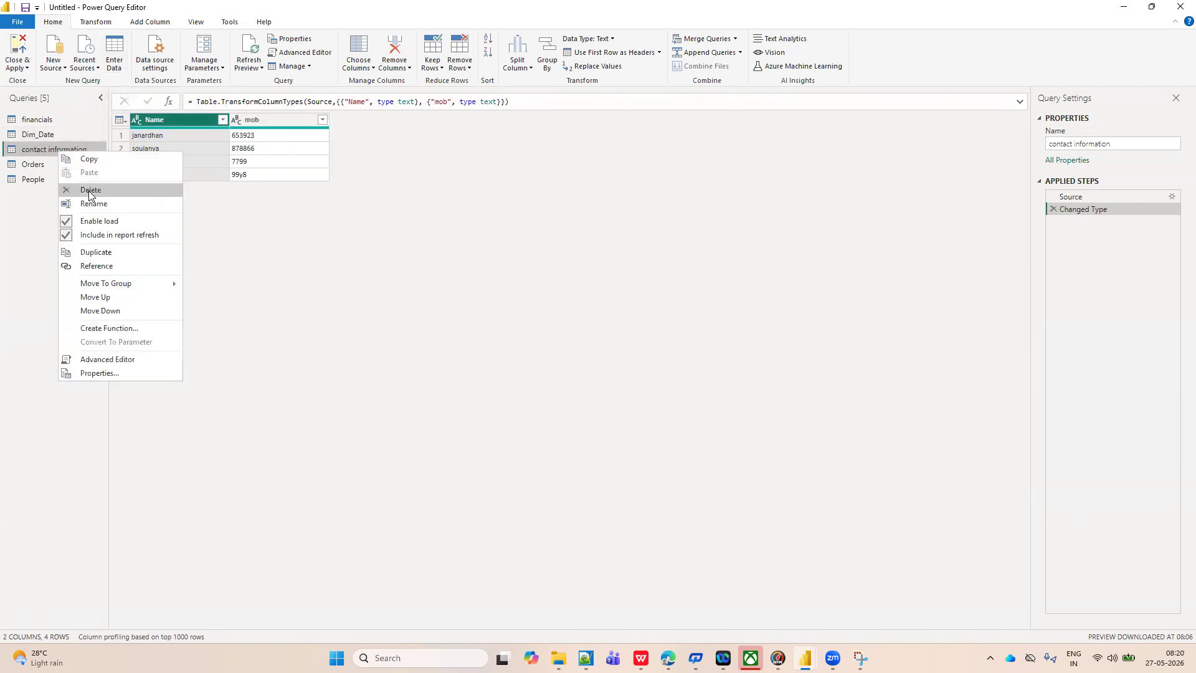
pyautogui.click(40, 212)
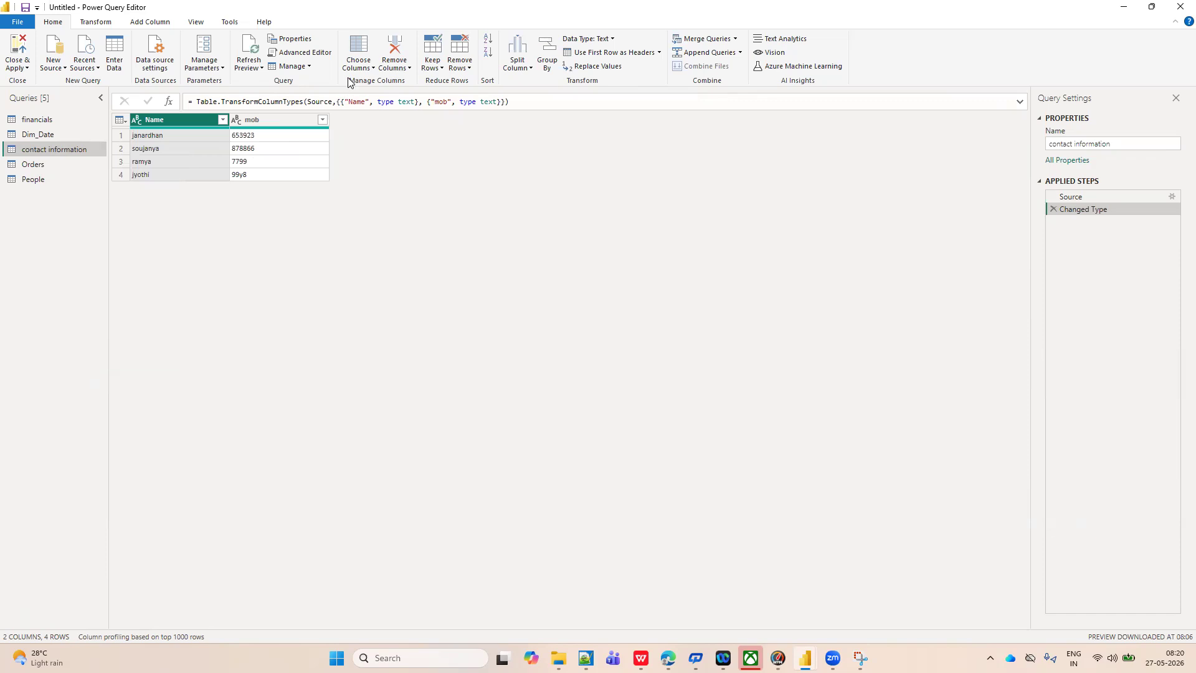
pyautogui.click(308, 67)
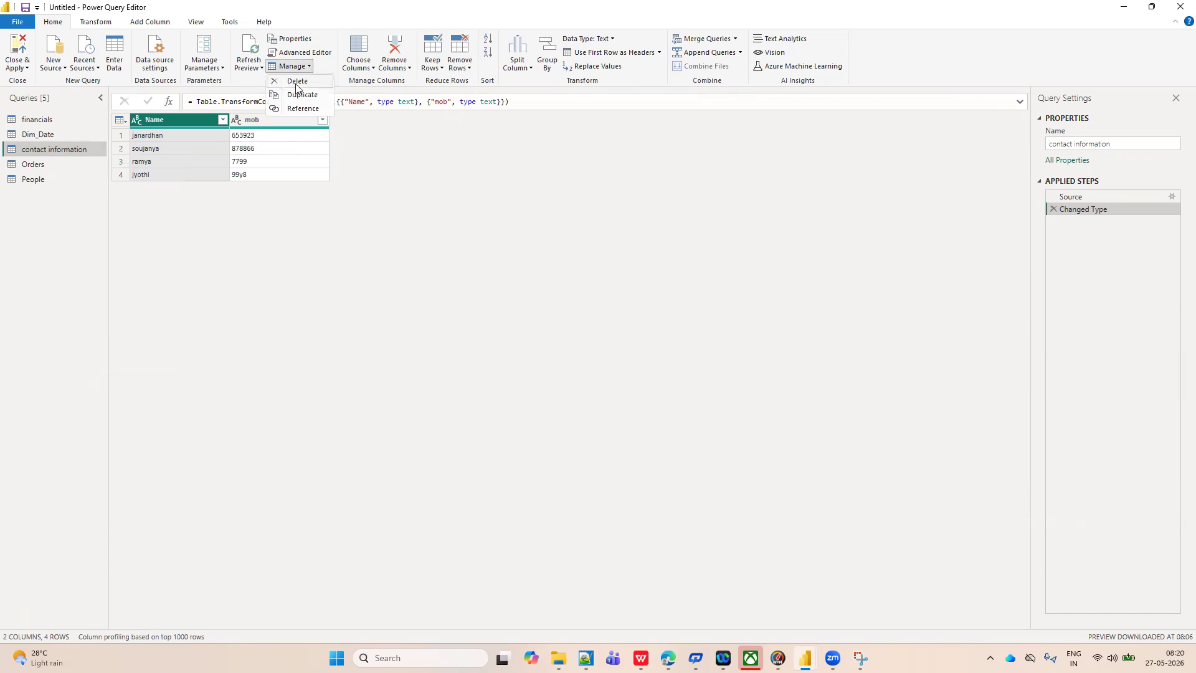
pyautogui.click(296, 82)
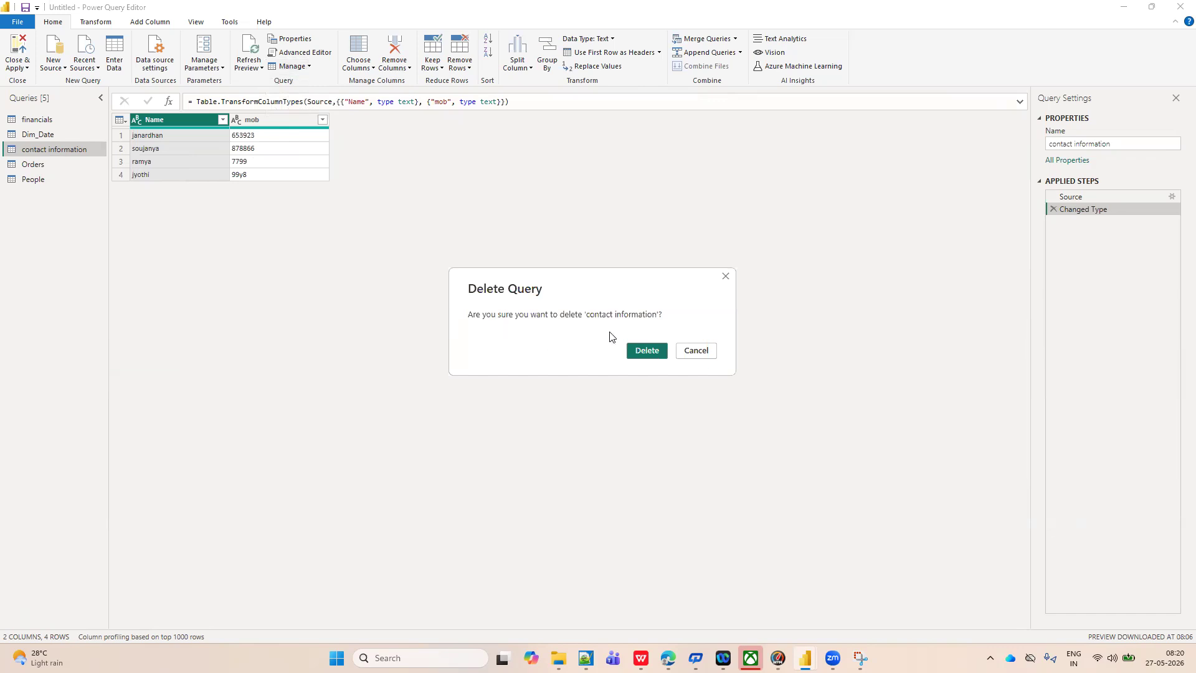
pyautogui.click(648, 353)
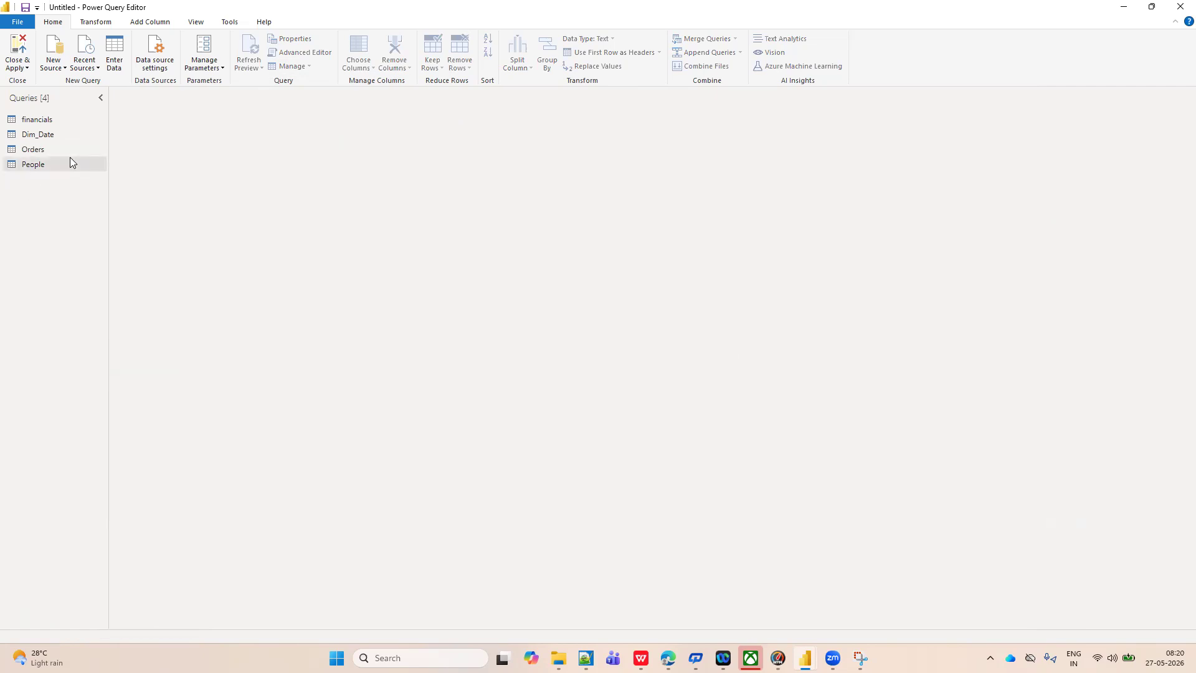
# Review the Manage choices for the Orders query, including Duplicate and Reference, without applying any.
pyautogui.click(43, 137)
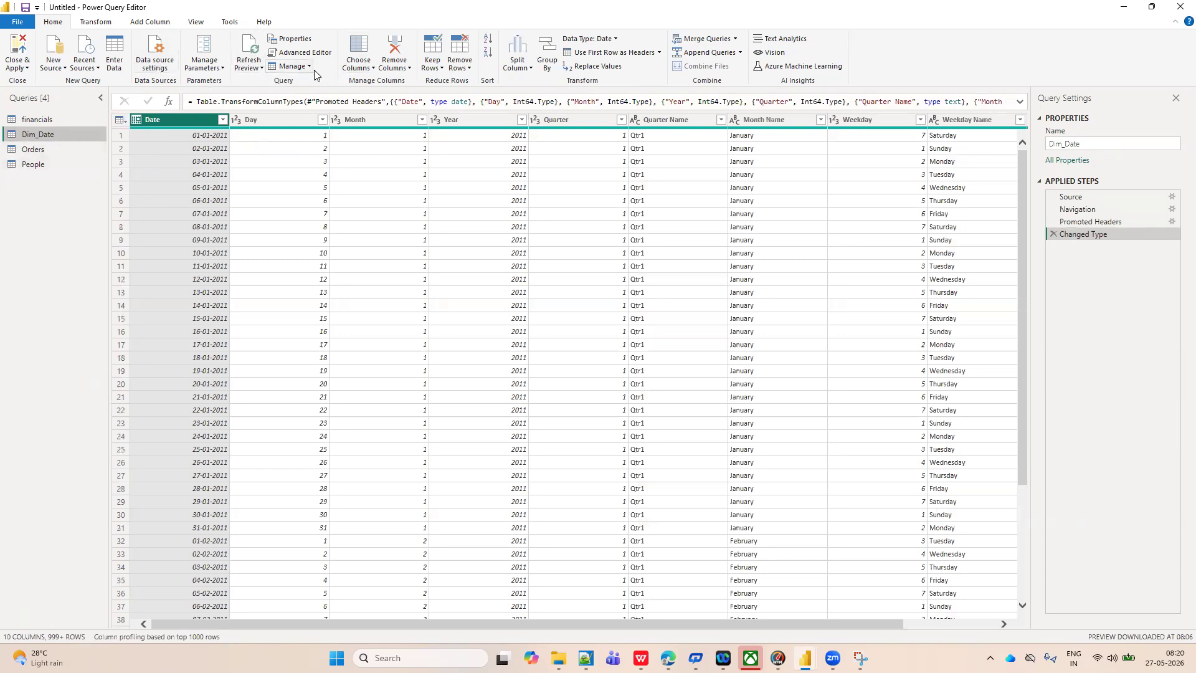
pyautogui.click(56, 150)
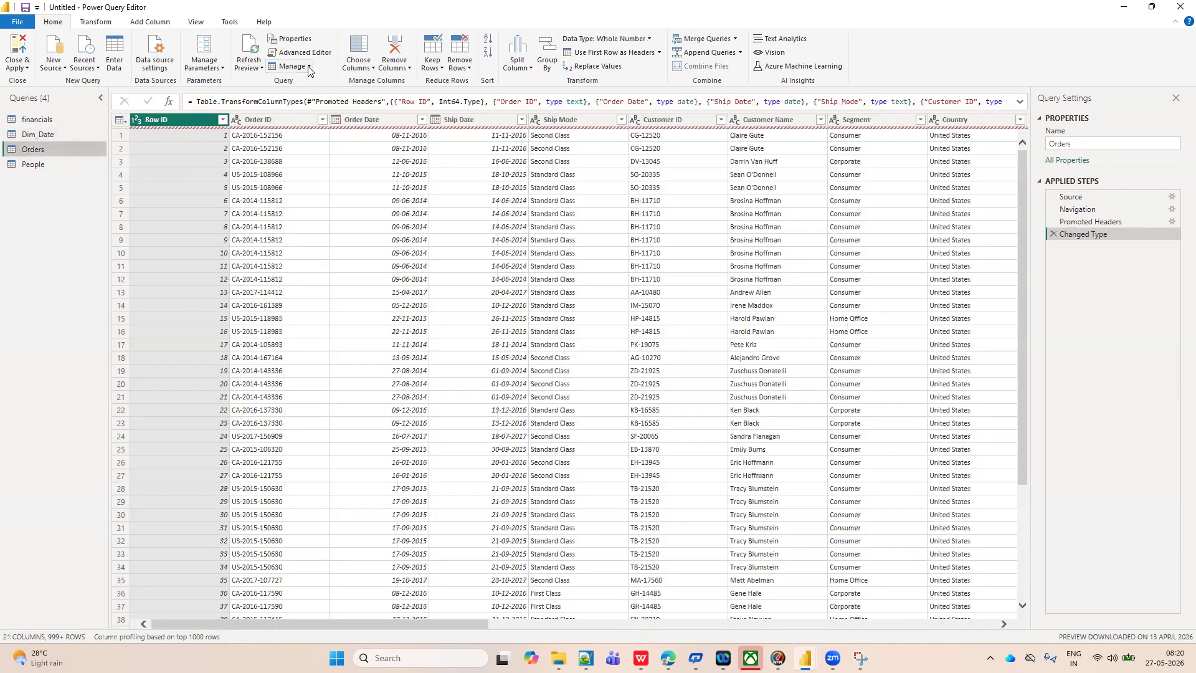
pyautogui.click(308, 67)
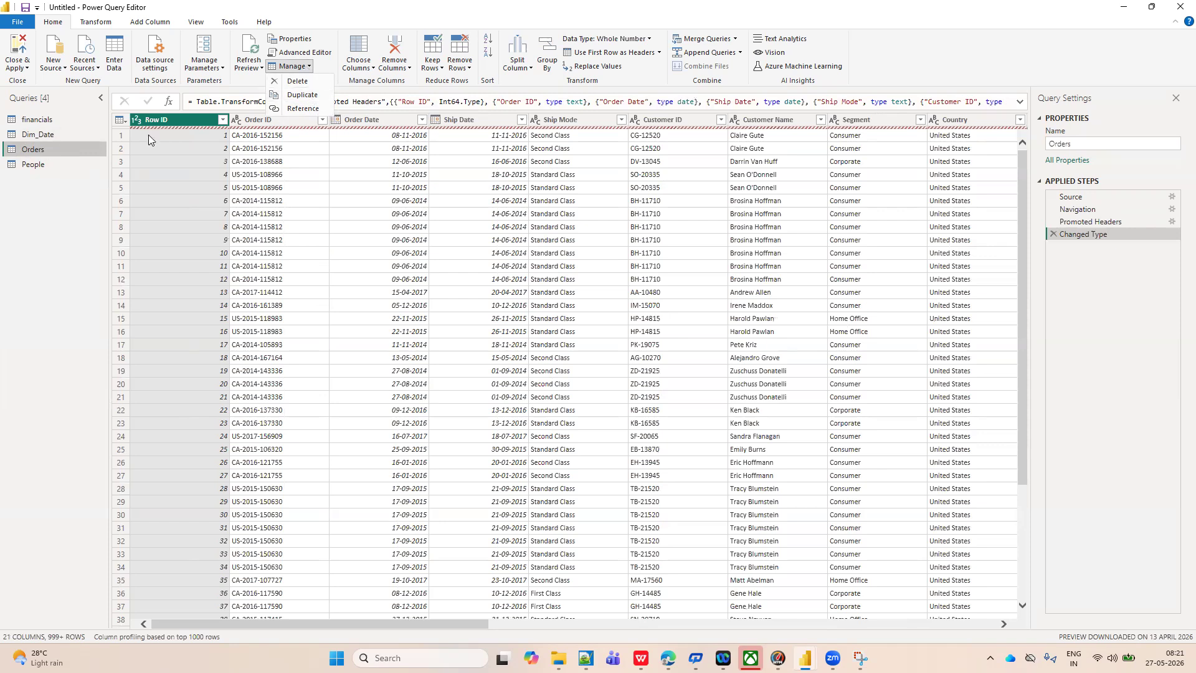
pyautogui.click(37, 198)
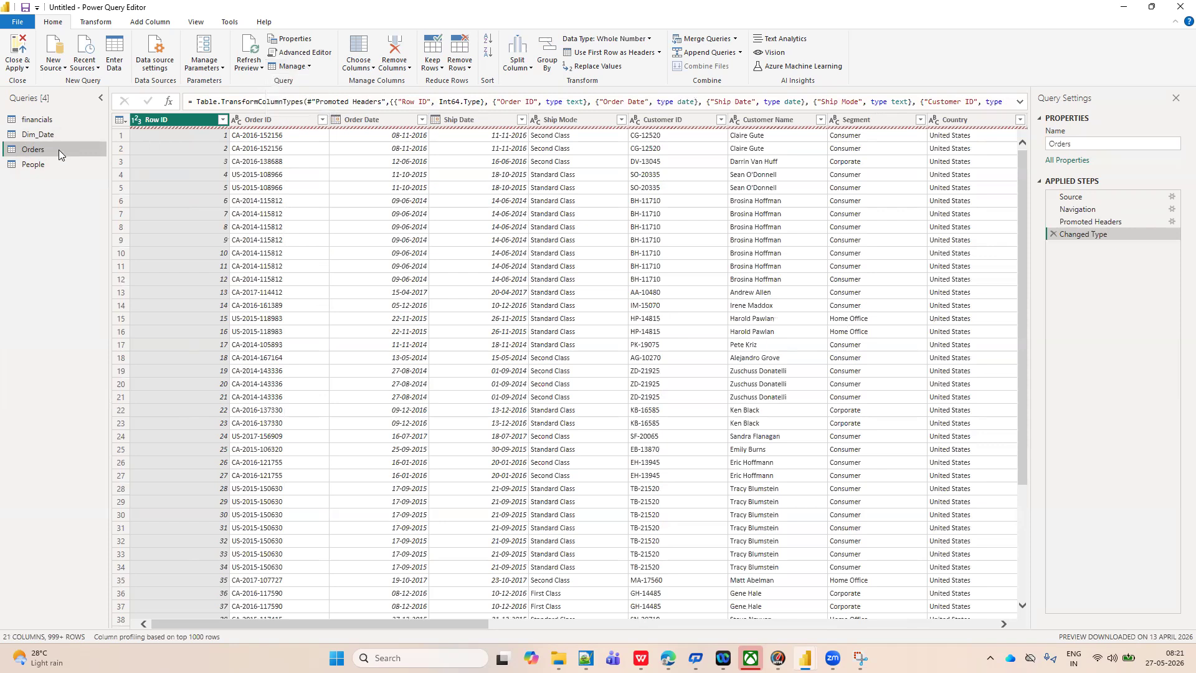
pyautogui.rightClick(59, 150)
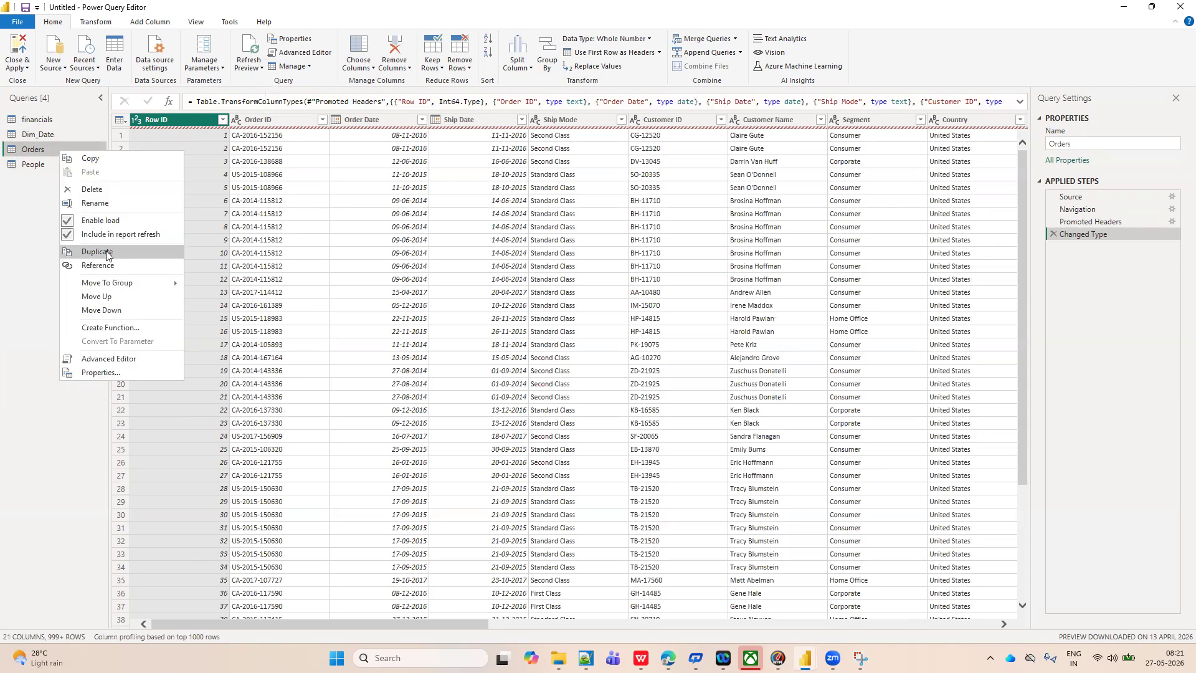
pyautogui.click(26, 243)
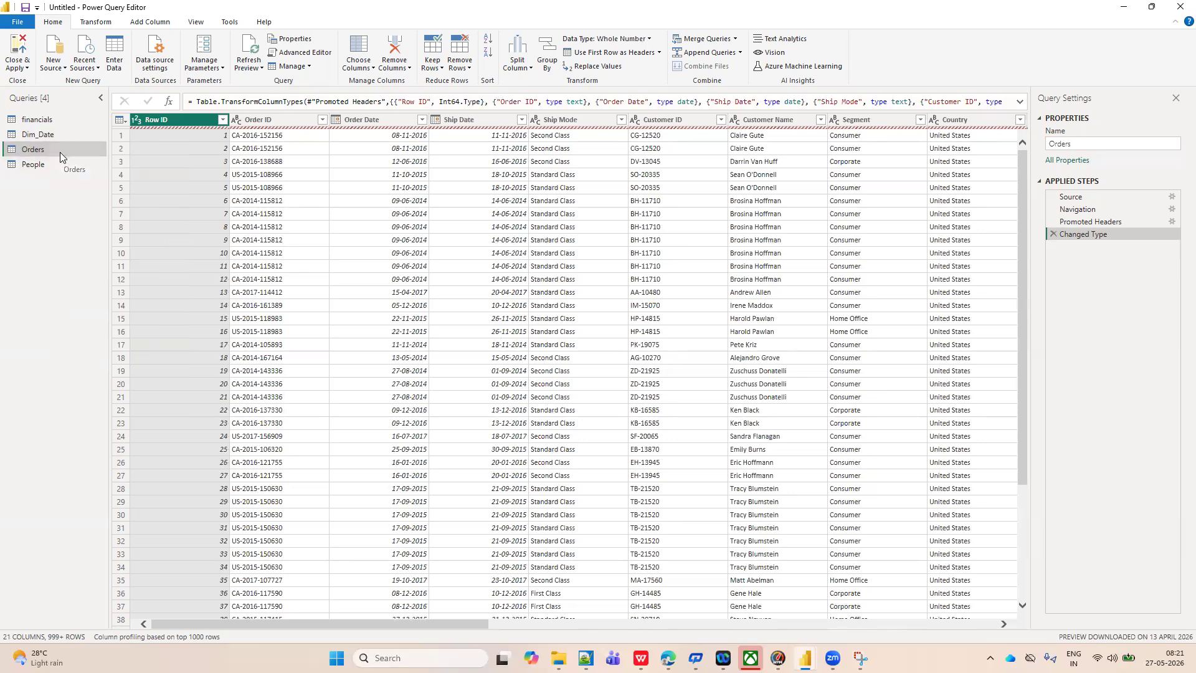
# Duplicate the Orders query, go to the source step behind the copy's error and expand its formula.
pyautogui.click(309, 67)
pyautogui.click(297, 97)
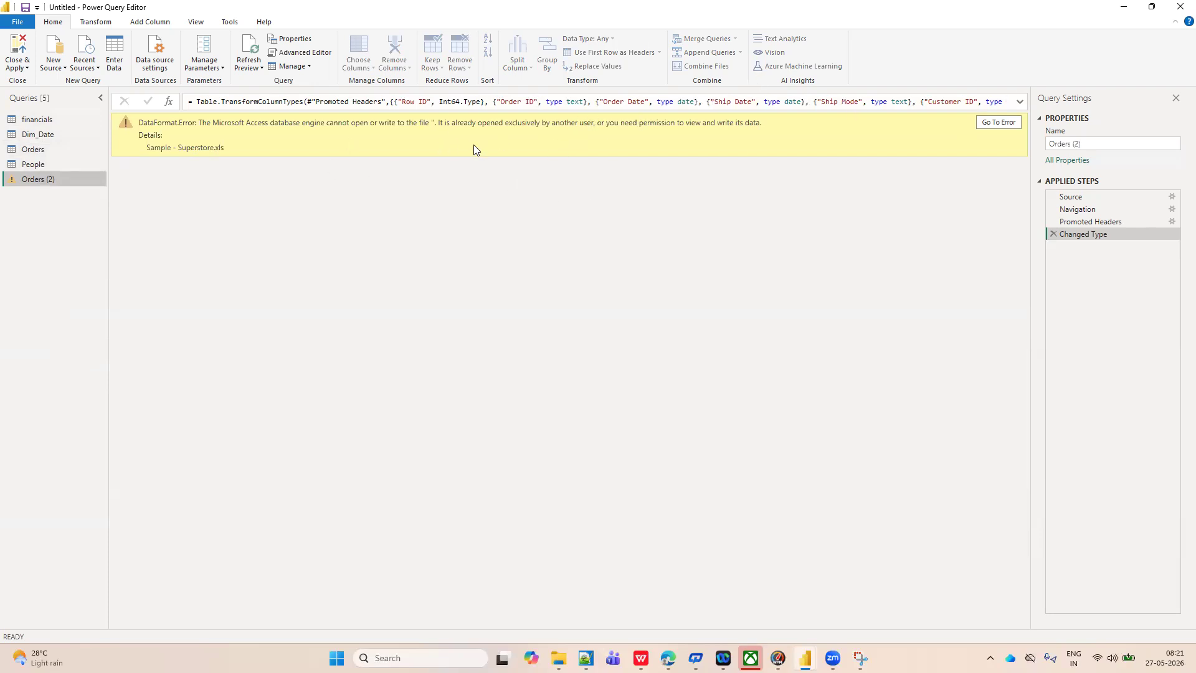
pyautogui.click(999, 121)
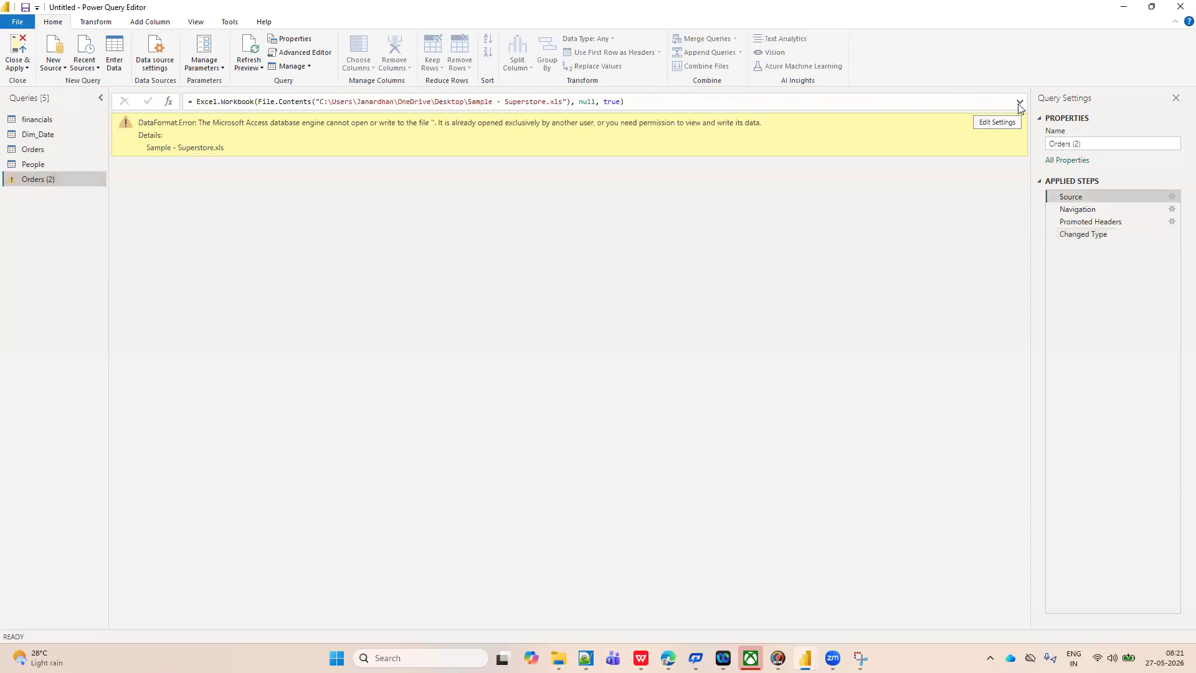
pyautogui.click(1019, 103)
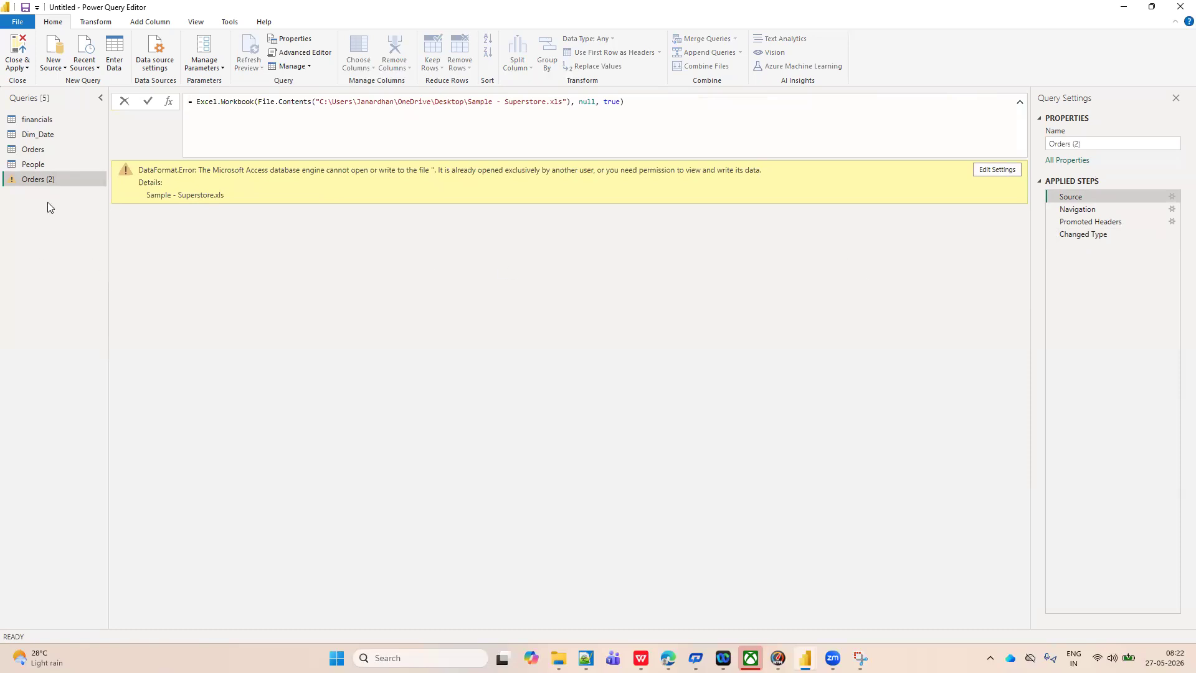
# Delete the Orders (2) query and confirm the deletion.
pyautogui.click(51, 182)
pyautogui.rightClick(50, 181)
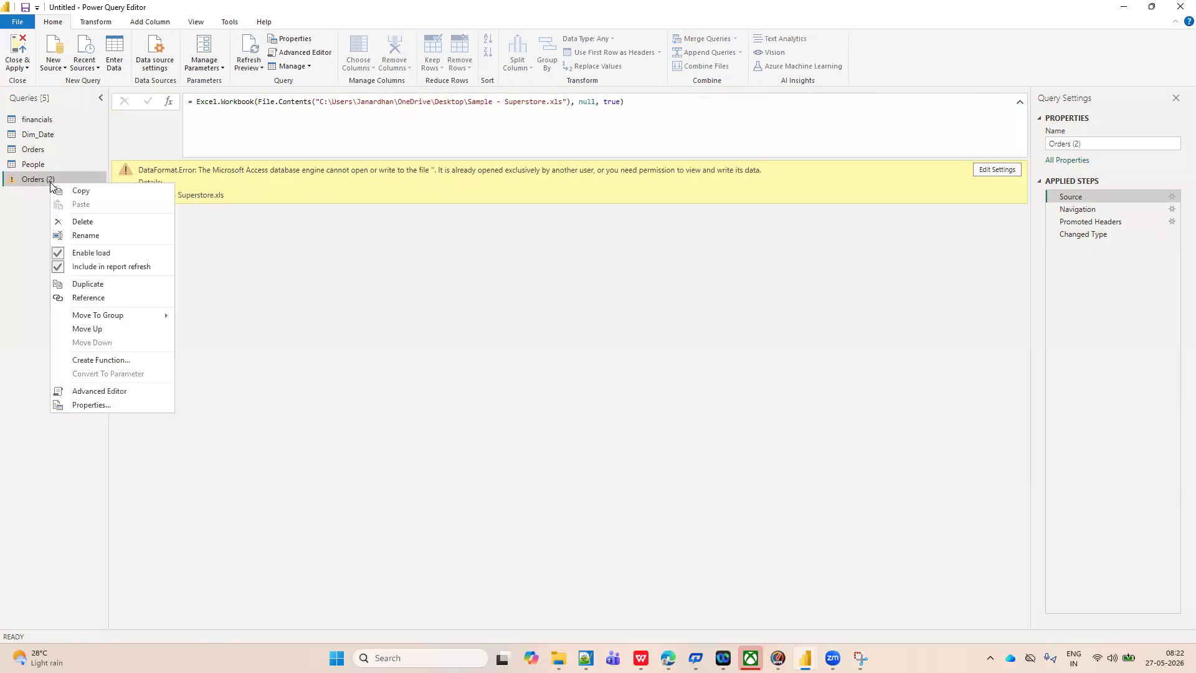
pyautogui.click(89, 224)
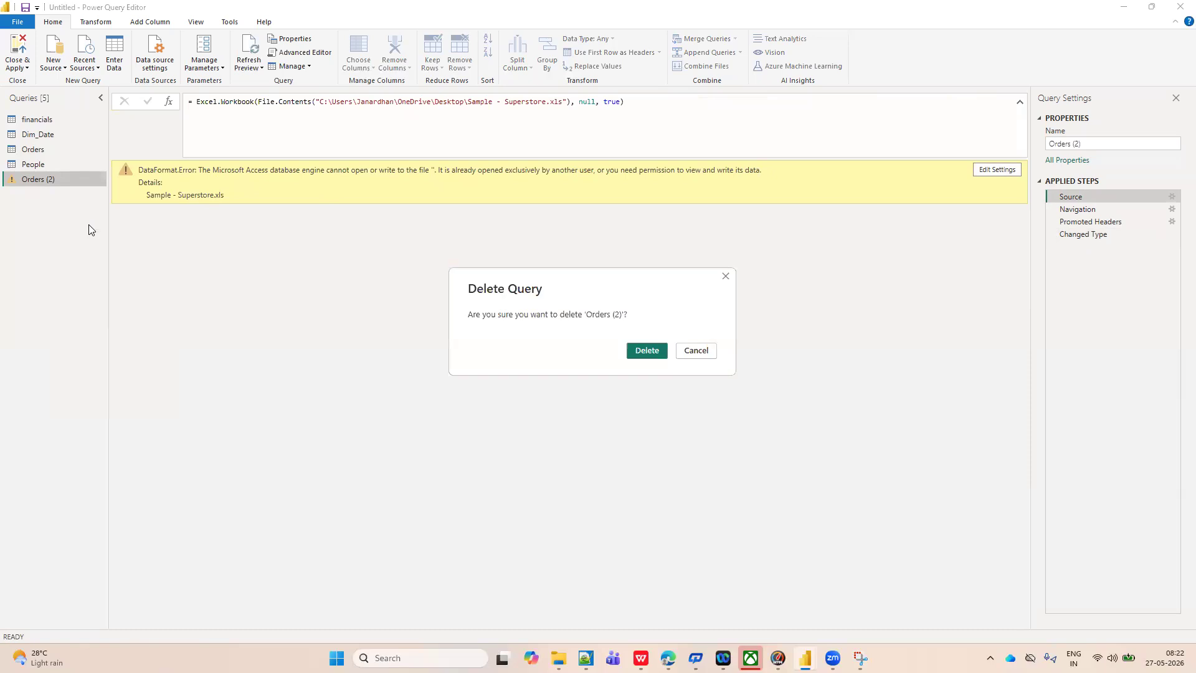
pyautogui.click(647, 351)
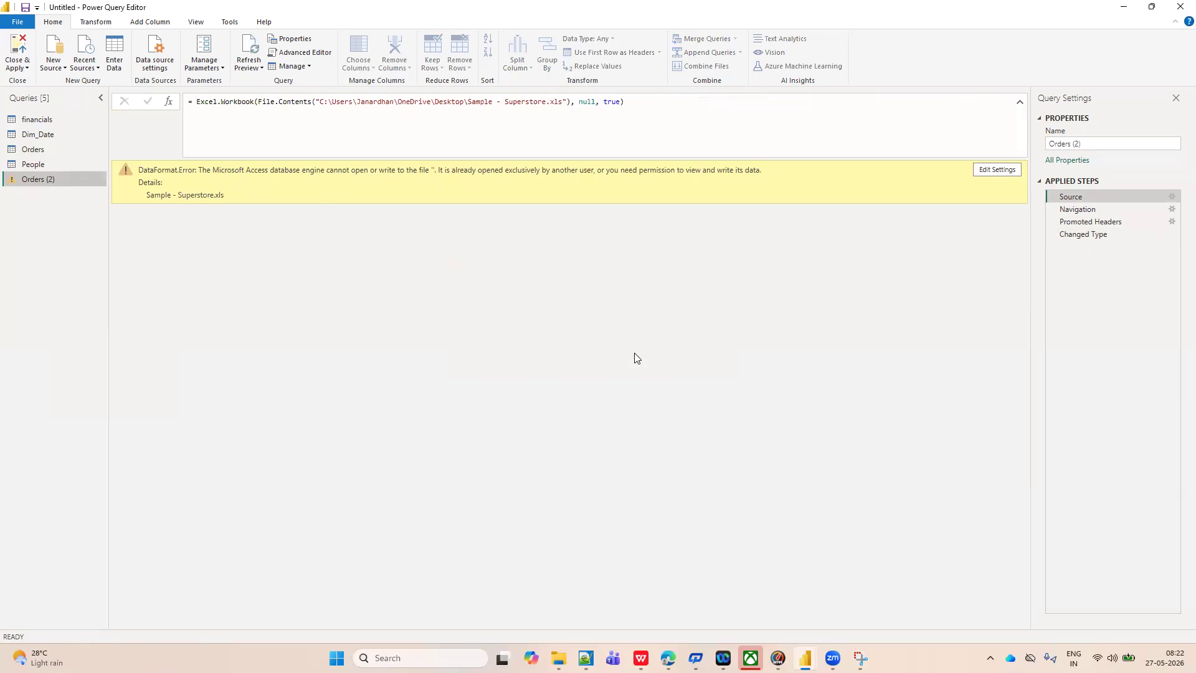
# Try duplicating the Orders query once more, and delete the resulting copy.
pyautogui.click(38, 150)
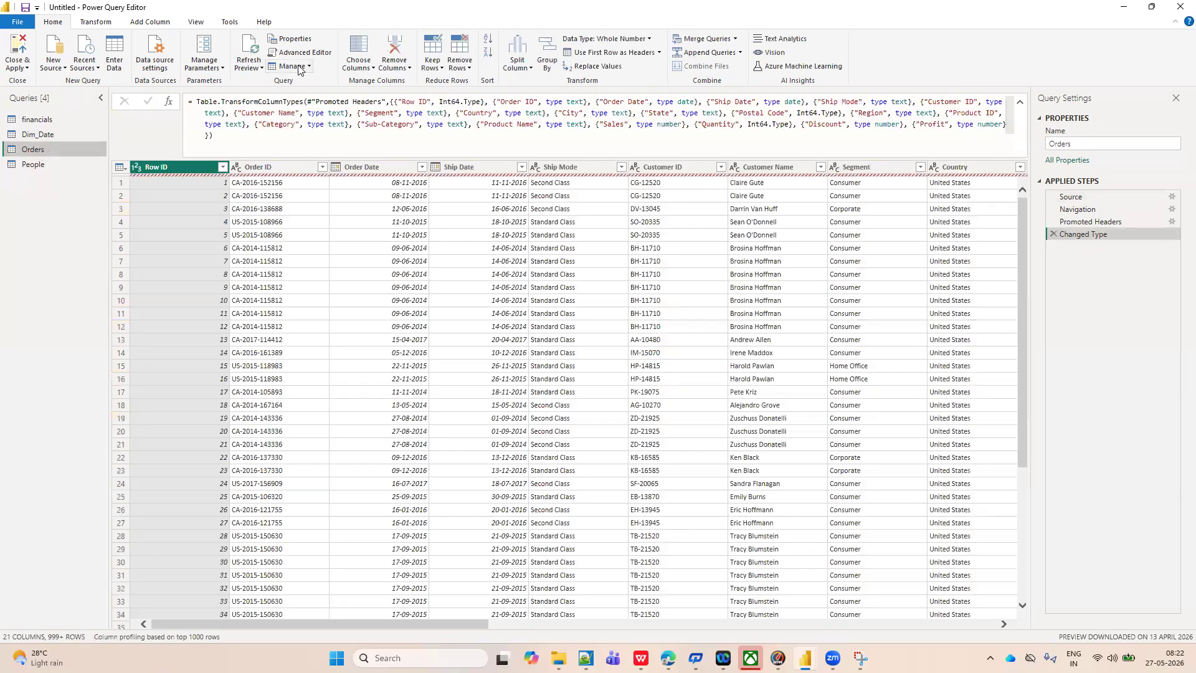
pyautogui.click(309, 67)
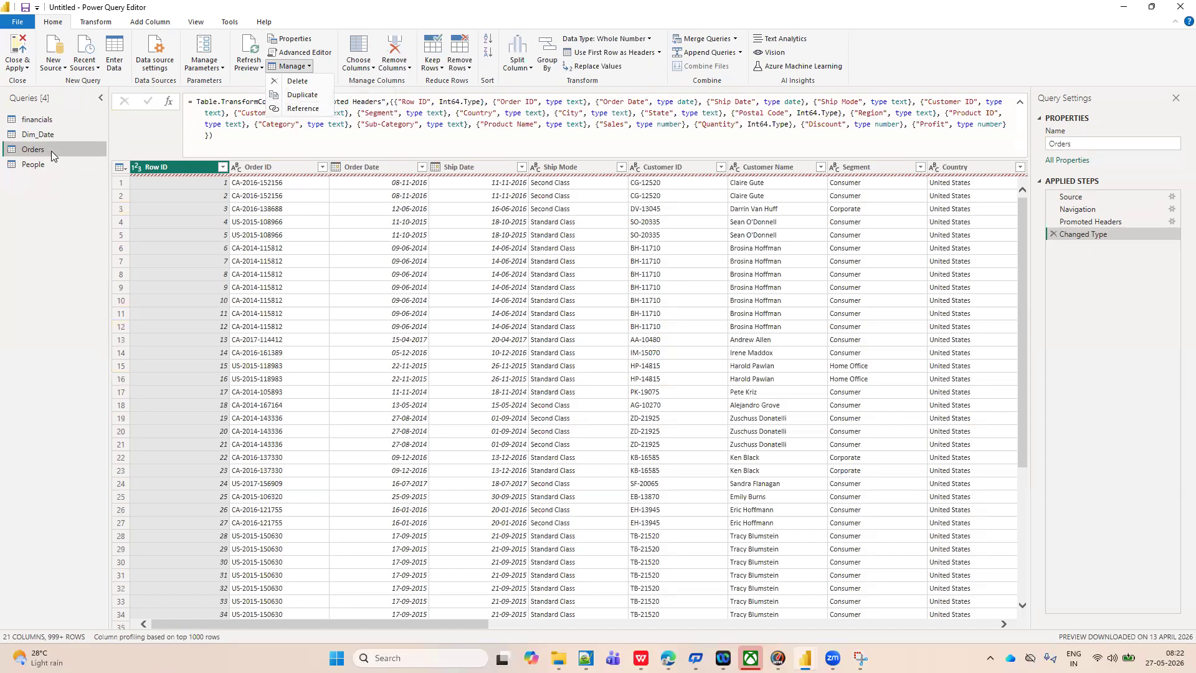
pyautogui.click(304, 96)
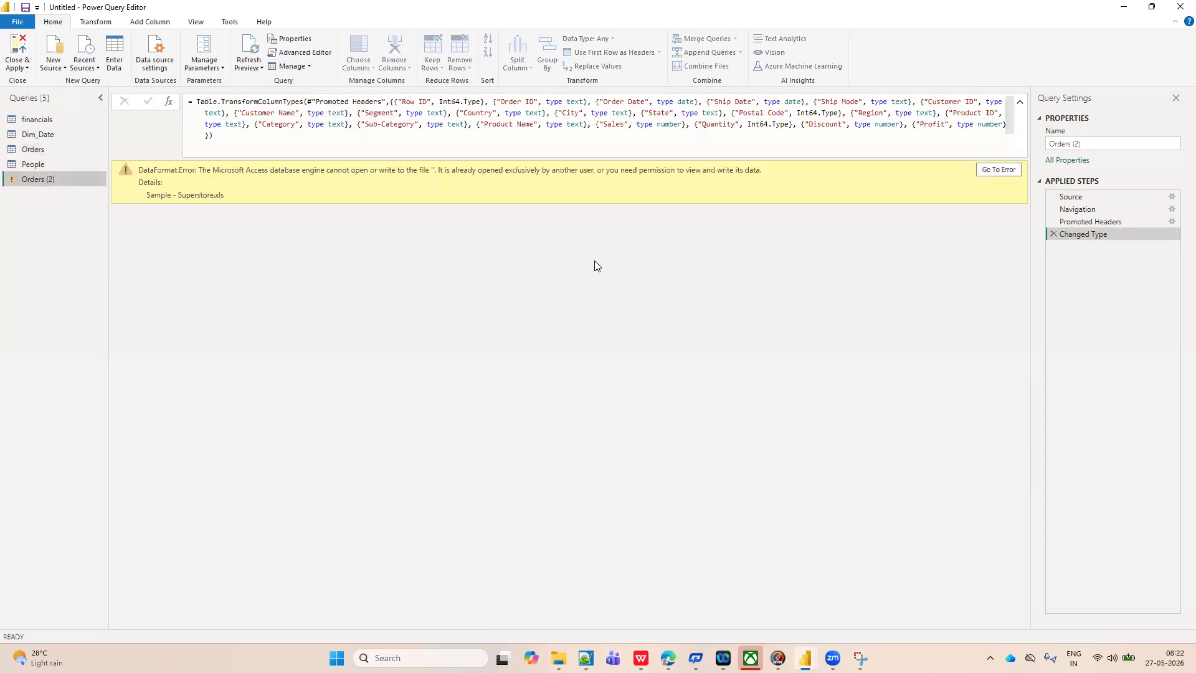
pyautogui.rightClick(61, 179)
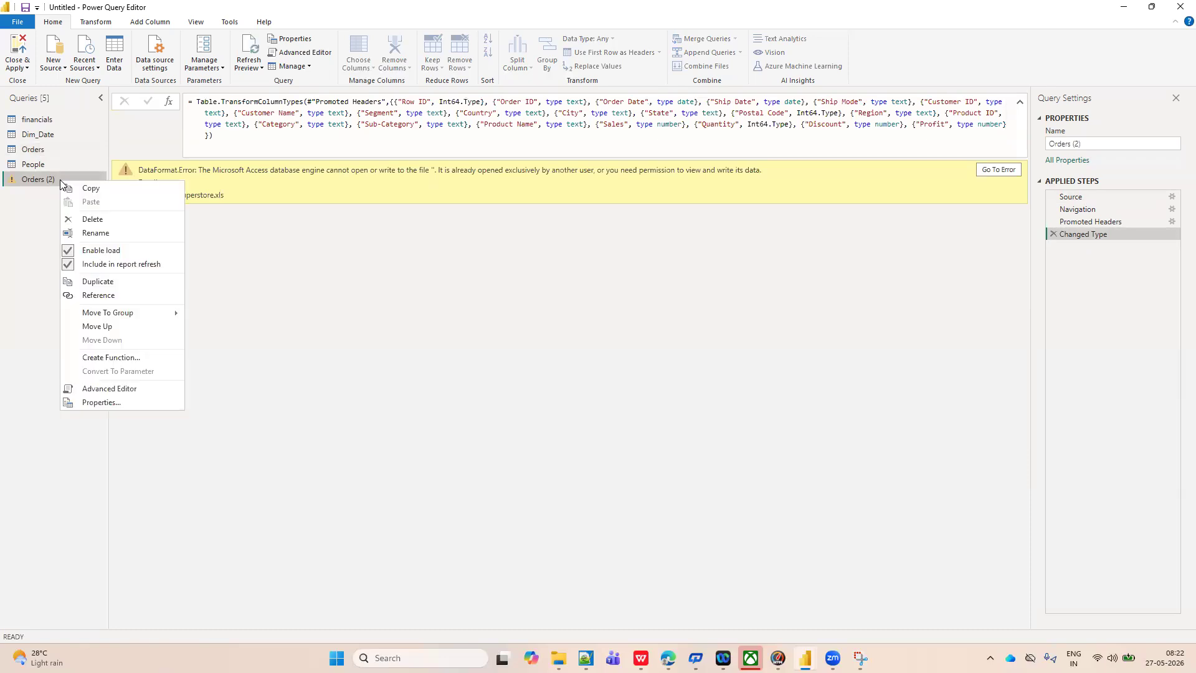
pyautogui.click(93, 220)
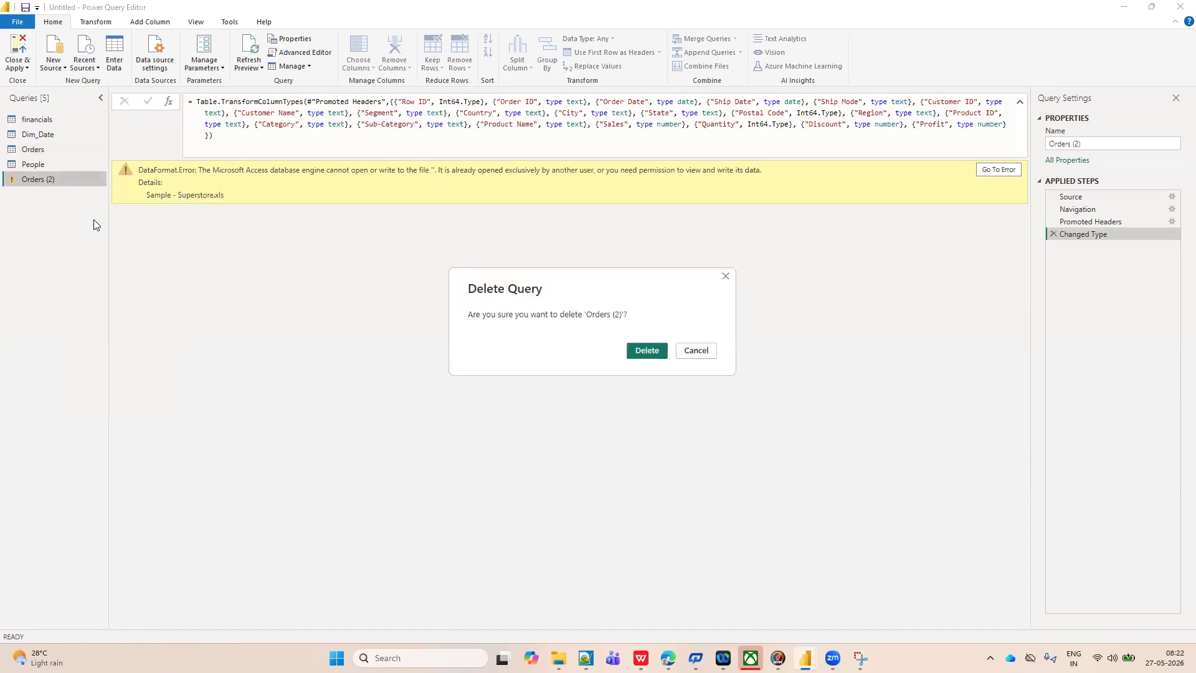
pyautogui.click(647, 350)
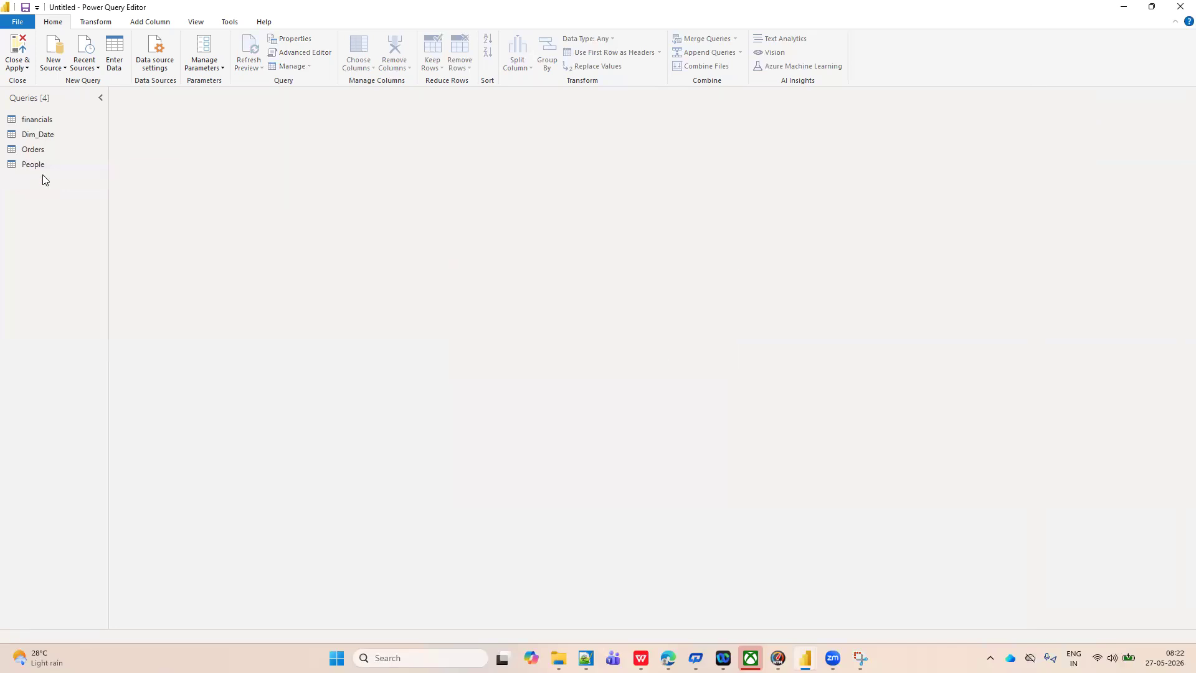
# Show the Orders query with the query settings hidden and the formula bar collapsed to one line.
pyautogui.click(45, 151)
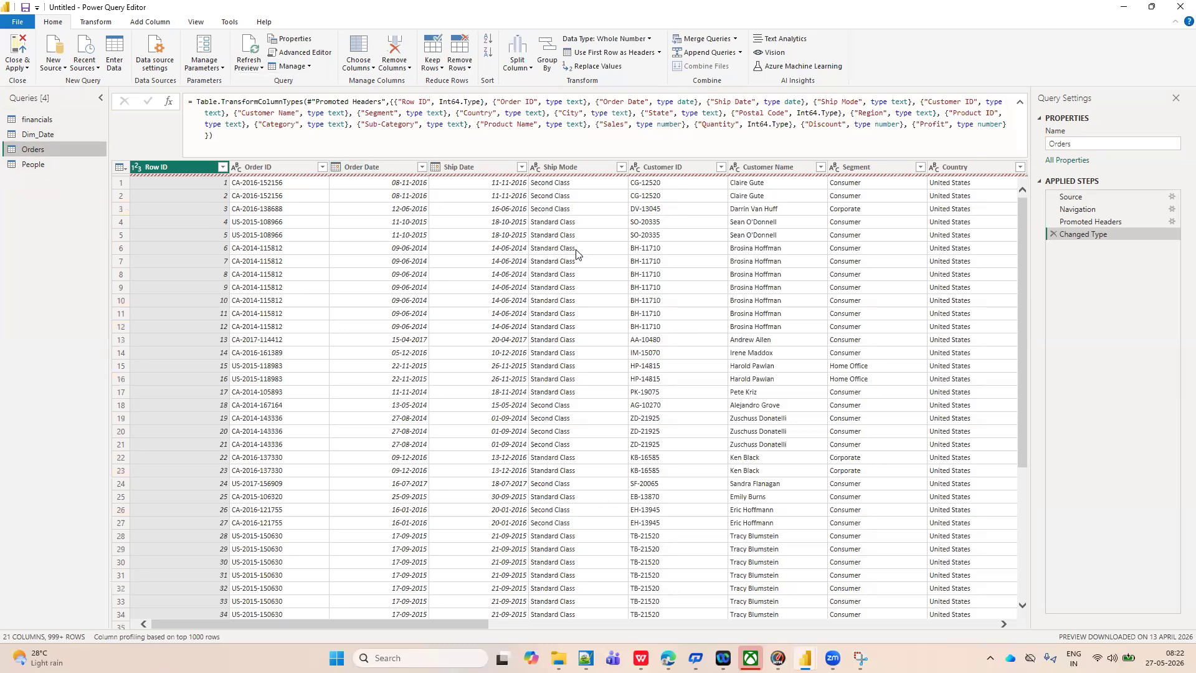
pyautogui.click(45, 166)
pyautogui.click(57, 150)
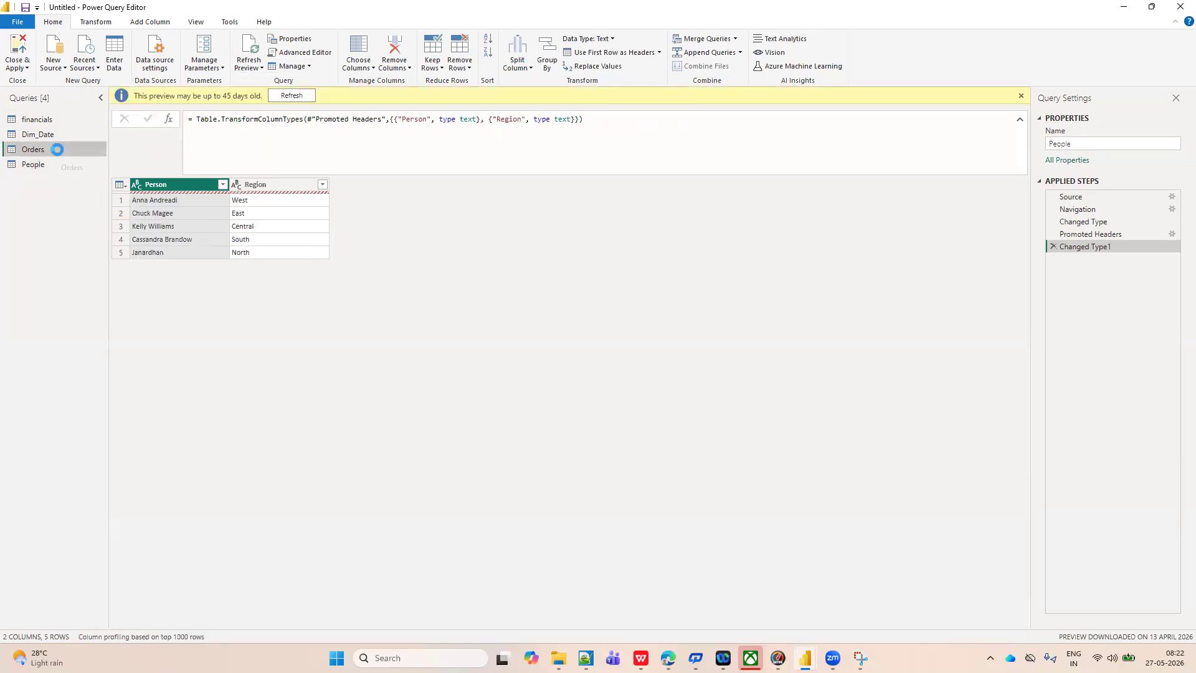
pyautogui.click(1176, 99)
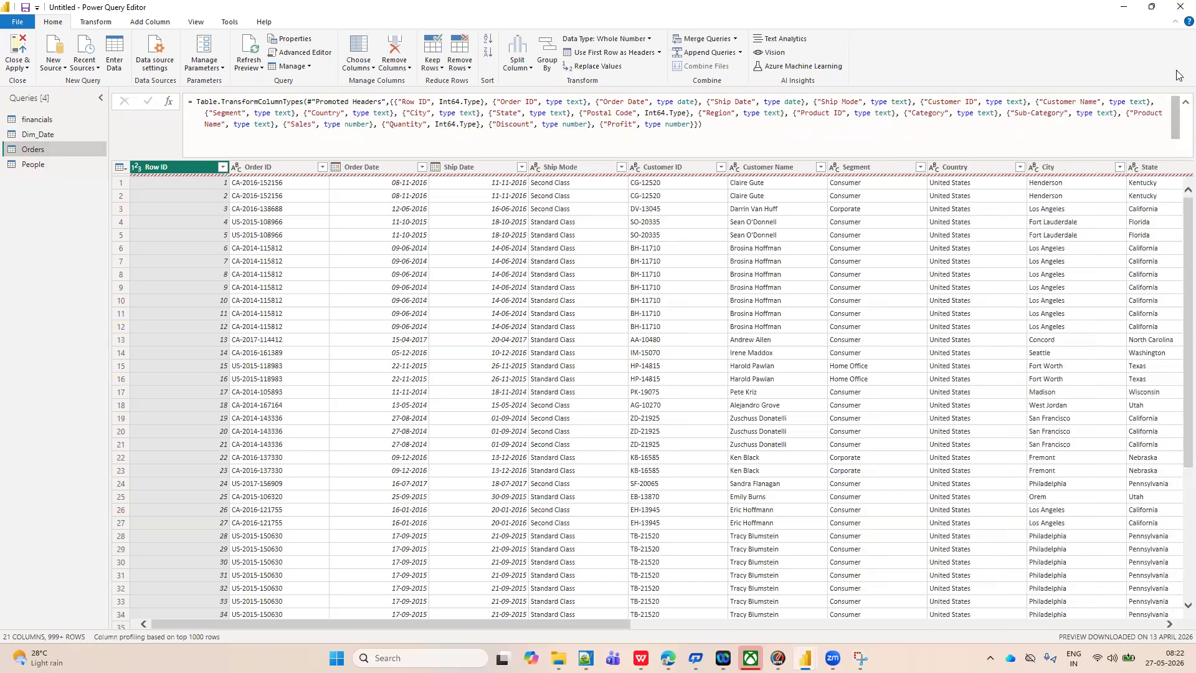
pyautogui.click(1183, 102)
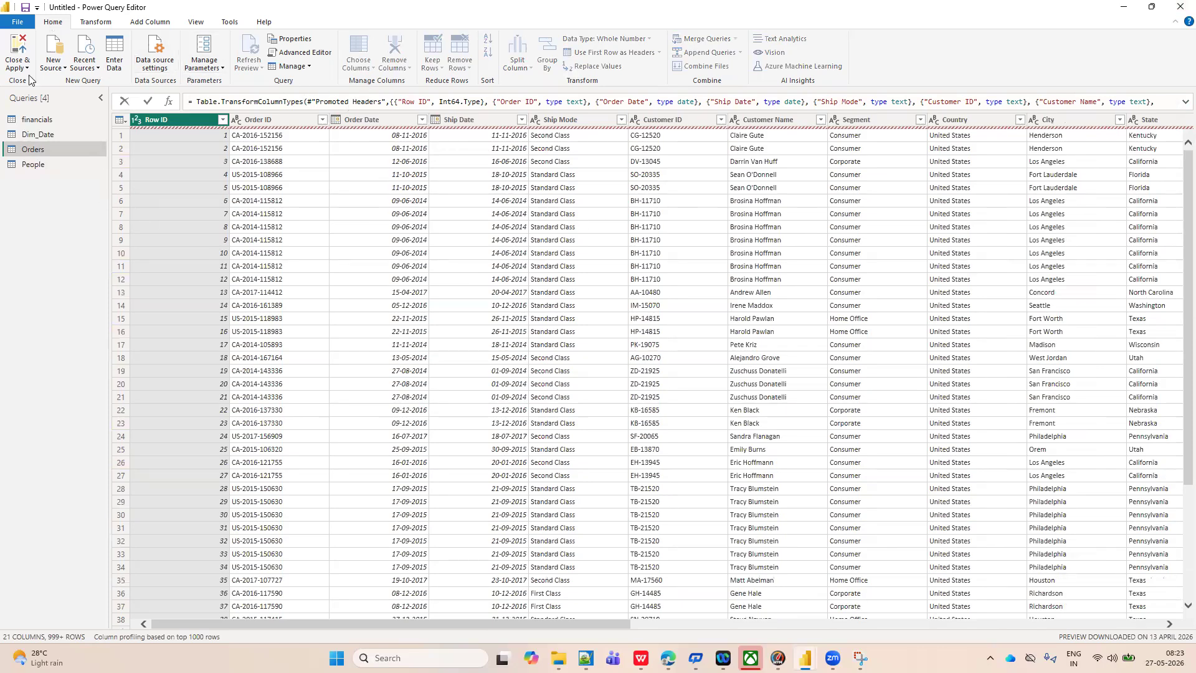
# Choose only the Row ID, Order ID and Order Date columns to keep in the Orders query, and go to the error's source step.
pyautogui.click(28, 166)
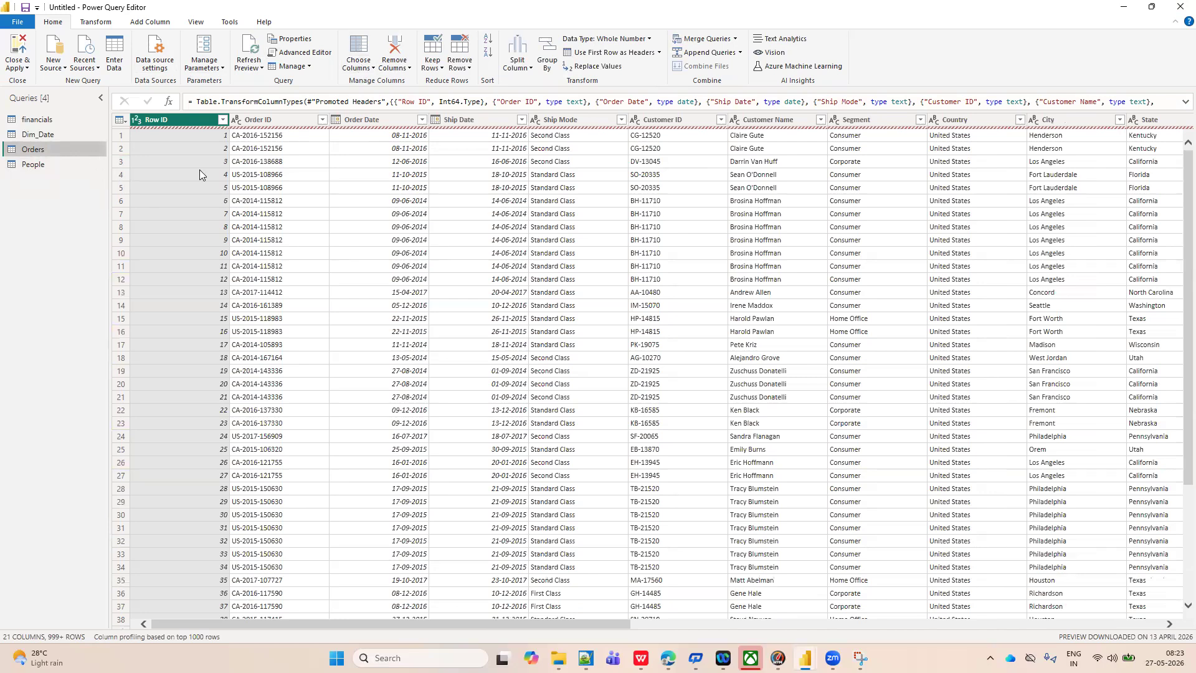
pyautogui.hscroll(5, 395, 221)
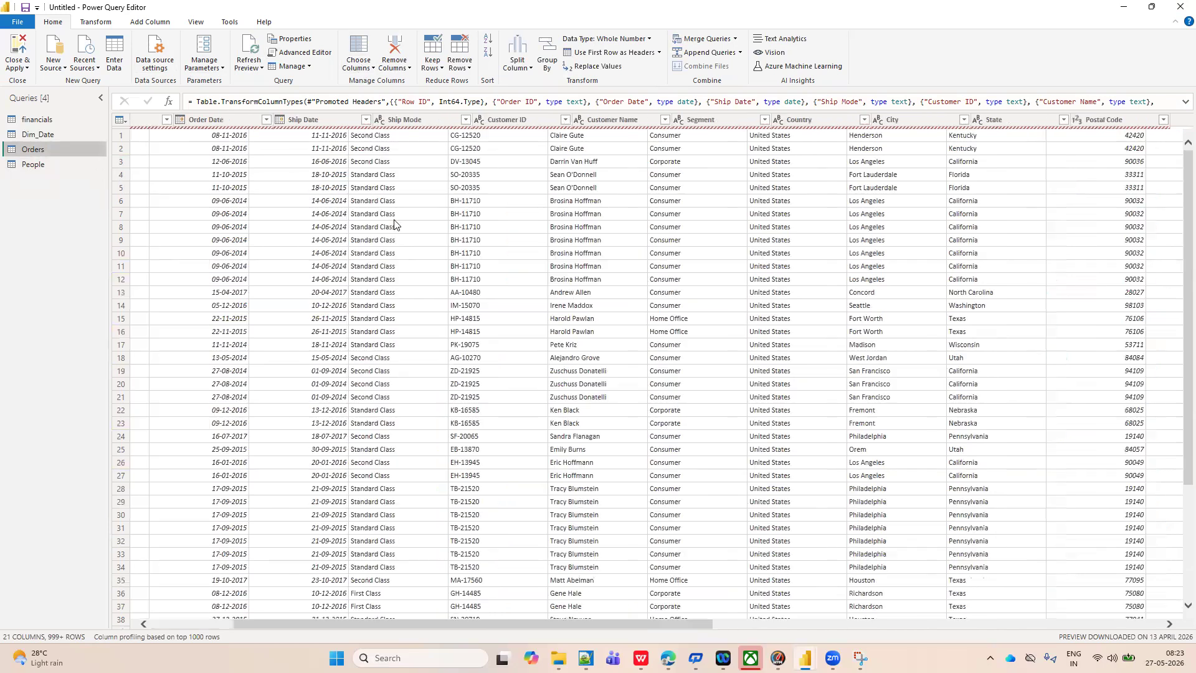
pyautogui.hscroll(-5, 394, 221)
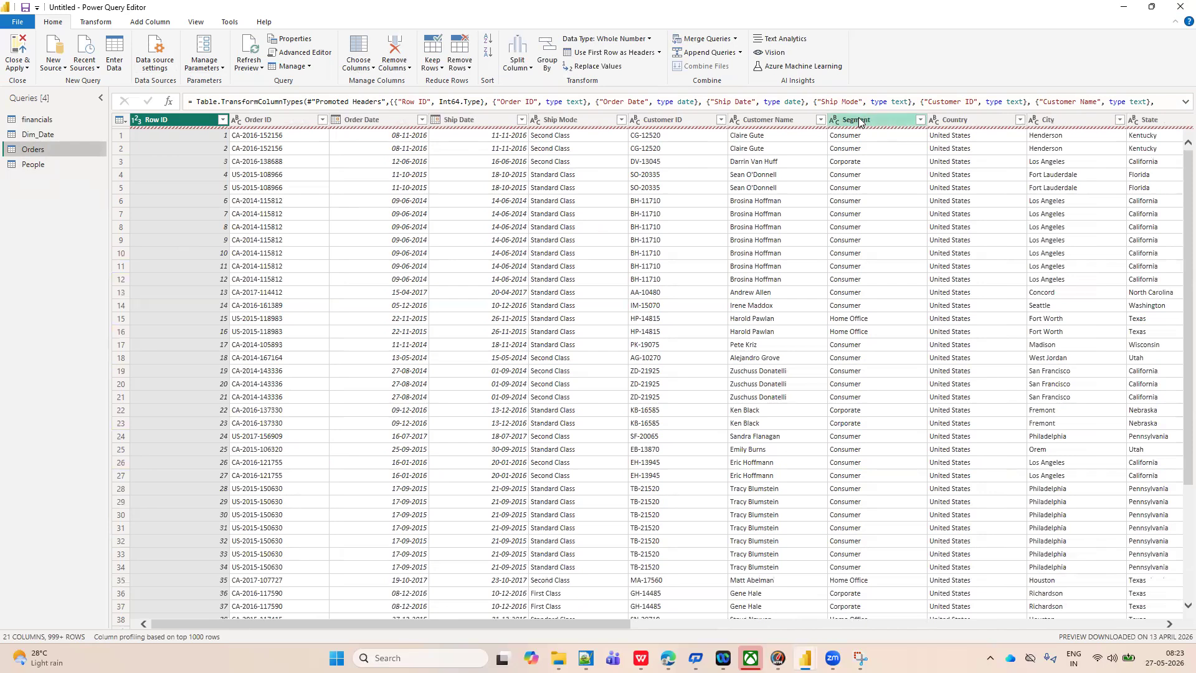
pyautogui.click(372, 68)
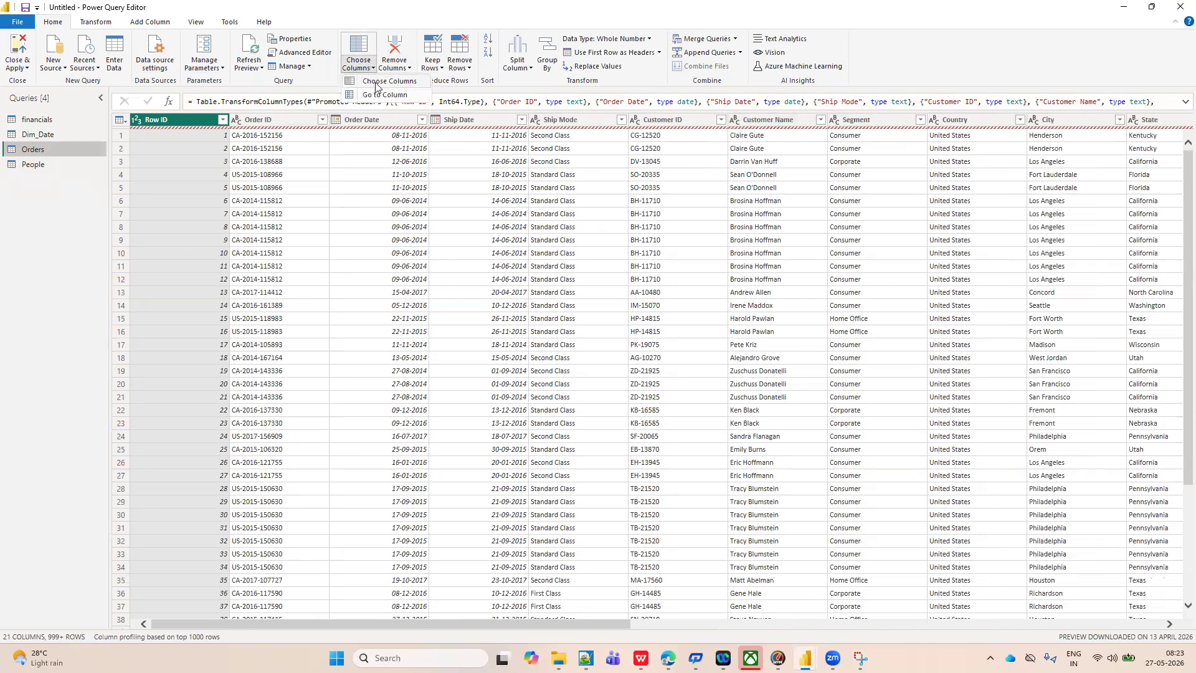
pyautogui.click(376, 82)
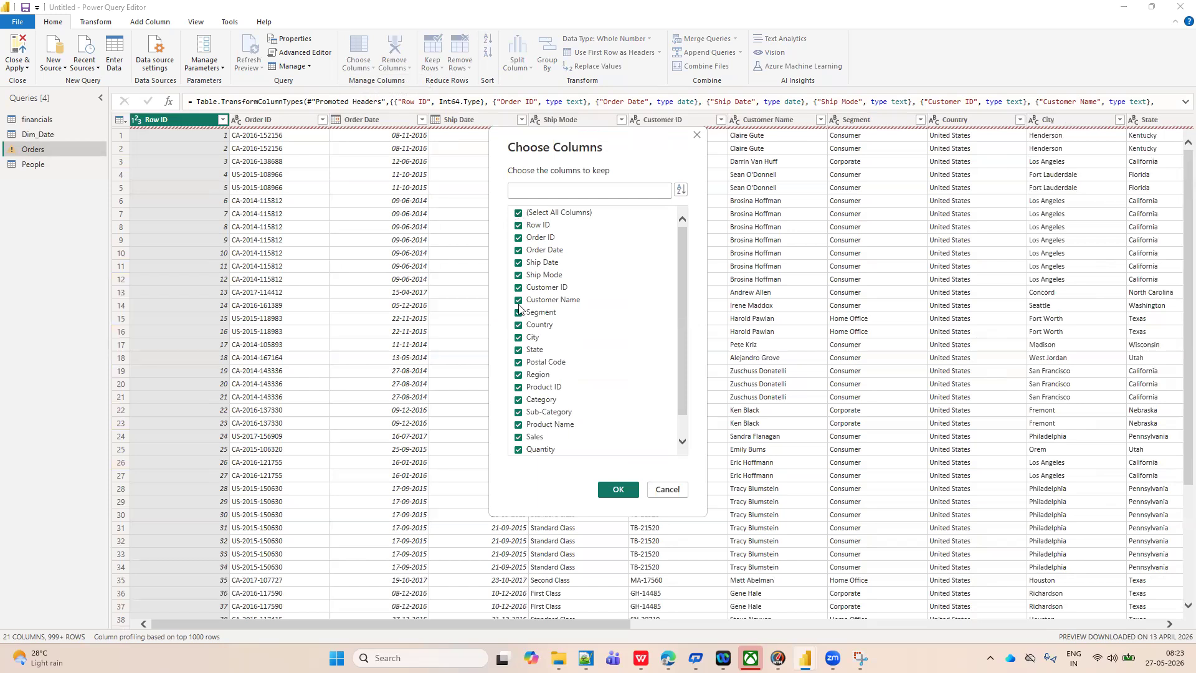
pyautogui.click(519, 214)
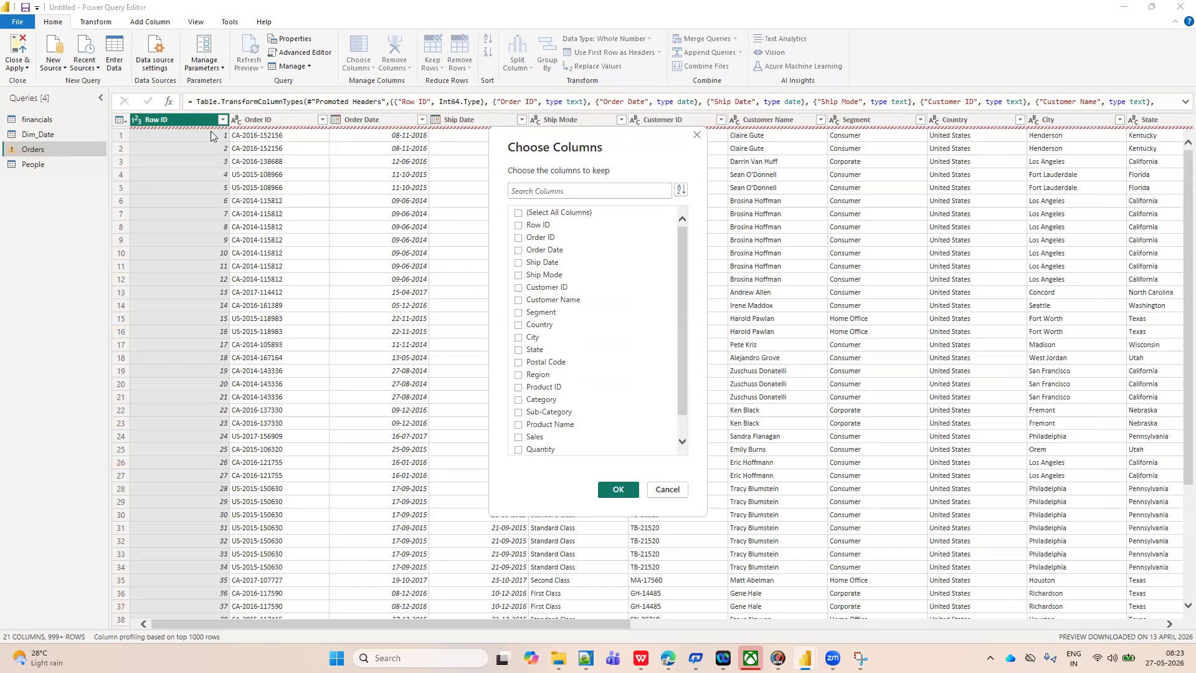
pyautogui.click(519, 226)
pyautogui.click(610, 488)
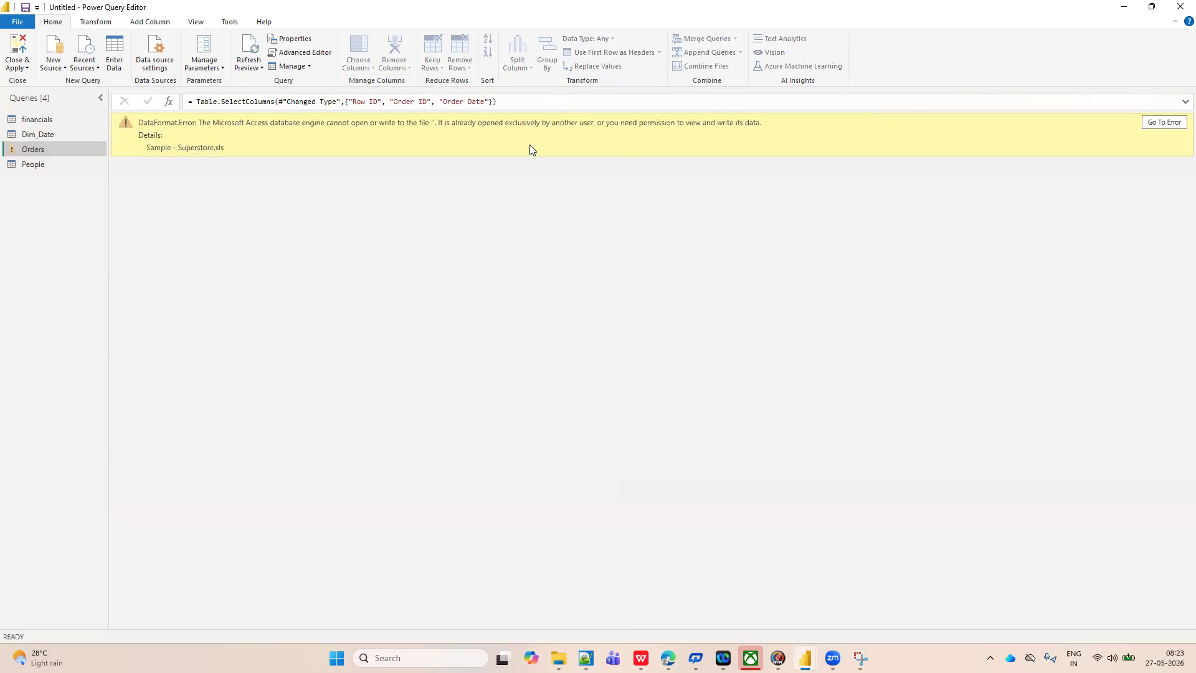
pyautogui.click(1163, 123)
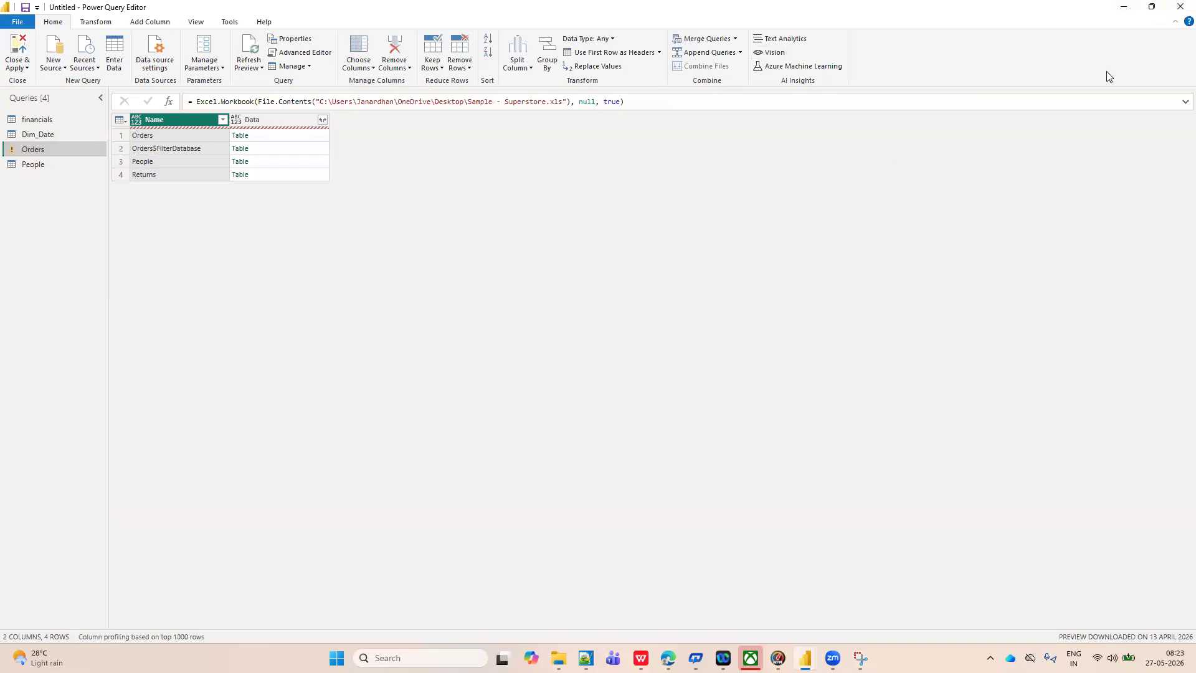
# Close the Power Query Editor without applying the changes, and close Power BI Desktop without saving the report.
pyautogui.click(1179, 9)
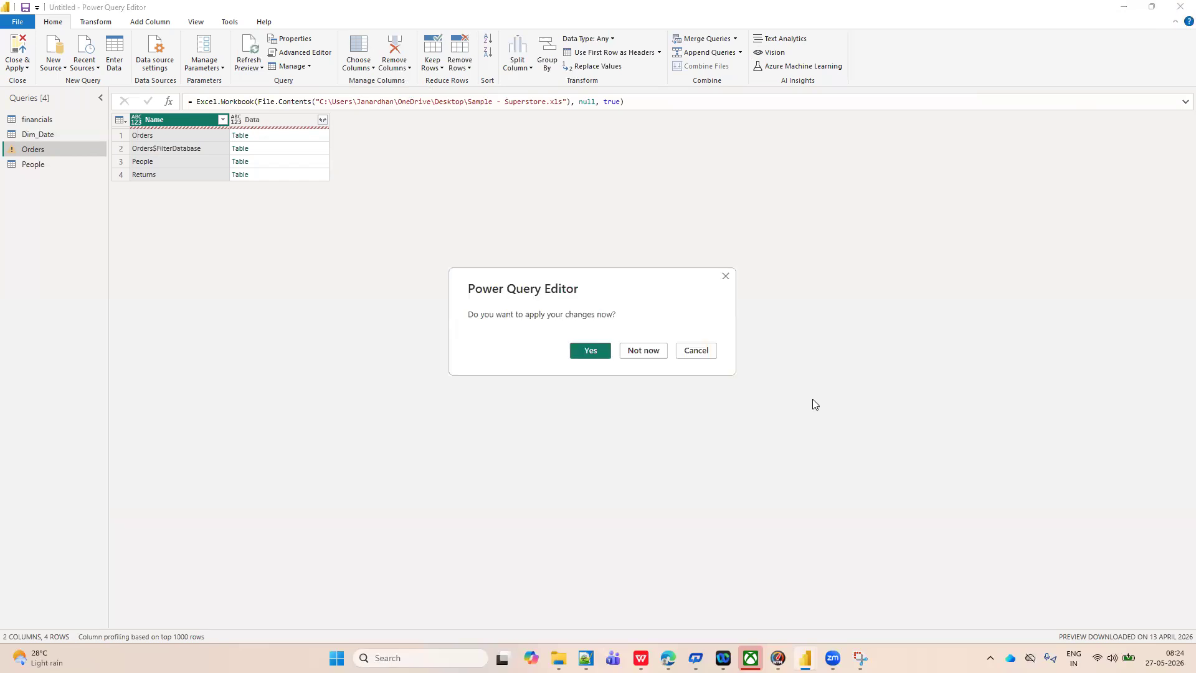
pyautogui.click(651, 355)
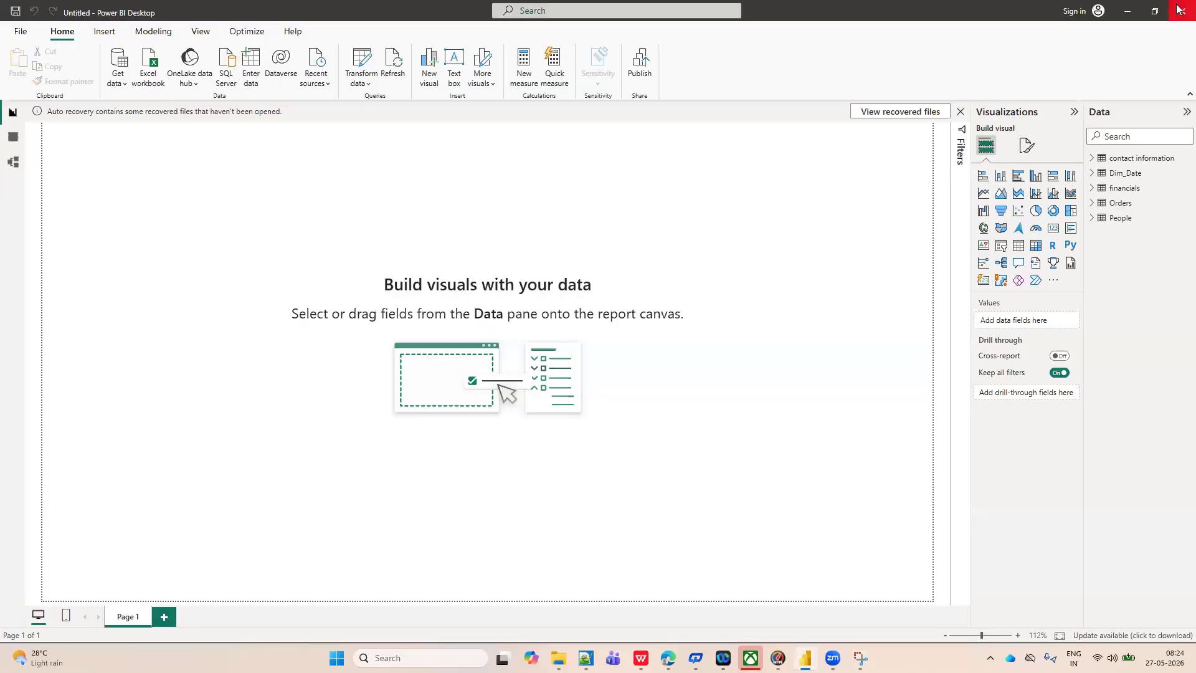
pyautogui.click(1179, 9)
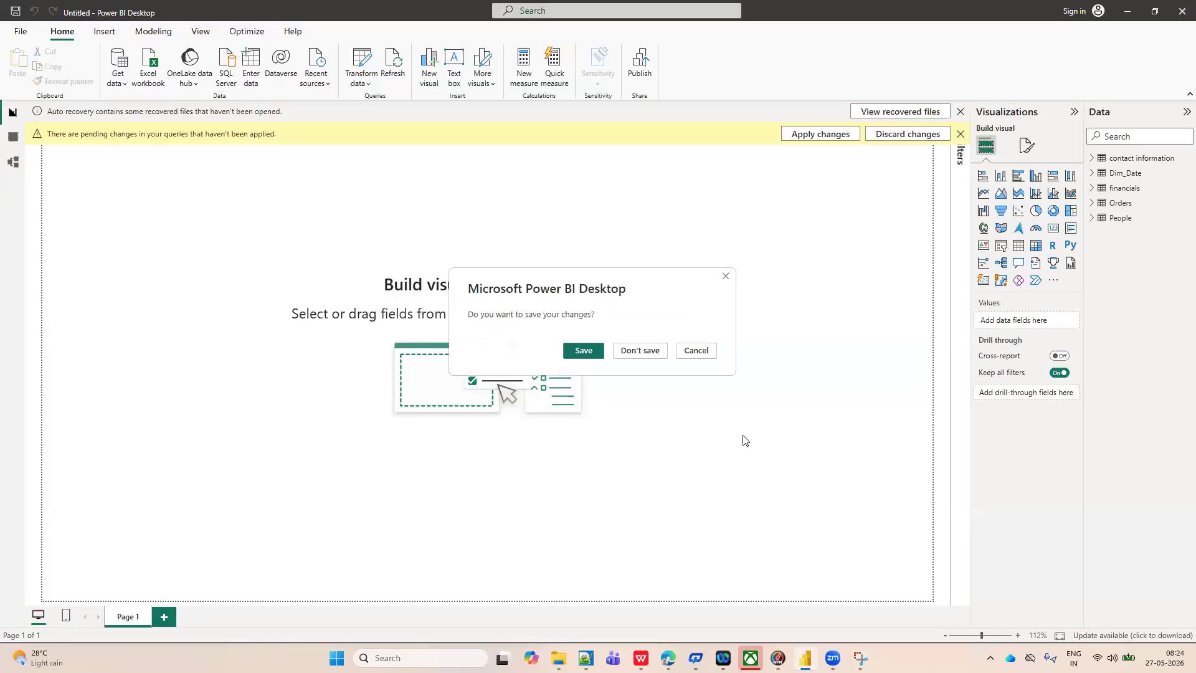
pyautogui.click(656, 351)
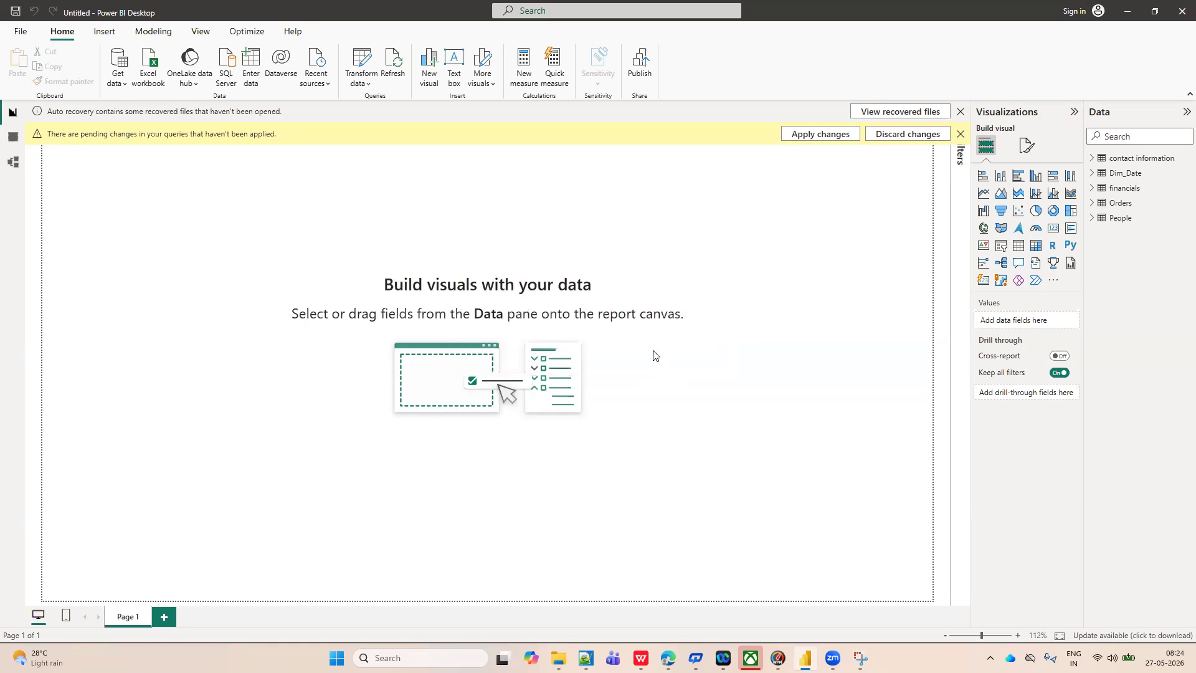
pyautogui.click(654, 367)
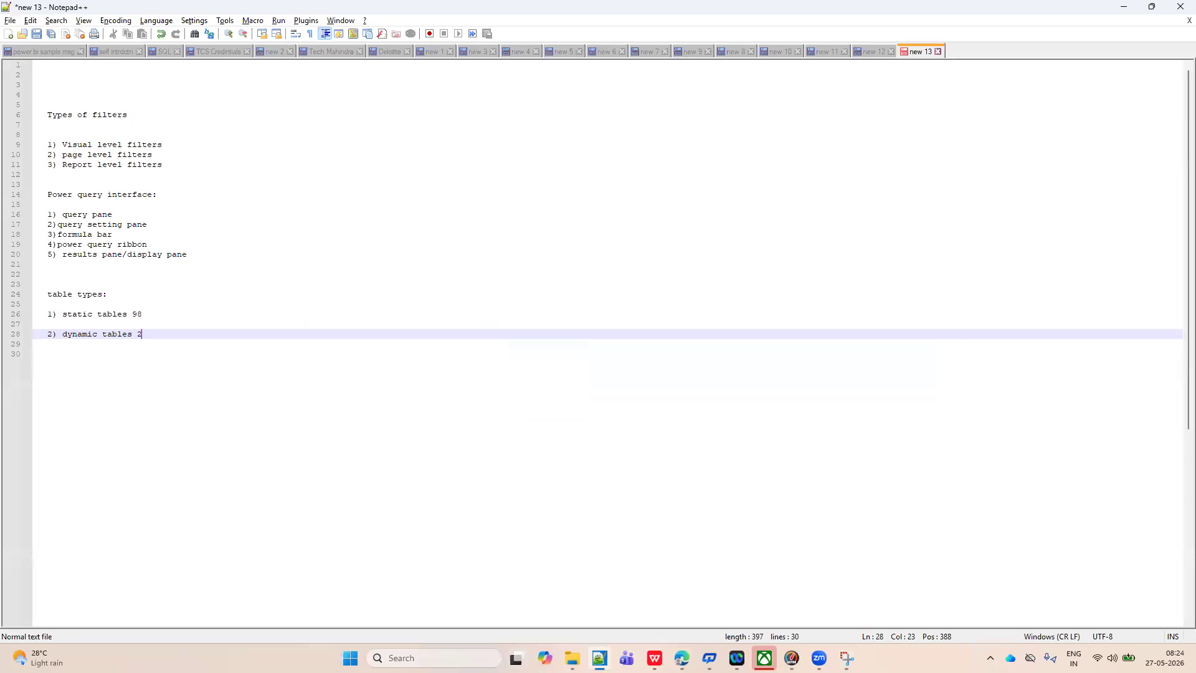
# Launch Power BI Desktop with a new blank report and dismiss its start screen.
pyautogui.press('super+s')
pyautogui.write('power')
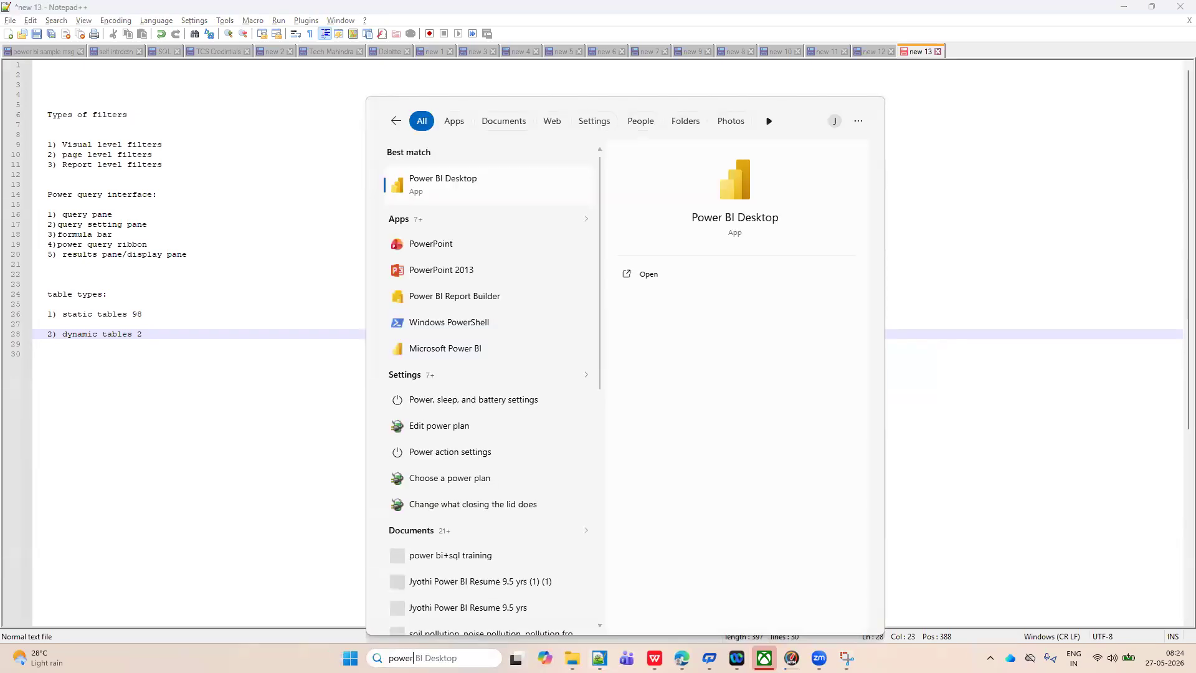
pyautogui.click(733, 215)
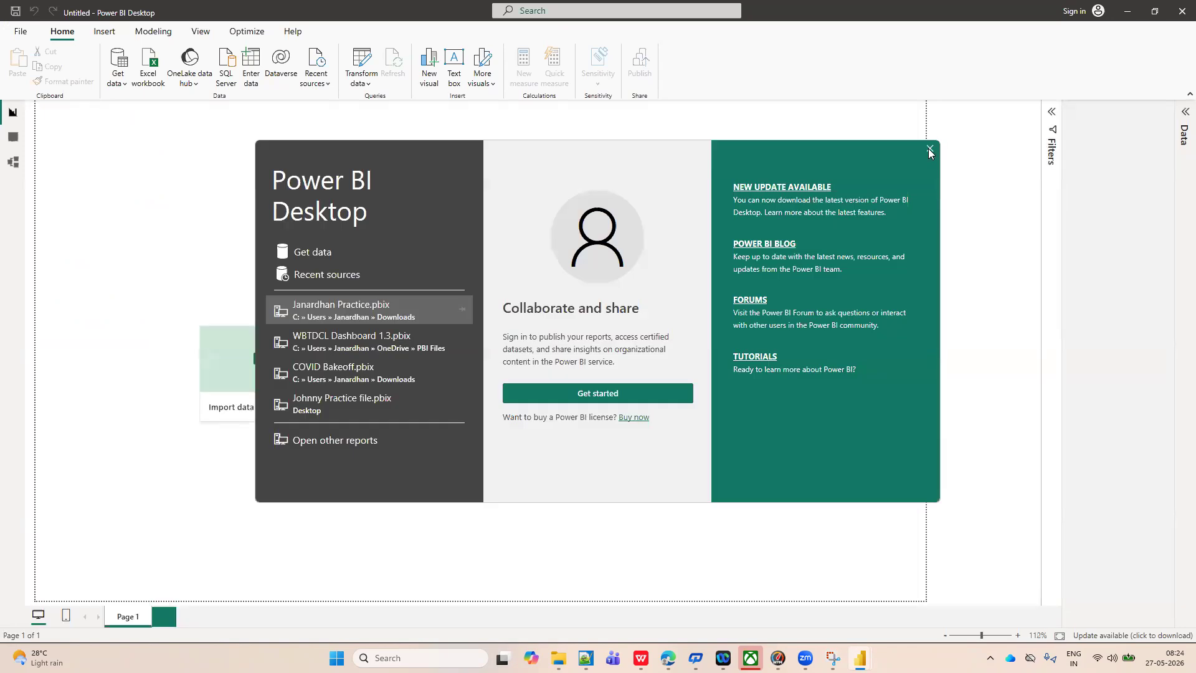
pyautogui.click(929, 150)
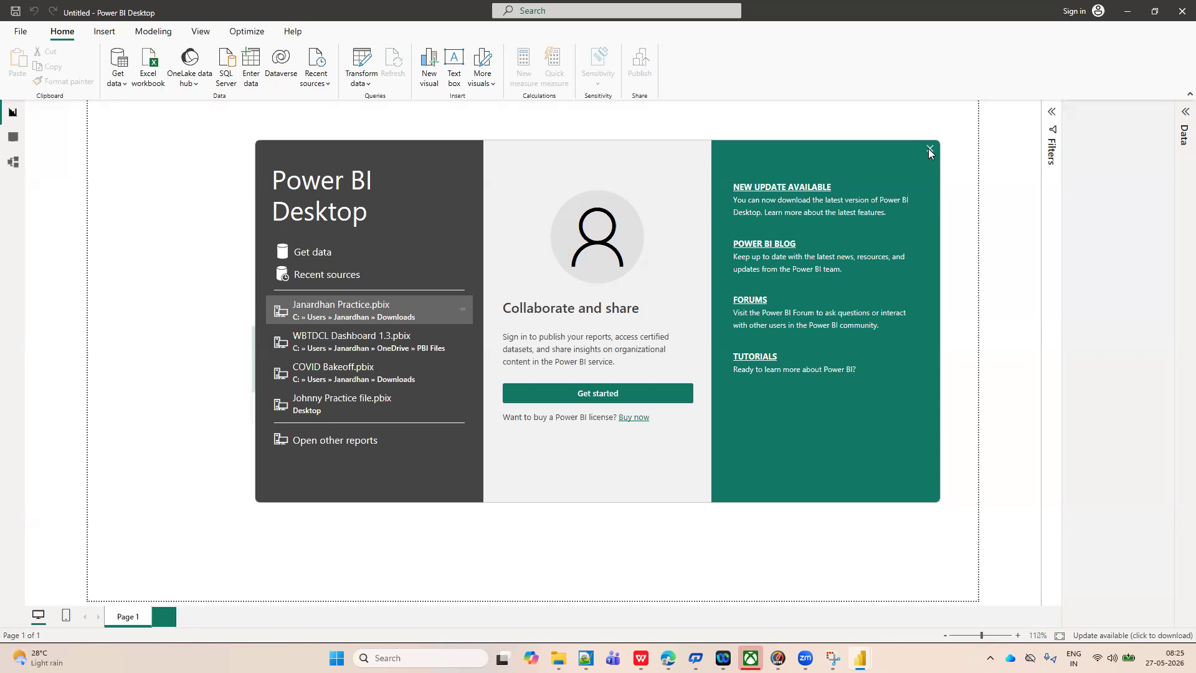
pyautogui.click(928, 149)
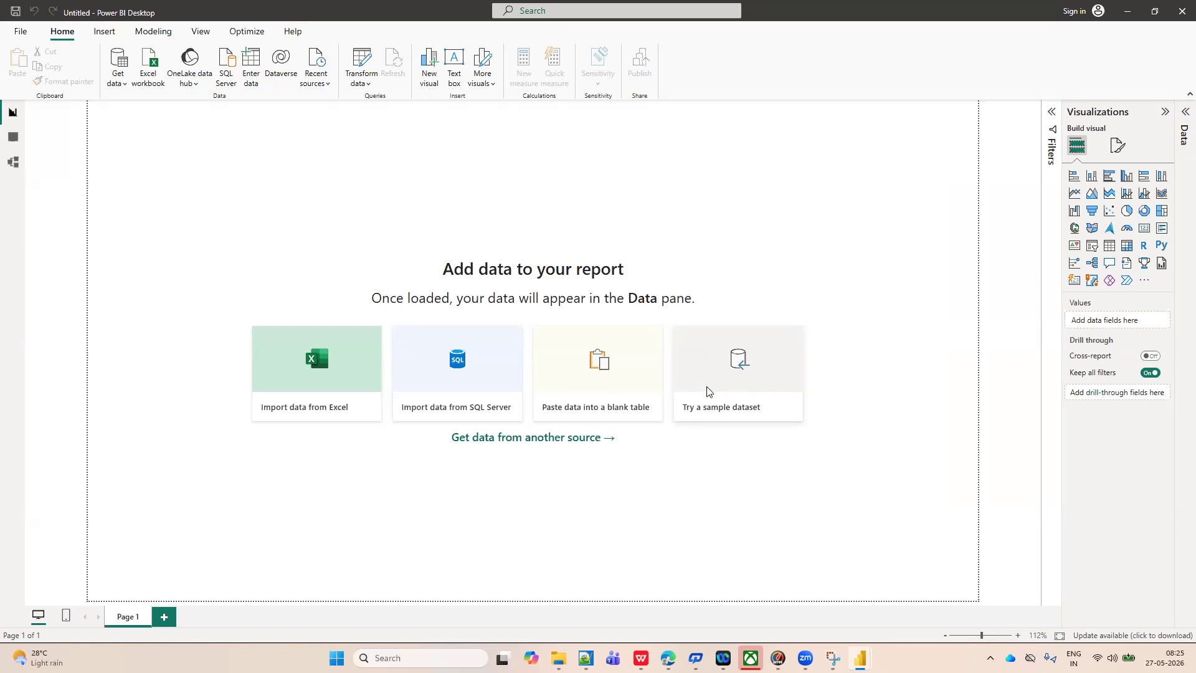
pyautogui.click(730, 411)
pyautogui.doubleClick(491, 247)
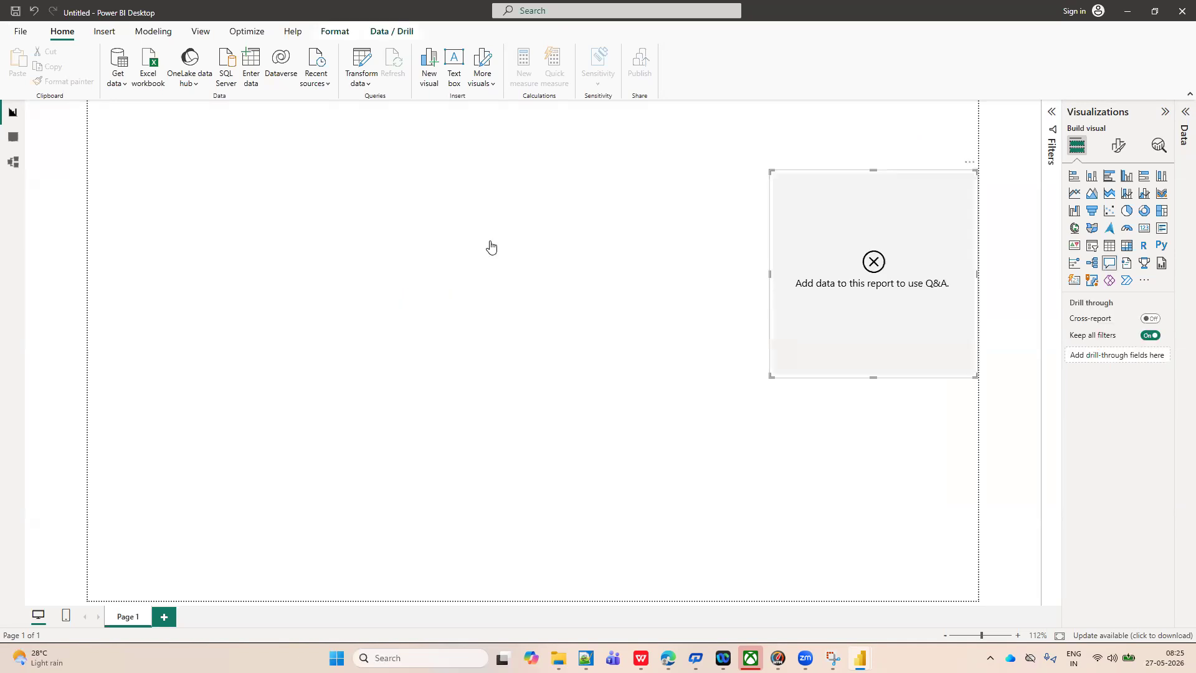
pyautogui.hotkey('ctrl', 'z')
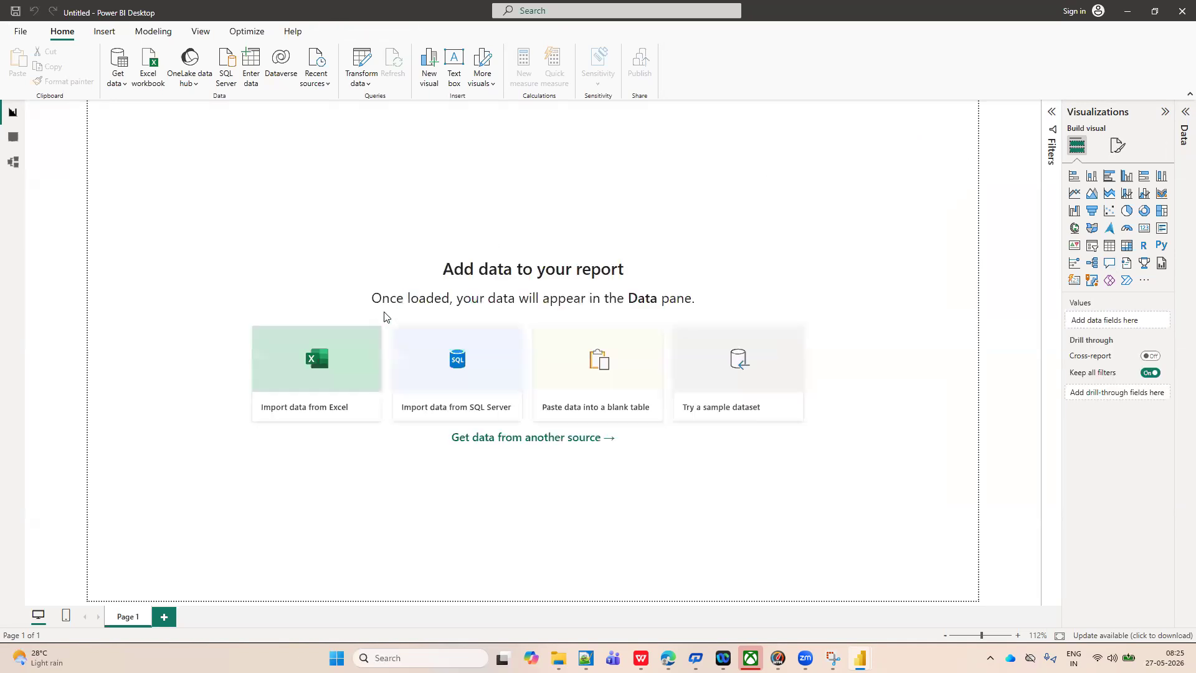
# Load the financials table from the Financial Sample.xlsx sample dataset into the report, and close the sample data dialog.
pyautogui.click(703, 368)
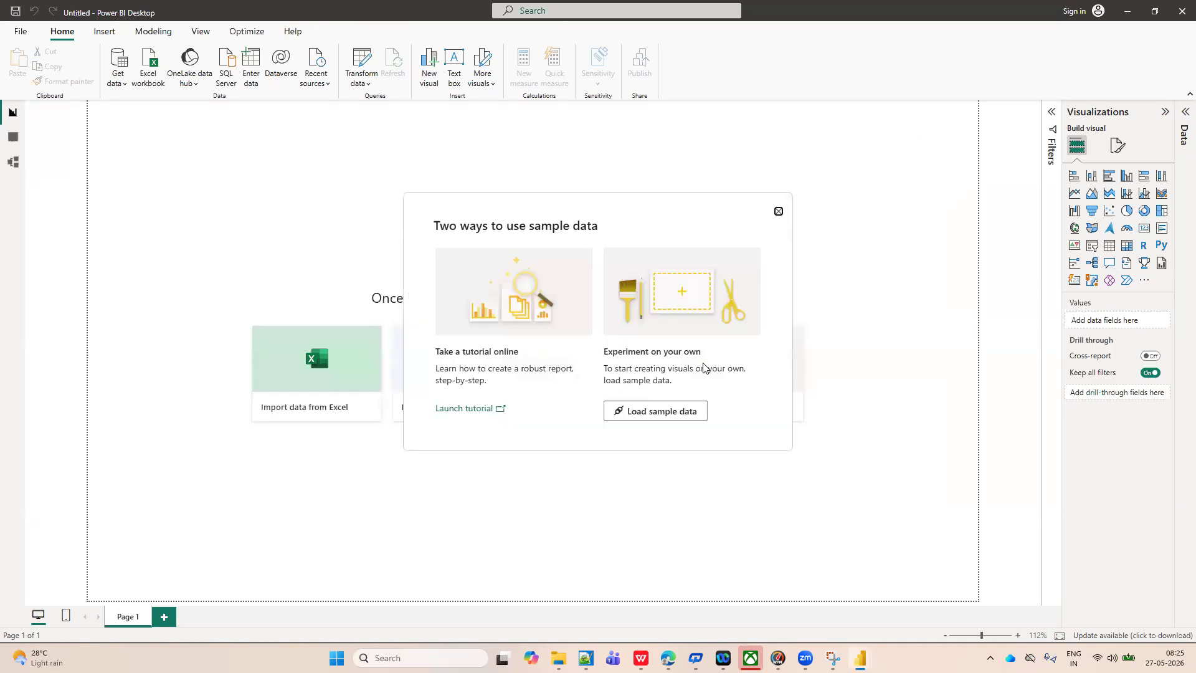
pyautogui.click(637, 413)
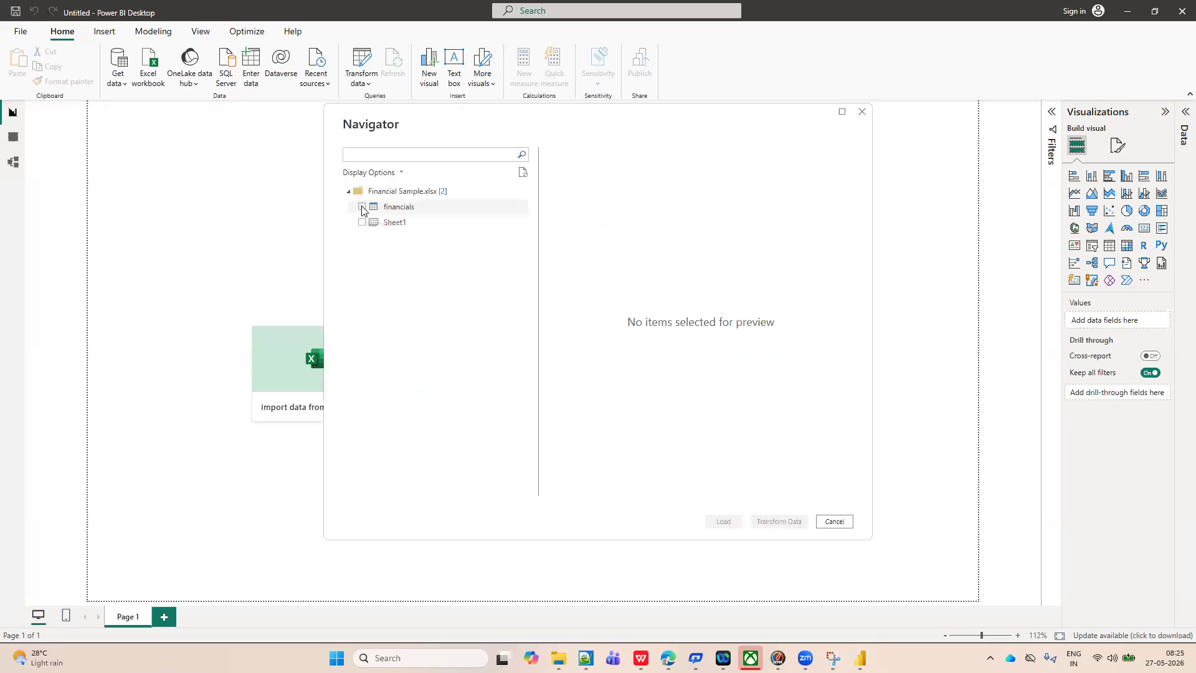
pyautogui.click(362, 207)
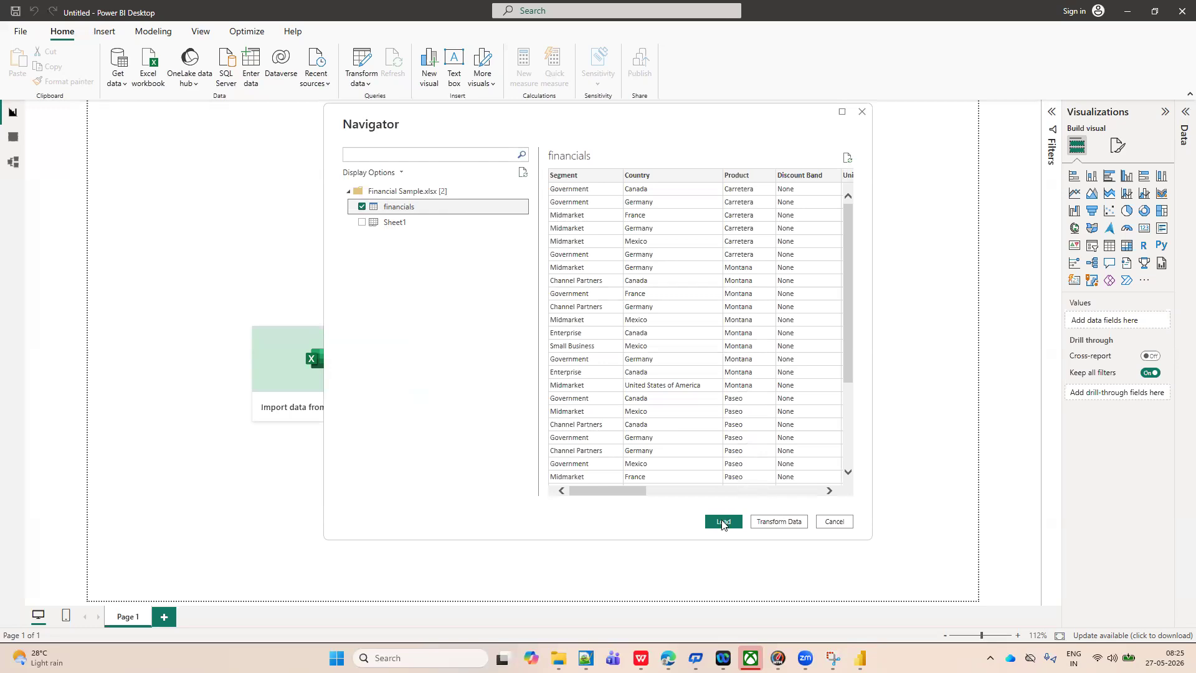
pyautogui.click(722, 522)
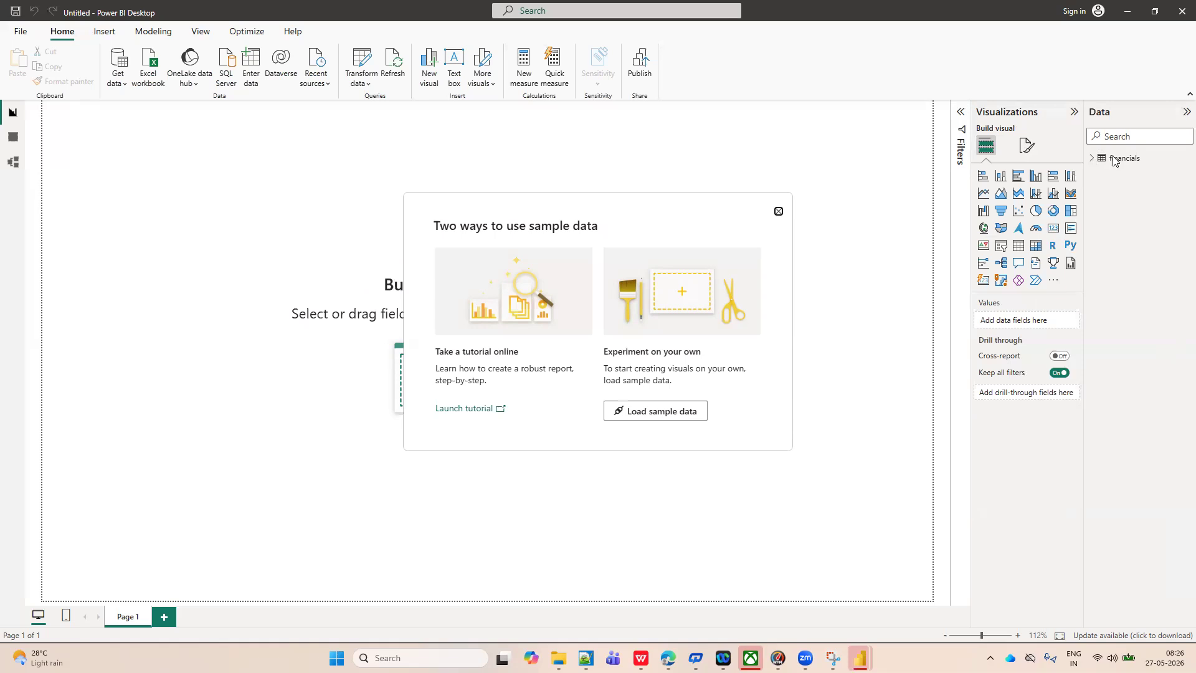
pyautogui.click(777, 212)
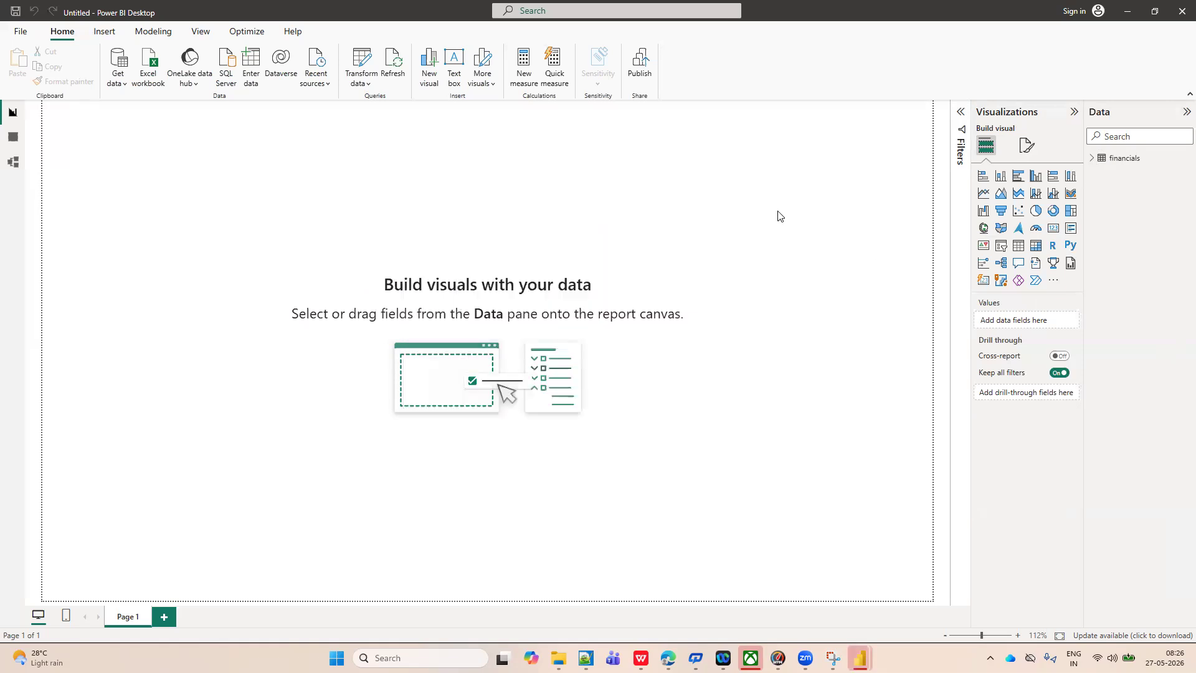
# Examine the financials table's fields and its rows in Table view, and return to Report view.
pyautogui.click(1091, 158)
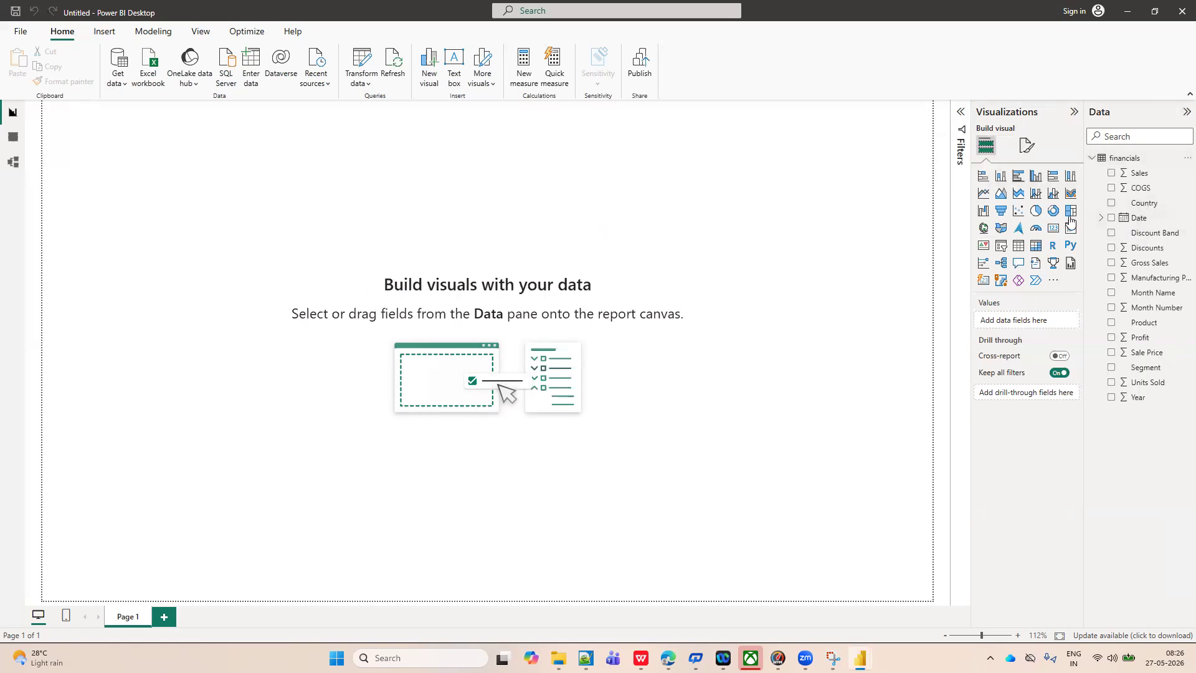
pyautogui.click(1140, 236)
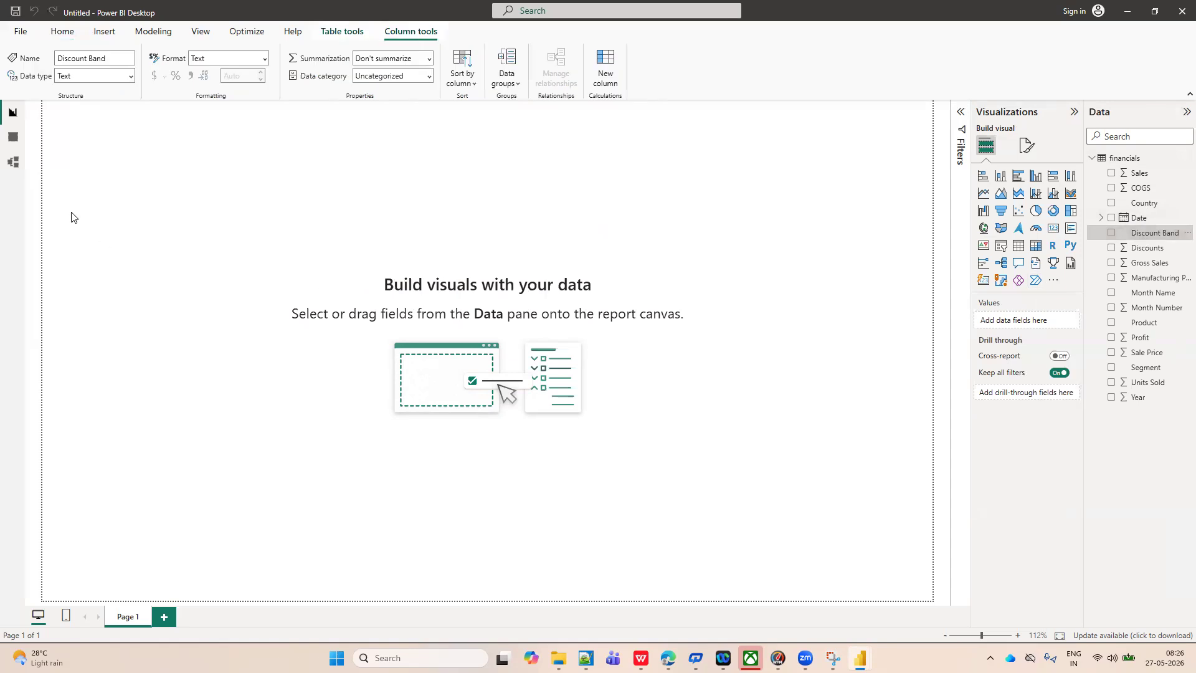
pyautogui.click(13, 139)
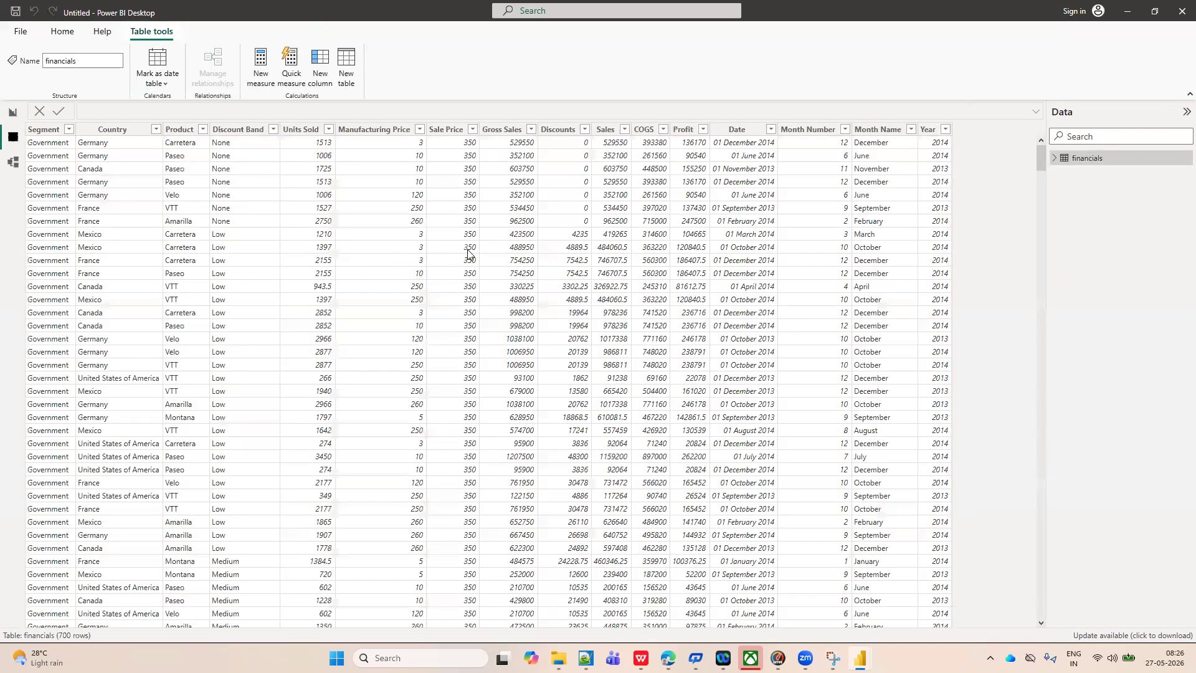
pyautogui.click(62, 31)
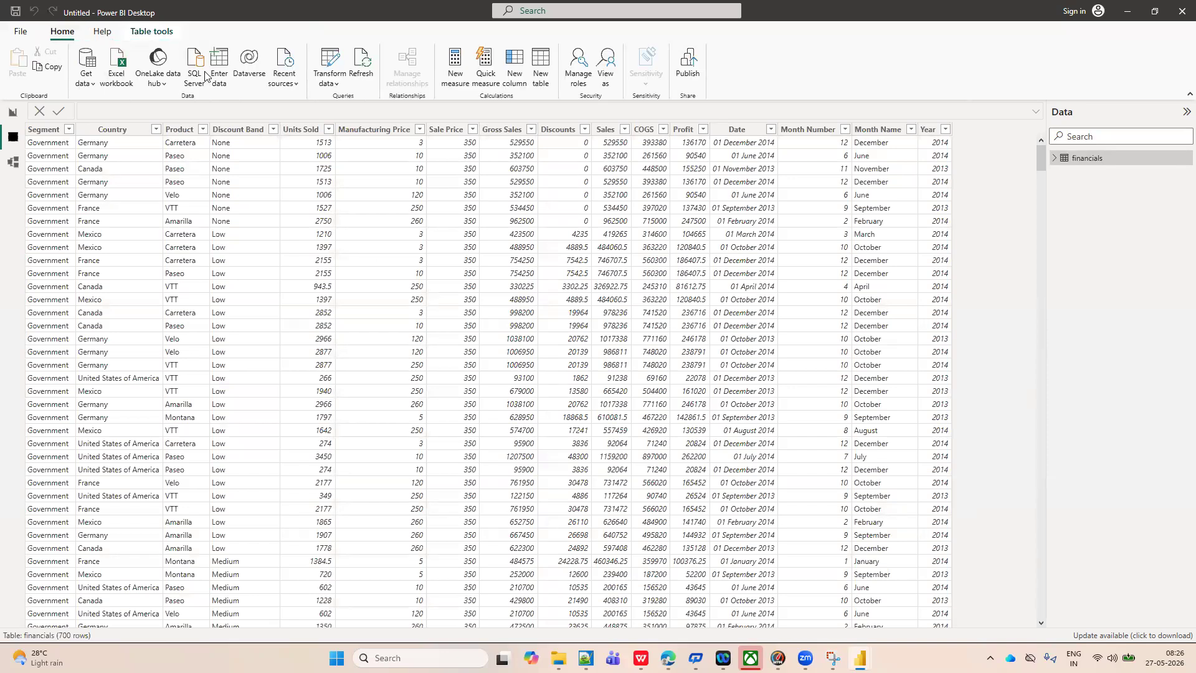
pyautogui.click(25, 34)
pyautogui.click(15, 21)
pyautogui.click(11, 113)
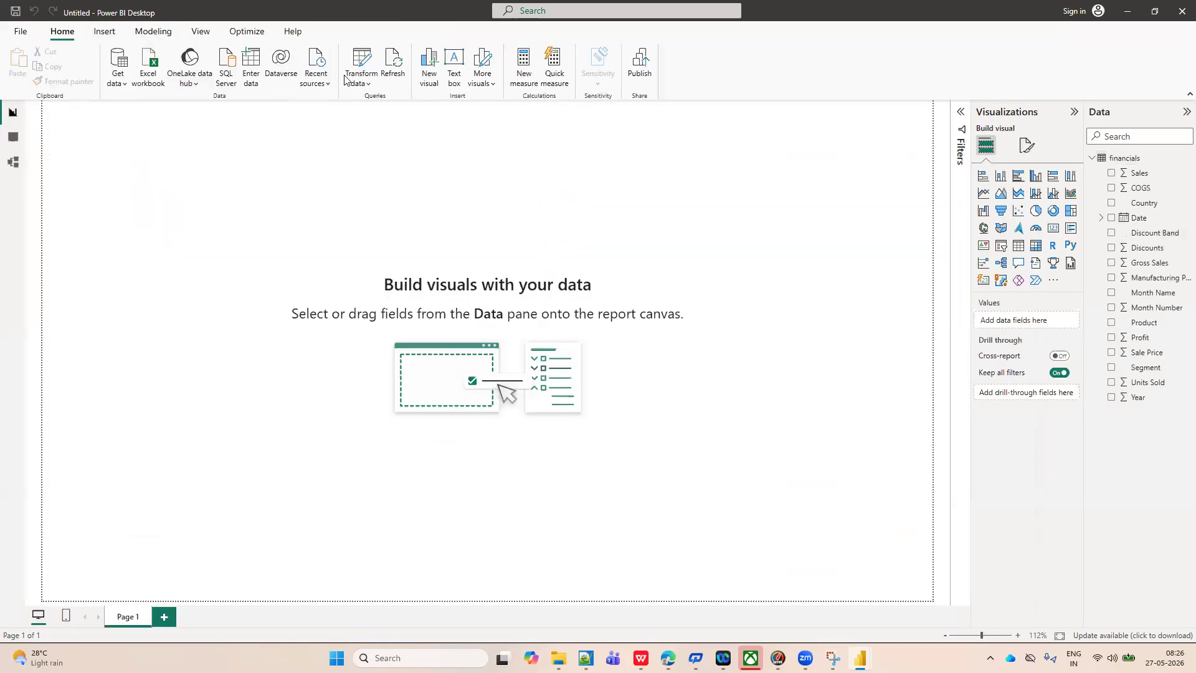
# Open the Power Query Editor for the report's data and duplicate the financials query.
pyautogui.click(361, 82)
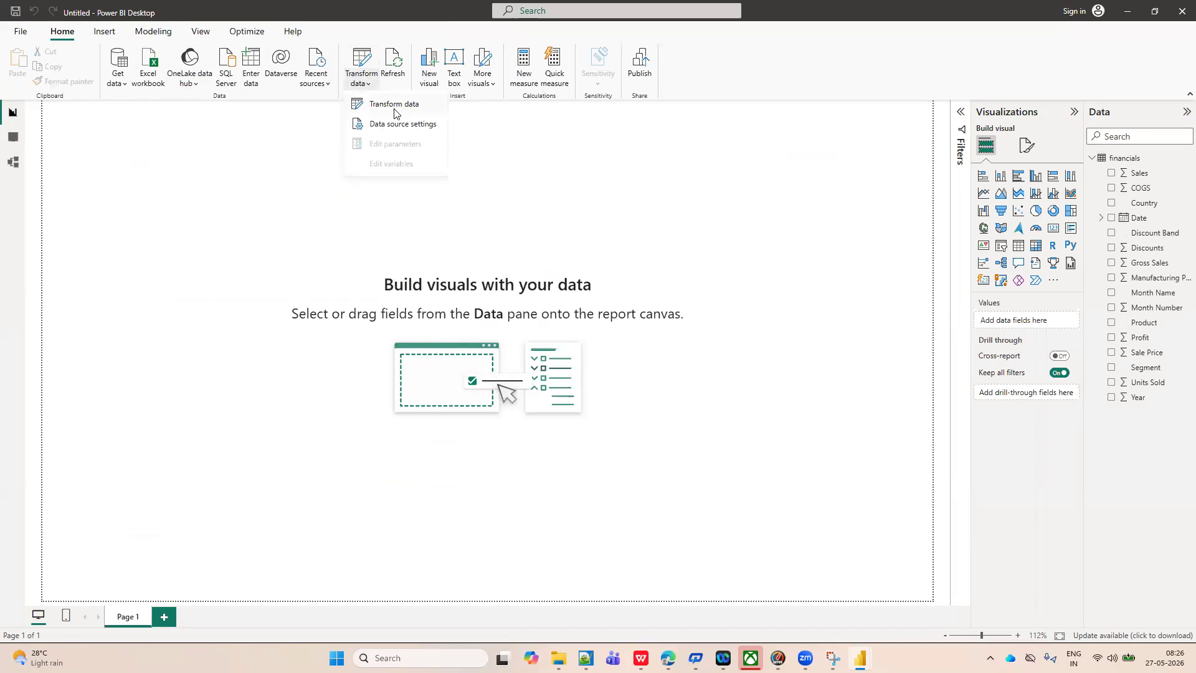
pyautogui.click(395, 111)
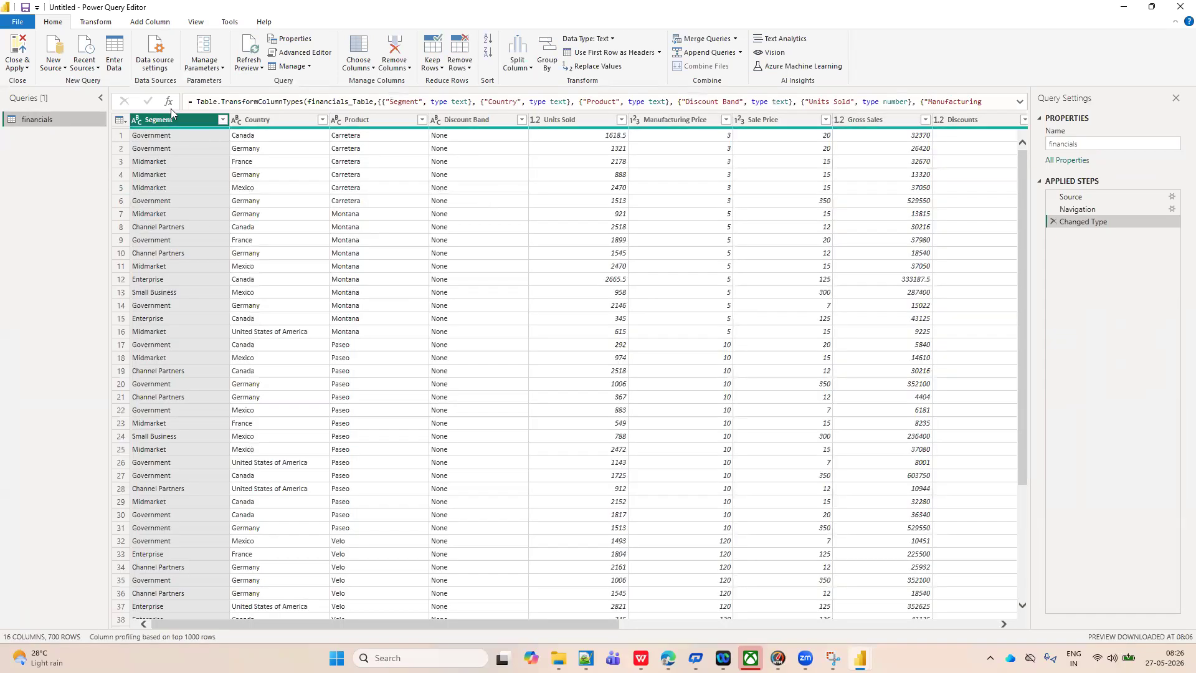
pyautogui.click(309, 68)
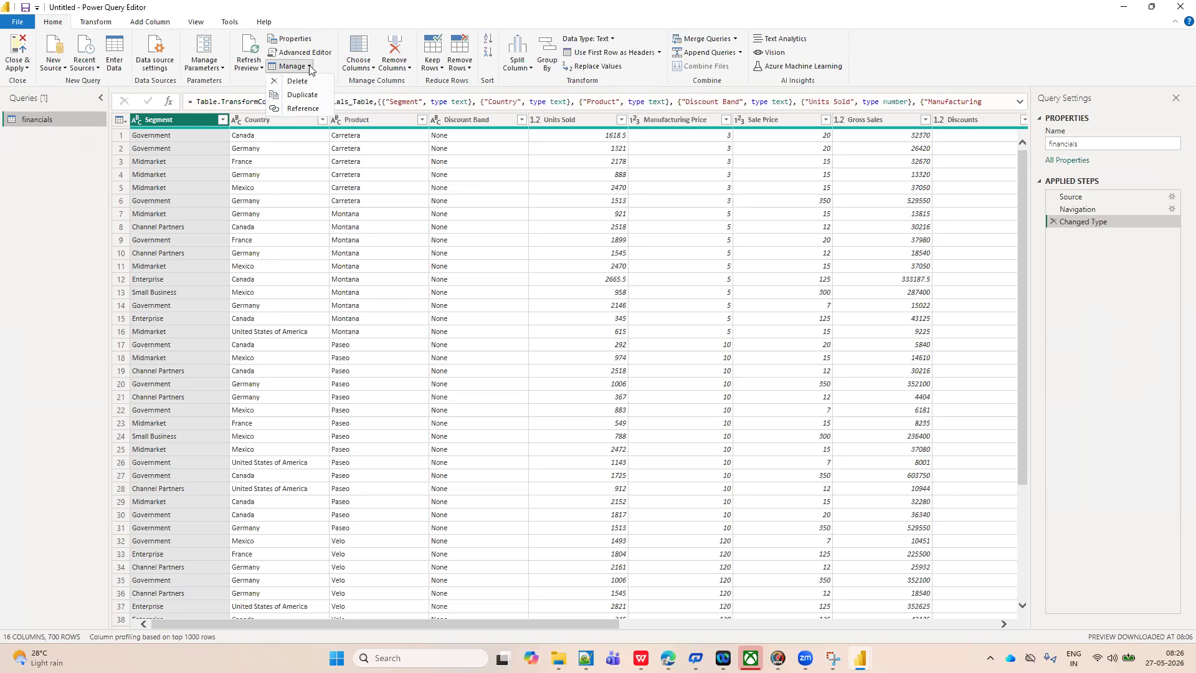
pyautogui.click(301, 96)
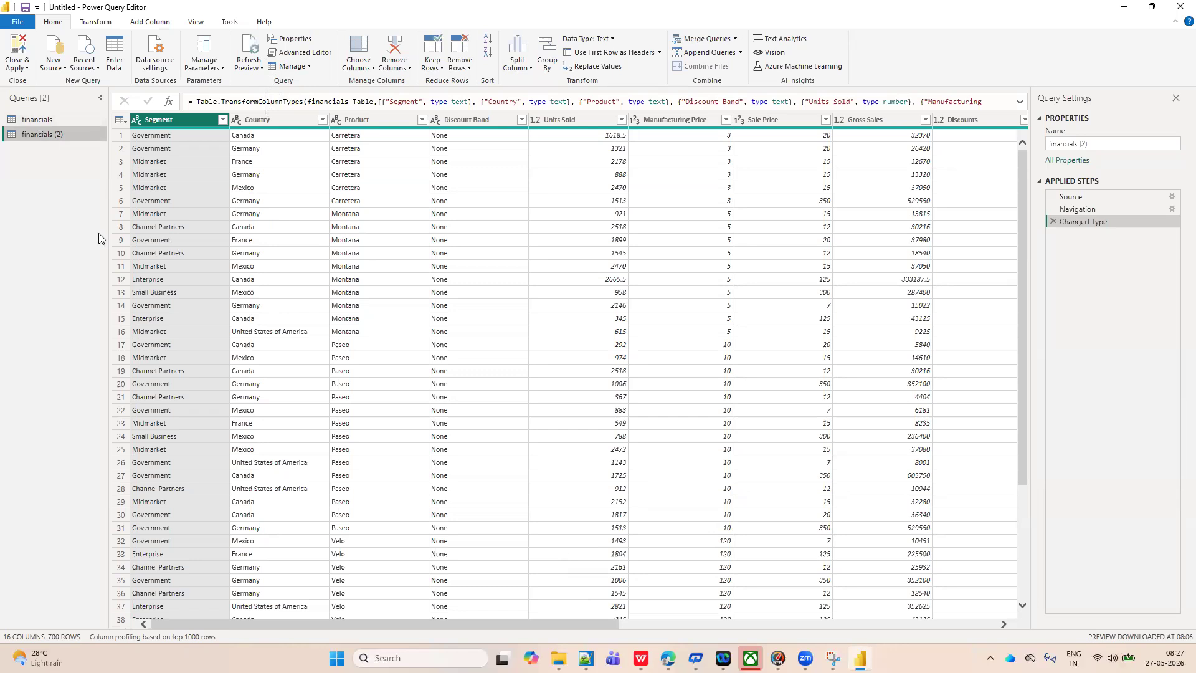
# Rename the duplicated query as financials_duplicate.
pyautogui.rightClick(49, 135)
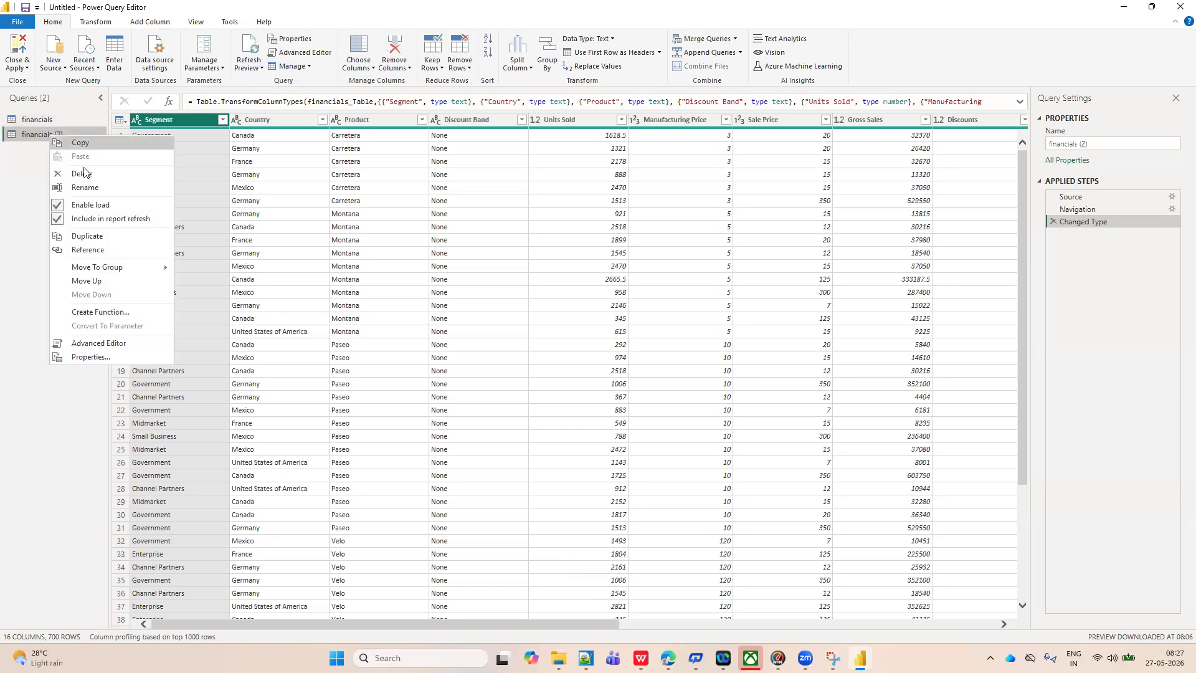
pyautogui.click(98, 185)
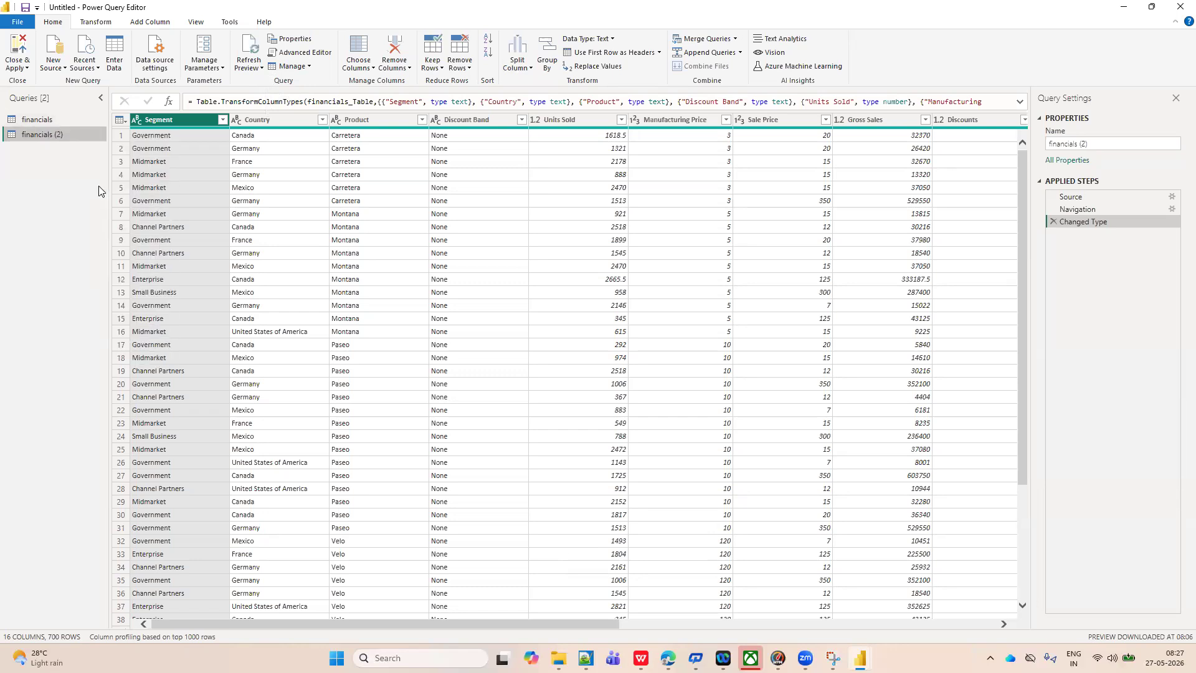
pyautogui.click(75, 136)
pyautogui.press('BackSpace')
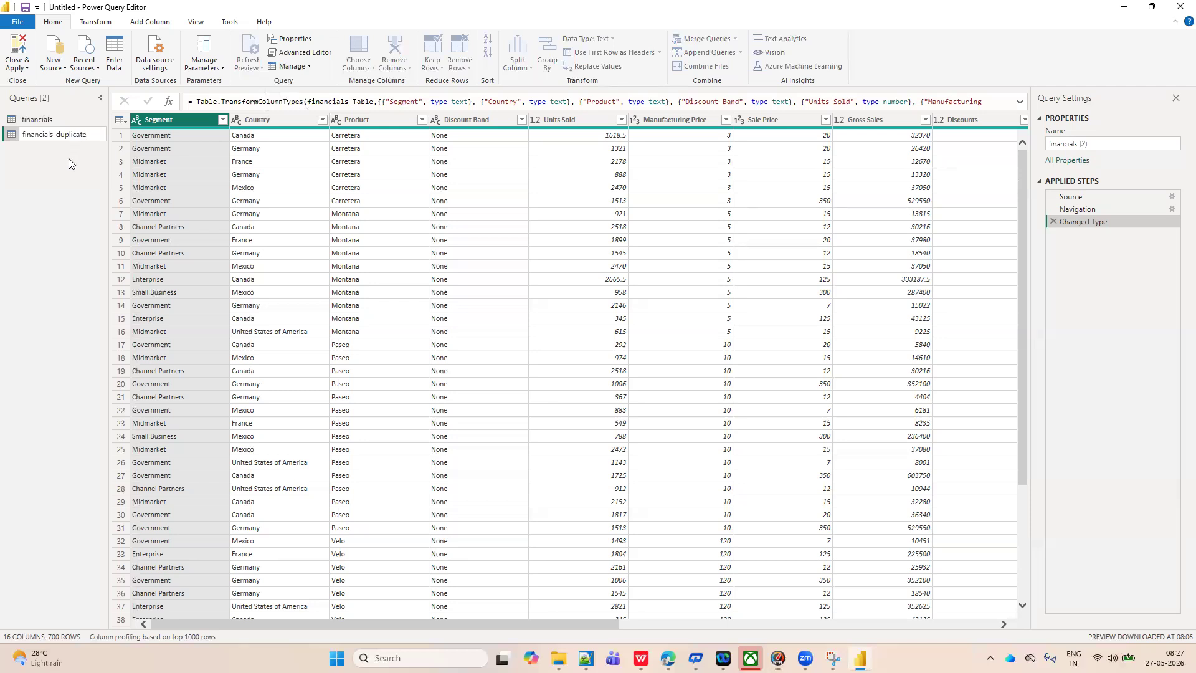
pyautogui.press('Return')
# Create a reference of the original financials query and rename it financials_refrence.
pyautogui.click(50, 119)
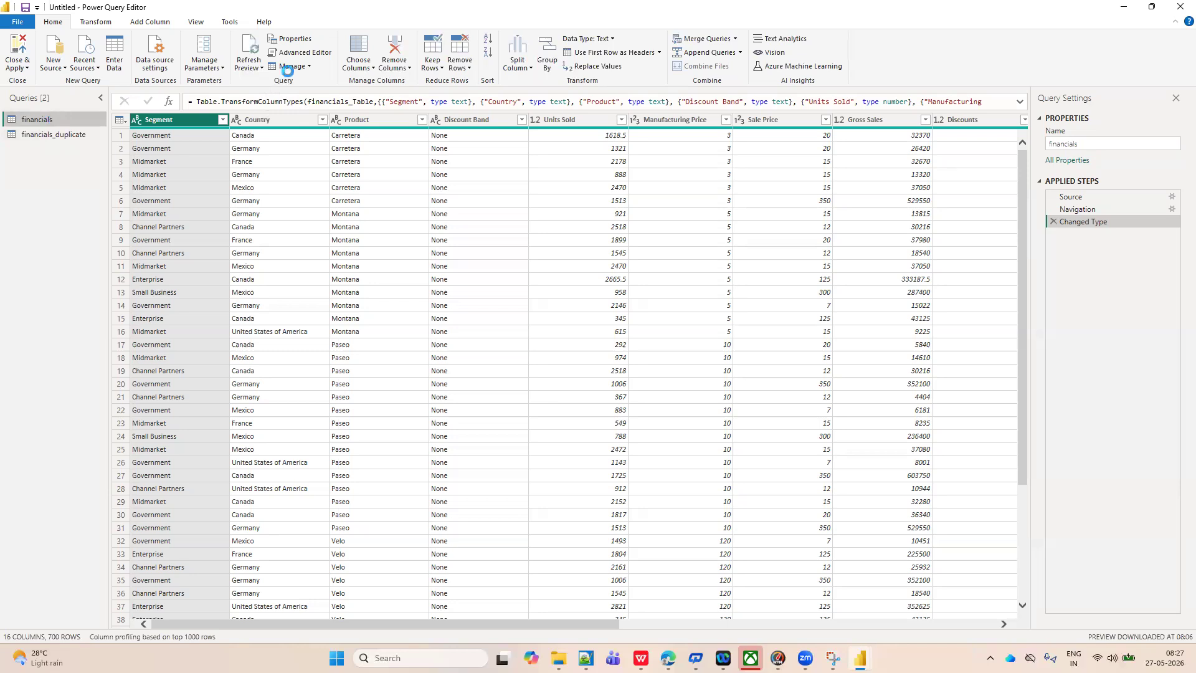
pyautogui.click(309, 66)
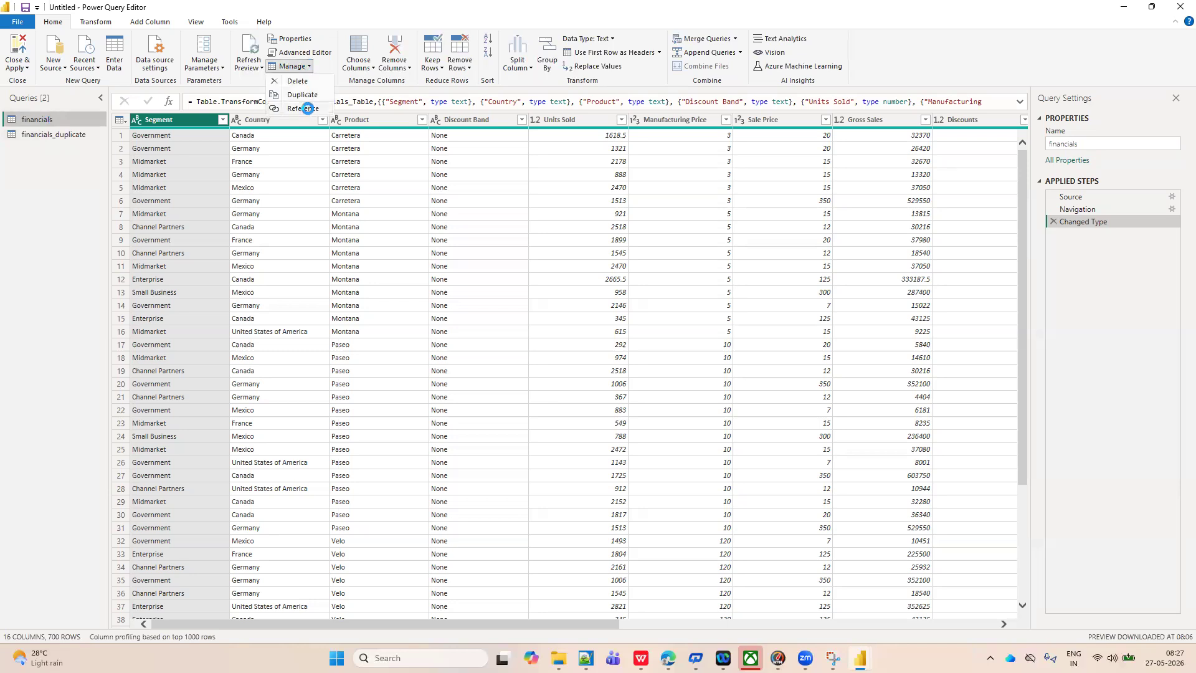
pyautogui.click(305, 108)
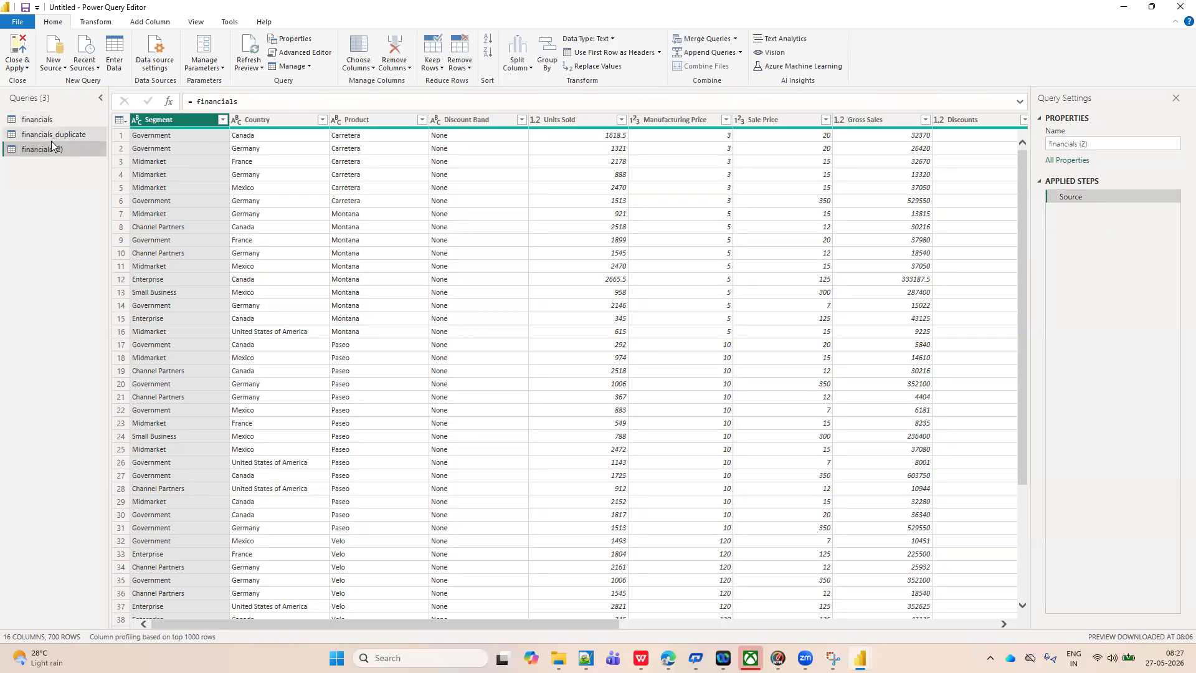
pyautogui.rightClick(49, 147)
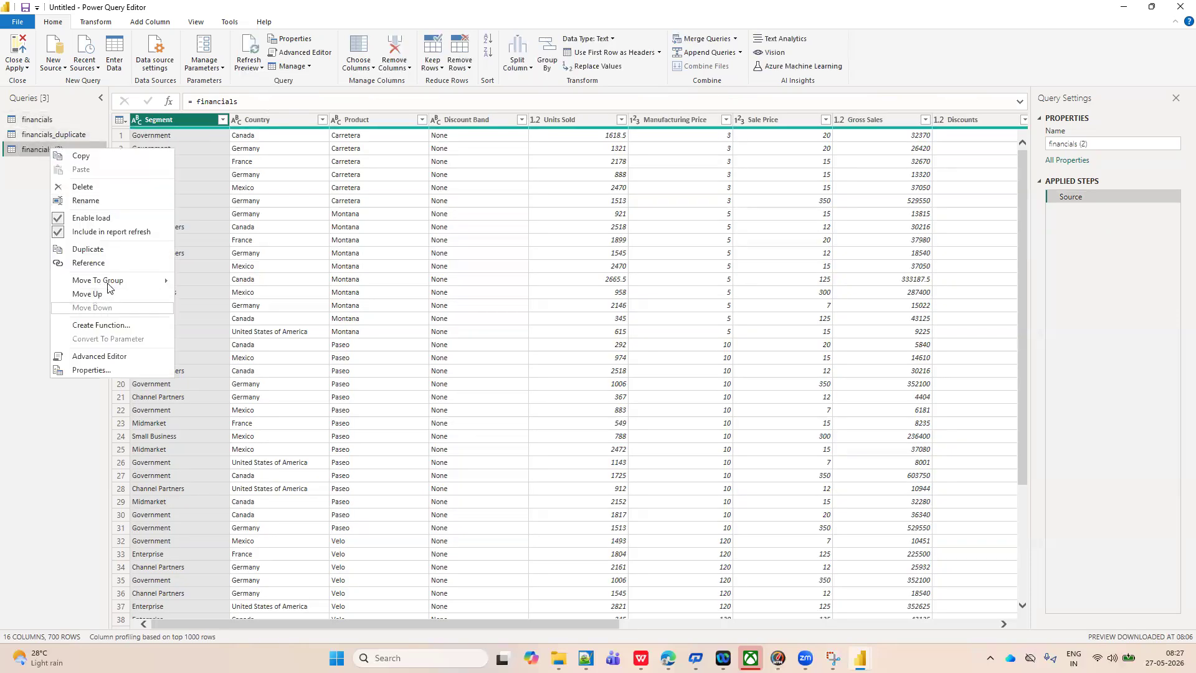
pyautogui.click(101, 203)
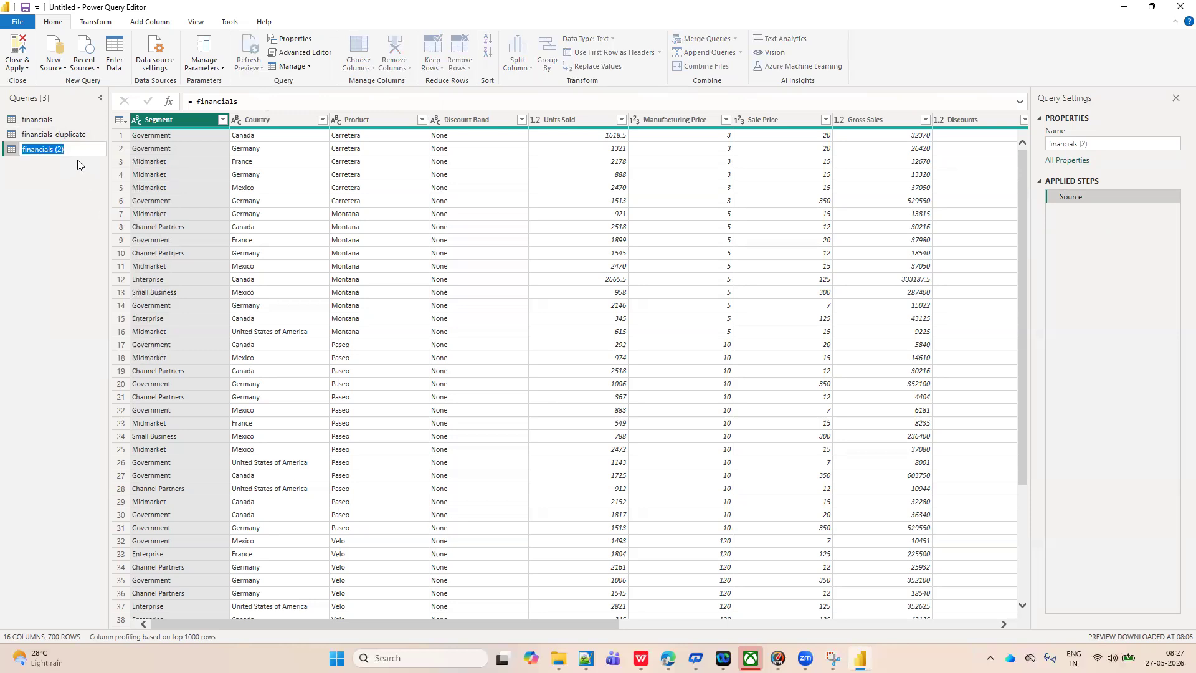
pyautogui.click(69, 147)
pyautogui.click(85, 226)
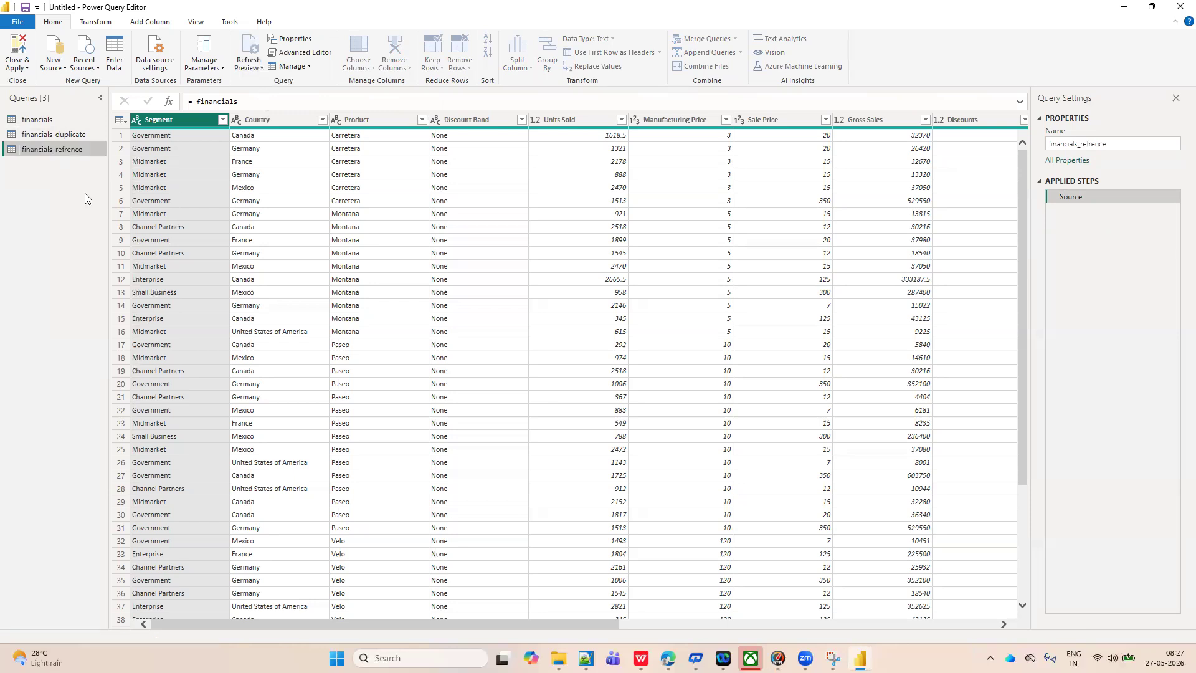
# Rename the original financials query as financials_source.
pyautogui.click(61, 125)
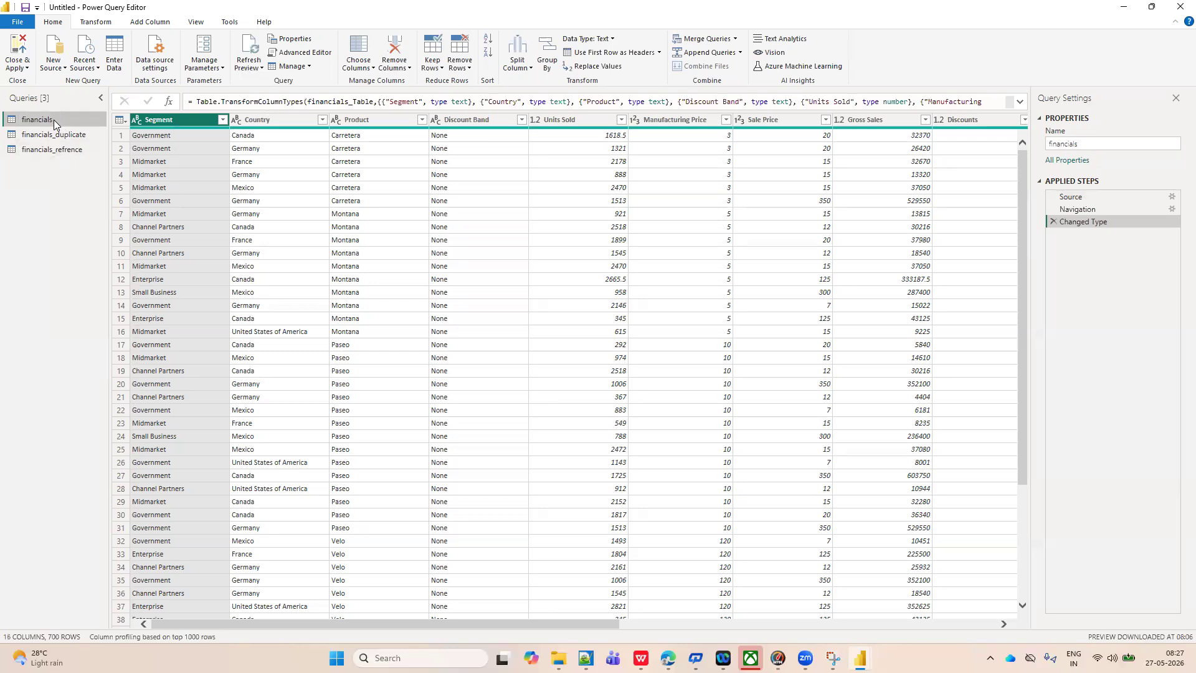
pyautogui.rightClick(55, 121)
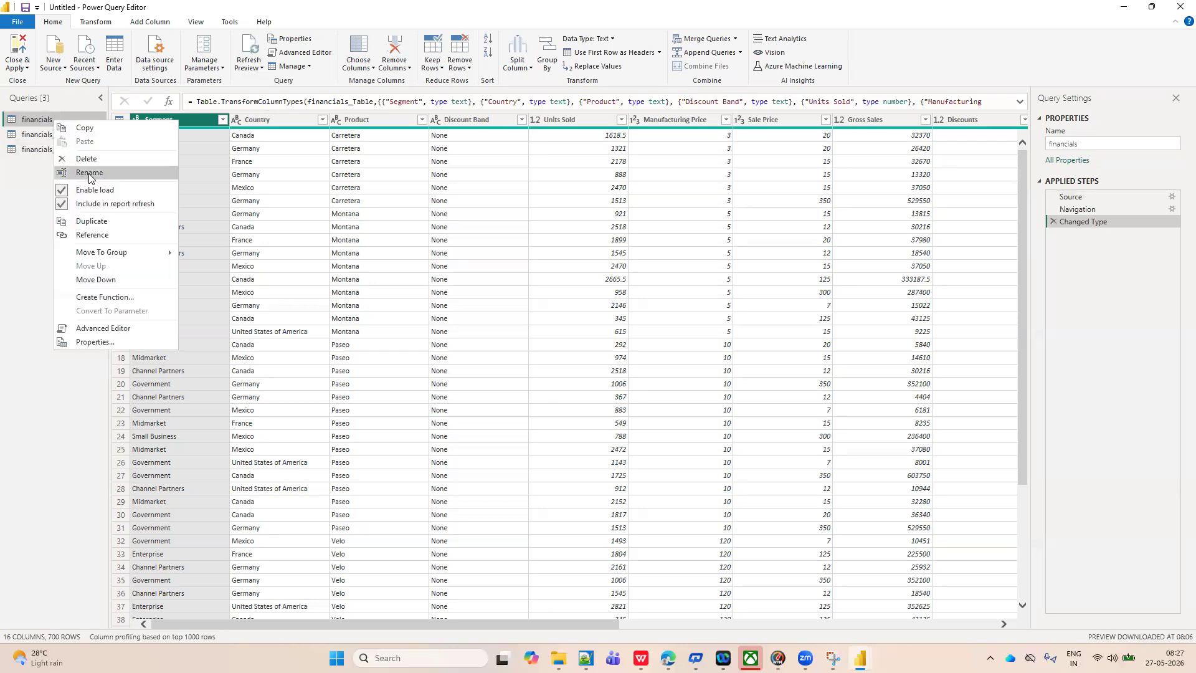
pyautogui.click(87, 172)
pyautogui.click(61, 117)
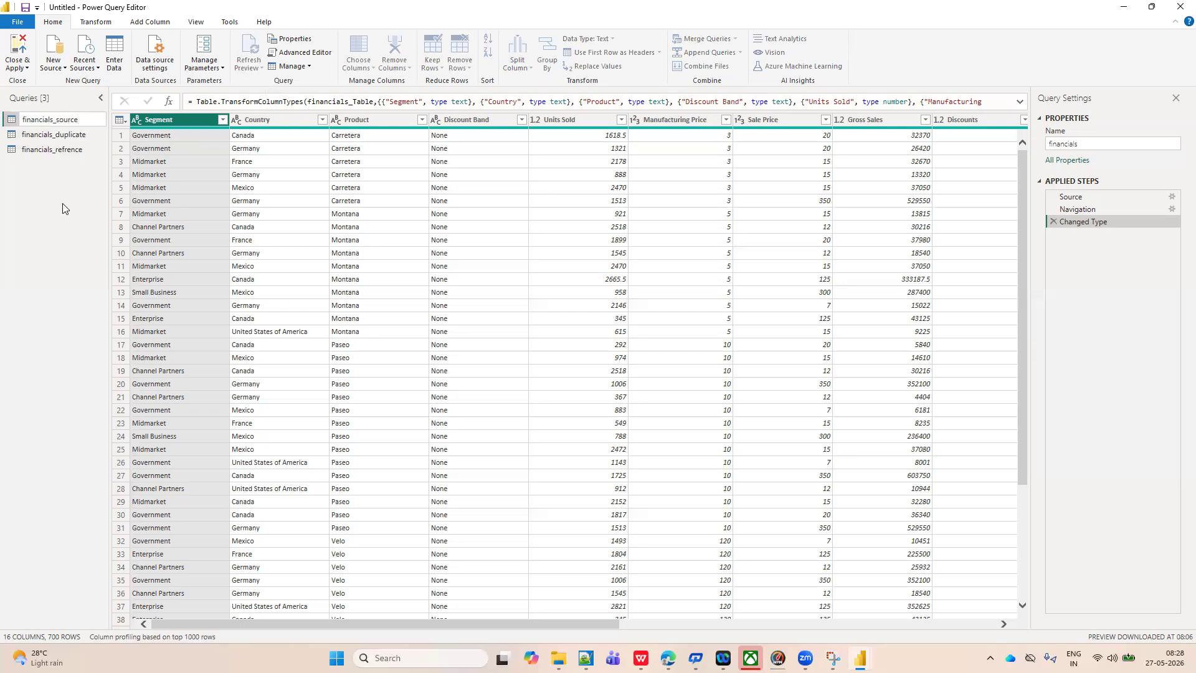
pyautogui.write('_source')
pyautogui.press('Return')
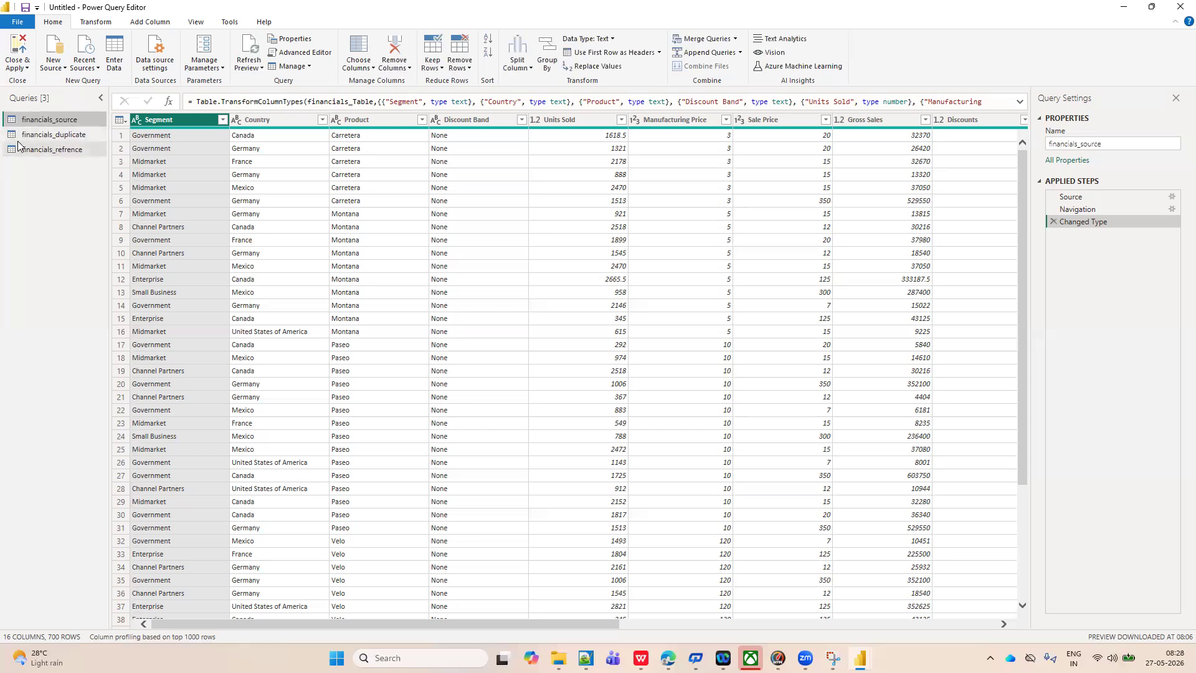
# Remove all columns except Segment from the financials_source query.
pyautogui.click(394, 65)
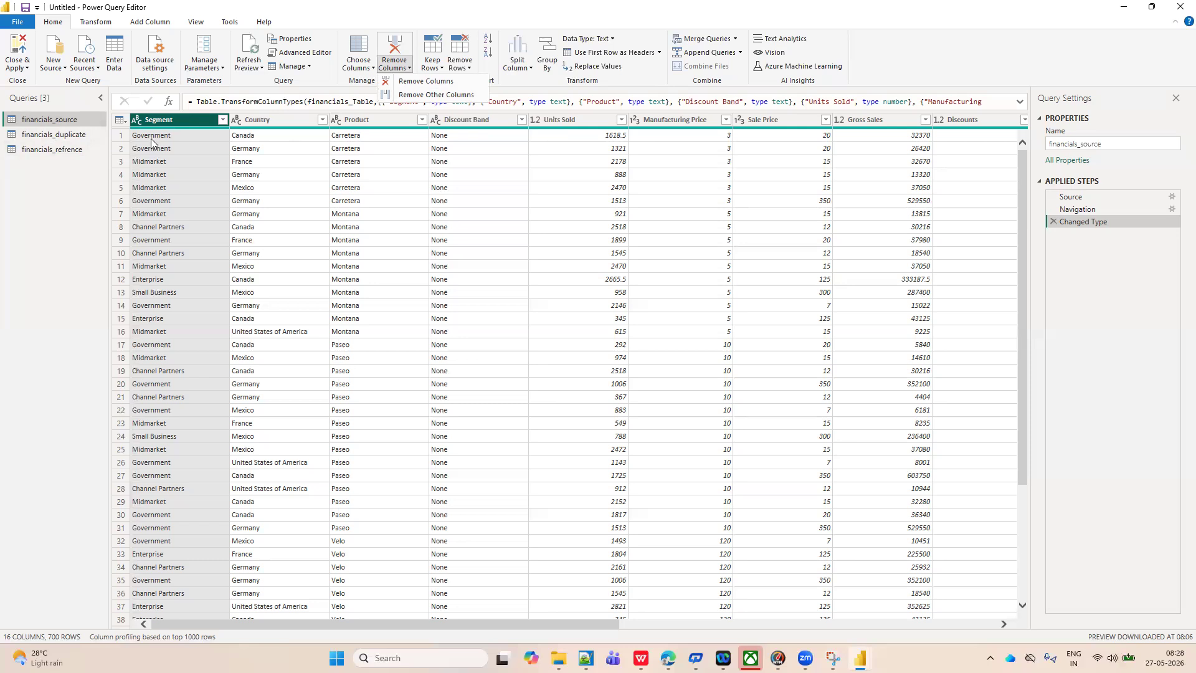
pyautogui.click(424, 95)
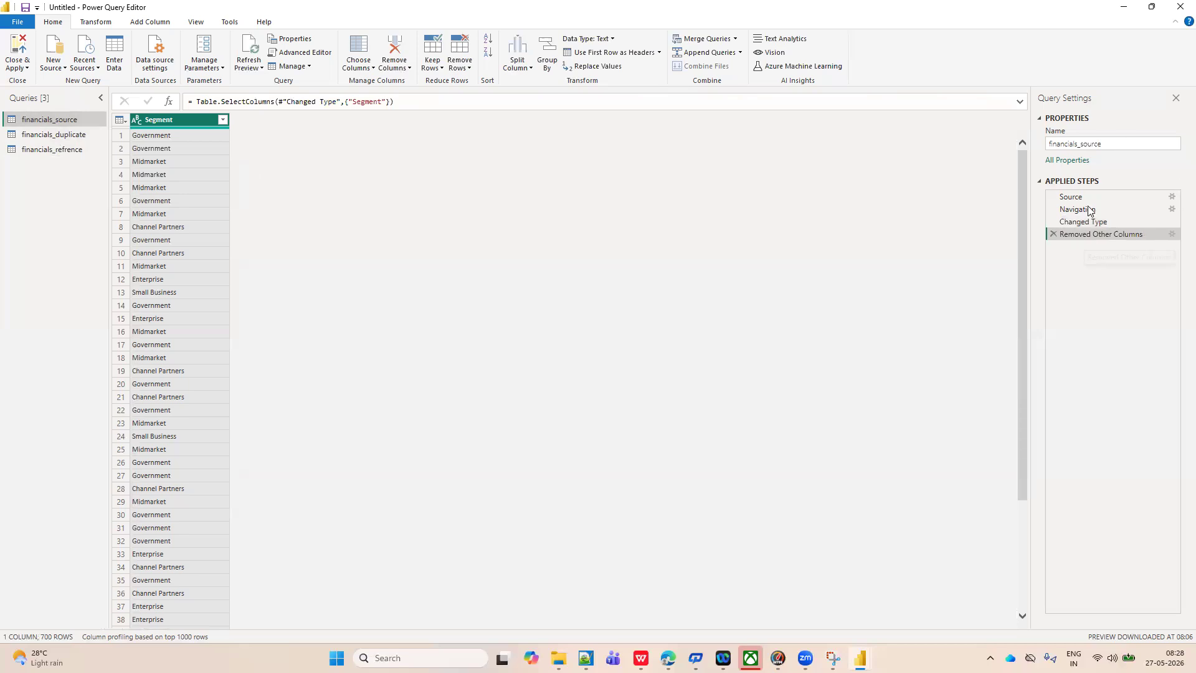
# Compare the columns and applied steps of financials_source with those of financials_duplicate and financials_refrence.
pyautogui.click(54, 135)
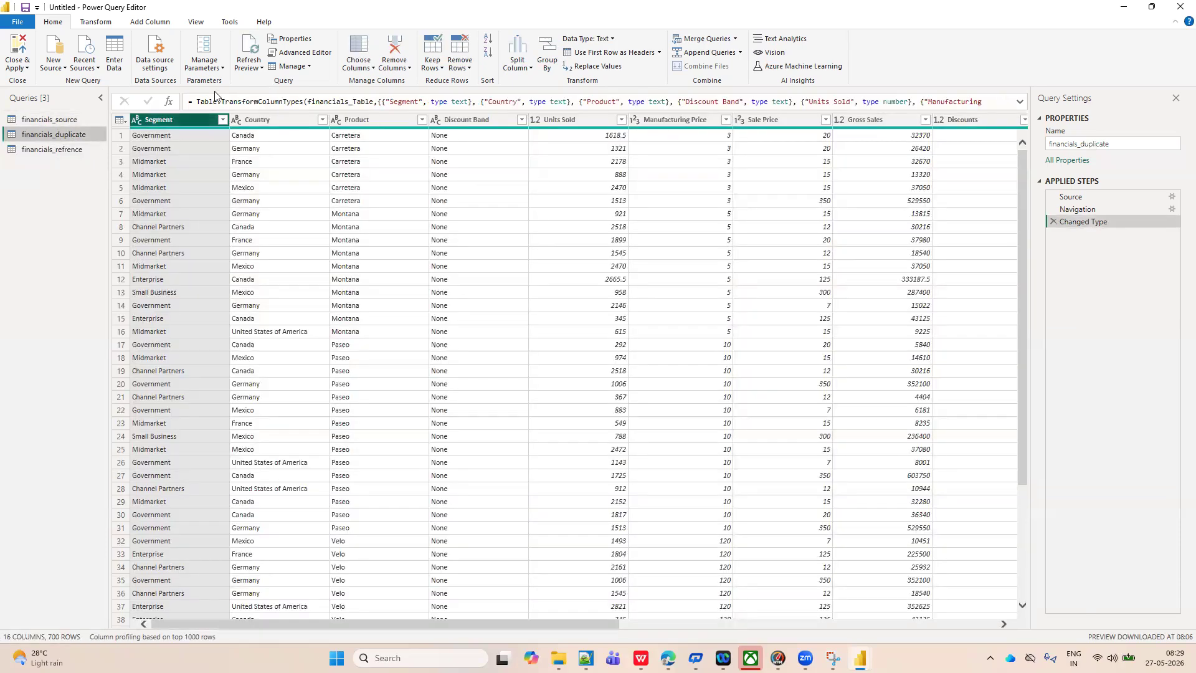
pyautogui.click(51, 123)
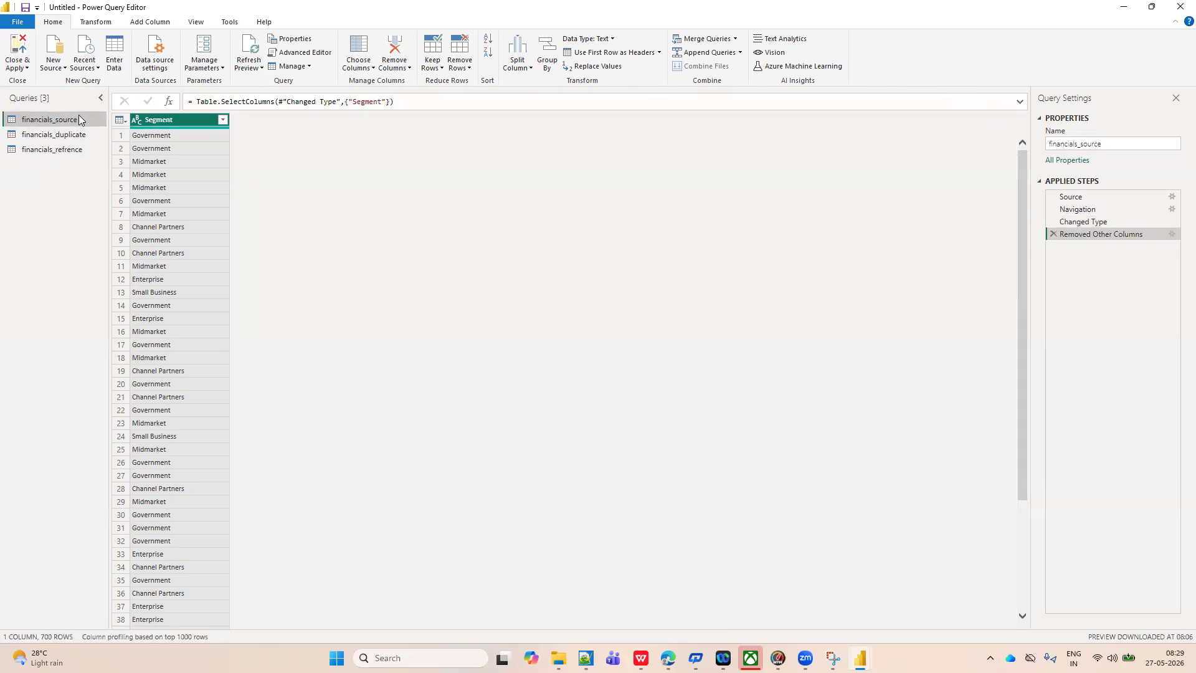
pyautogui.click(67, 134)
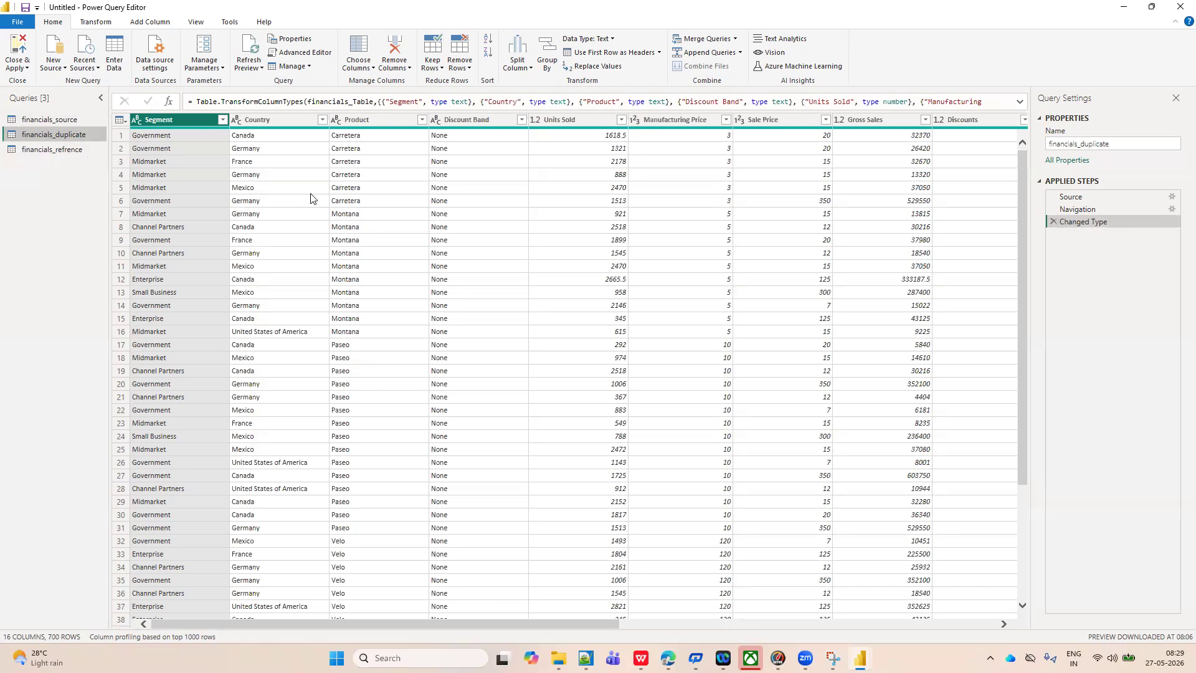
pyautogui.click(69, 119)
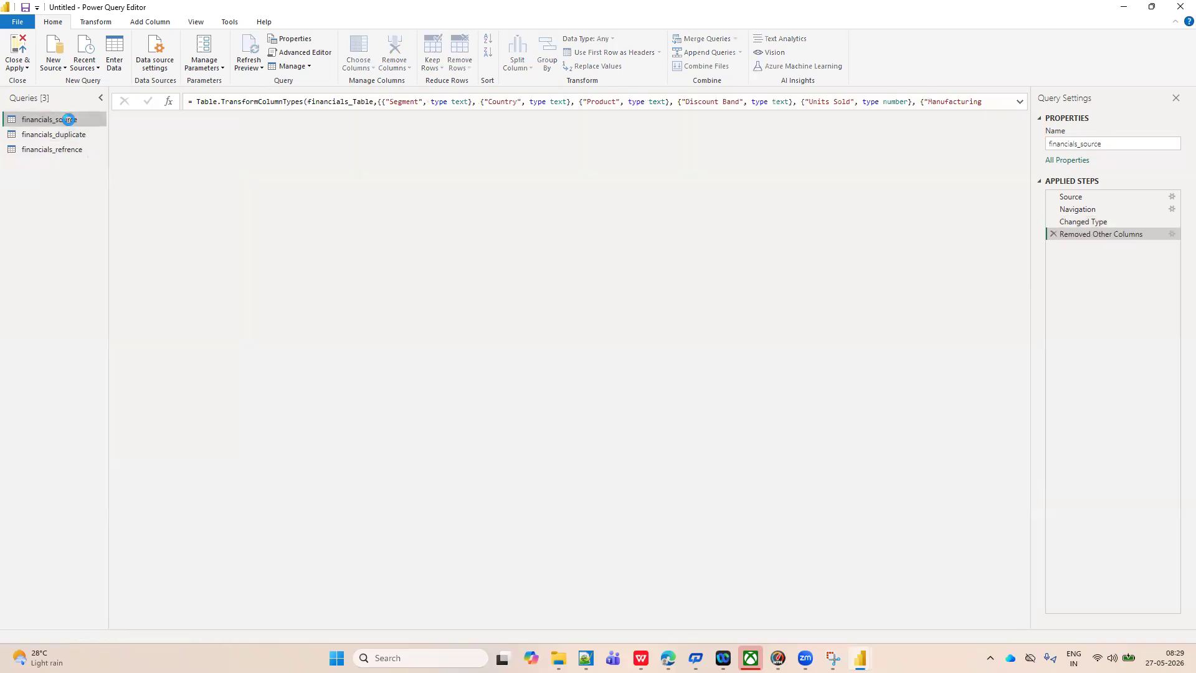
pyautogui.click(70, 134)
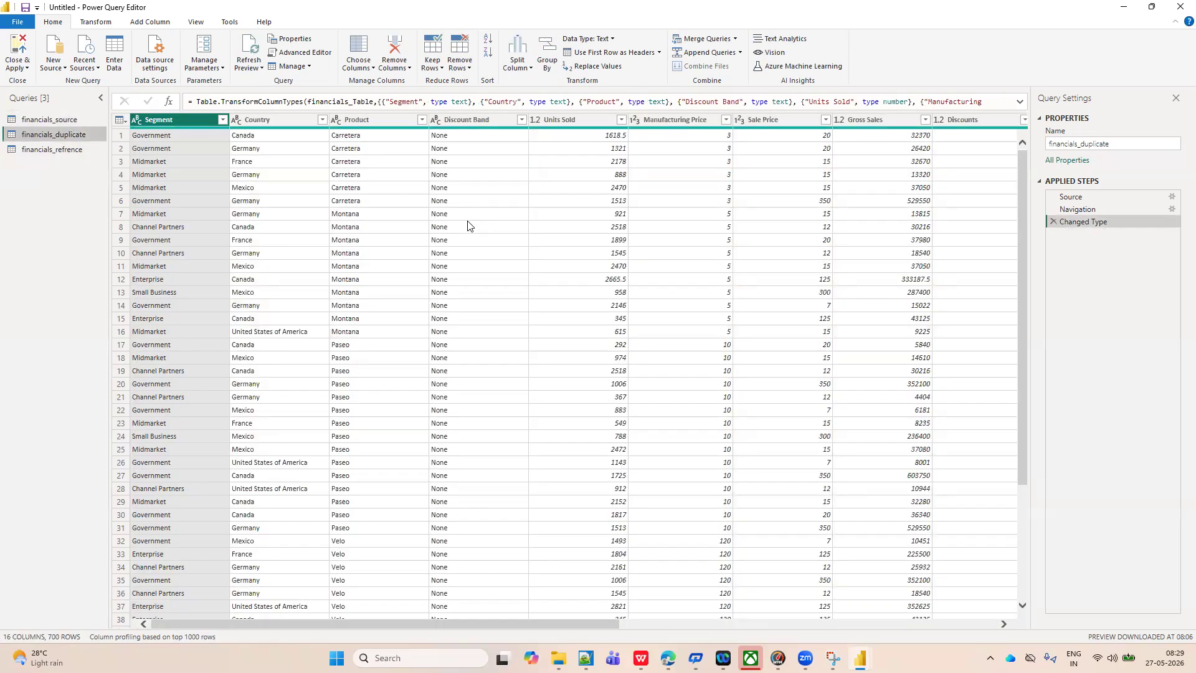
pyautogui.click(66, 123)
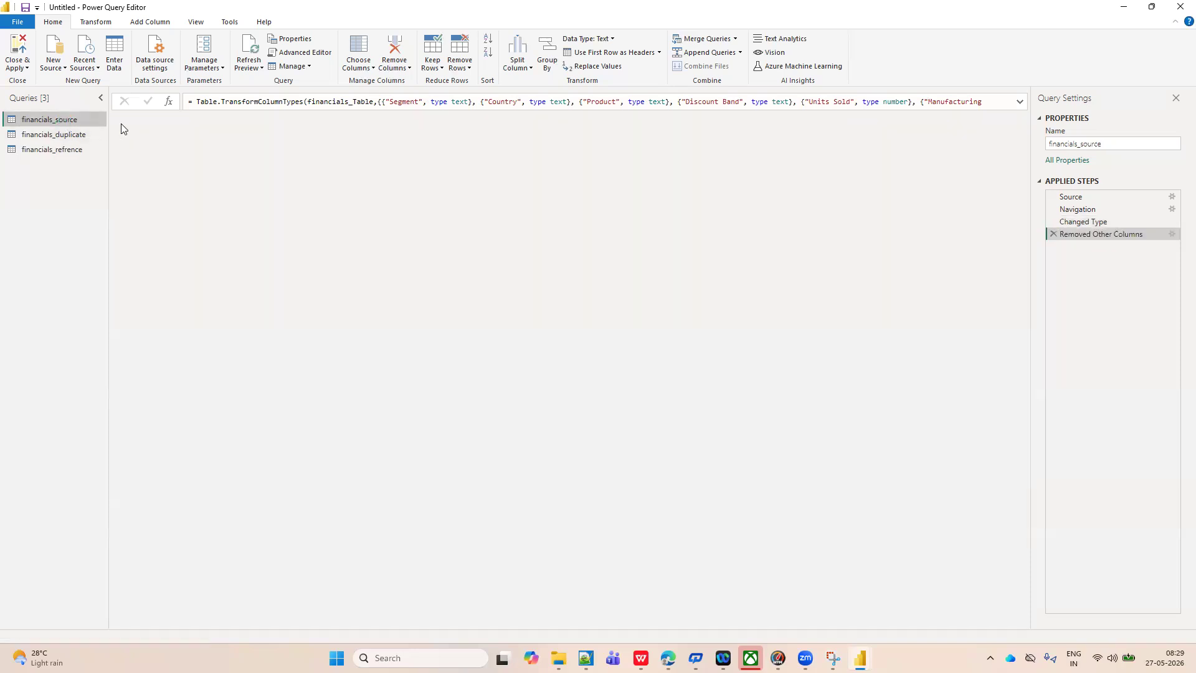
pyautogui.click(62, 151)
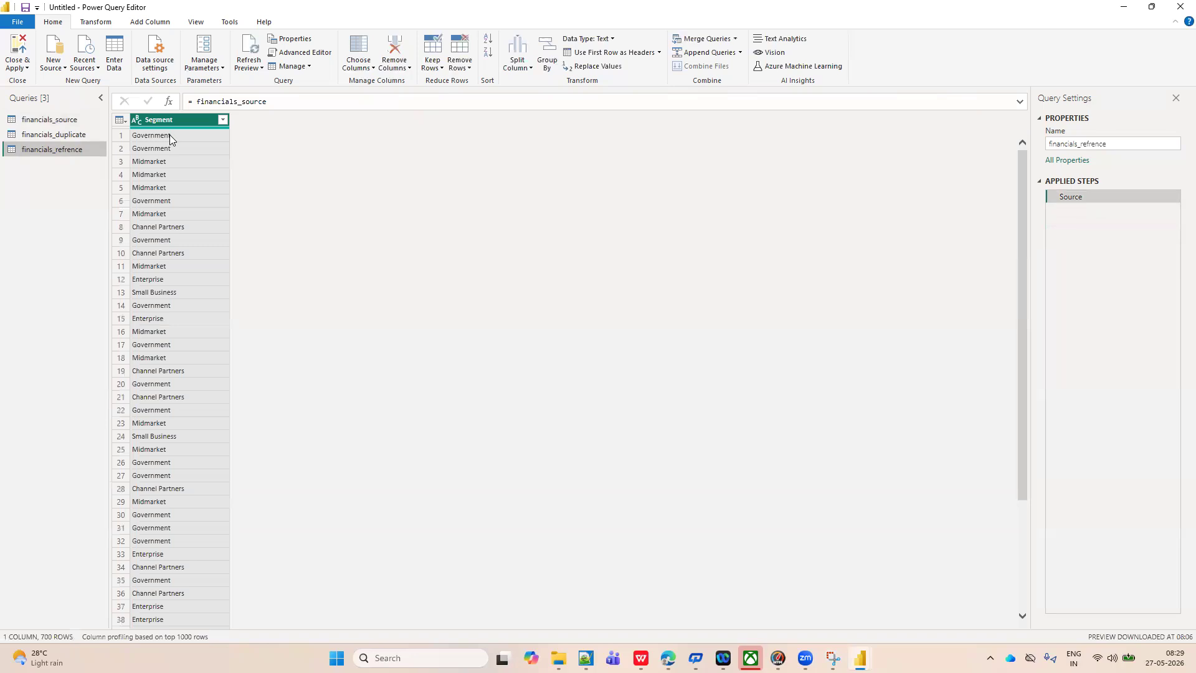
pyautogui.click(63, 119)
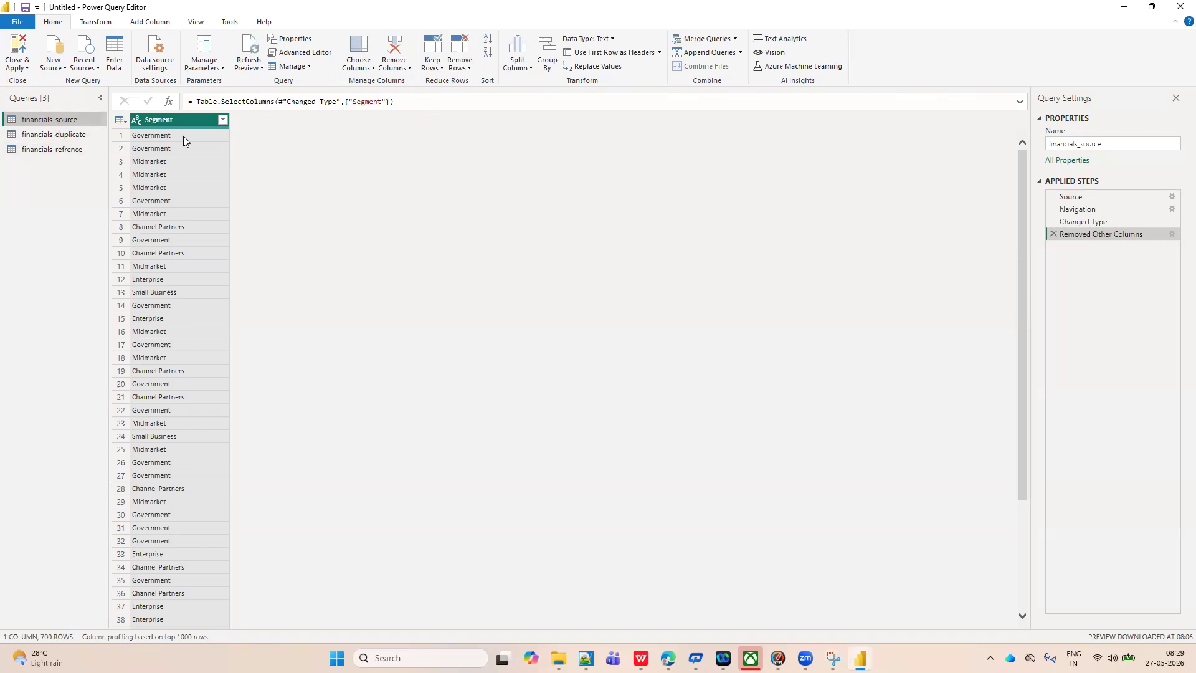
pyautogui.click(47, 149)
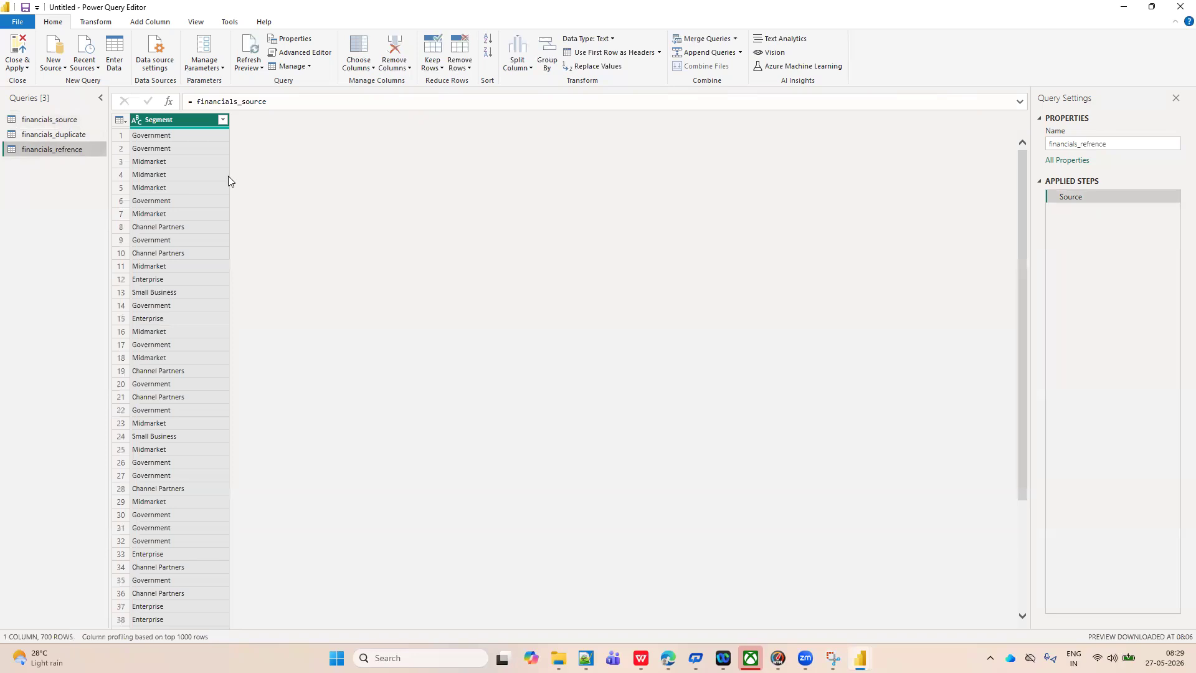
# Delete the Removed Other Columns step from the financials_source query to restore all its columns.
pyautogui.click(53, 120)
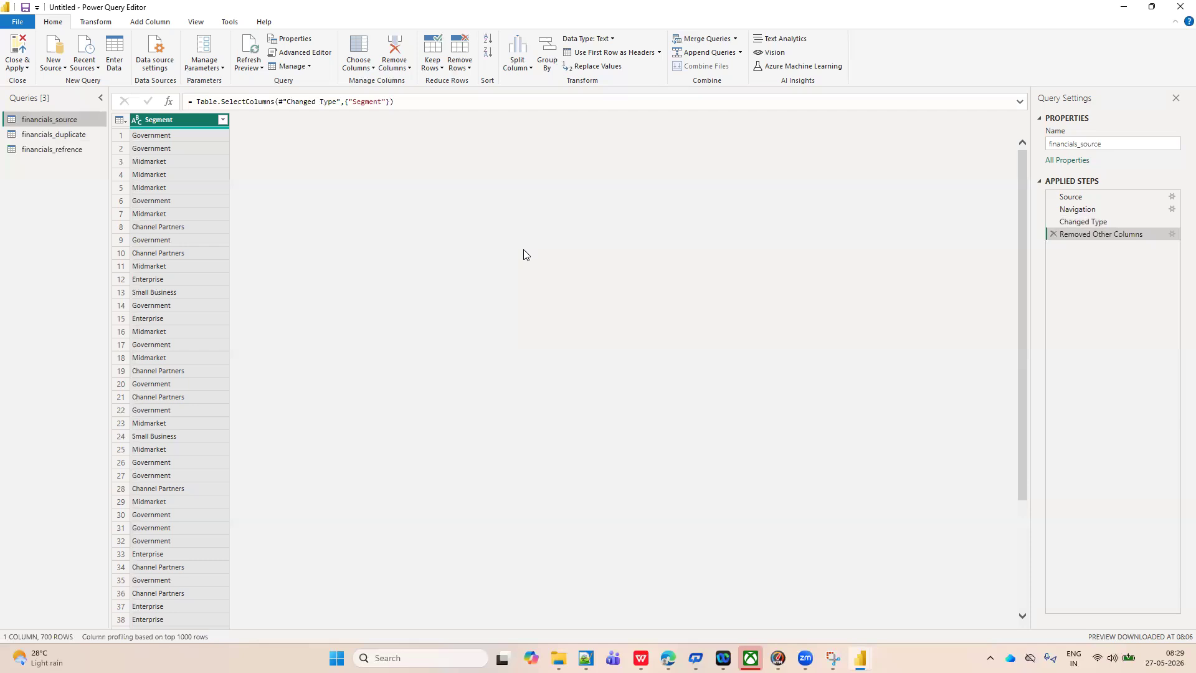
pyautogui.click(1053, 234)
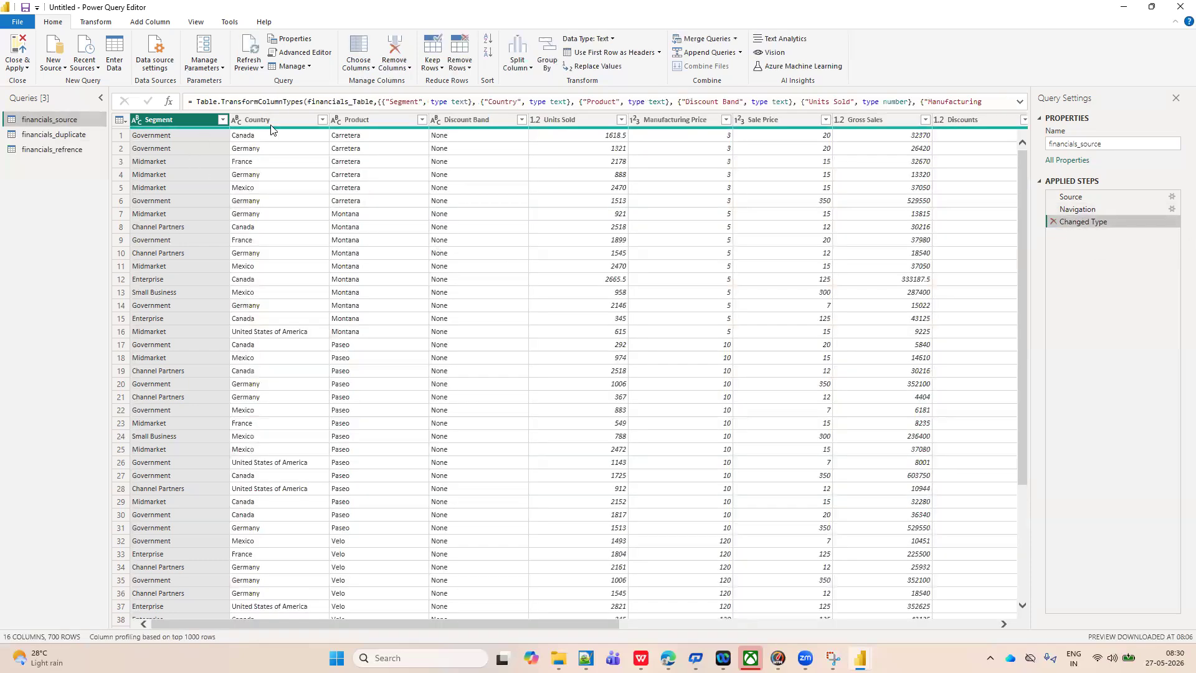
# Remove all columns except Segment from the financials_refrence query and check the columns of financials_source.
pyautogui.click(45, 150)
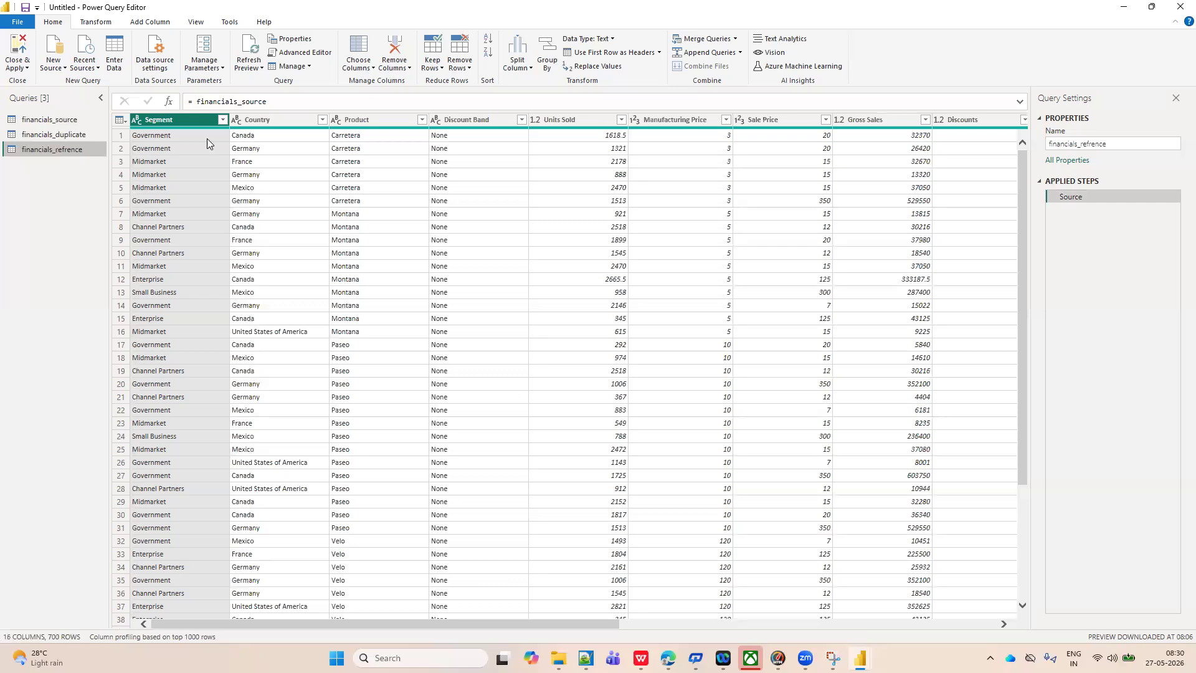
pyautogui.click(409, 70)
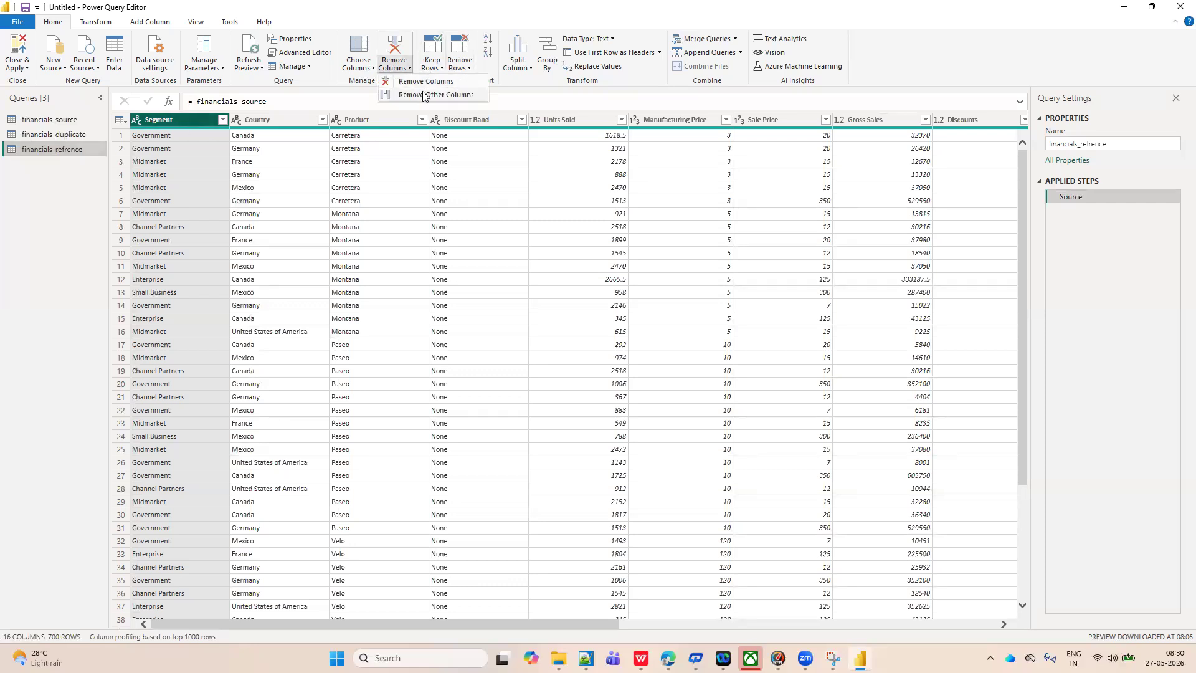
pyautogui.click(423, 96)
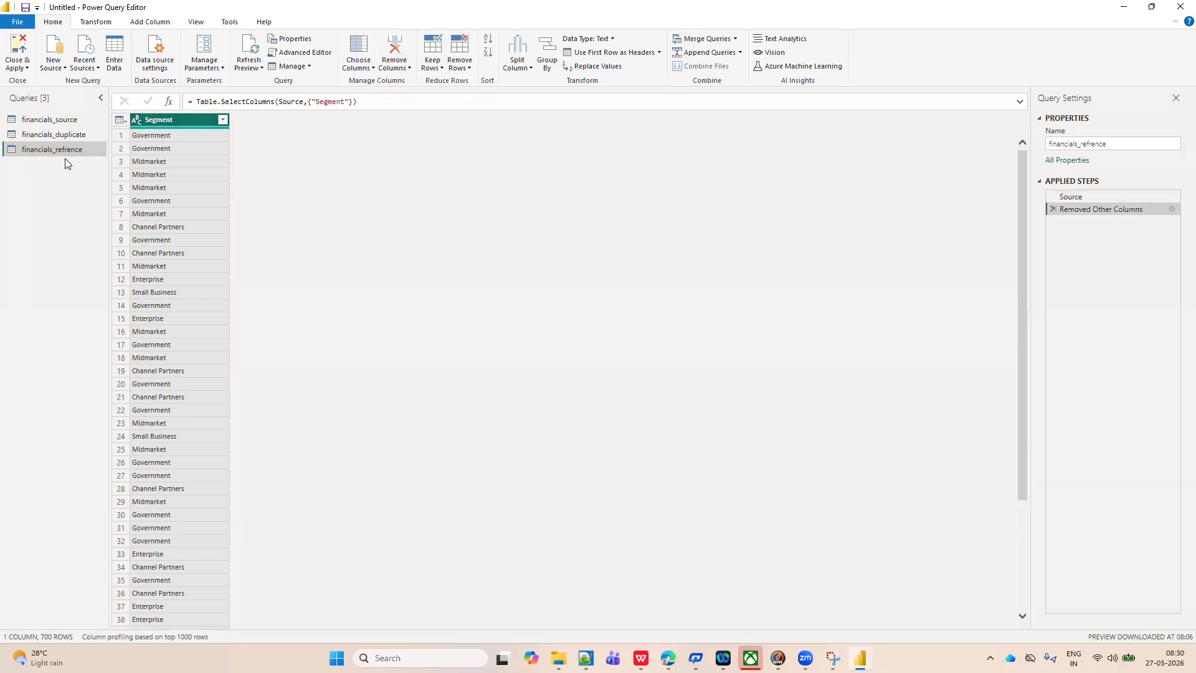
pyautogui.click(73, 122)
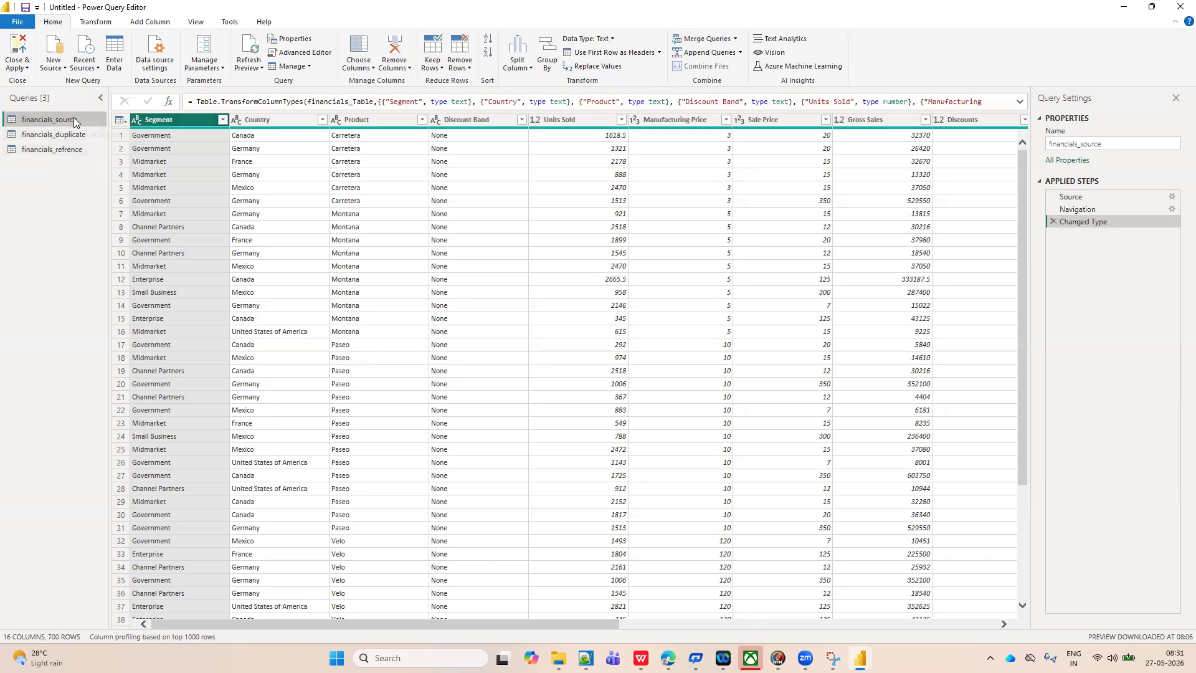
# Delete the Removed Other Columns step from the financials_refrence query.
pyautogui.click(82, 151)
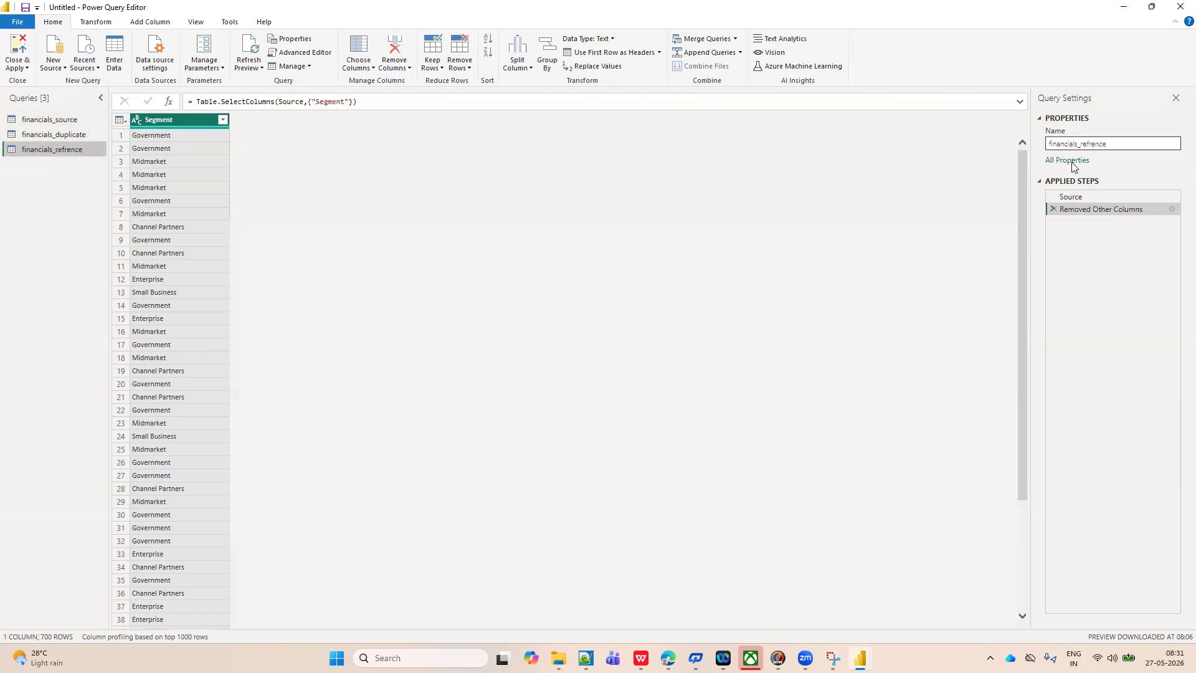
pyautogui.click(1053, 209)
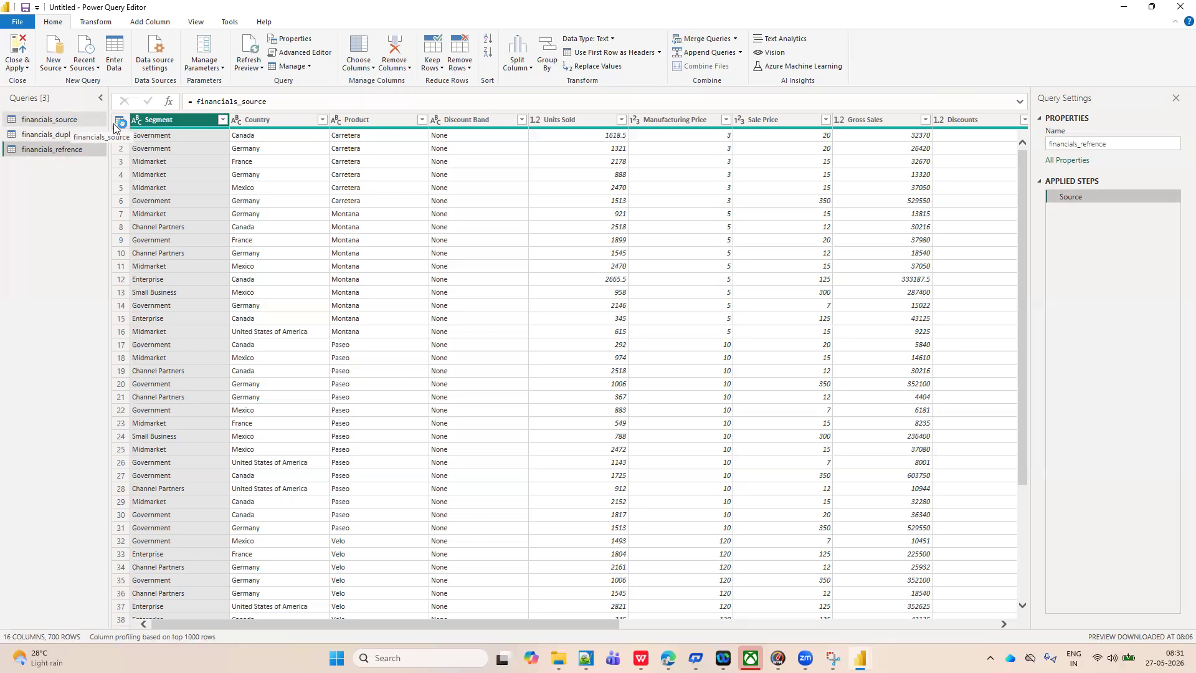
# Open the Query Dependencies diagram and examine how the source, duplicate and reference queries are linked.
pyautogui.click(196, 24)
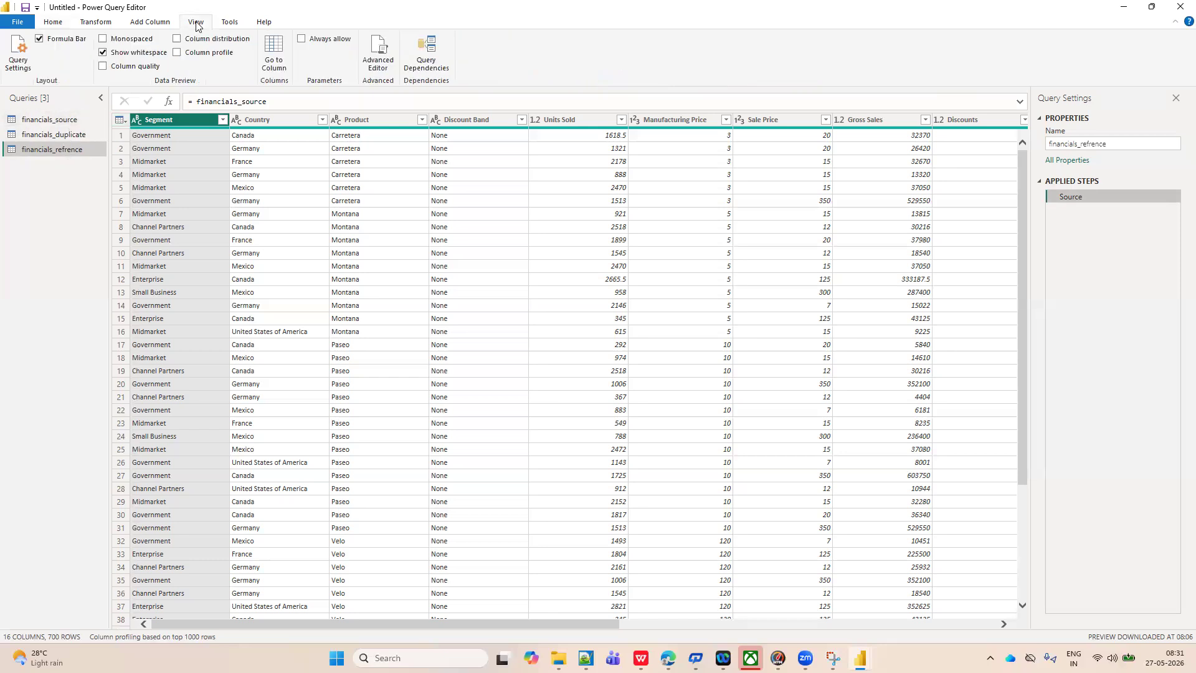
pyautogui.click(423, 60)
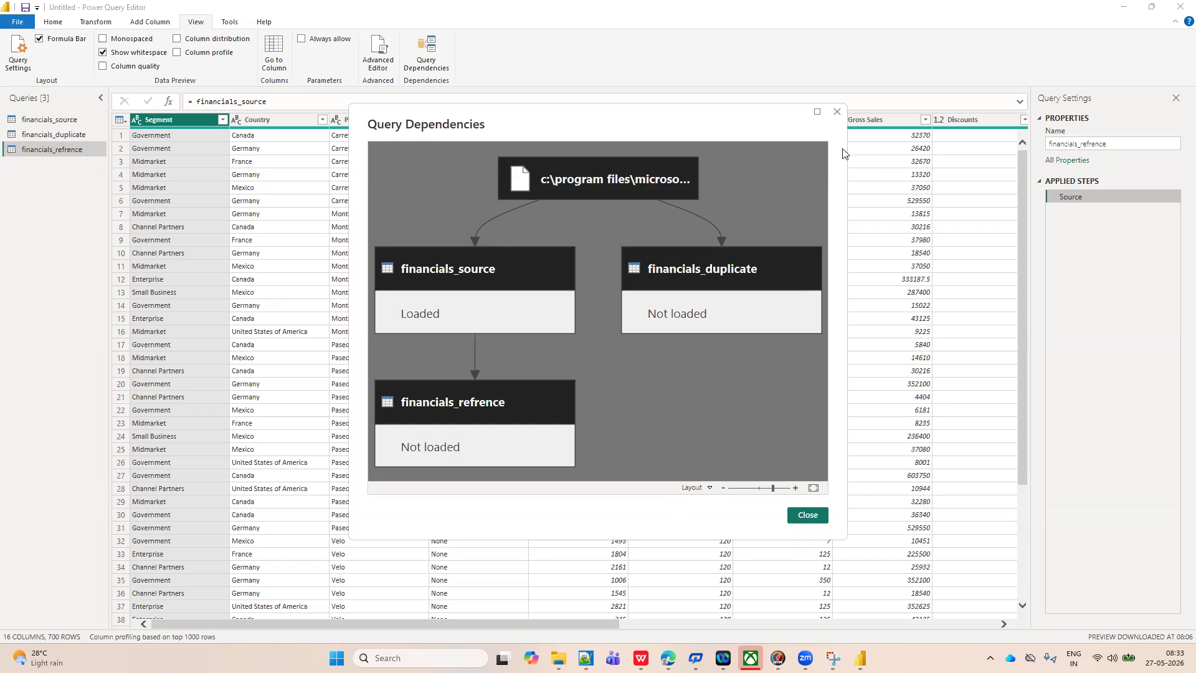
pyautogui.click(1176, 7)
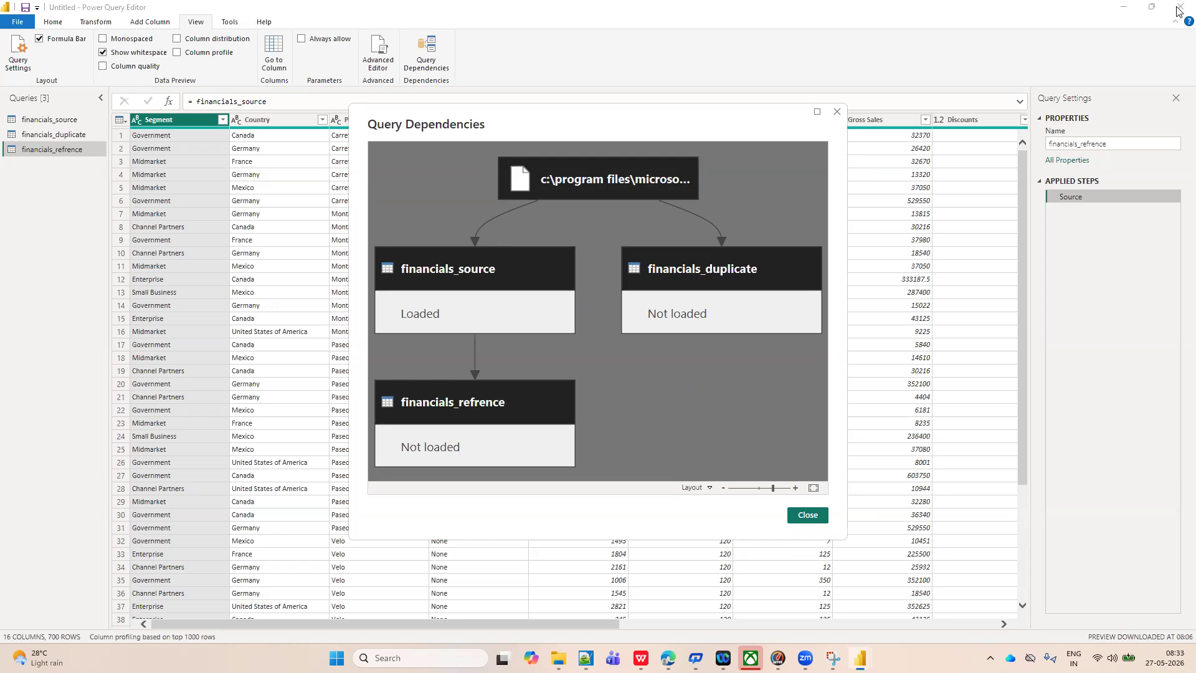